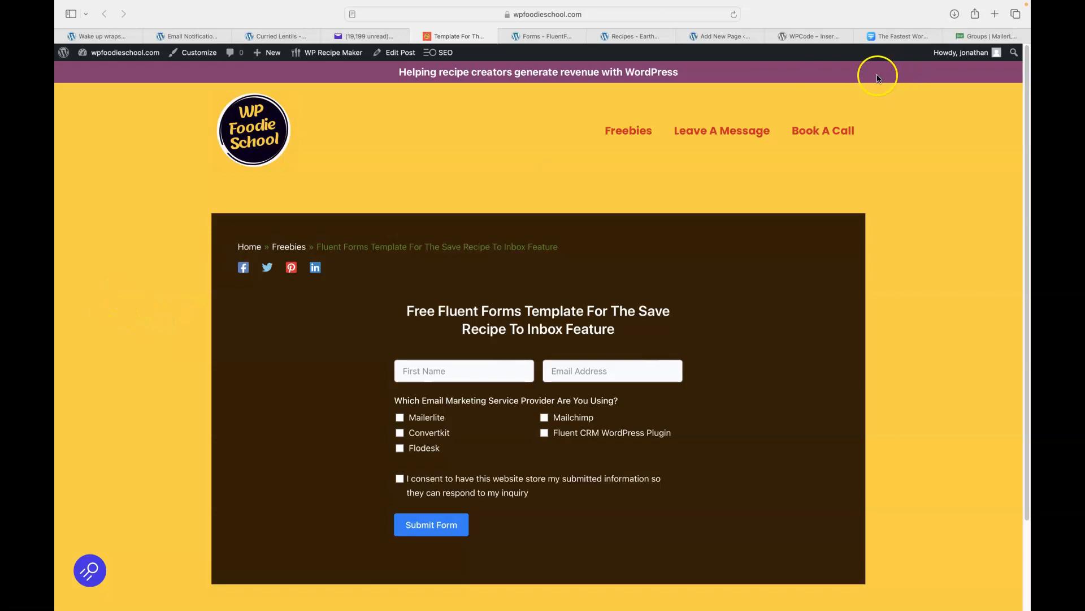
# Switch from the free template page to the Fluent Forms homepage on fluentforms.com.
pyautogui.click(891, 37)
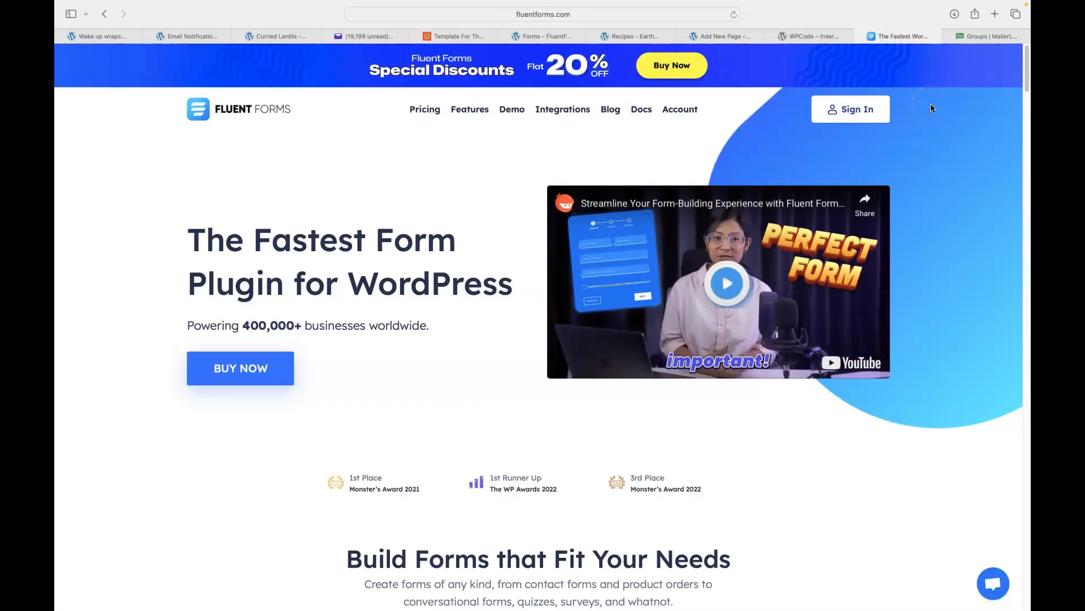
# Move to the WPCode – Insert Headers and Footers plugin page on wordpress.org.
pyautogui.click(926, 98)
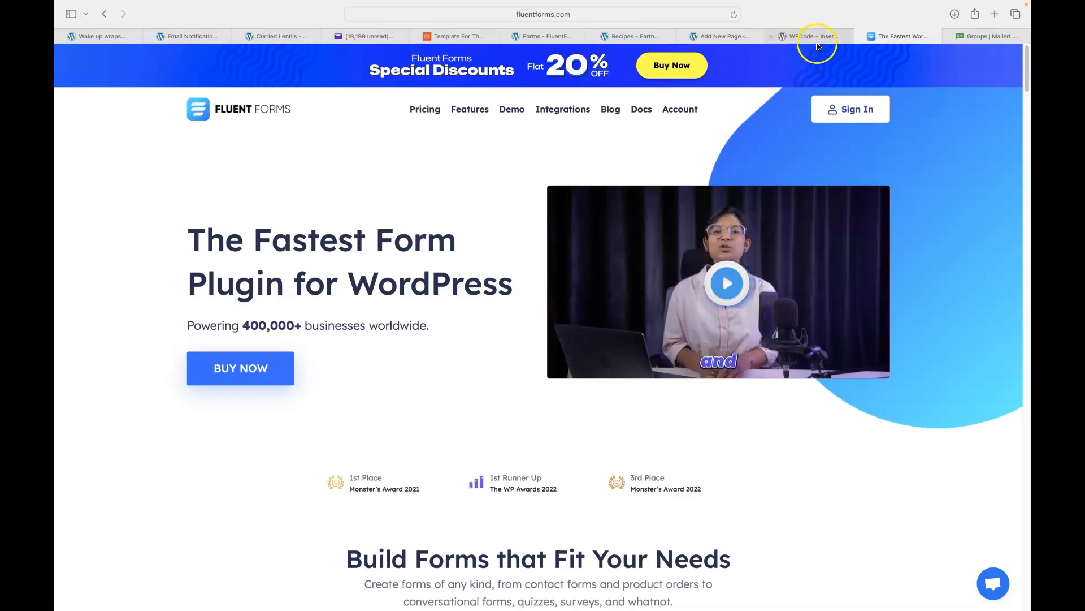
pyautogui.click(818, 37)
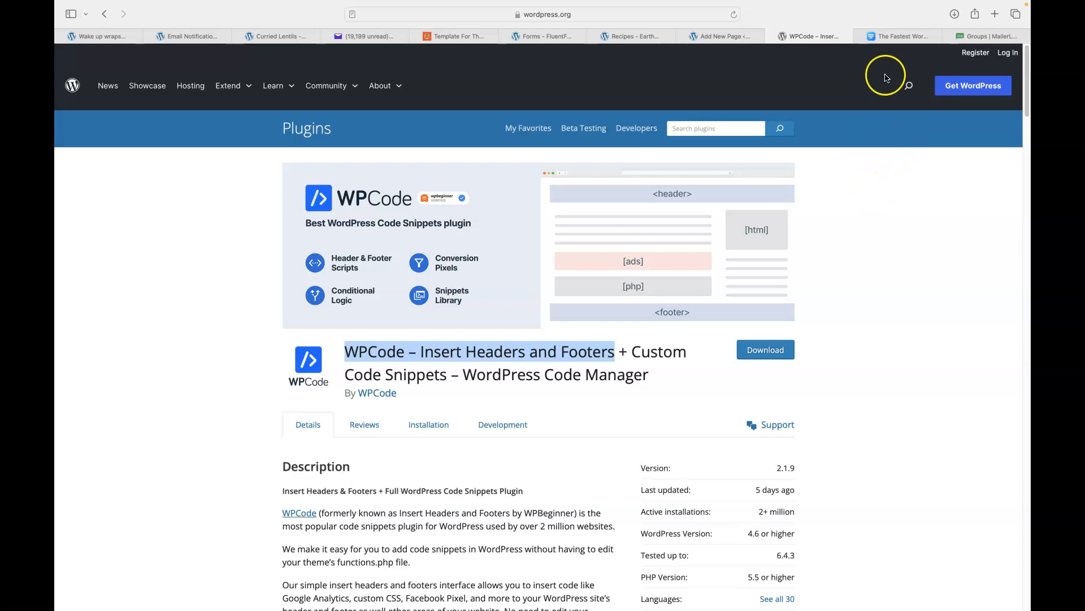
# Return to the fluentforms.com tab and close it.
pyautogui.click(901, 38)
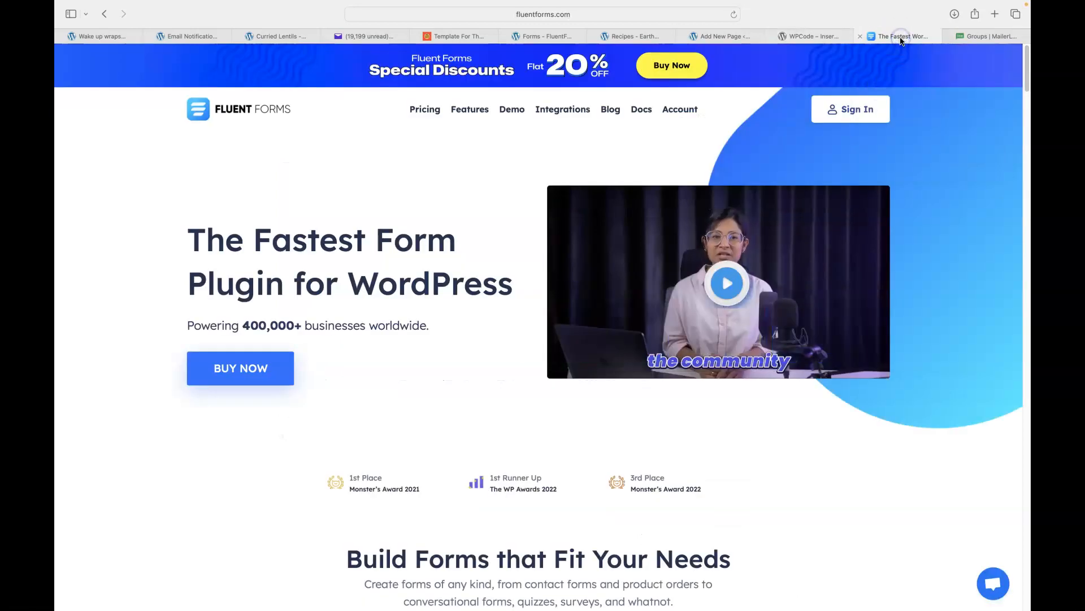
pyautogui.click(859, 36)
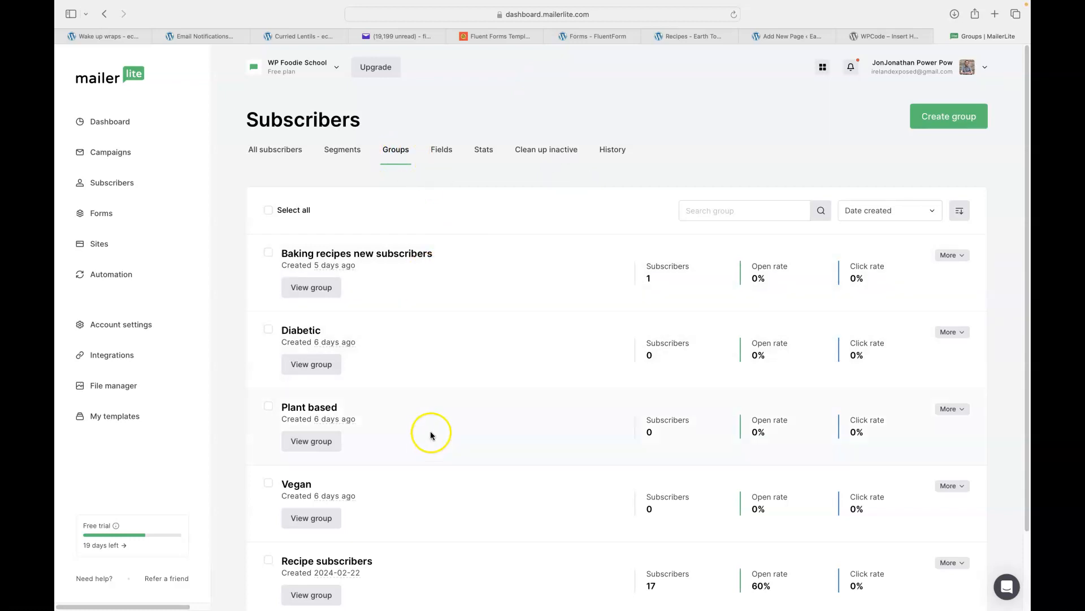
# Review the five MailerLite groups, then switch to the Earth To Spoon Recipes page.
pyautogui.scroll(-3, 428, 438)
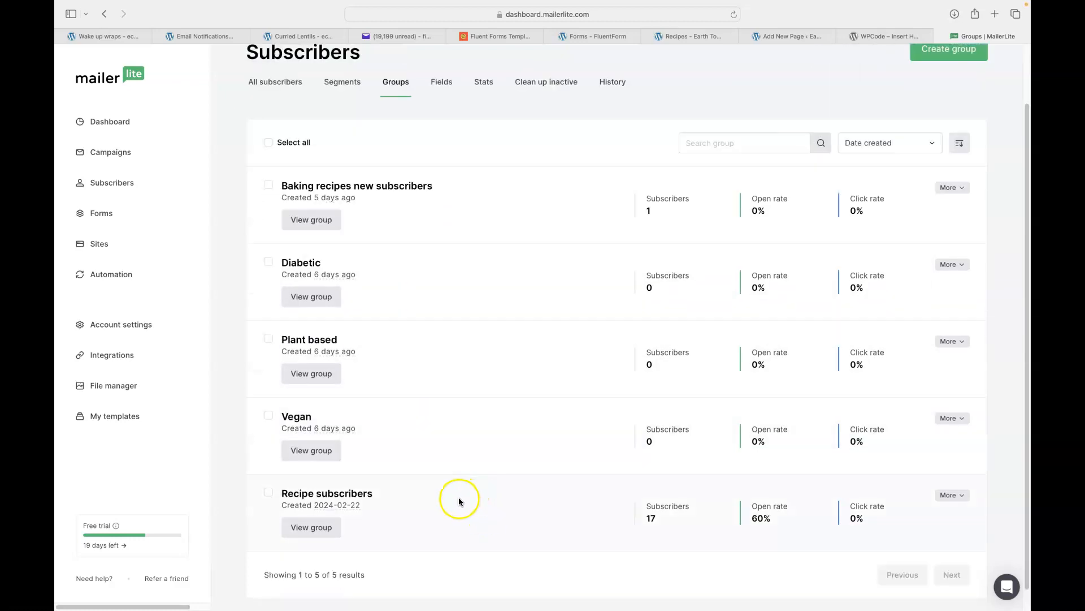
pyautogui.scroll(-1, 465, 493)
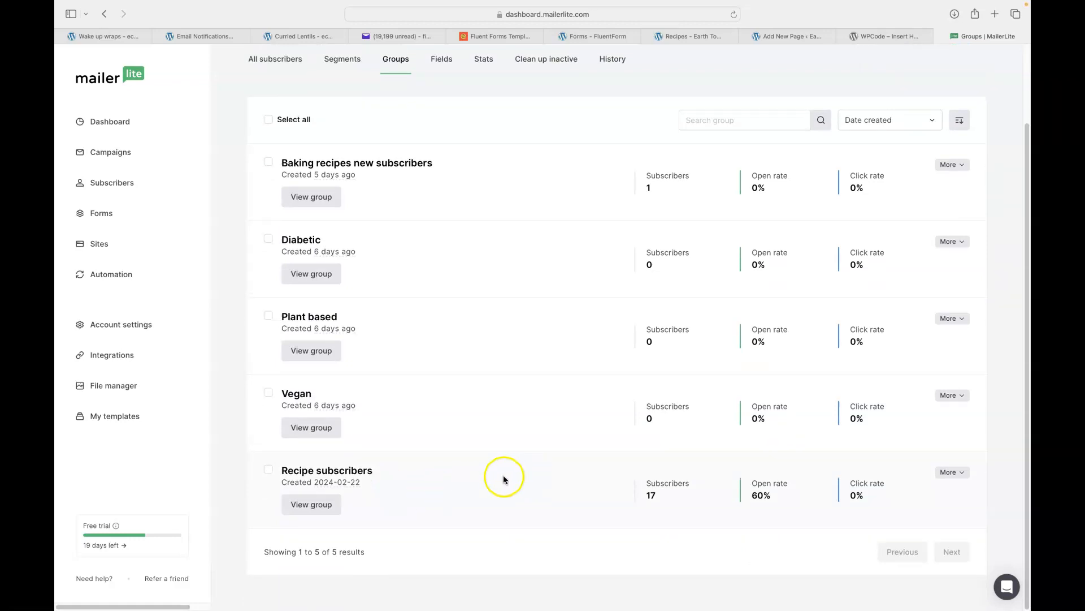
pyautogui.scroll(4, 506, 480)
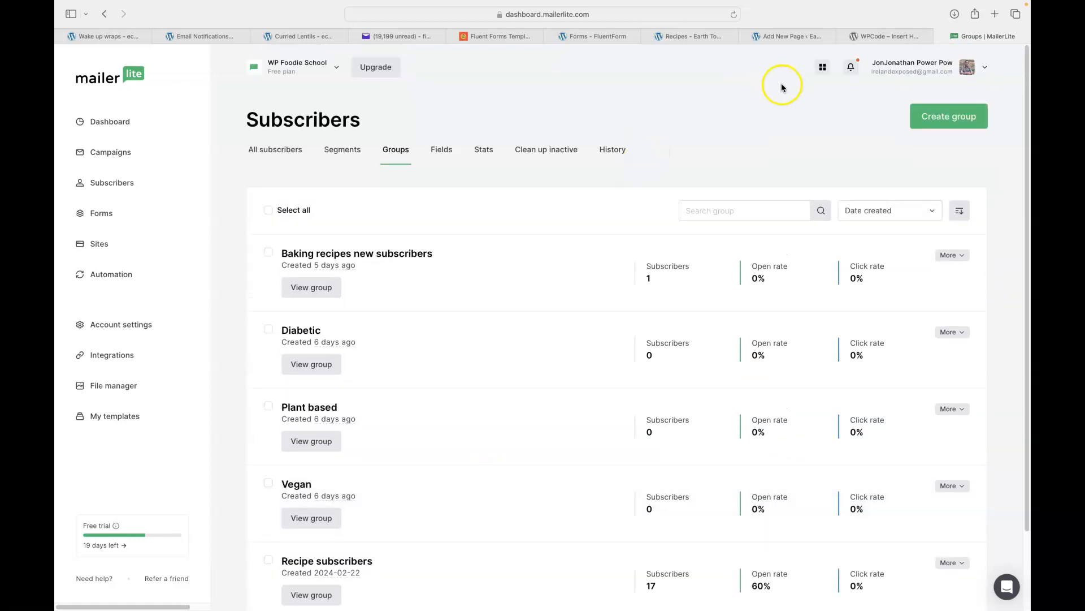
pyautogui.click(680, 36)
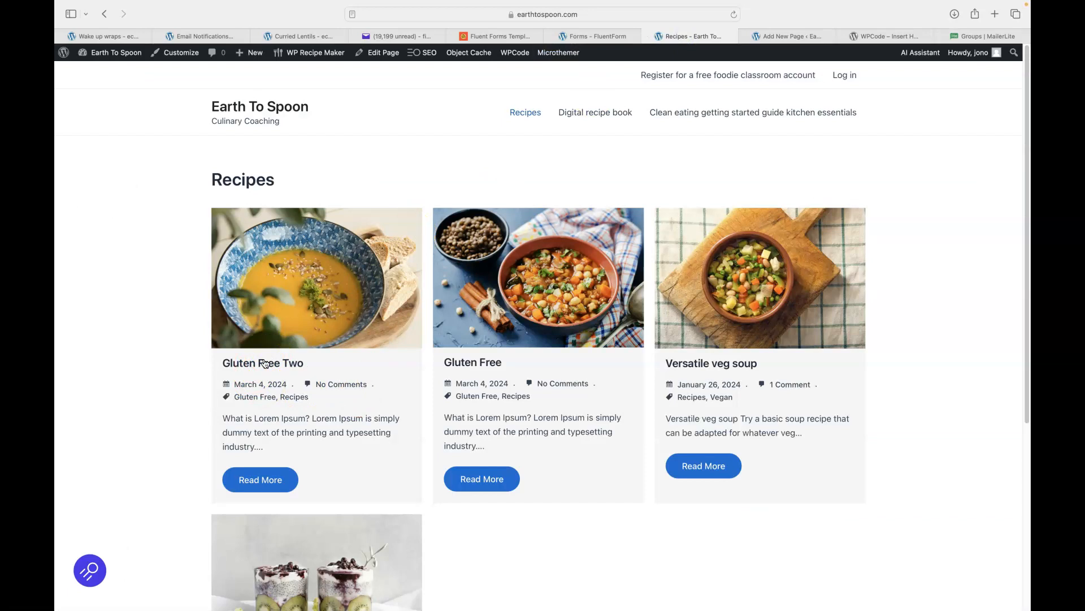
# Browse the Earth To Spoon recipes and compare them with the MailerLite subscriber groups.
pyautogui.click(129, 331)
pyautogui.click(134, 332)
pyautogui.scroll(-1, 144, 332)
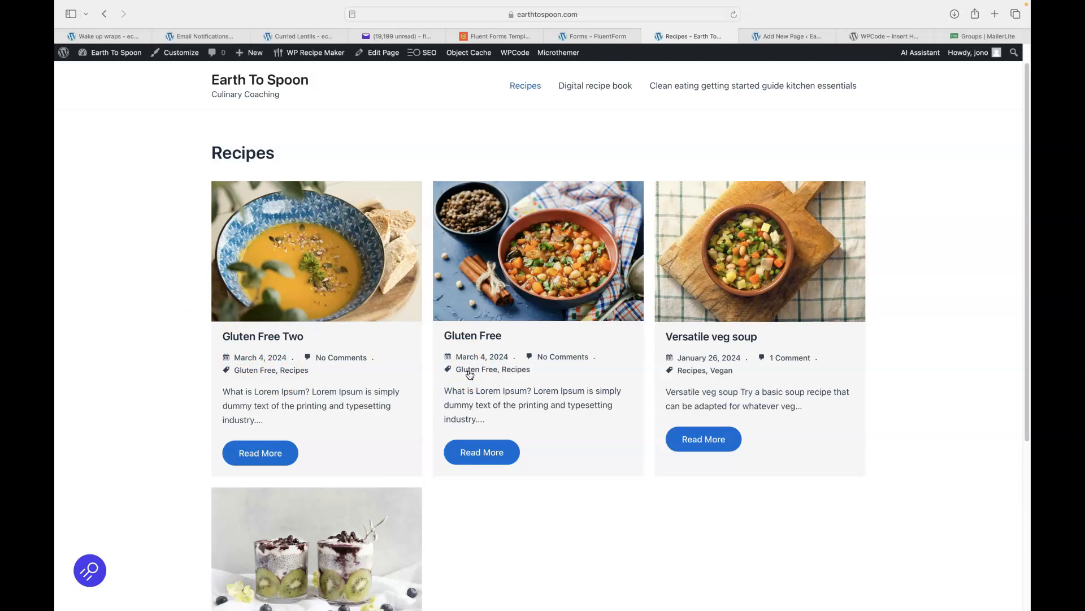
pyautogui.click(970, 37)
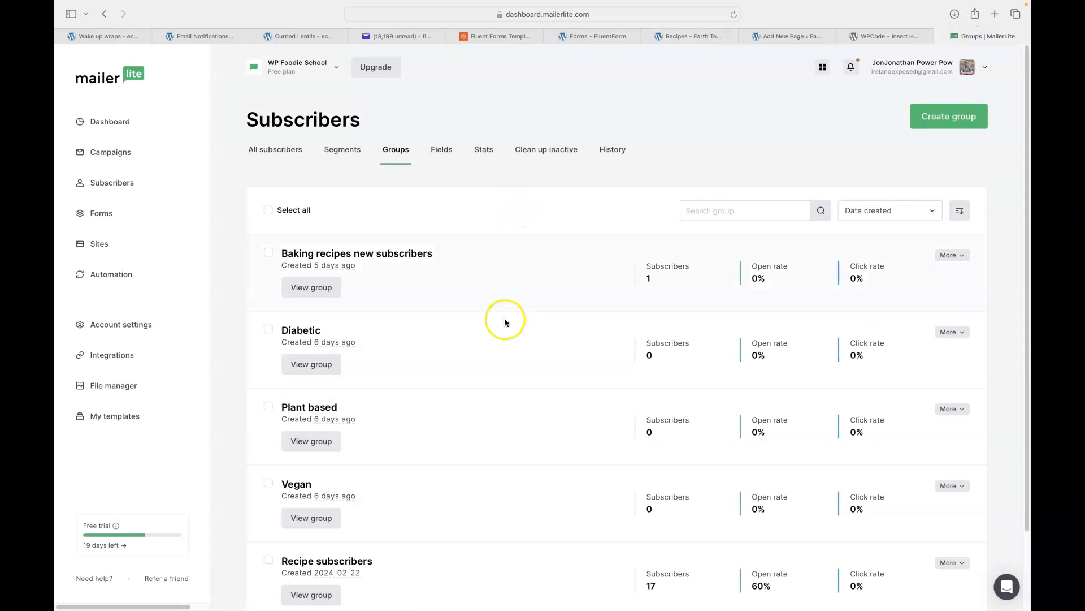
pyautogui.scroll(-3, 500, 311)
pyautogui.scroll(3, 497, 252)
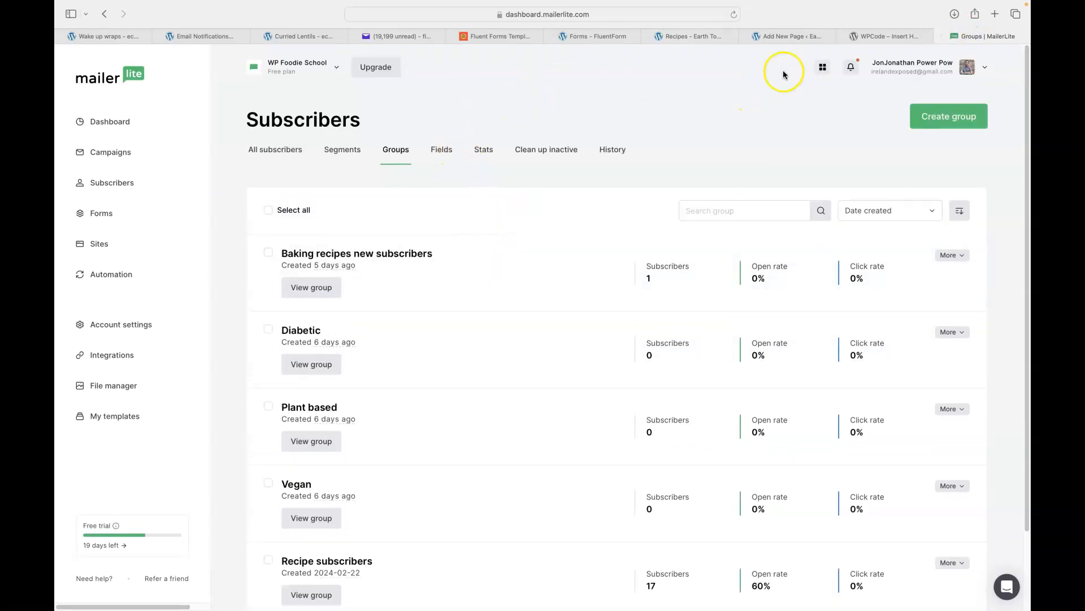
# Recheck the recipes list, then bring up the list of four Fluent Forms.
pyautogui.click(694, 37)
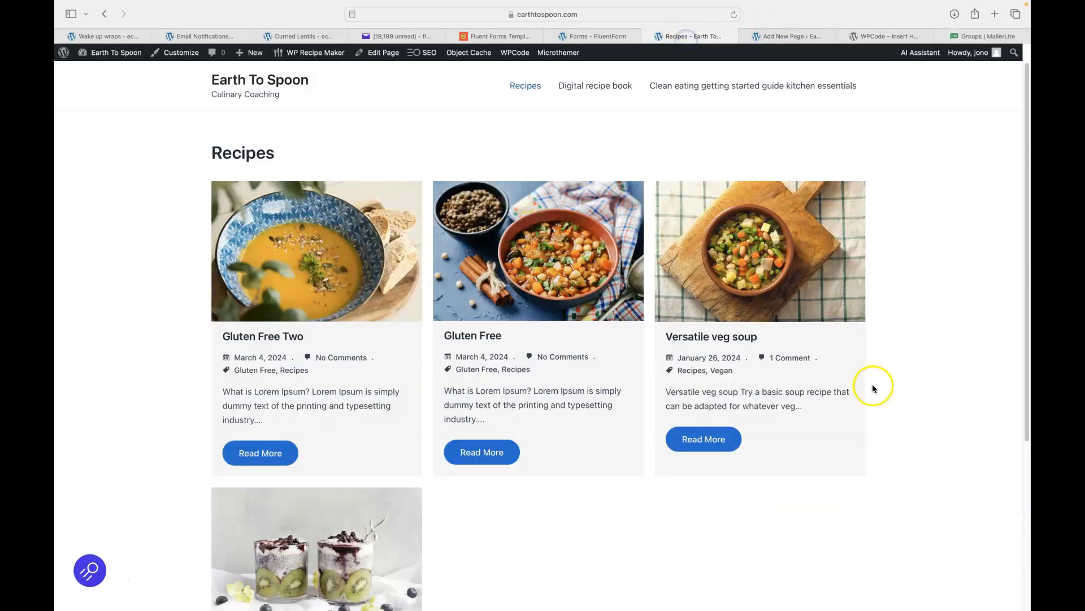
pyautogui.scroll(-5, 690, 396)
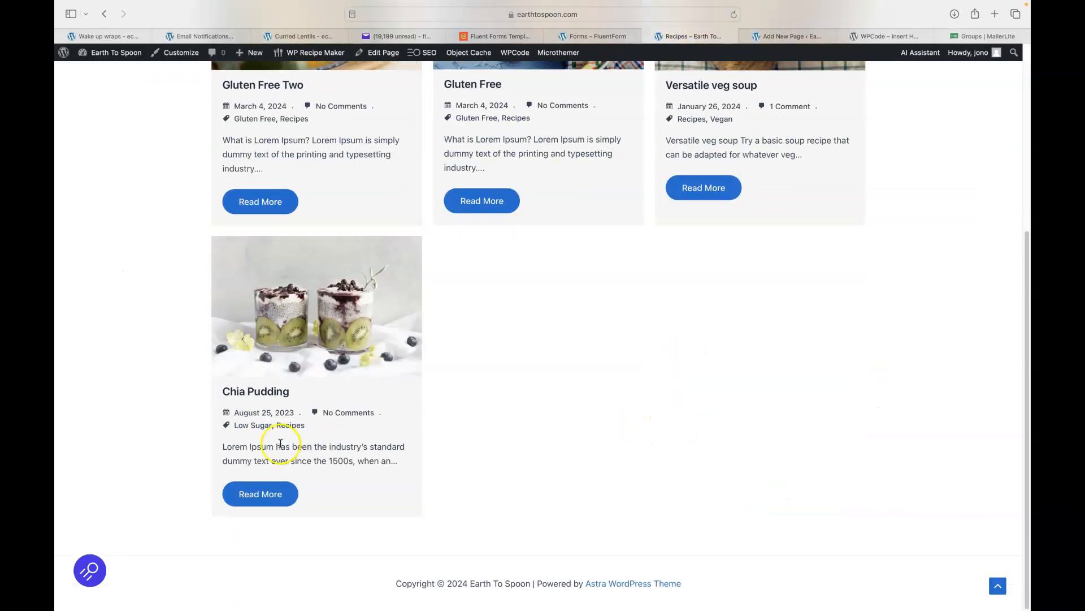
pyautogui.scroll(4, 140, 312)
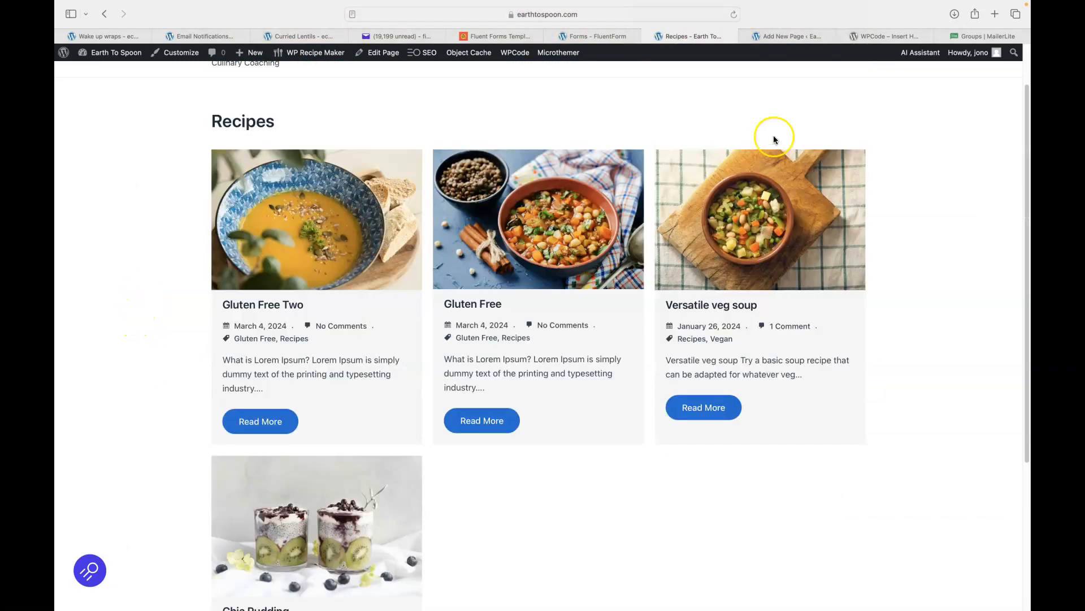
pyautogui.click(591, 36)
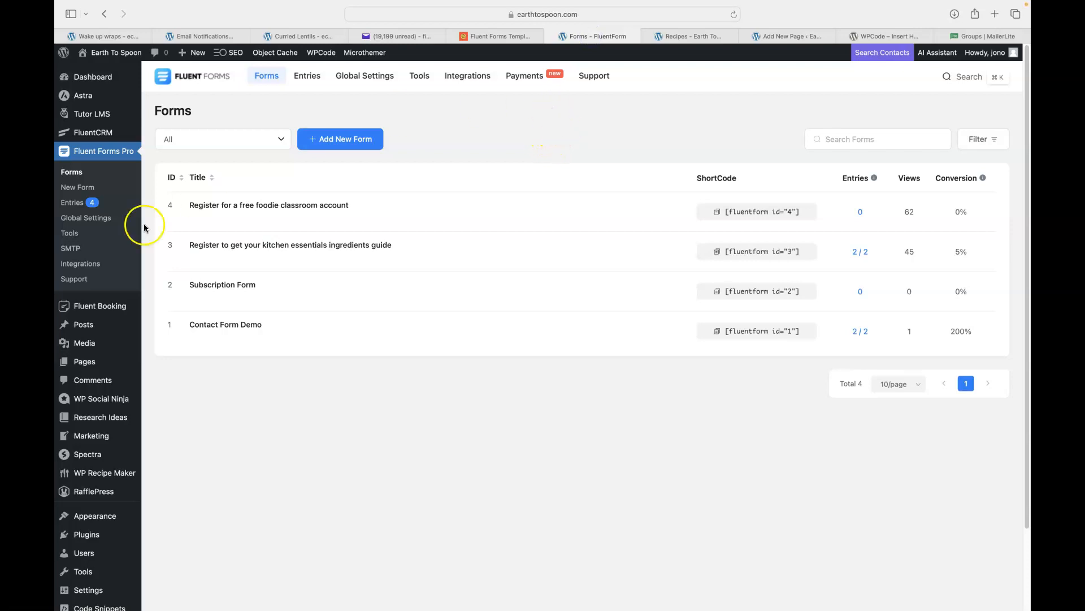
# Import fluentform-wp-foodie-school.json through Tools > Import Forms and return to all forms.
pyautogui.click(78, 238)
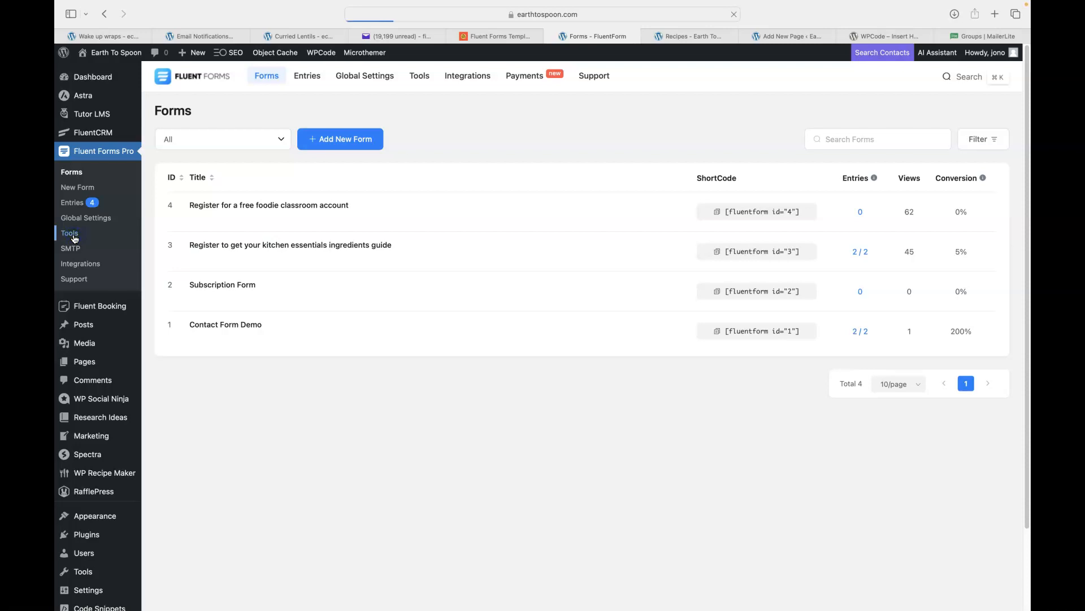
pyautogui.click(322, 247)
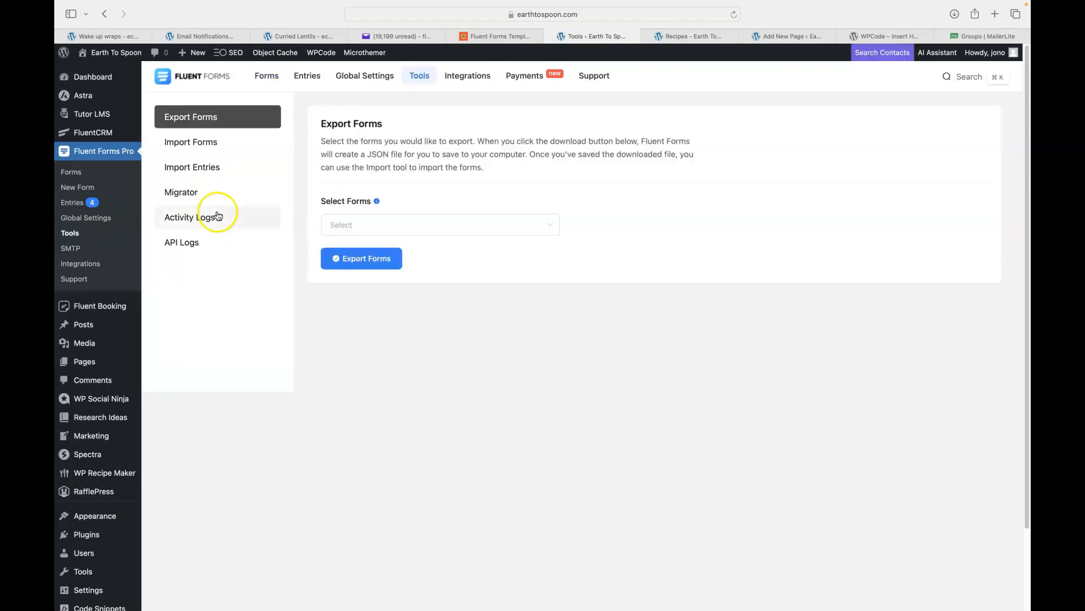
pyautogui.click(185, 145)
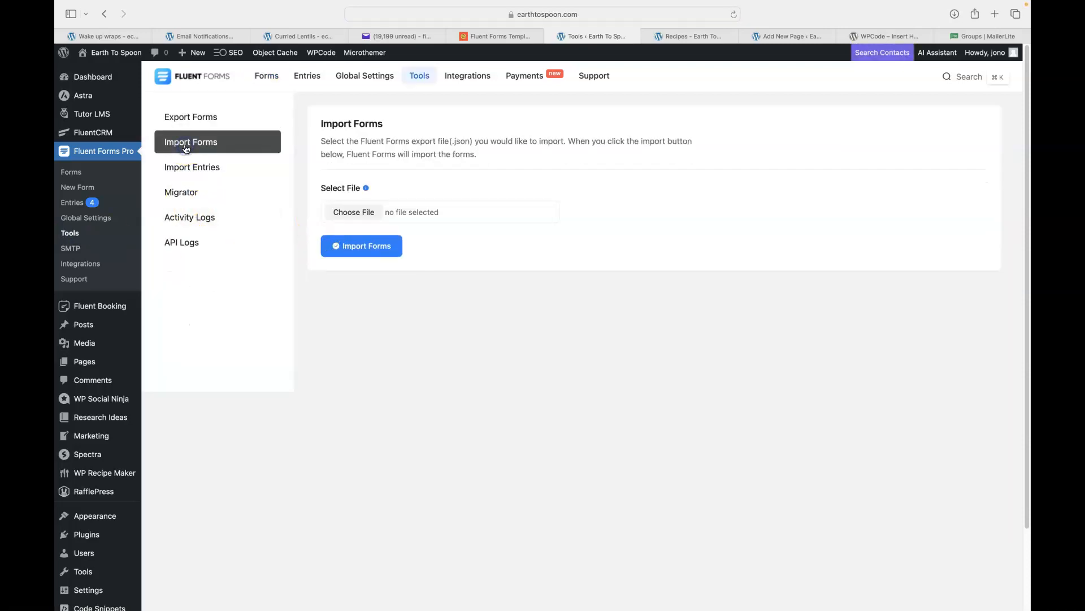
pyautogui.click(341, 213)
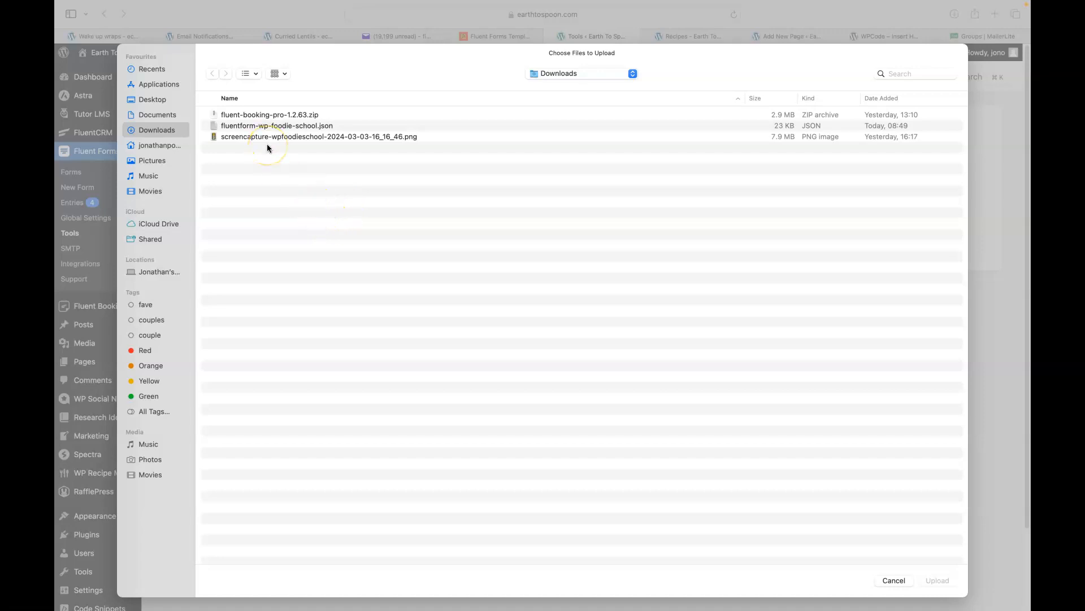
pyautogui.click(247, 126)
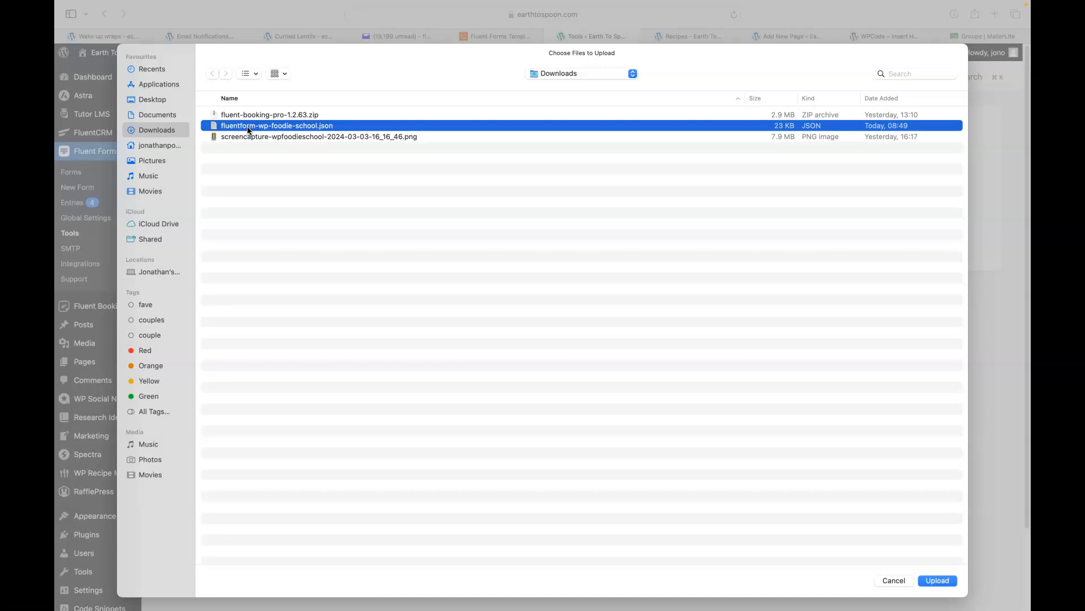
pyautogui.click(936, 580)
pyautogui.click(359, 247)
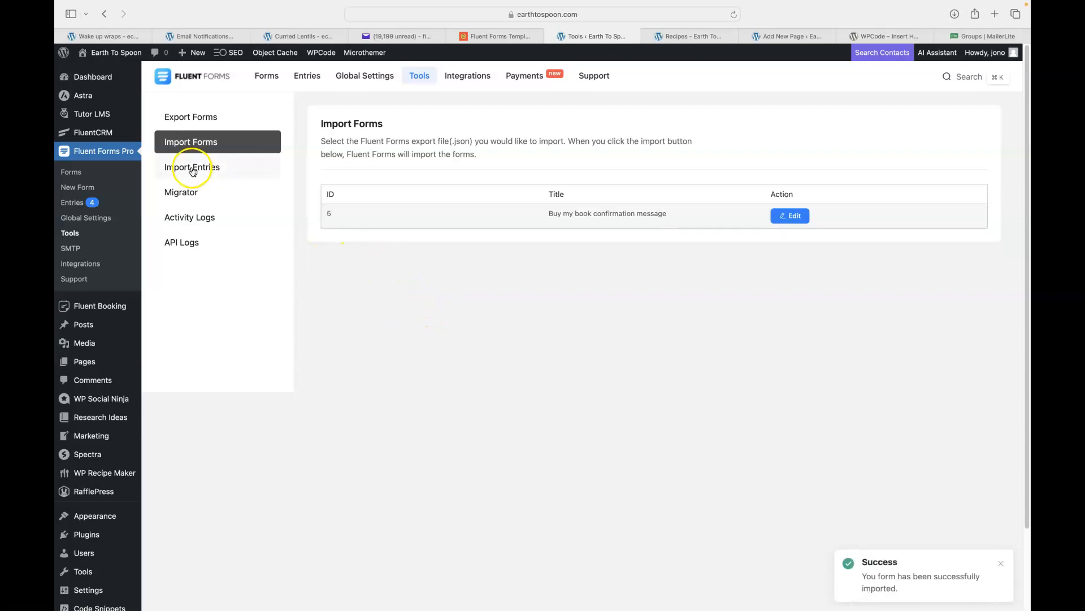
pyautogui.click(72, 173)
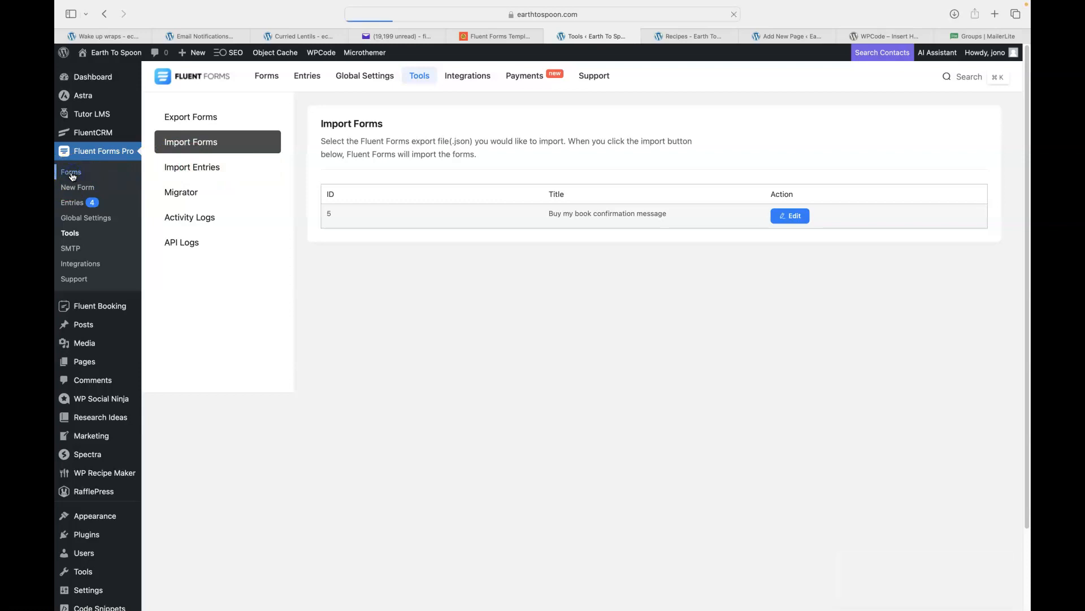
# Check the form 5 'Buy my book confirmation message' row, then open the Curried Lentils post.
pyautogui.moveTo(266, 207)
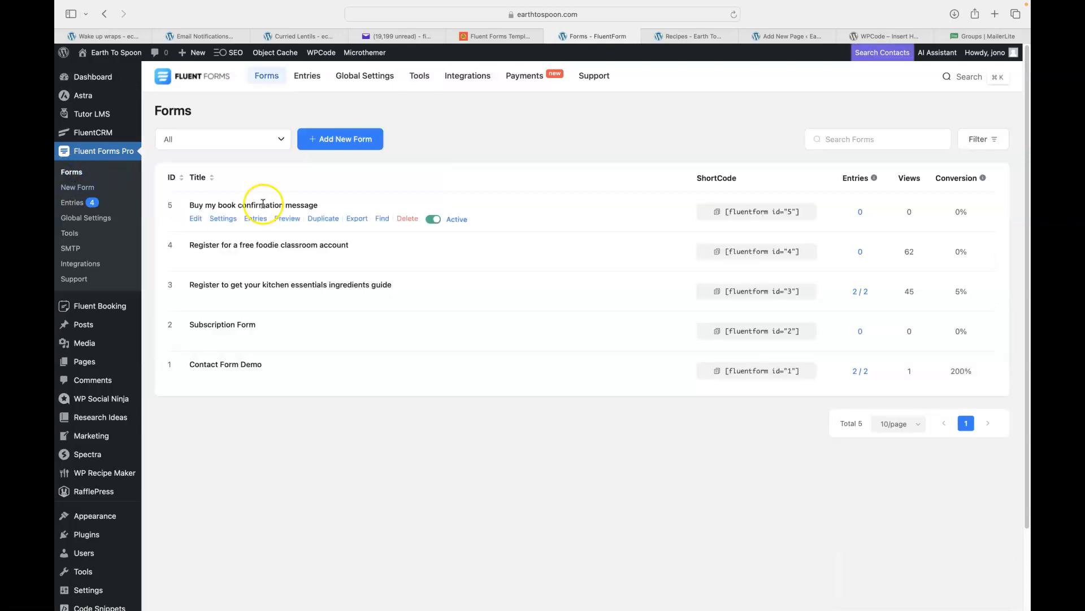
pyautogui.doubleClick(196, 206)
pyautogui.click(206, 205)
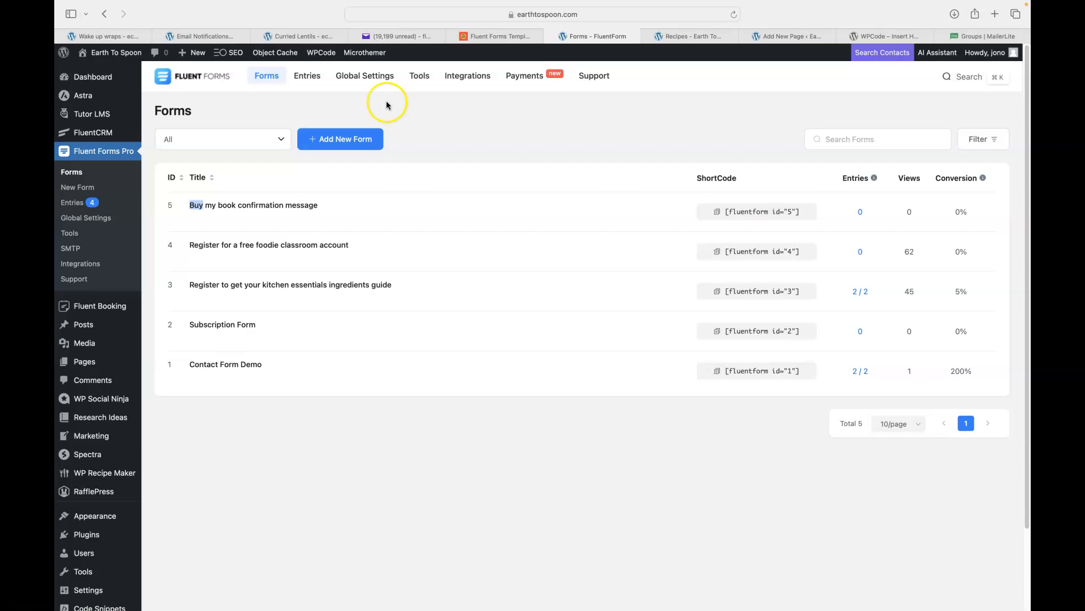
pyautogui.click(287, 37)
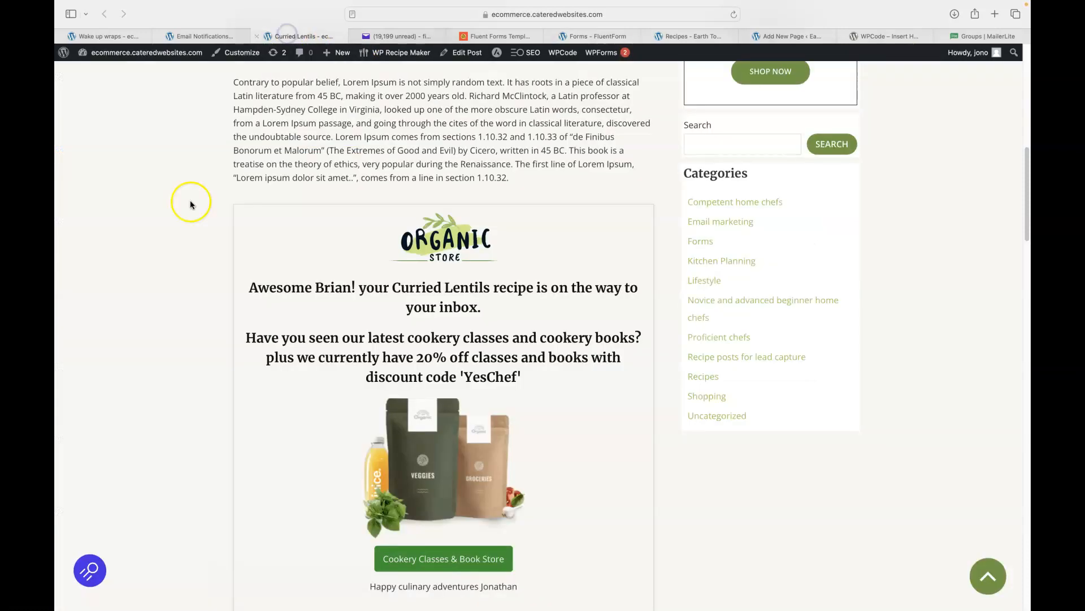
# Reload the Curried Lentils post and scroll to the 'Get This Recipe In Your Inbox' form.
pyautogui.click(734, 14)
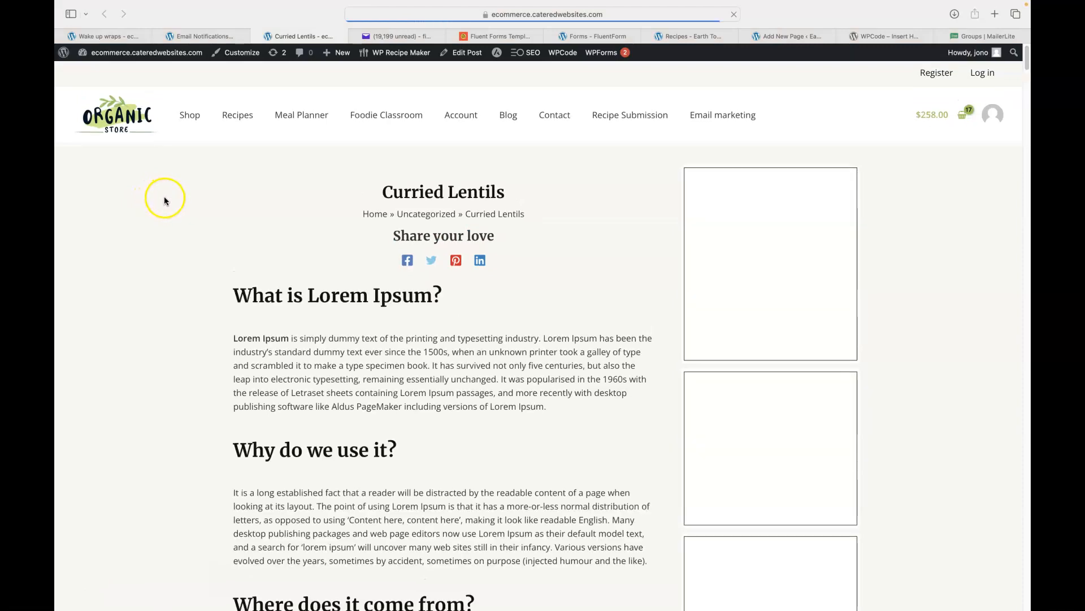
pyautogui.scroll(-6, 164, 198)
pyautogui.scroll(-4, 167, 202)
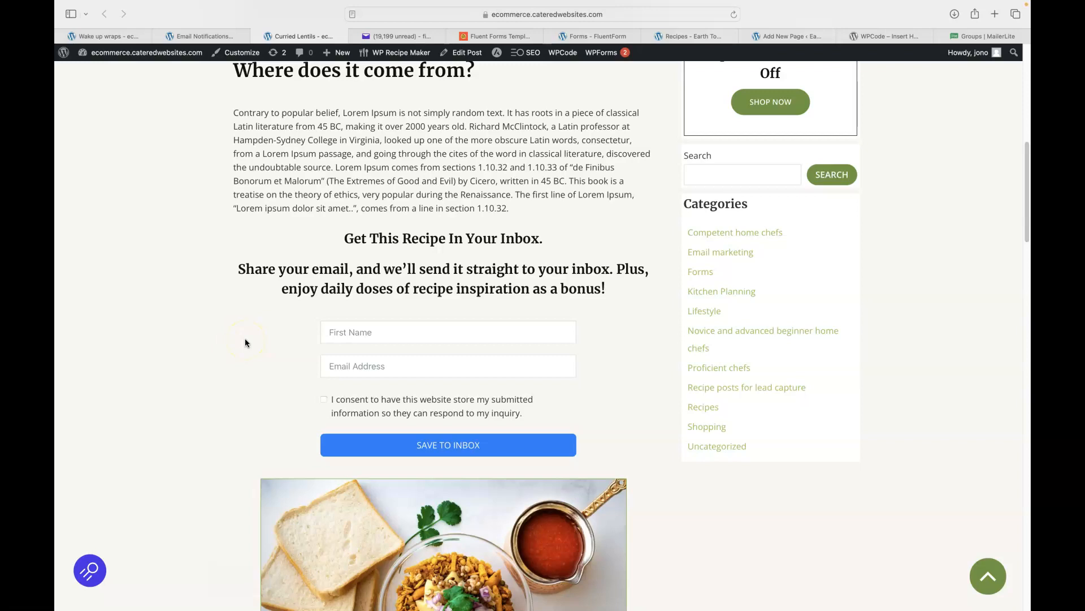
# Enter a first name and e-mail address, tick consent, and submit with SAVE TO INBOX.
pyautogui.click(356, 331)
pyautogui.write('Joa')
pyautogui.write('n')
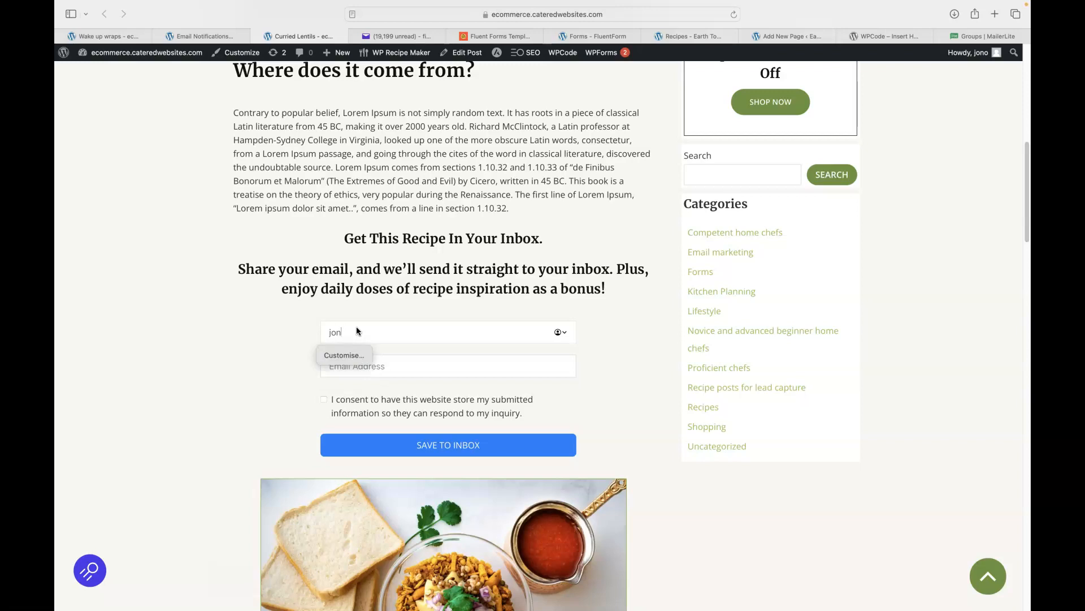
pyautogui.press('Tab')
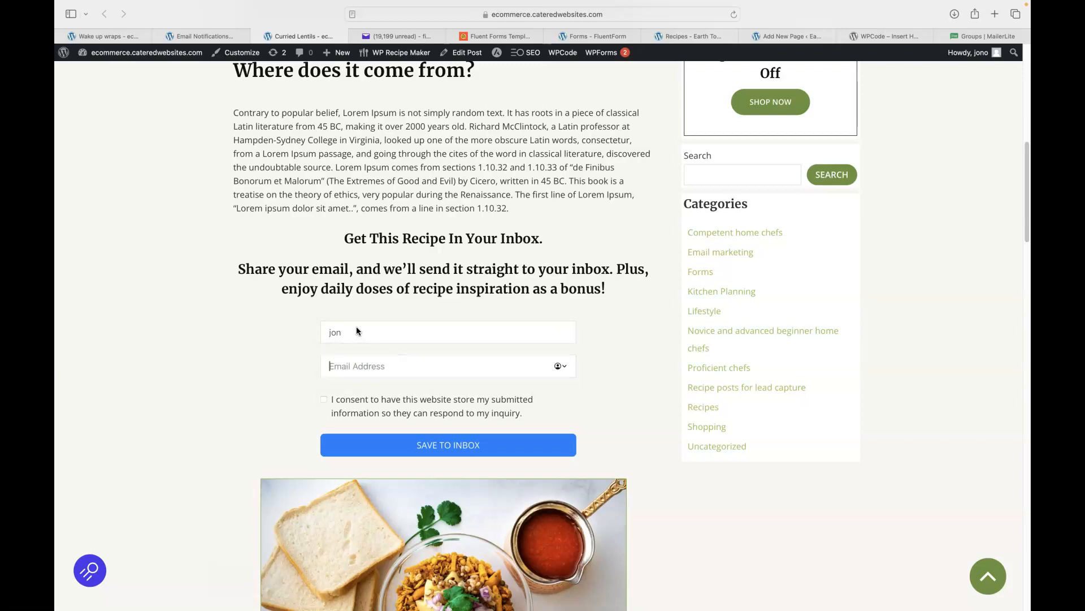
pyautogui.click(324, 399)
pyautogui.click(418, 447)
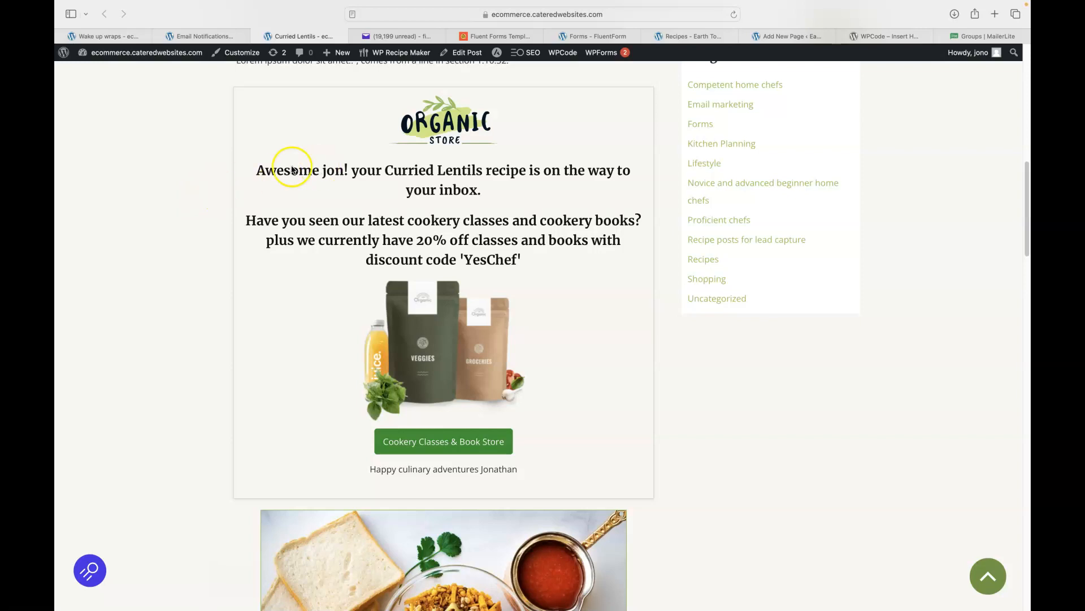
pyautogui.scroll(2, 164, 204)
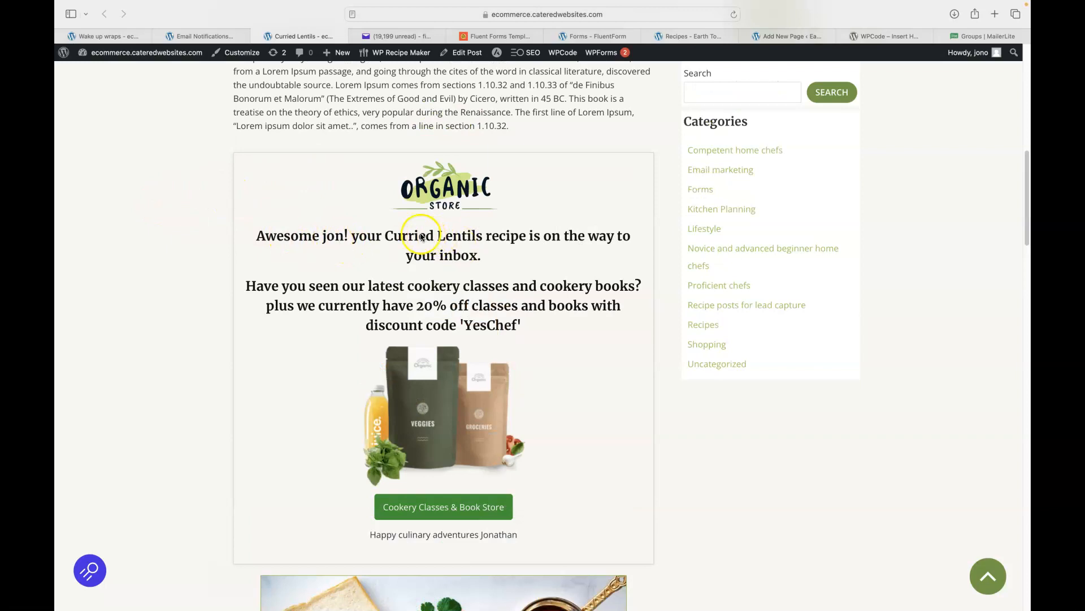
pyautogui.scroll(10, 380, 254)
pyautogui.scroll(7, 379, 250)
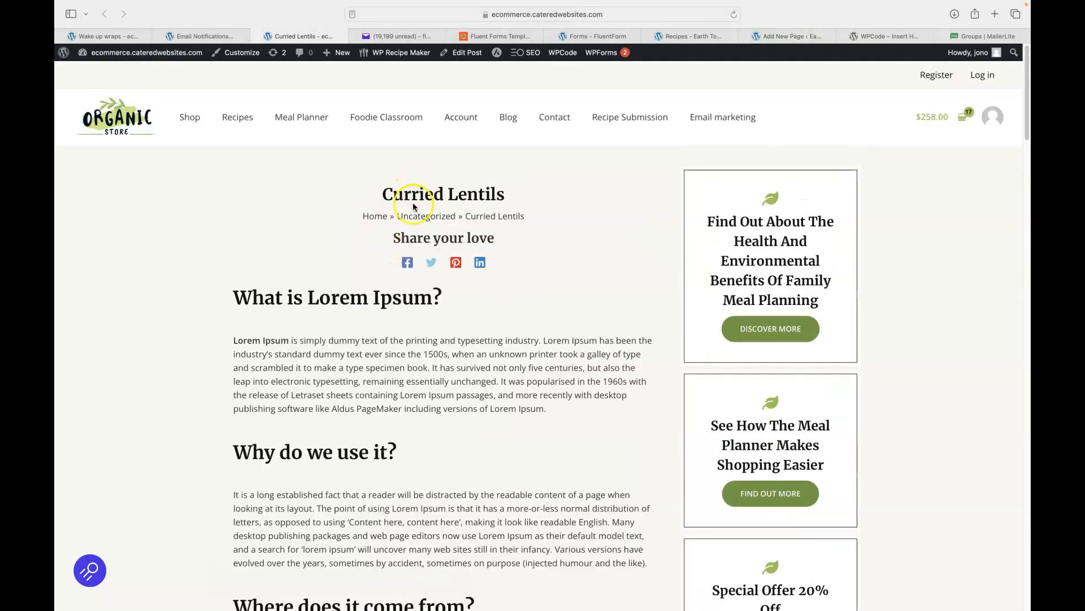
pyautogui.scroll(-12, 186, 263)
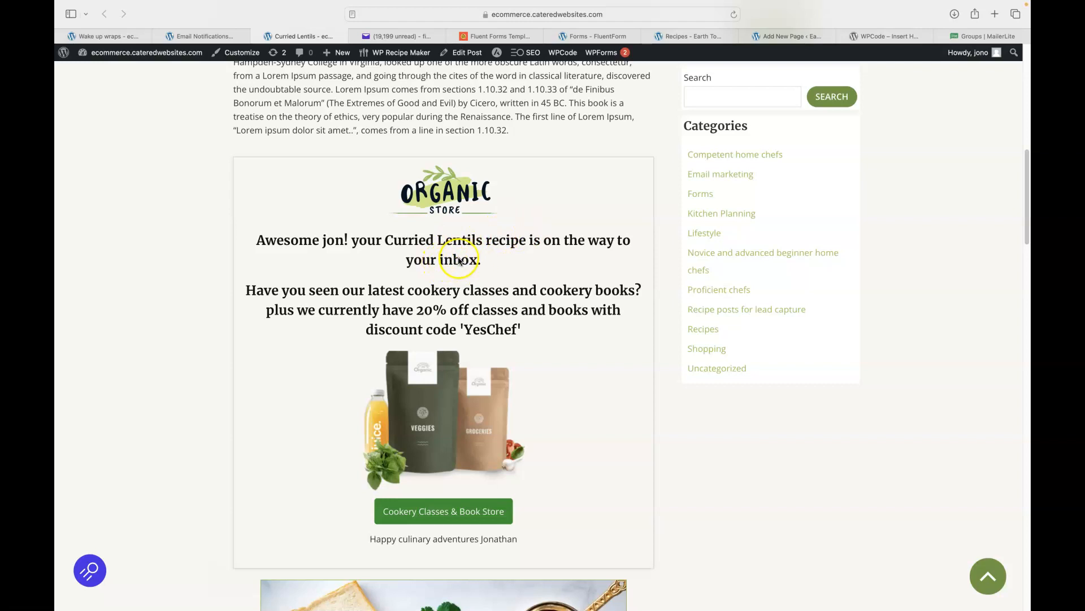
pyautogui.moveTo(257, 290); pyautogui.dragTo(550, 403)
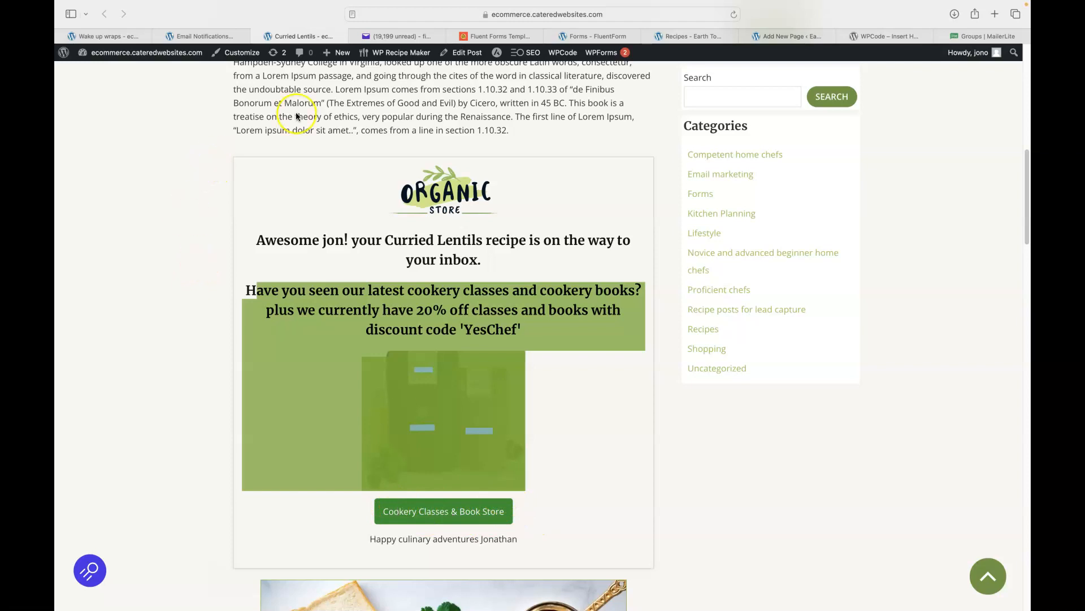
pyautogui.scroll(2, 388, 25)
# Open the newest Curried Lentils email in the Yahoo inbox, then start a new browser tab.
pyautogui.click(381, 37)
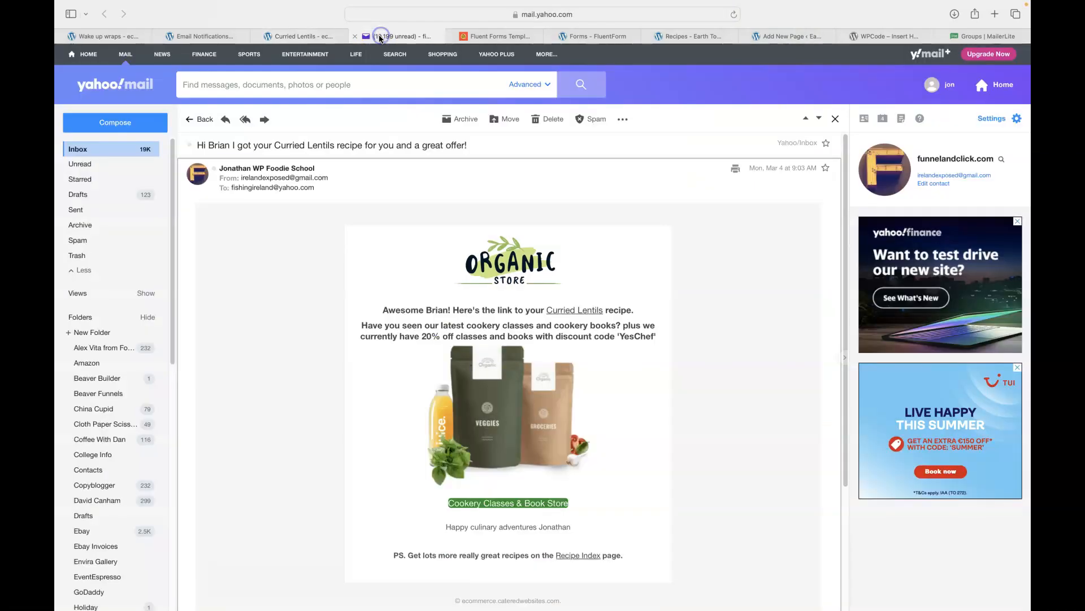
pyautogui.click(78, 150)
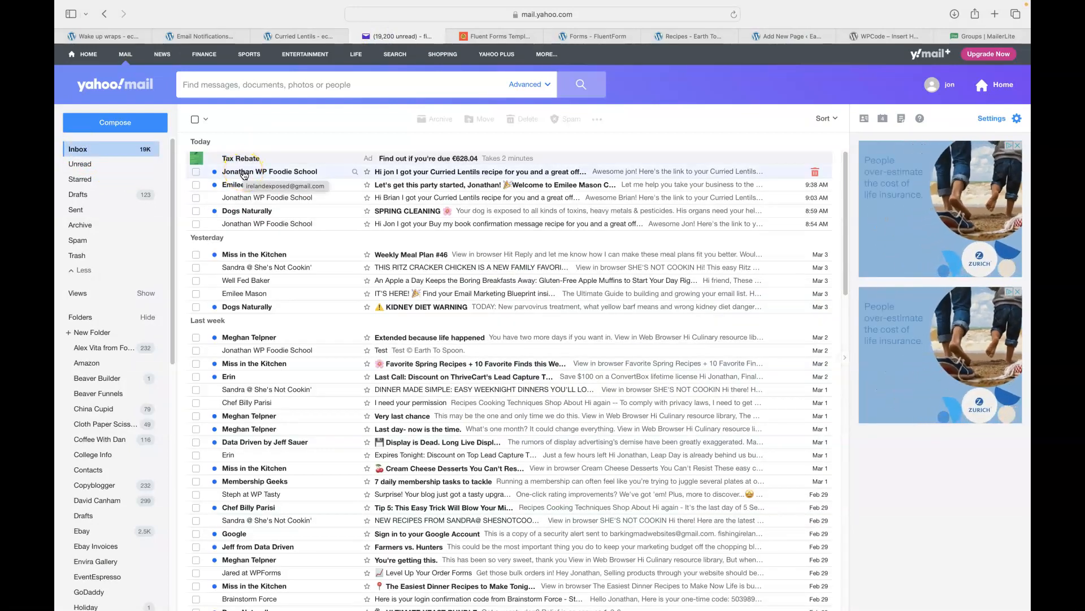
pyautogui.click(252, 177)
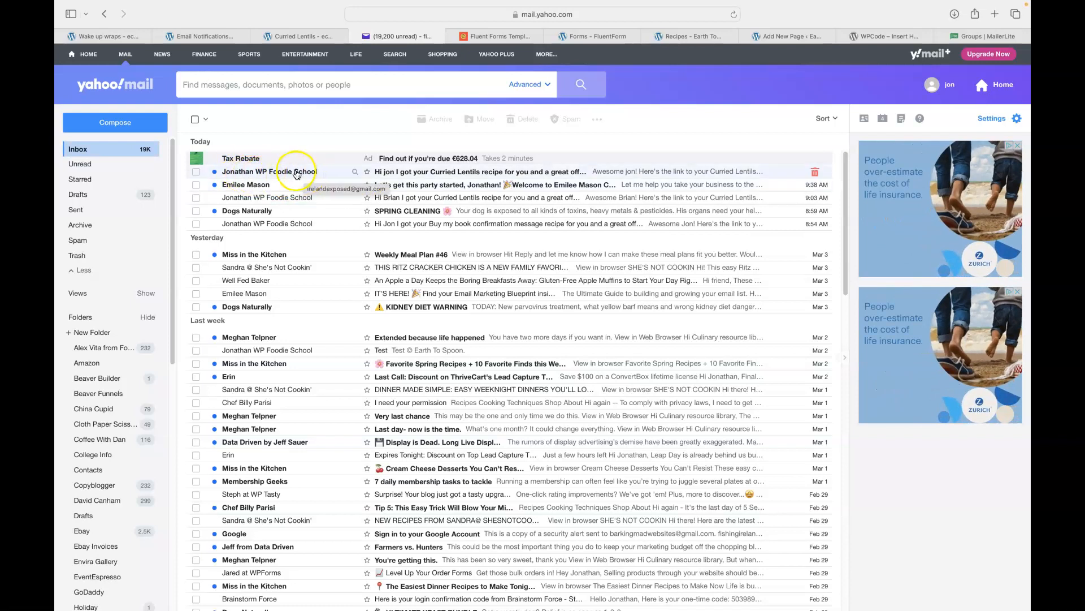
pyautogui.click(433, 176)
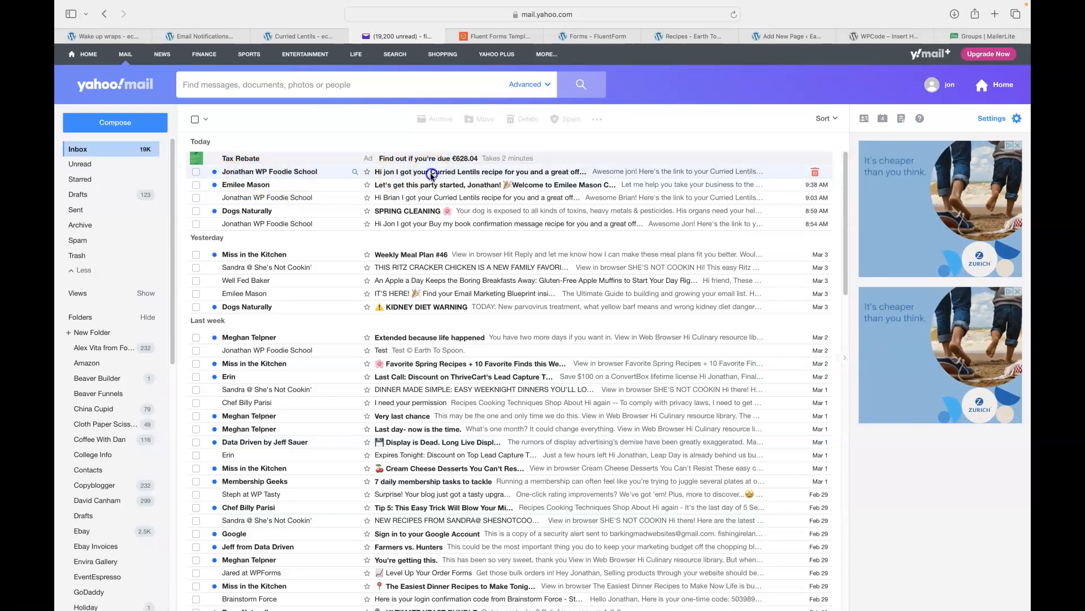
pyautogui.click(995, 14)
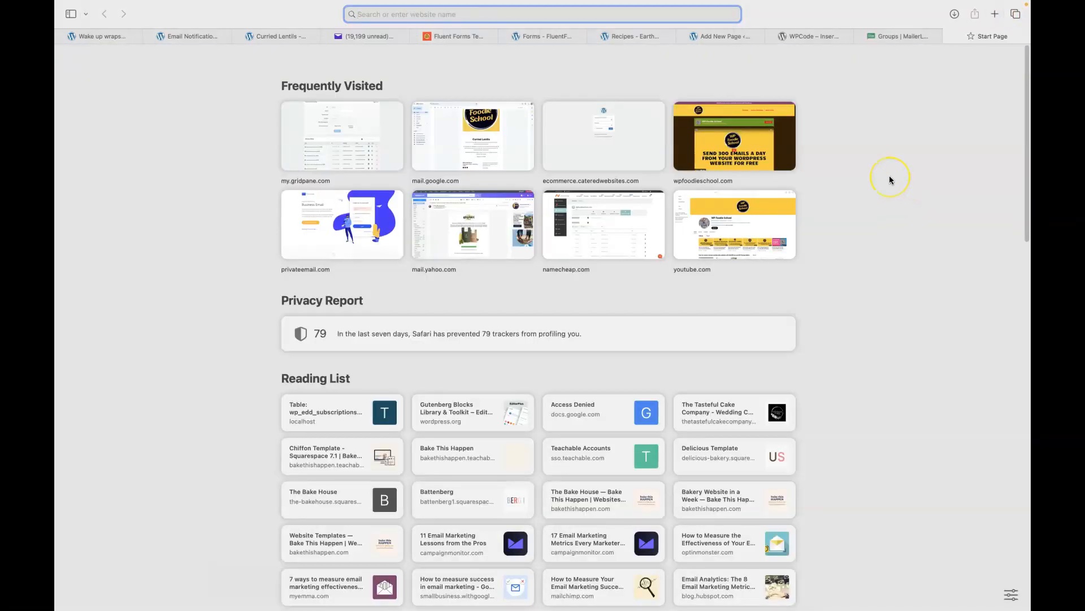
# Load youtube.com and browse the WP Foodie School channel's recipe-email tutorial videos.
pyautogui.write('youtube.com')
pyautogui.press('Return')
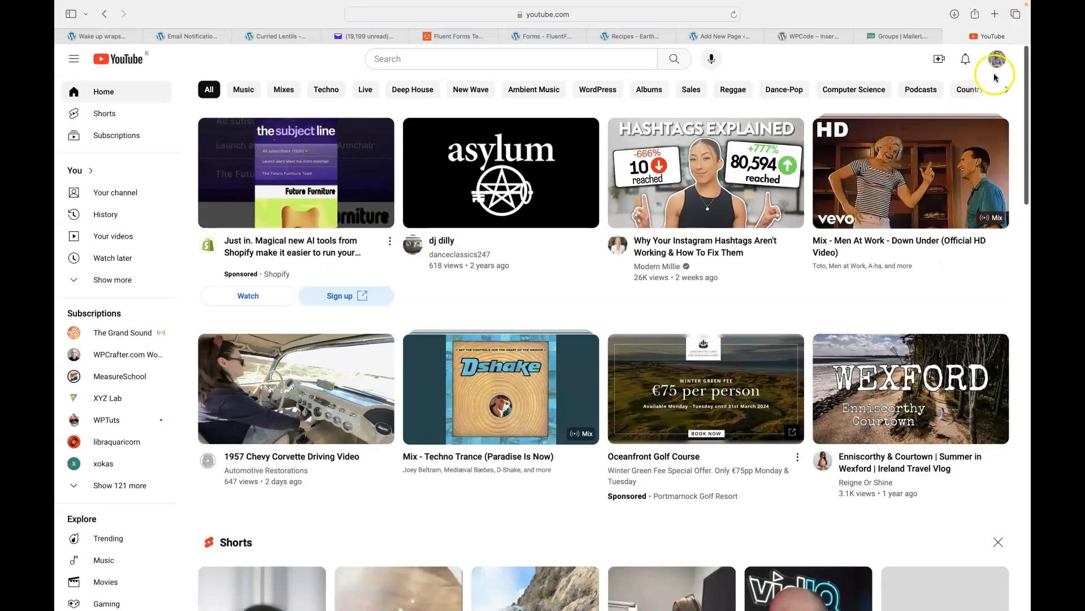
pyautogui.click(997, 59)
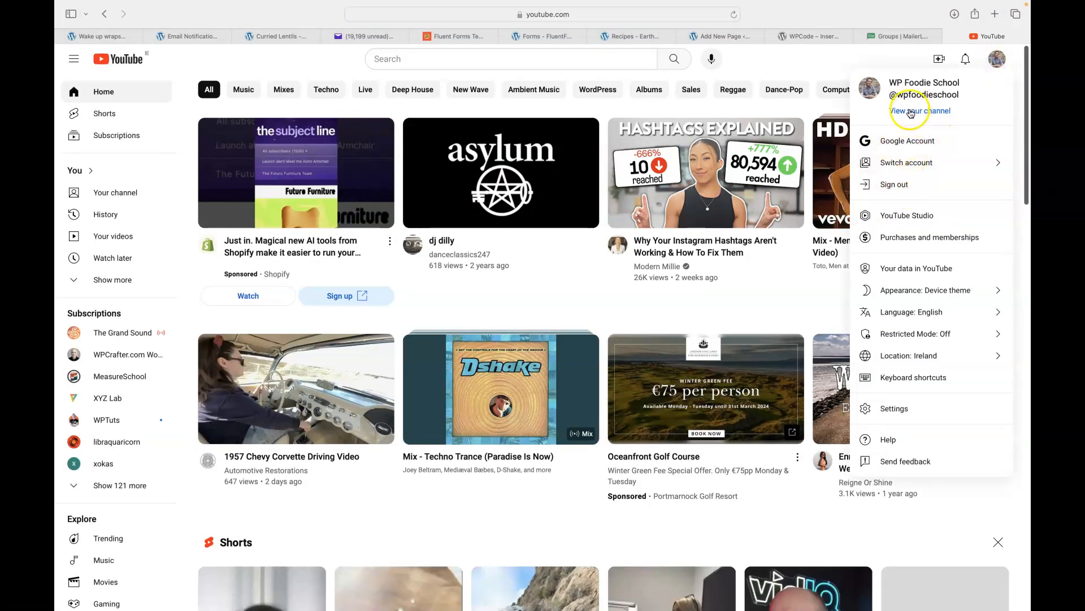
pyautogui.click(911, 113)
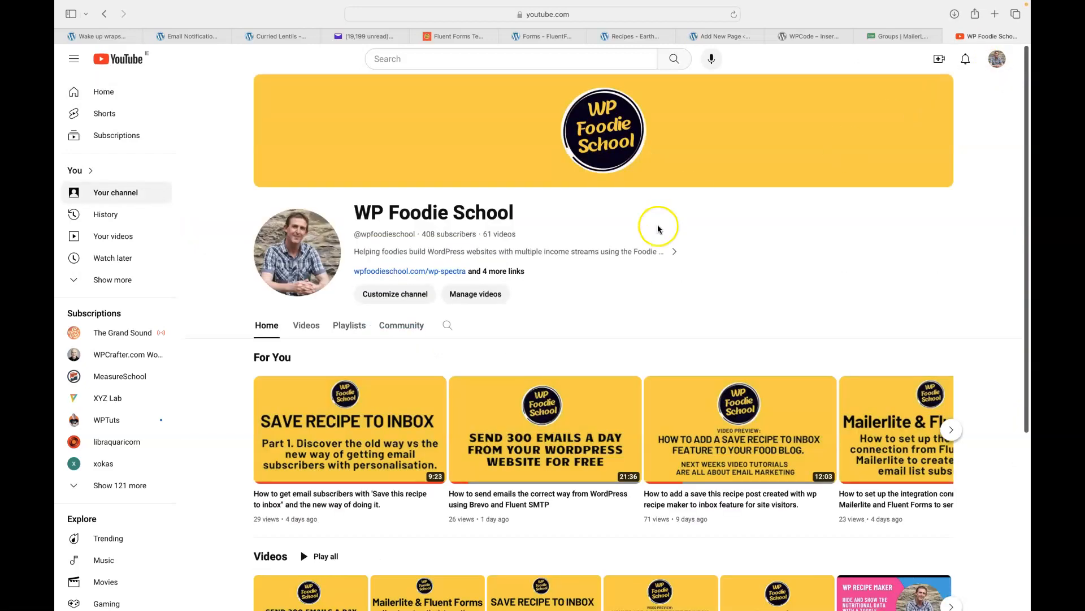
pyautogui.scroll(-3, 659, 229)
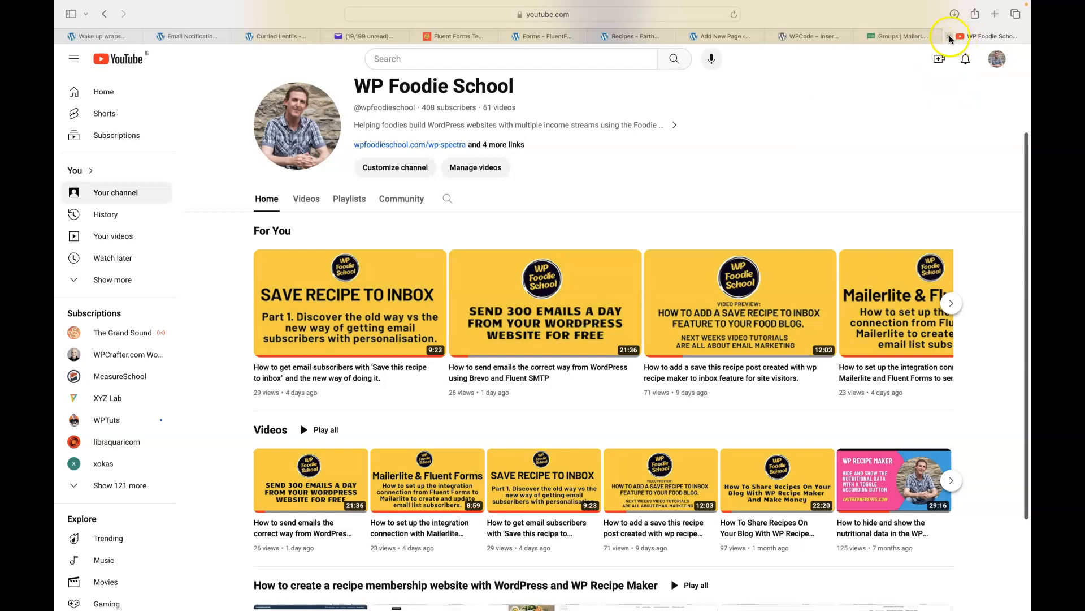
pyautogui.click(268, 38)
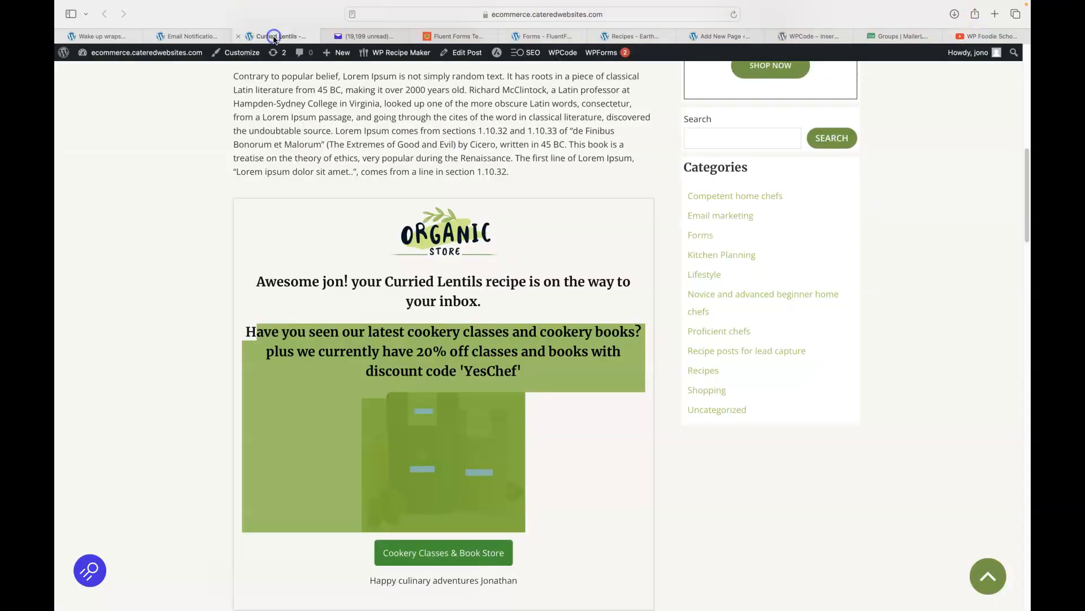
# Bring up the Curried Lentils recipe email and scroll through its body.
pyautogui.click(365, 36)
pyautogui.scroll(-3, 239, 283)
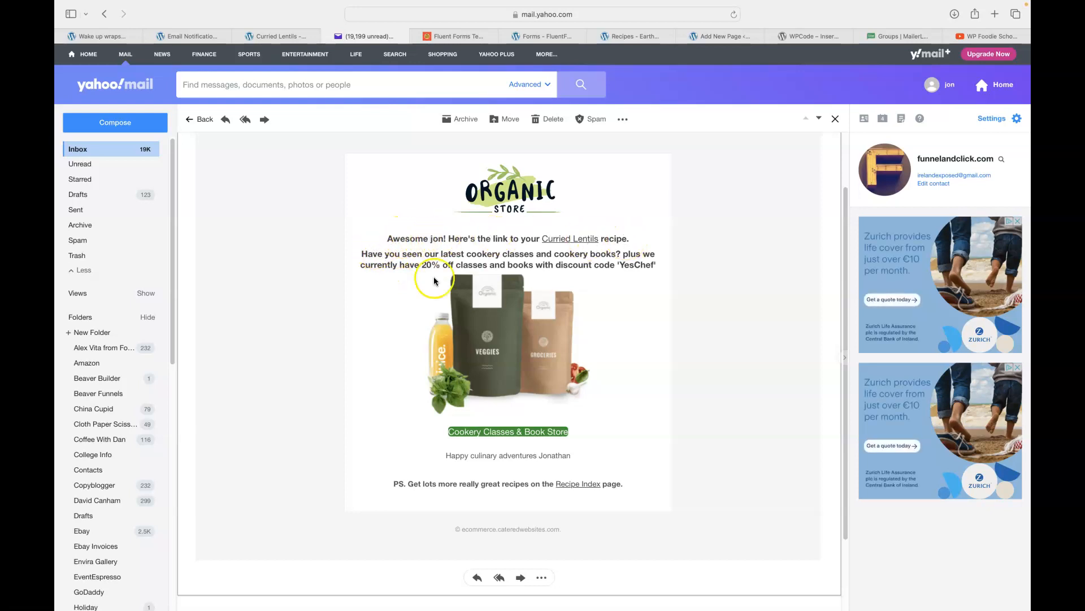
# Highlight the email's cookery classes offer paragraph and image, then clear the highlight.
pyautogui.moveTo(365, 253); pyautogui.dragTo(575, 462)
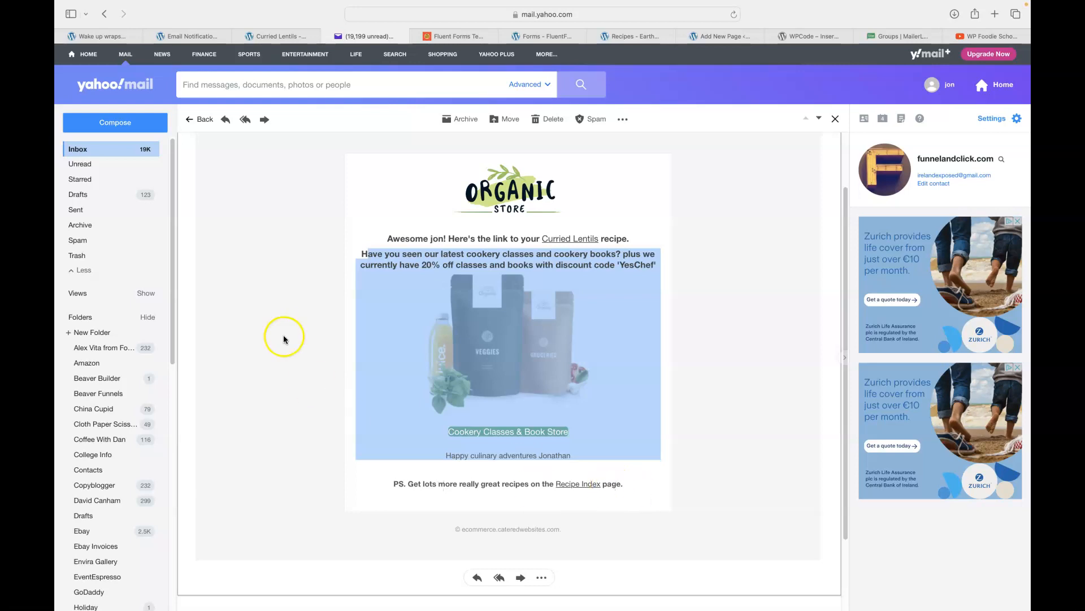
pyautogui.click(243, 233)
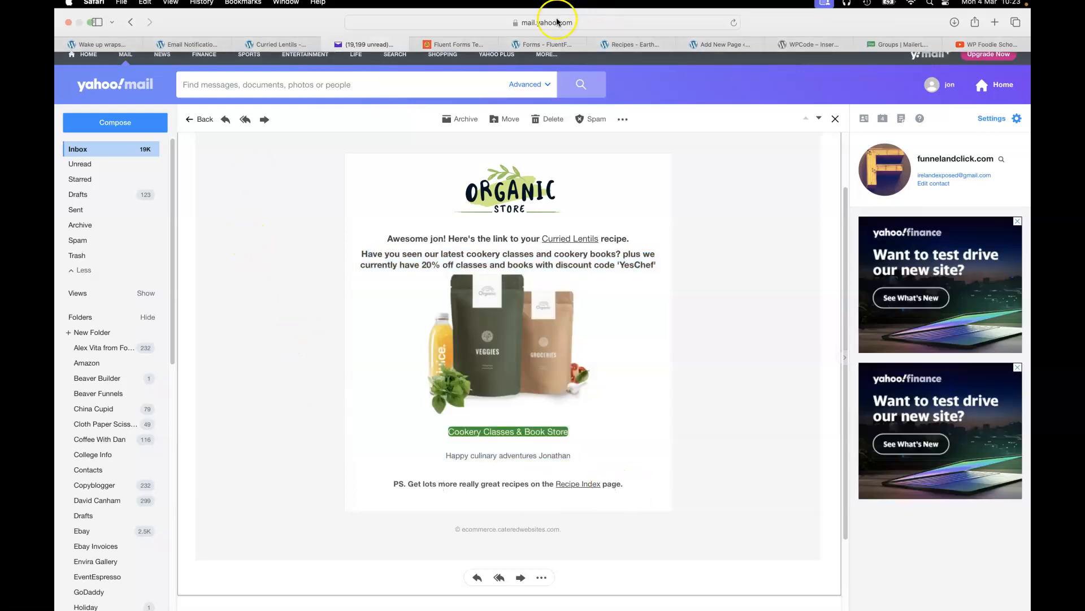
pyautogui.click(540, 49)
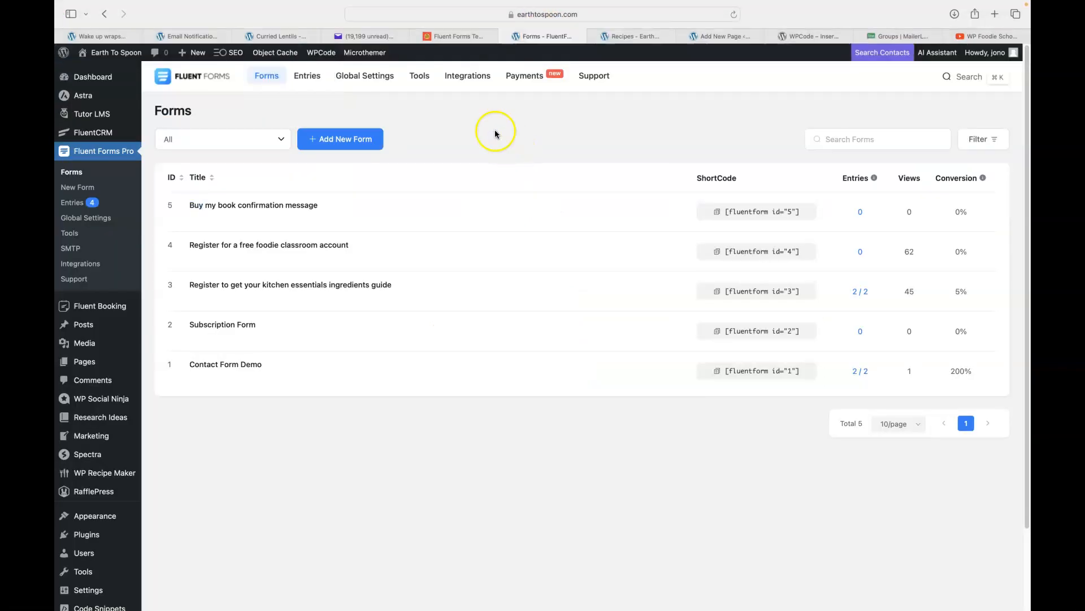
# Duplicate the 'Buy my book confirmation message' form into a new form 6.
pyautogui.moveTo(262, 224)
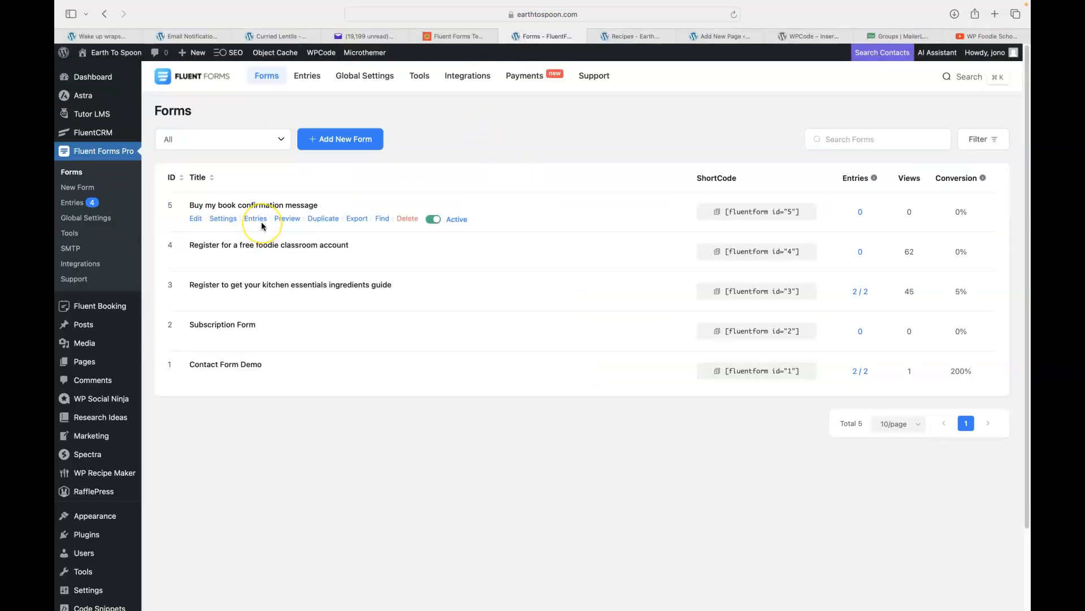
pyautogui.click(323, 222)
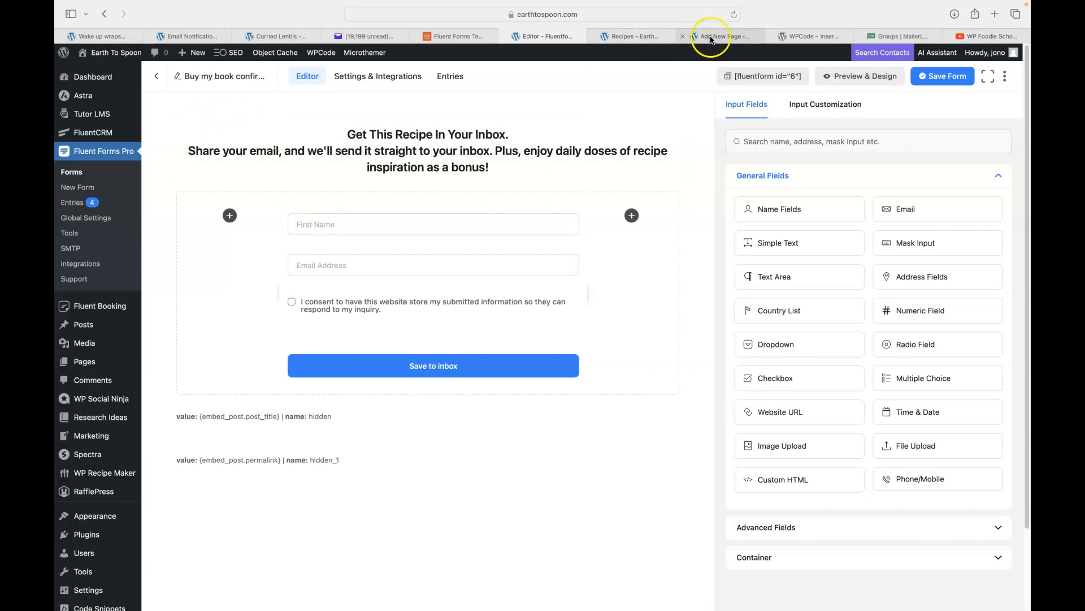
# Check the site's Gluten Free recipe category on the Recipes page.
pyautogui.click(637, 36)
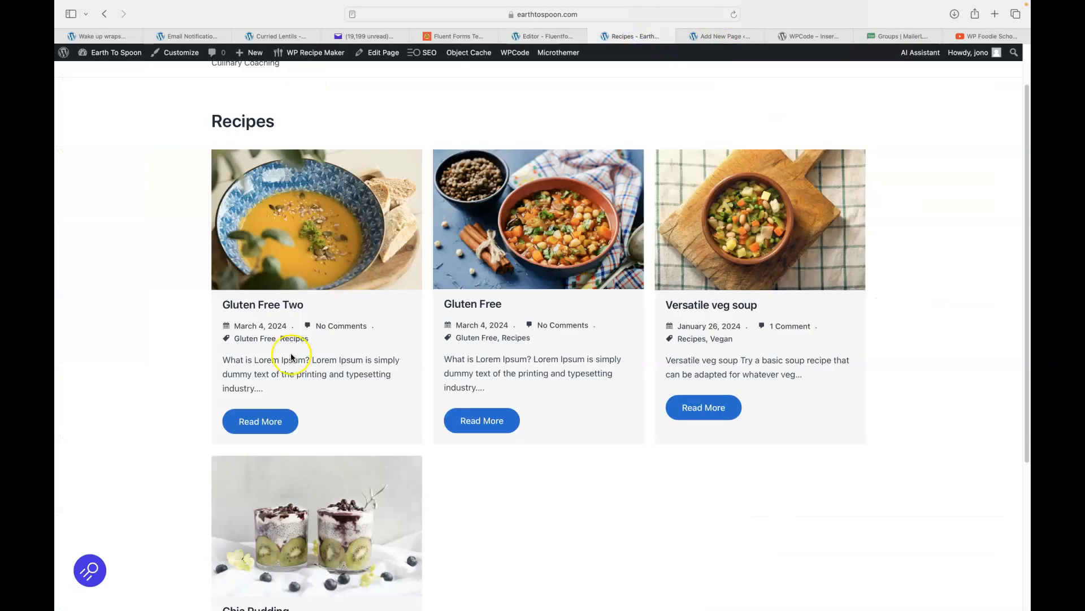
pyautogui.click(272, 338)
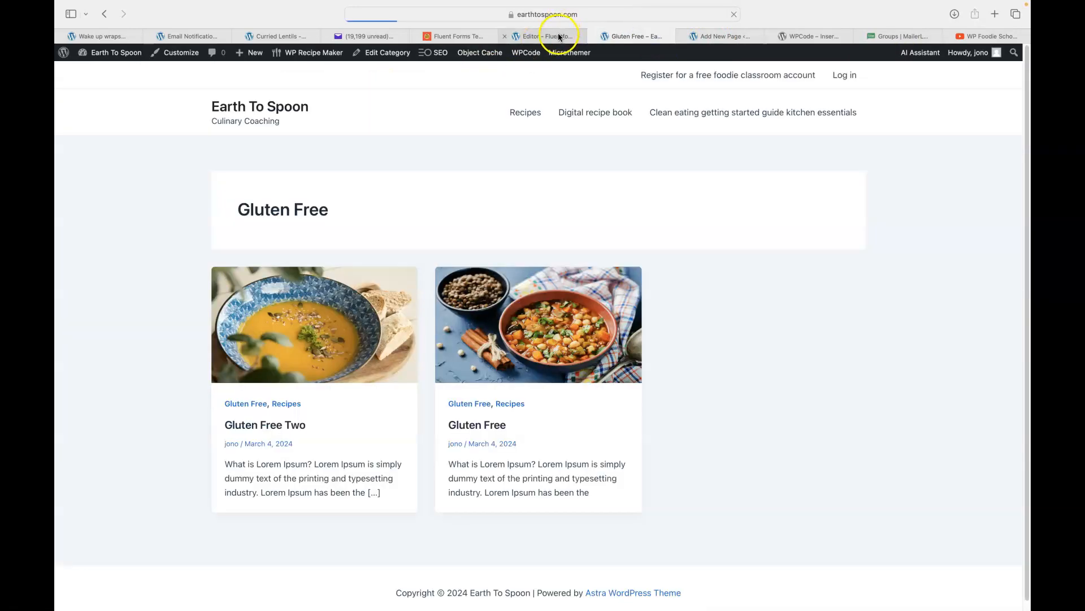
pyautogui.click(545, 36)
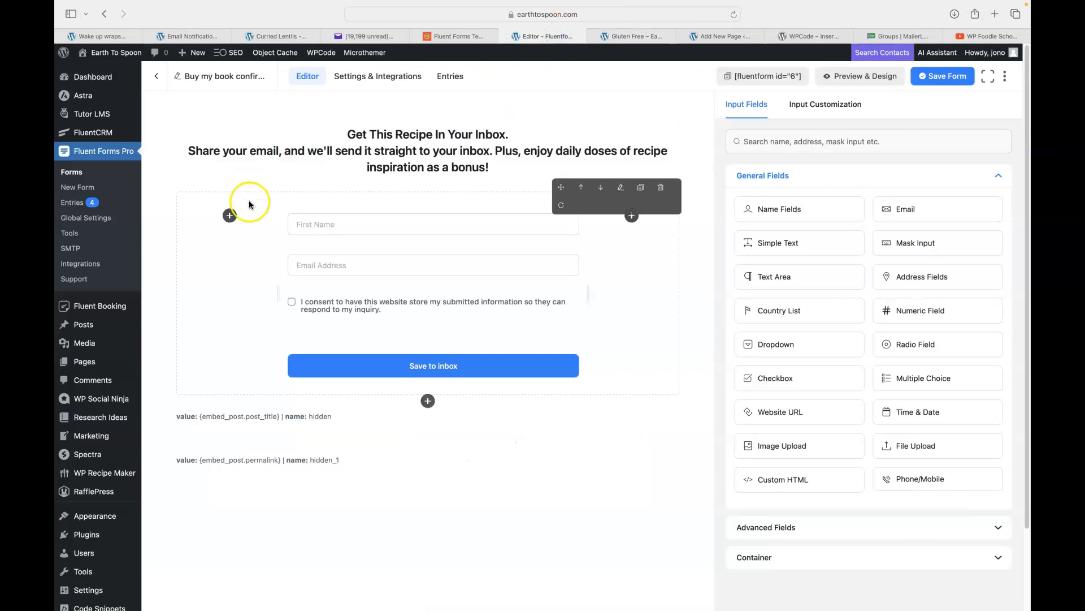
# Rename the duplicated form to 'Gluten Free'.
pyautogui.click(219, 79)
pyautogui.click(631, 36)
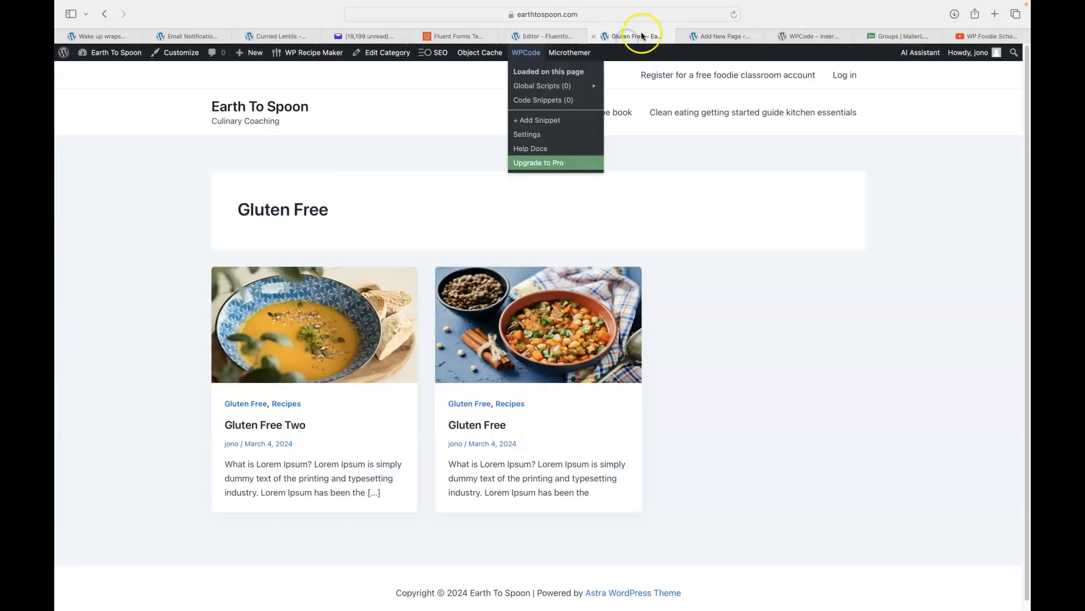
pyautogui.click(530, 36)
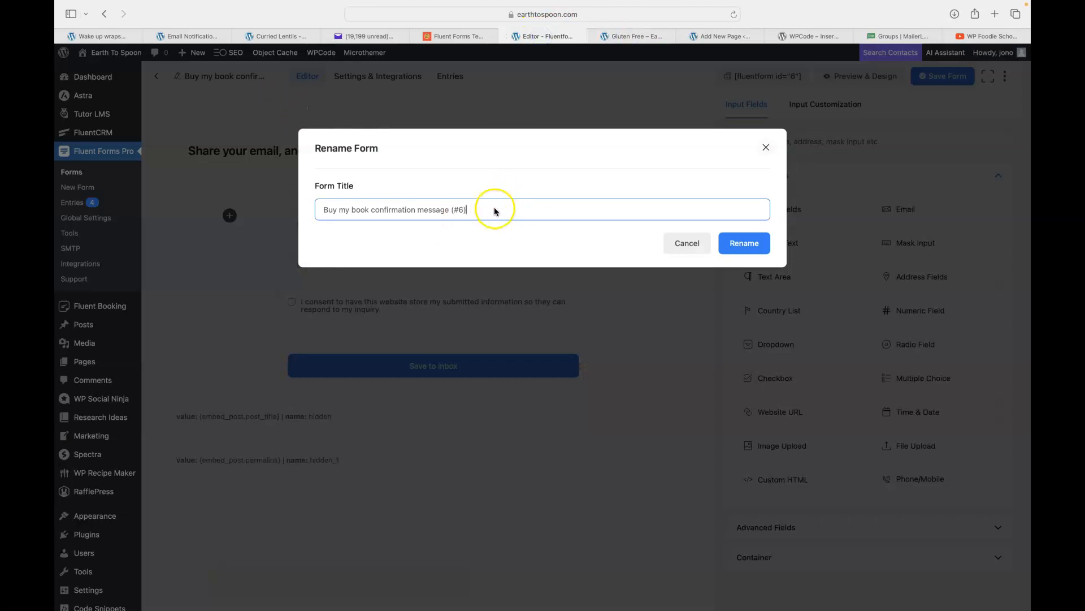
pyautogui.press('super+a')
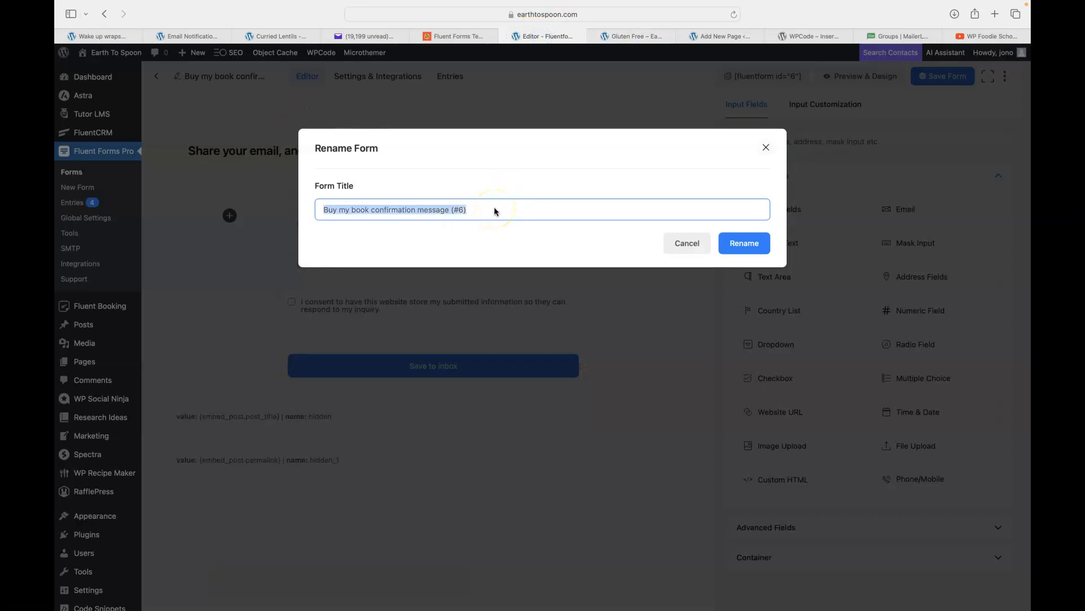
pyautogui.write('Glu')
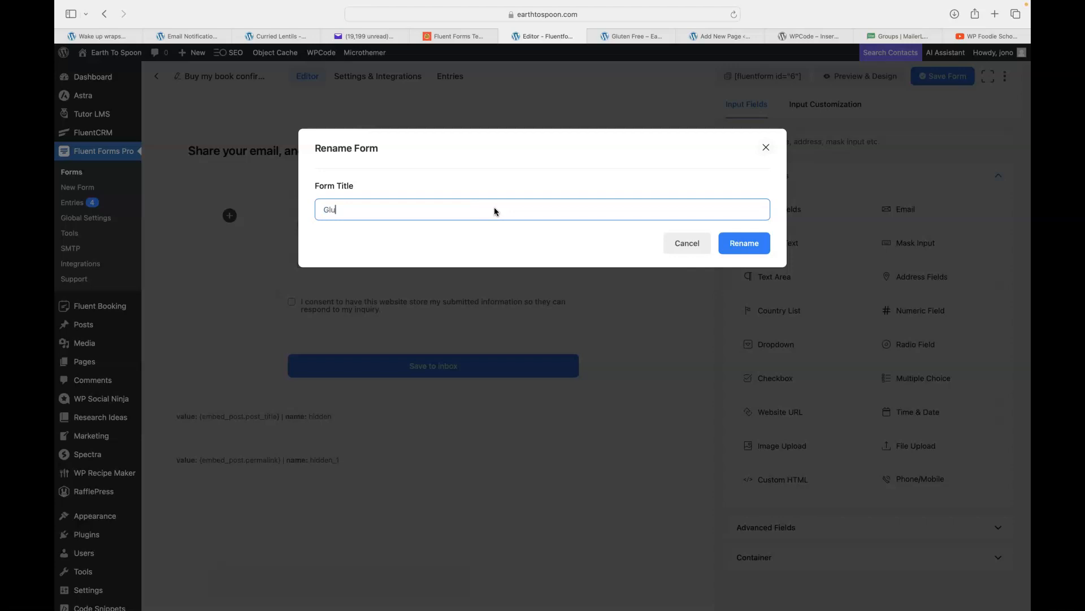
pyautogui.write('ten Free')
pyautogui.click(738, 246)
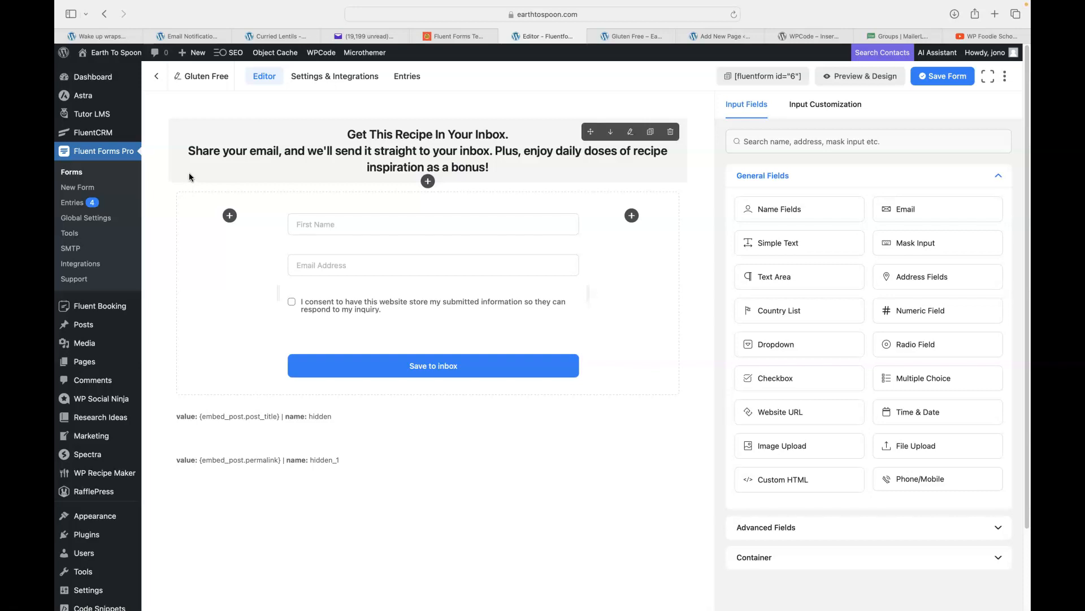
# Toggle the name field's Last Name on and off, leaving only First Name.
pyautogui.click(161, 238)
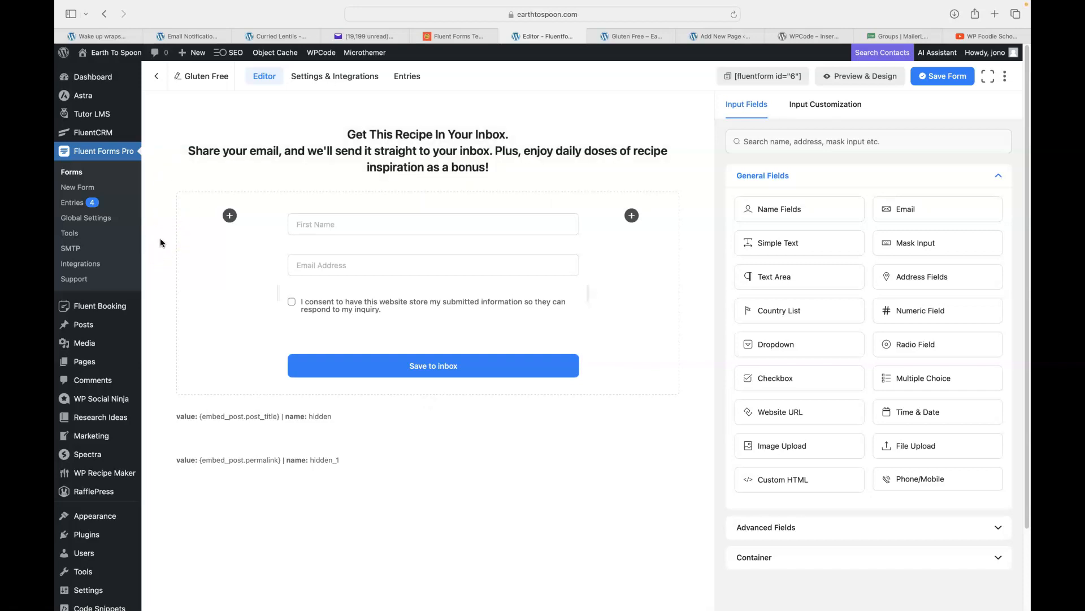
pyautogui.click(238, 274)
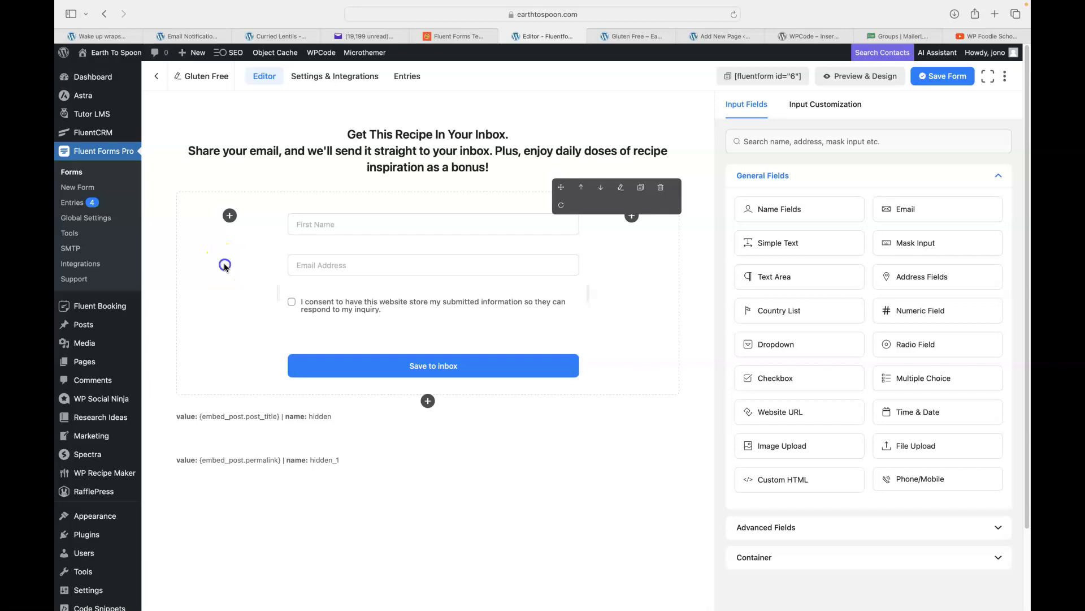
pyautogui.click(399, 225)
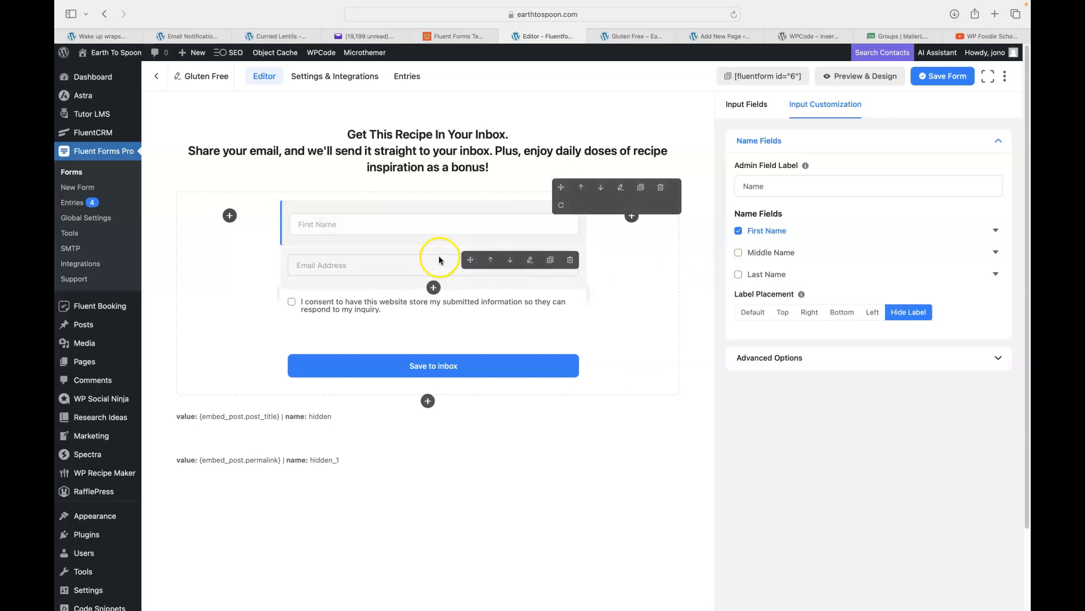
pyautogui.click(739, 274)
pyautogui.click(737, 276)
pyautogui.click(738, 276)
pyautogui.click(738, 275)
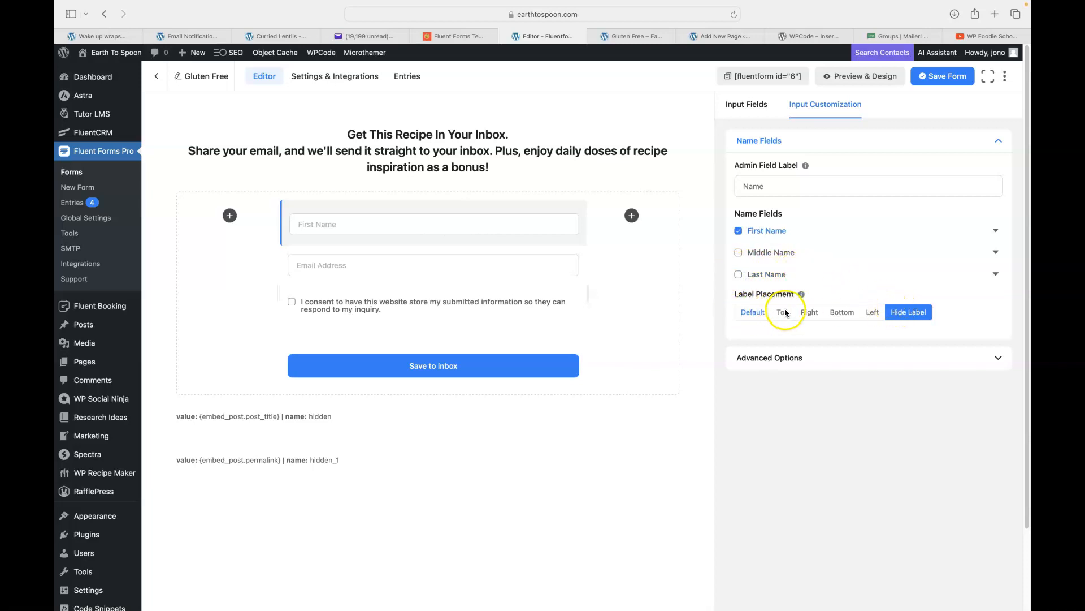
# Switch the name field's label placement to Default and back to Hide Label.
pyautogui.click(751, 315)
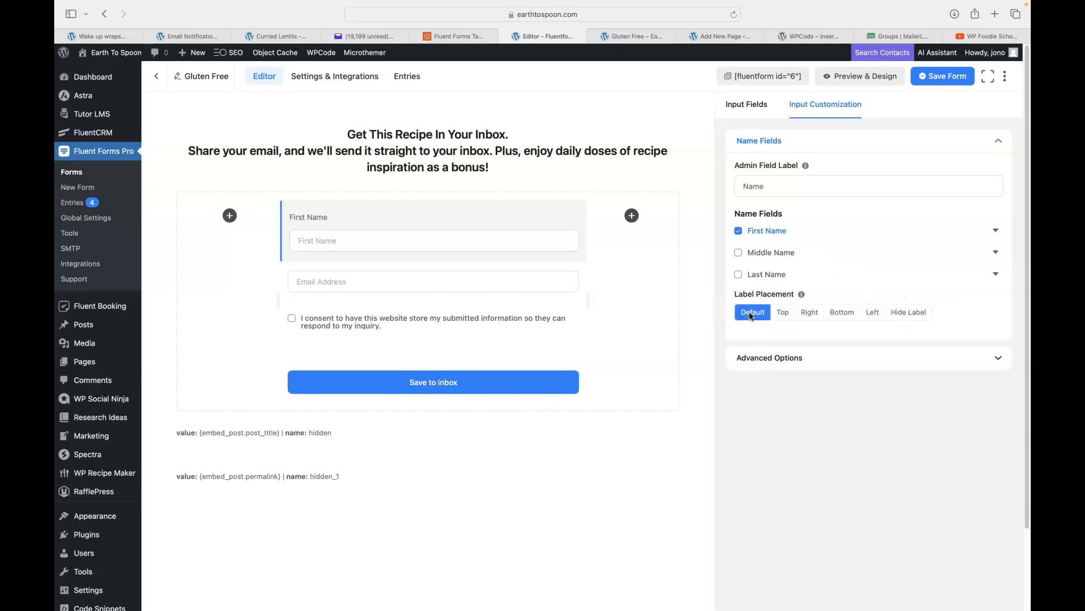
pyautogui.click(908, 312)
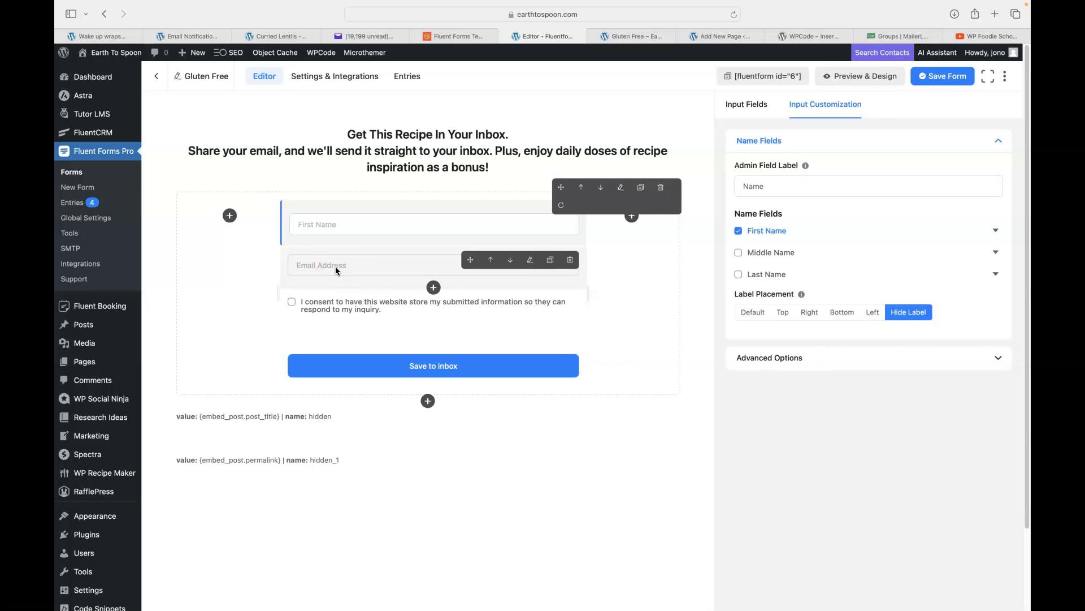
pyautogui.click(343, 225)
pyautogui.click(346, 227)
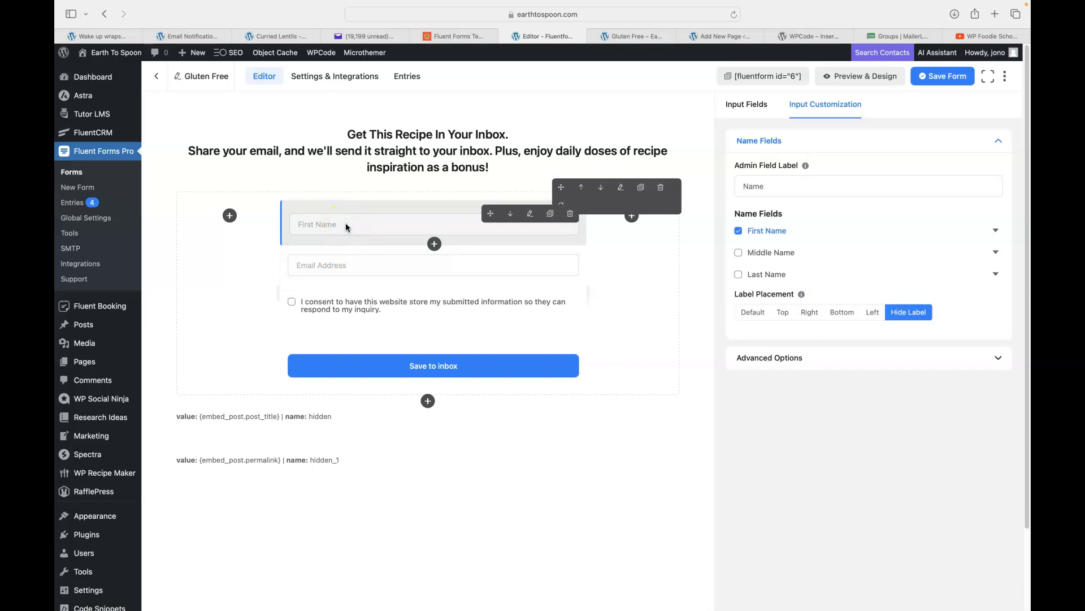
pyautogui.click(899, 39)
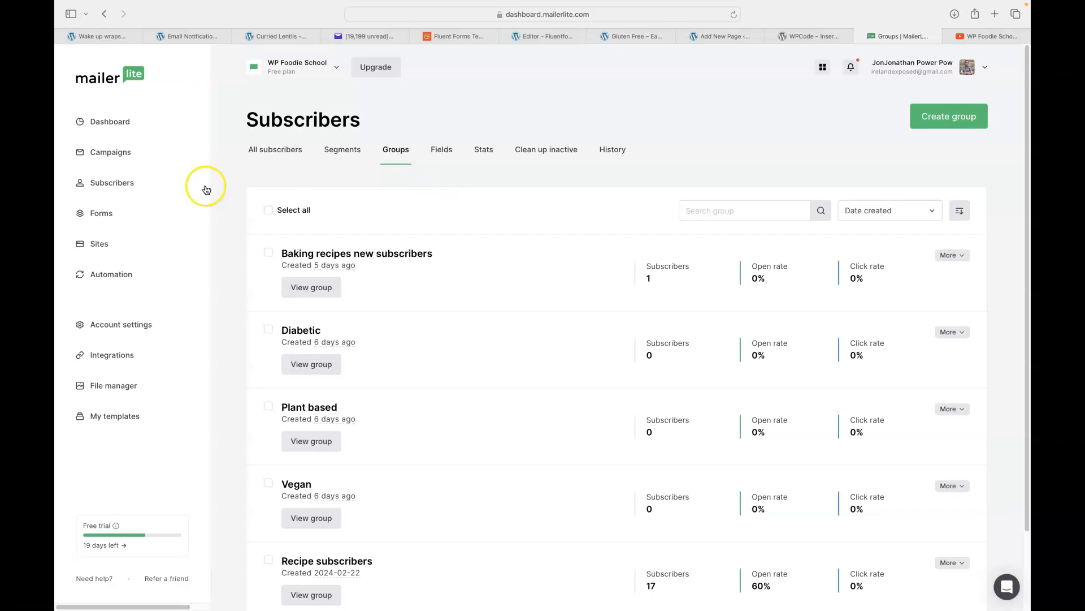
# Open the newest subscriber's profile showing Baking recipes new subscribers and one automation email.
pyautogui.click(112, 183)
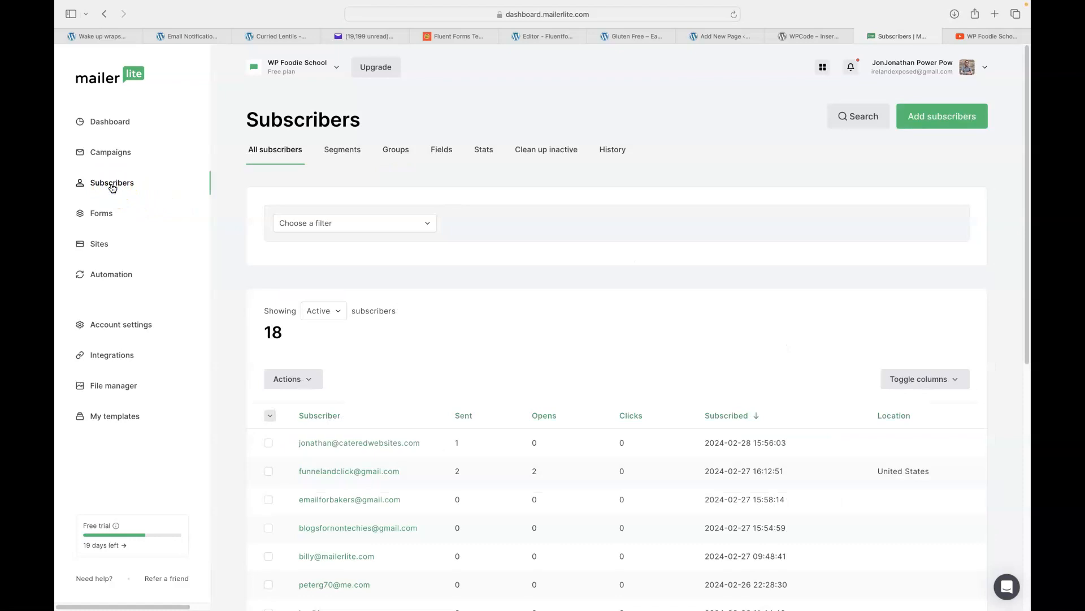
pyautogui.scroll(-2, 446, 348)
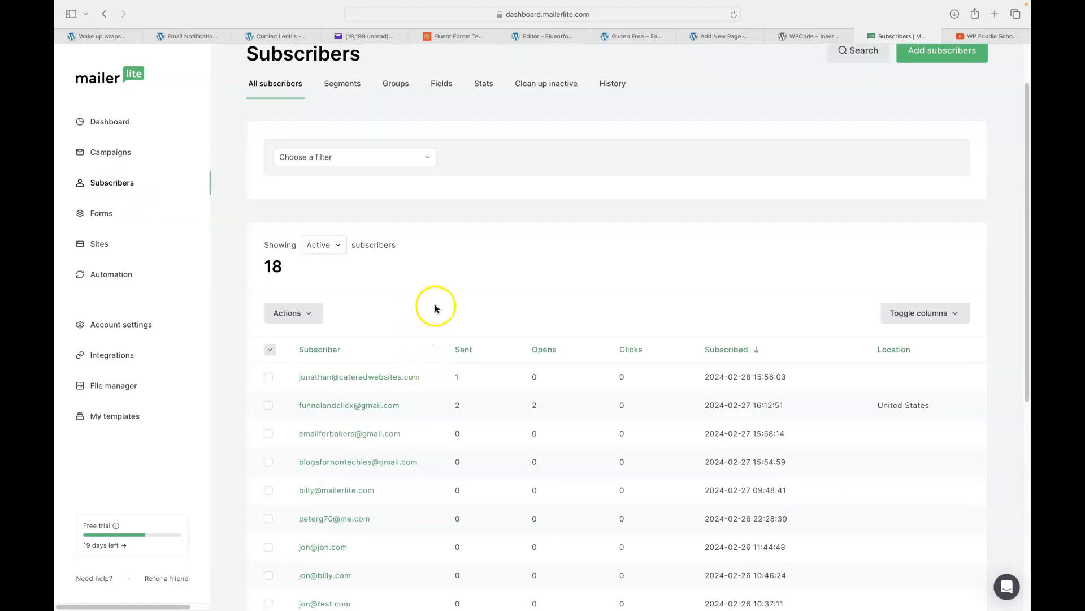
pyautogui.click(357, 381)
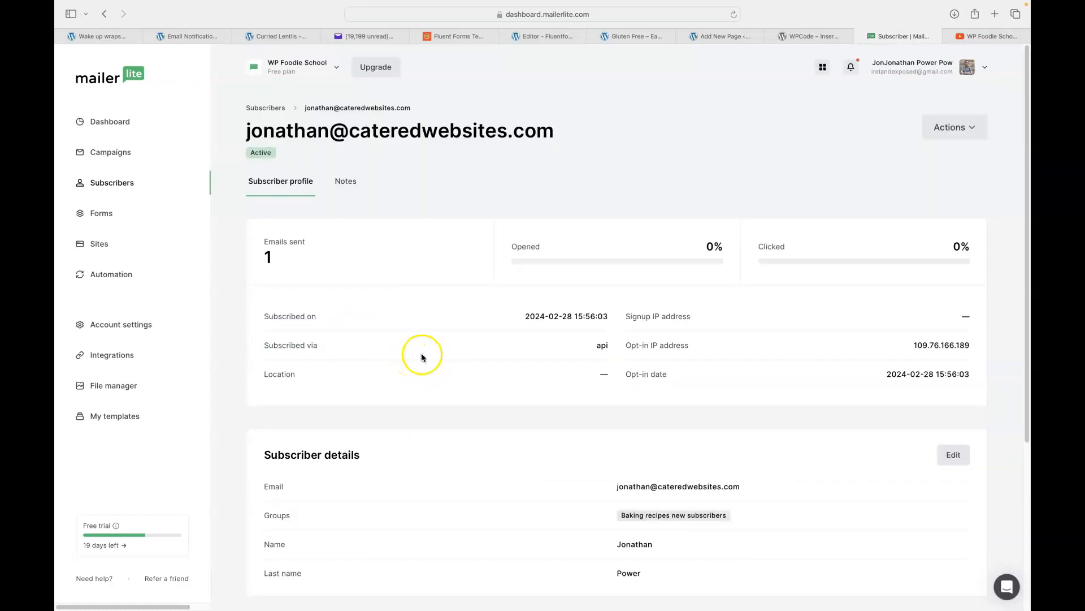
pyautogui.scroll(-3, 466, 310)
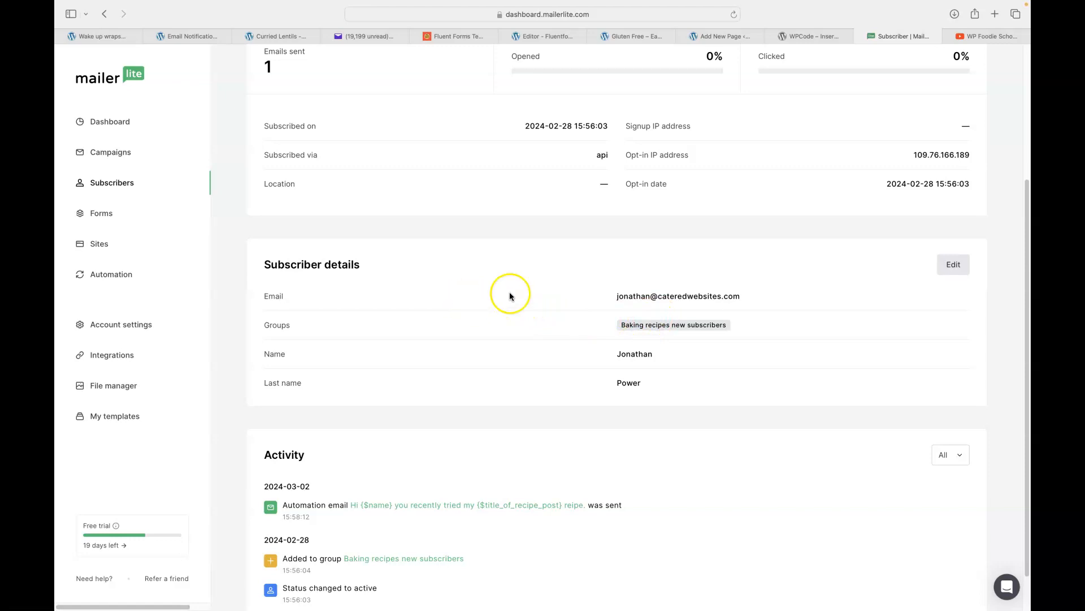
pyautogui.scroll(4, 510, 291)
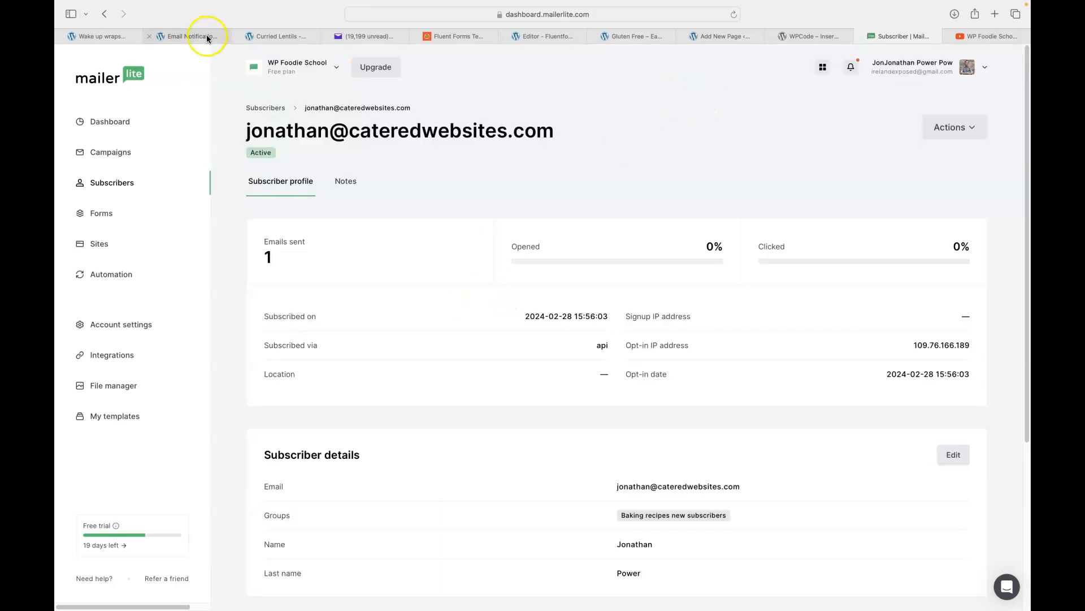
pyautogui.moveTo(111, 6)
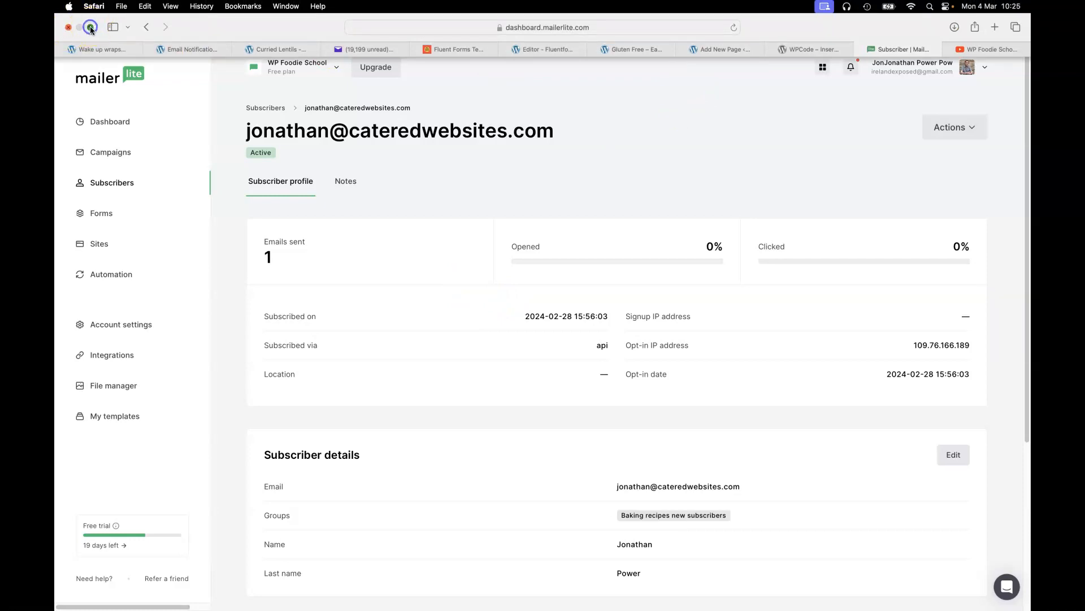
pyautogui.click(91, 28)
# Open 'the secret sauce to getting more email subscribers' screenshot and highlight the personalised first name.
pyautogui.click(103, 27)
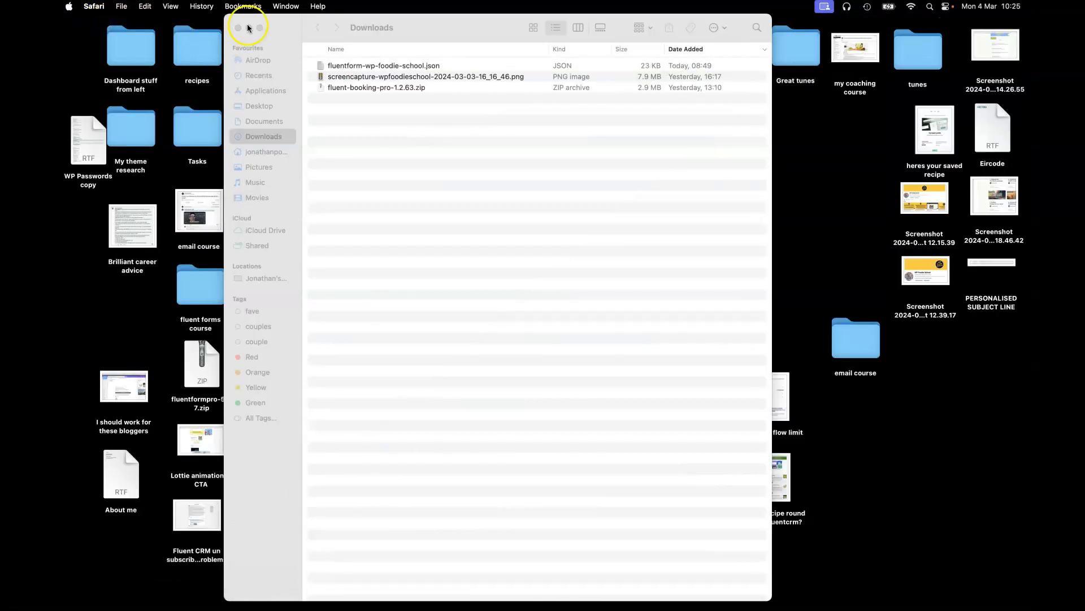
pyautogui.click(249, 28)
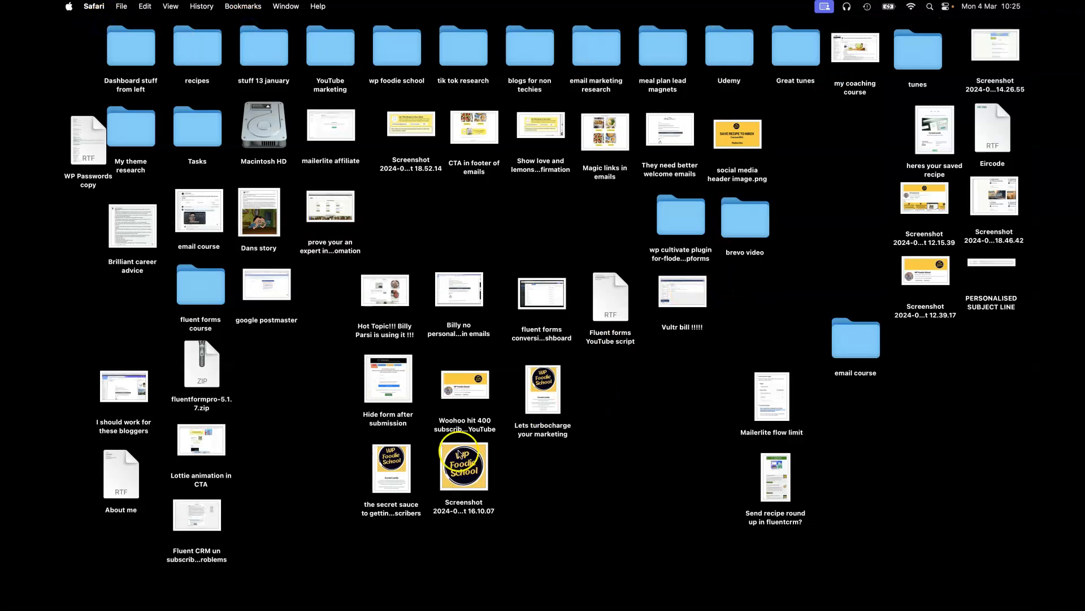
pyautogui.doubleClick(403, 473)
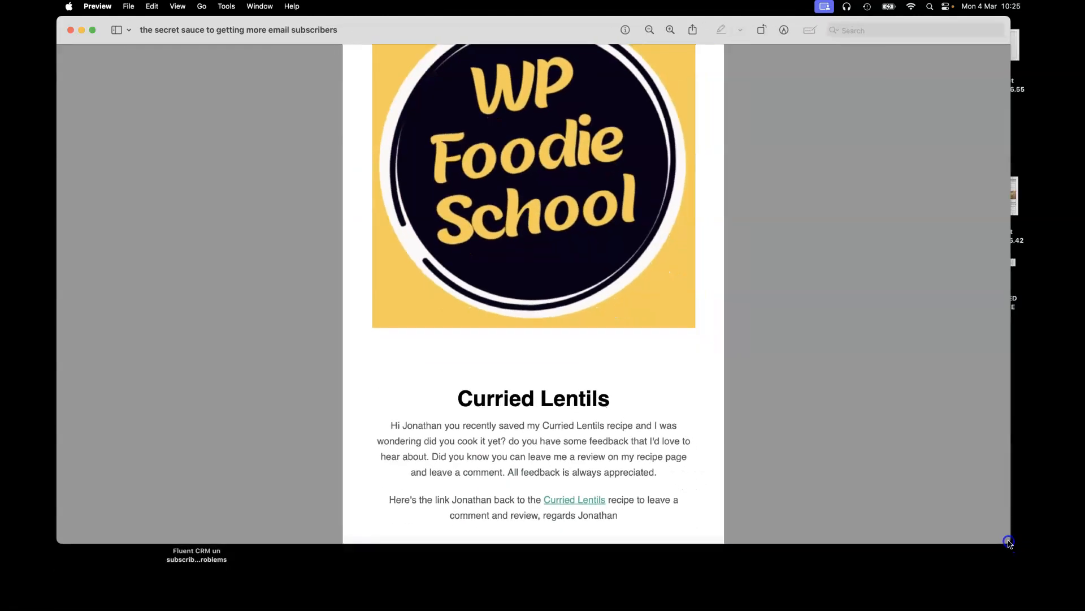
pyautogui.doubleClick(417, 424)
pyautogui.click(69, 69)
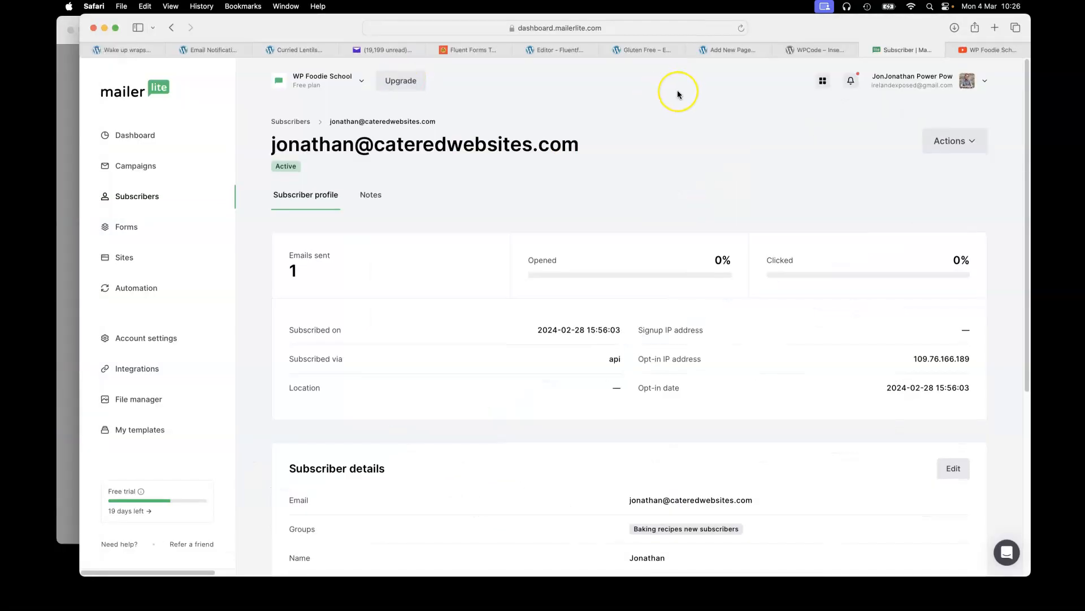
# Inspect the hidden field's default value {embed_post.post_title}, leaving it unchanged.
pyautogui.click(558, 51)
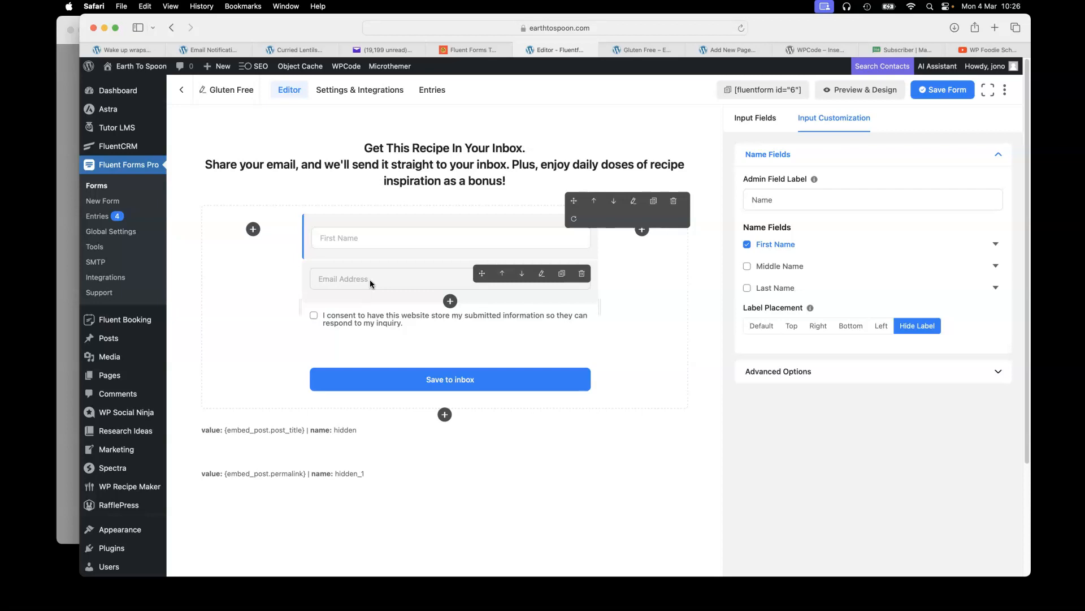
pyautogui.click(364, 320)
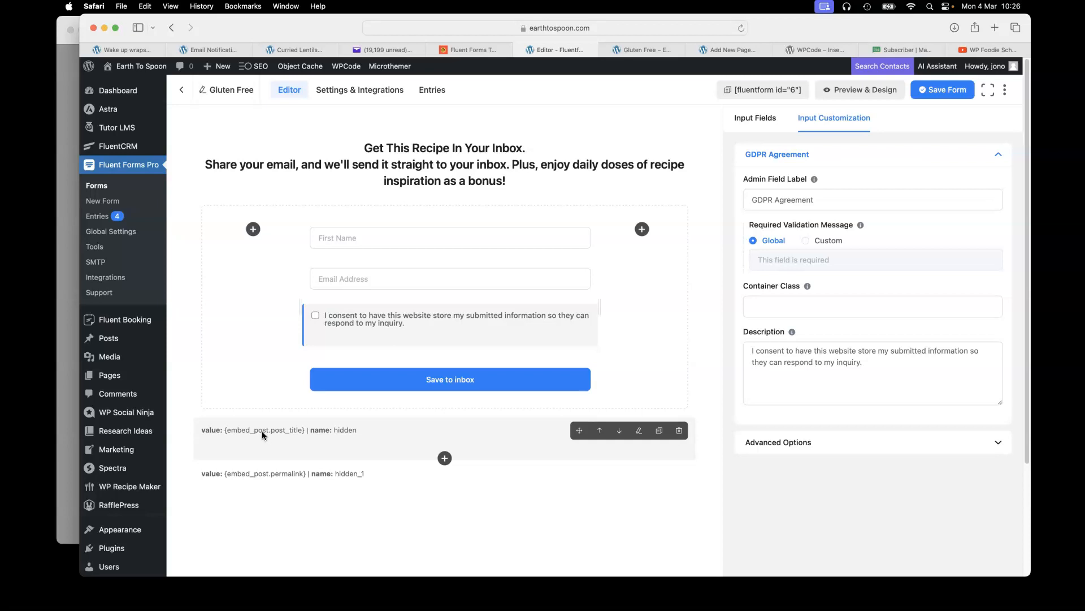
pyautogui.click(387, 433)
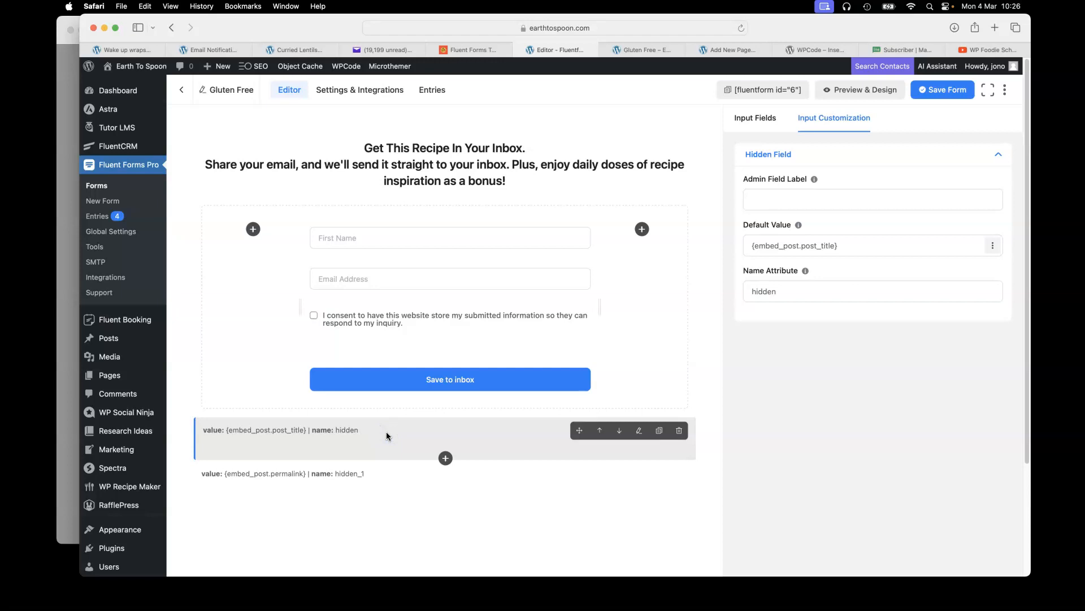
pyautogui.click(770, 247)
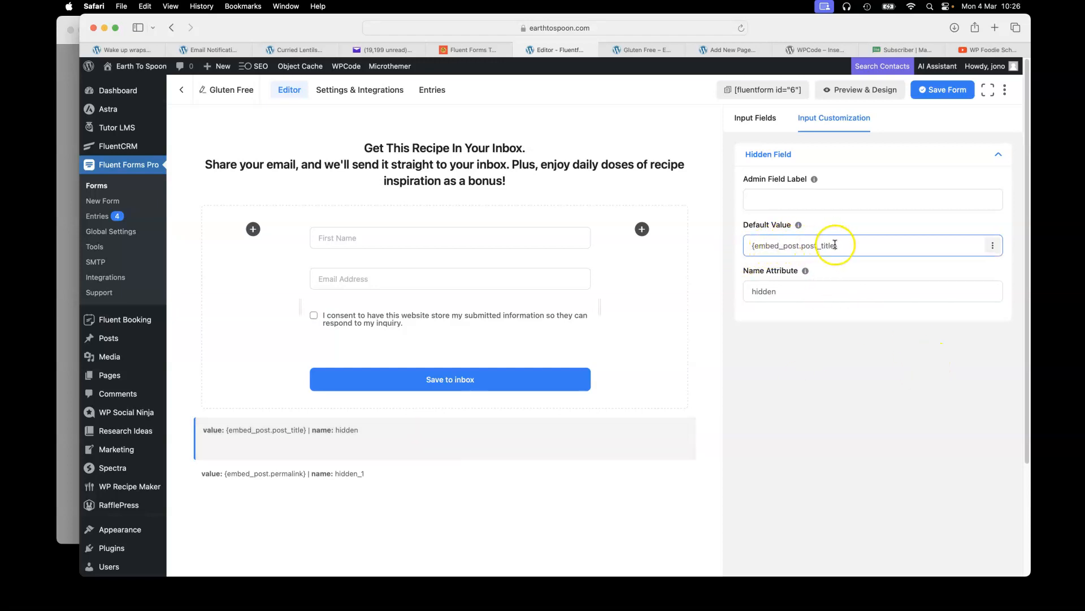
pyautogui.click(812, 397)
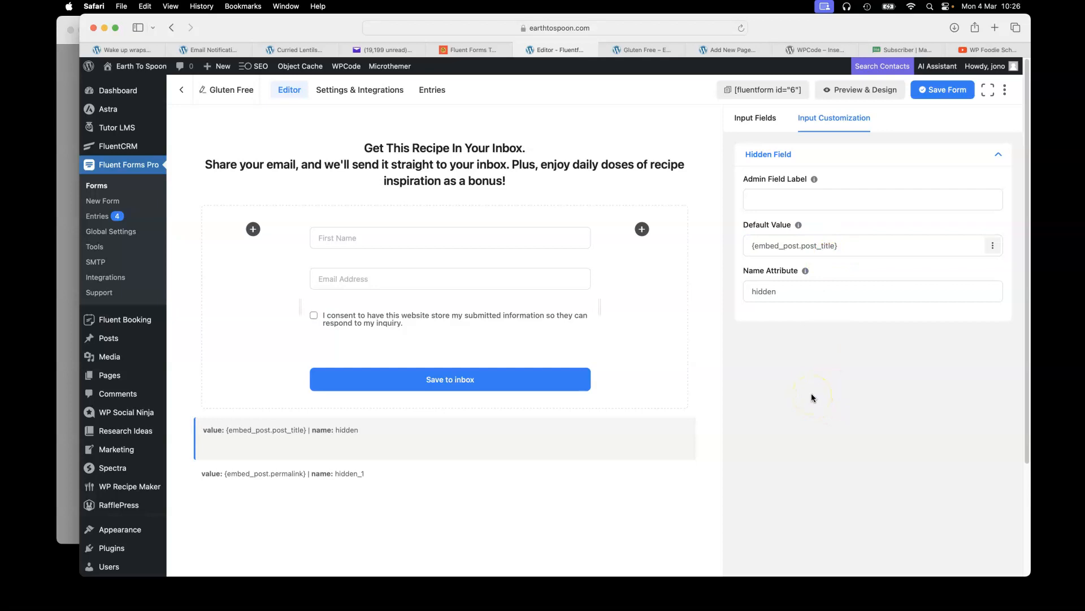
pyautogui.click(384, 50)
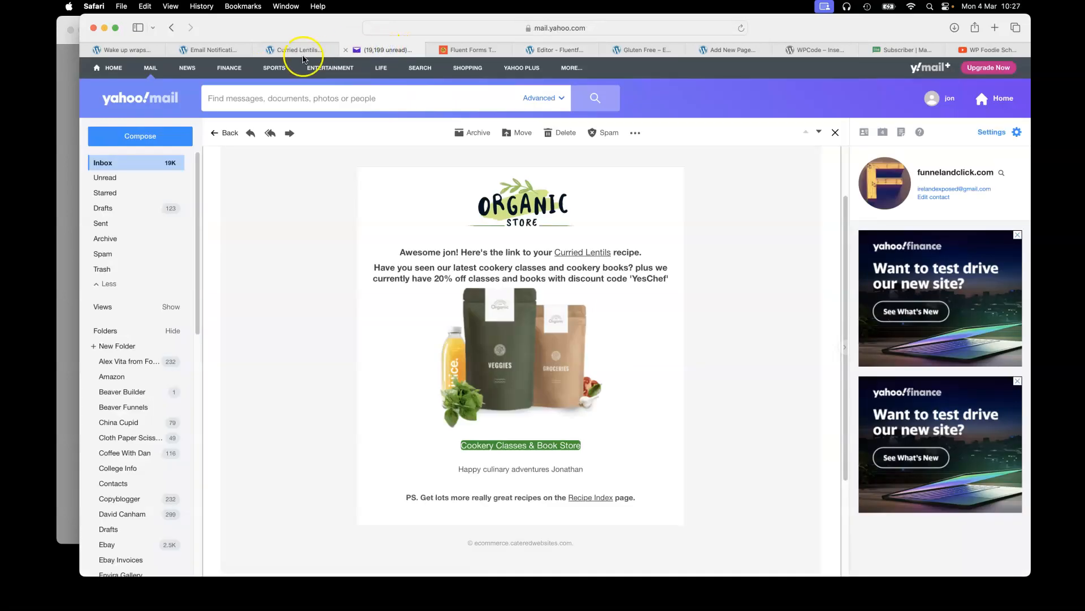
# Reload the Curried Lentils post full screen and scroll to the Get This Recipe In Your Inbox form.
pyautogui.click(297, 51)
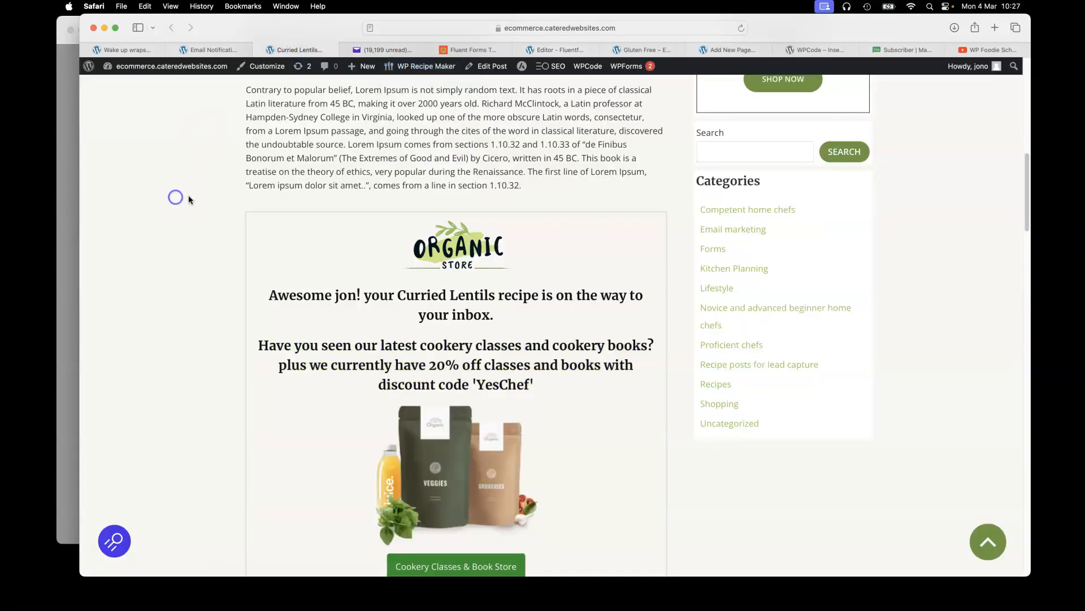
pyautogui.scroll(3, 199, 195)
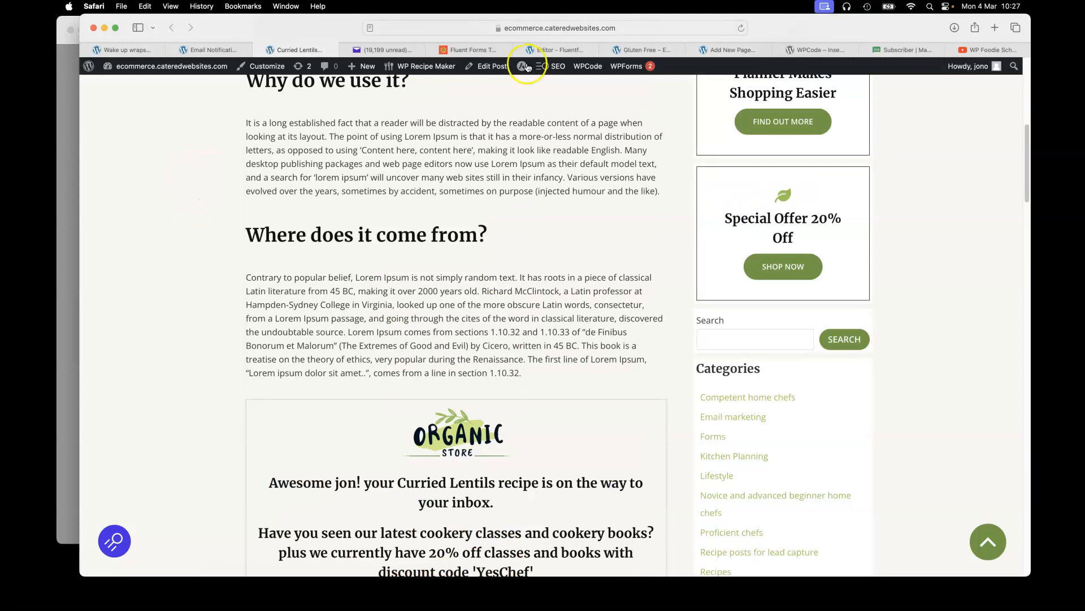
pyautogui.click(743, 29)
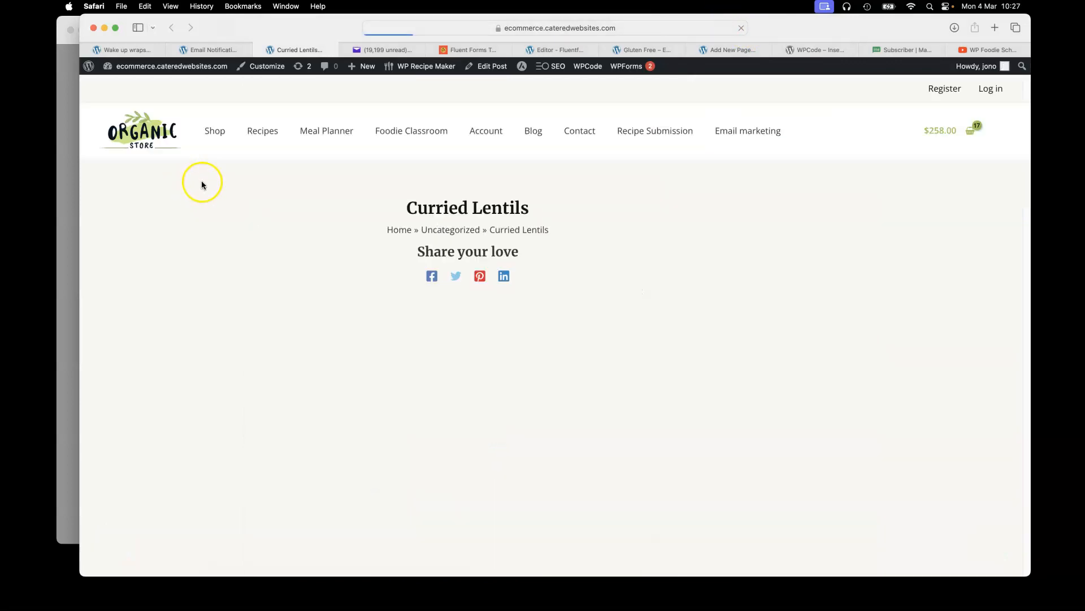
pyautogui.click(116, 28)
pyautogui.scroll(-10, 181, 194)
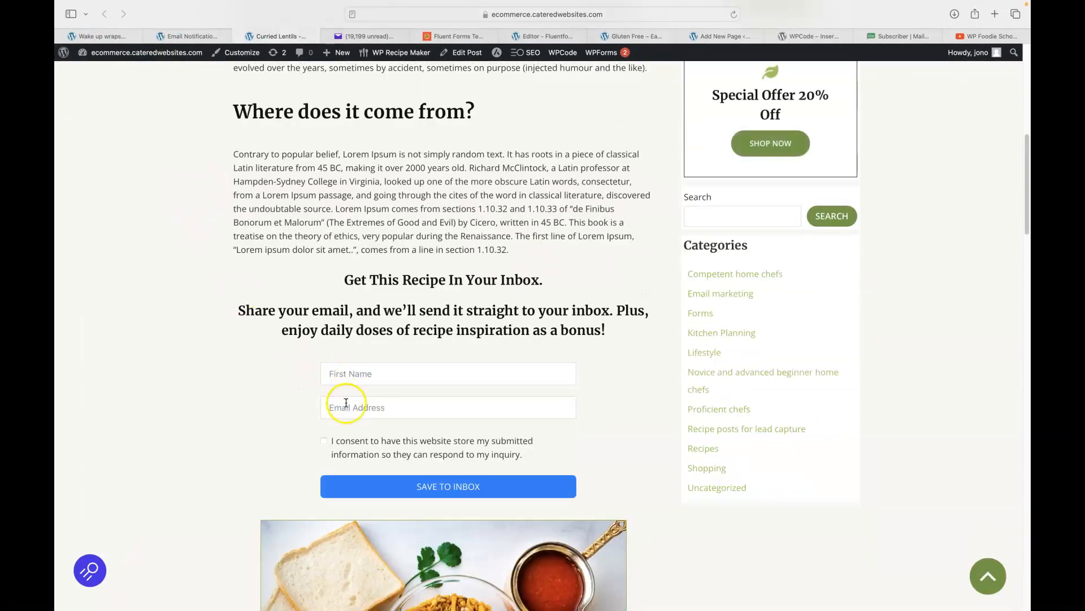
# Check the Curried Lentils page address, then view the MailerLite subscriber profile again.
pyautogui.click(540, 35)
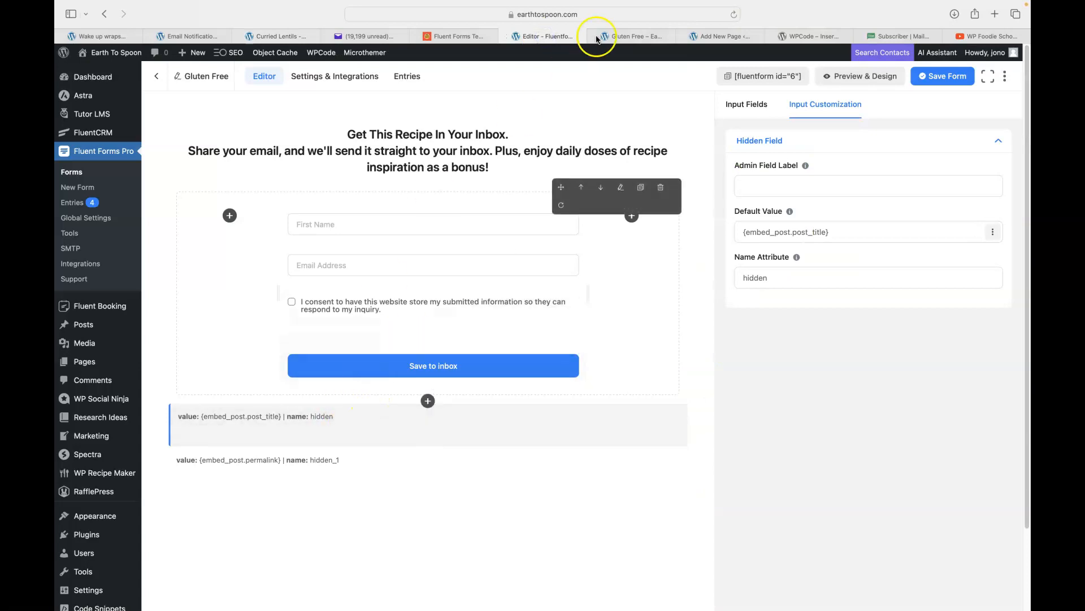
pyautogui.click(271, 36)
pyautogui.scroll(10, 396, 227)
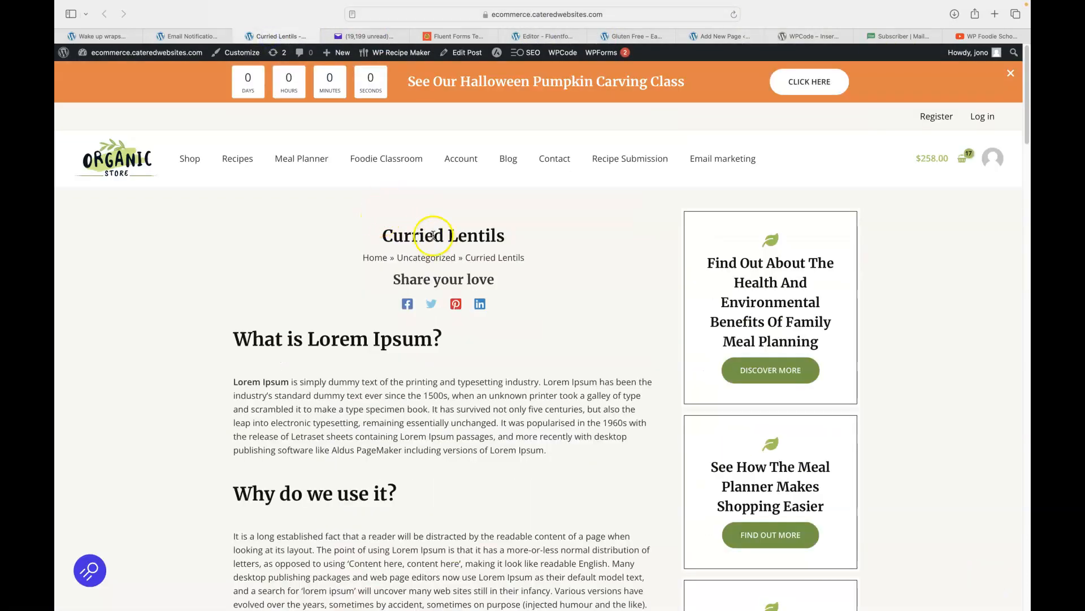
pyautogui.click(450, 15)
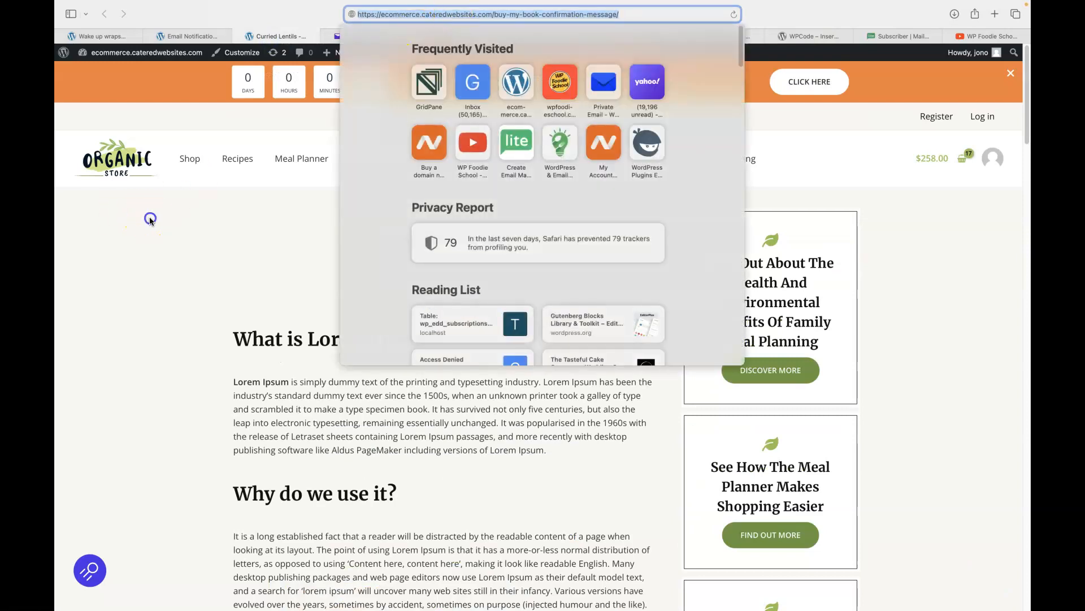
pyautogui.click(150, 221)
pyautogui.click(903, 35)
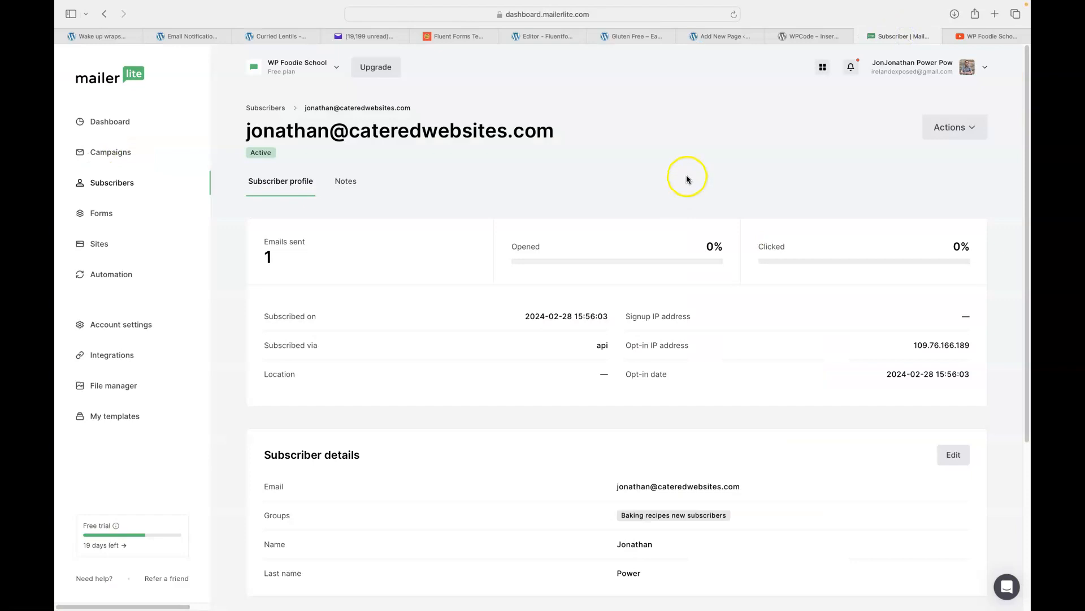
pyautogui.scroll(-5, 571, 247)
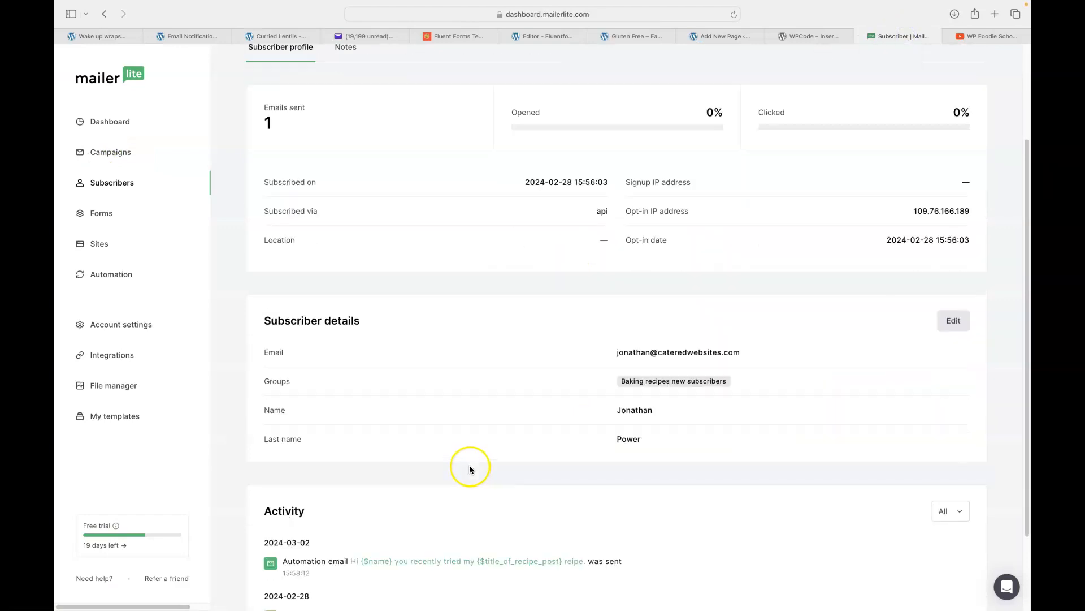
# Go back to the Subscribers list and open another recipe subscriber's profile showing their post title and URL.
pyautogui.scroll(-3, 517, 328)
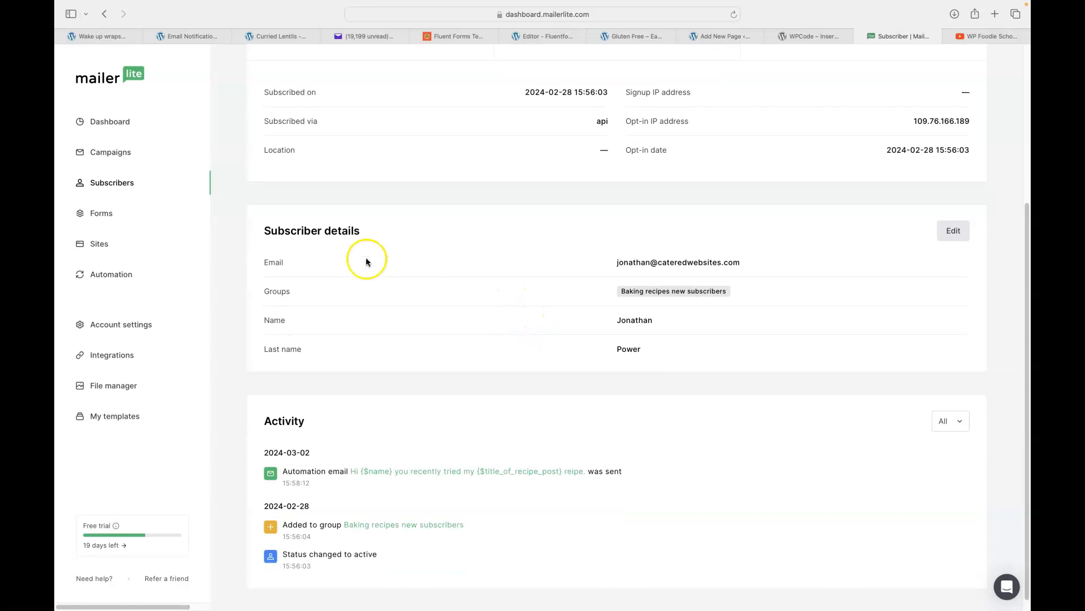
pyautogui.scroll(1, 516, 226)
pyautogui.scroll(3, 516, 238)
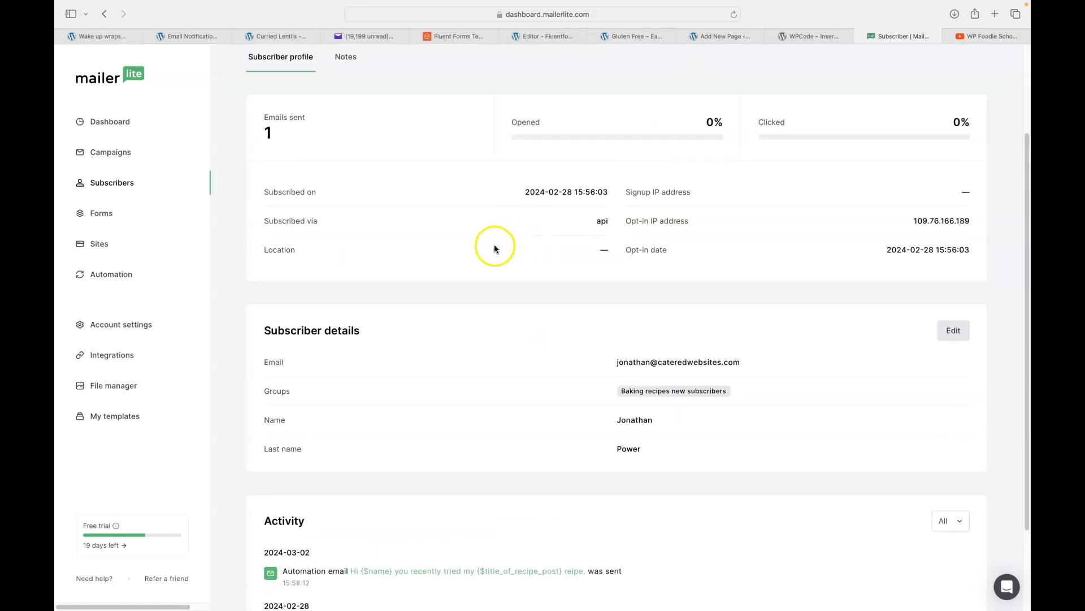
pyautogui.click(110, 186)
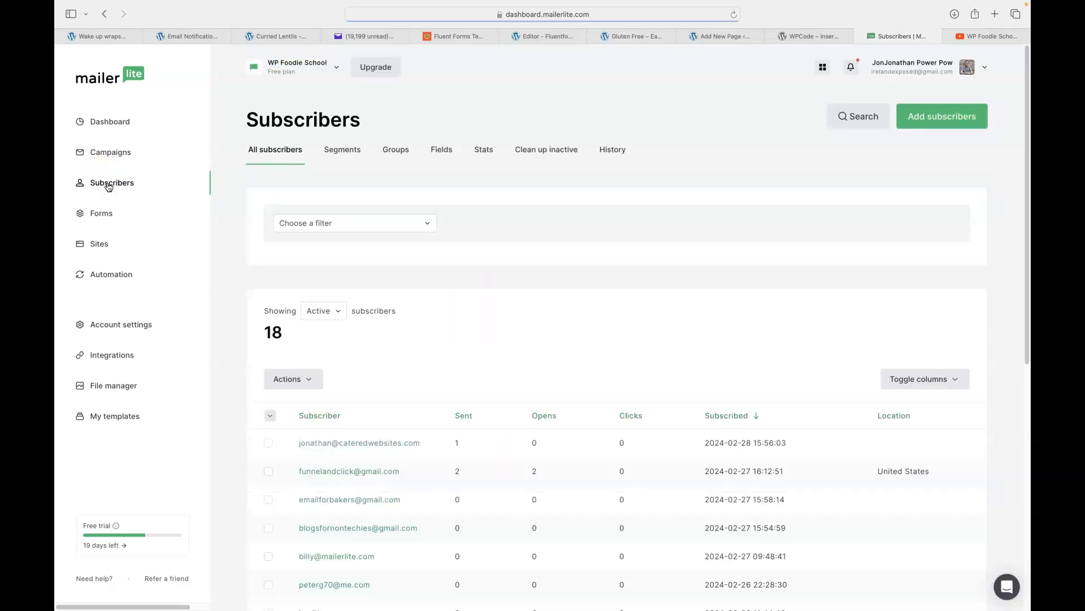
pyautogui.scroll(-3, 513, 261)
pyautogui.scroll(-5, 512, 260)
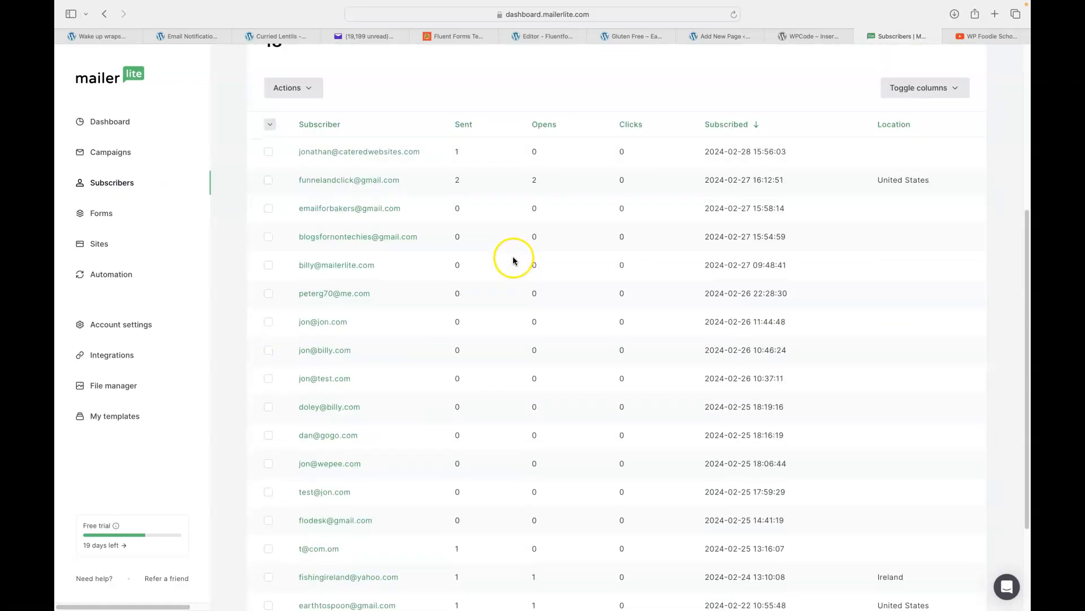
pyautogui.click(334, 236)
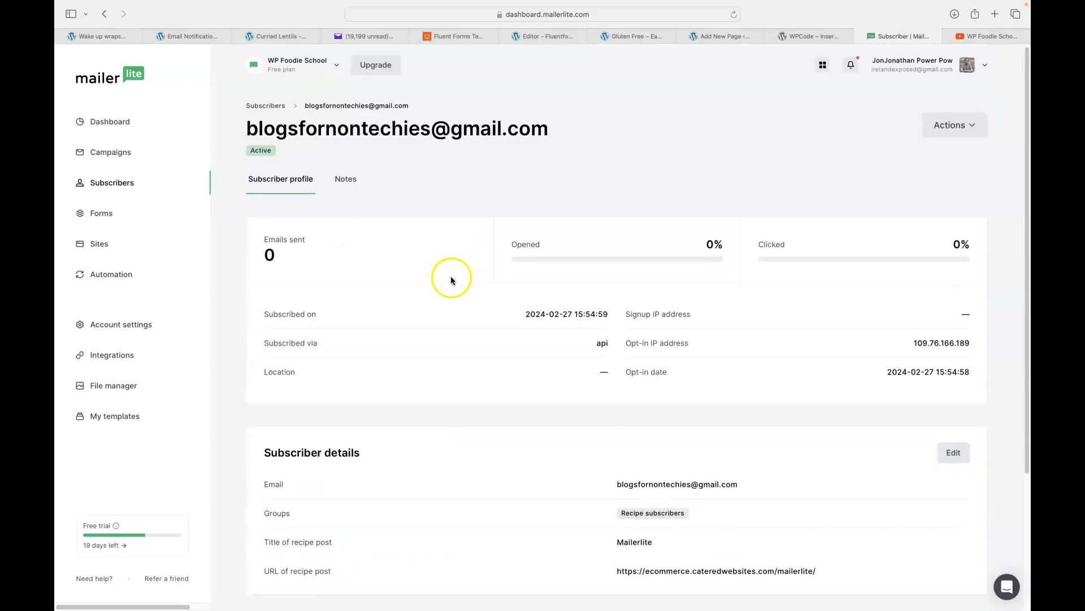
pyautogui.scroll(-2, 451, 278)
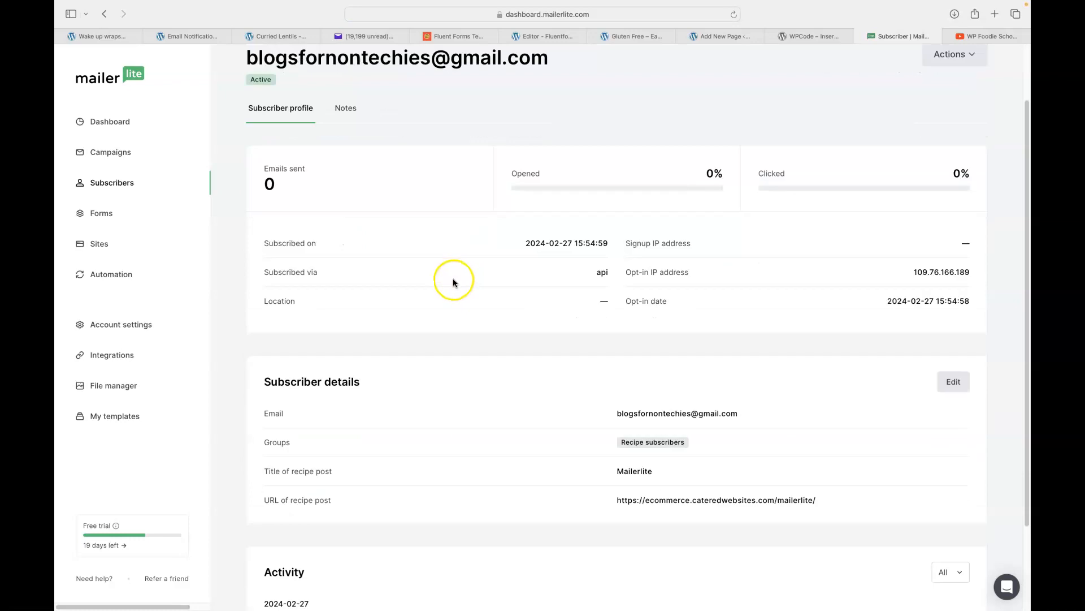
pyautogui.click(627, 470)
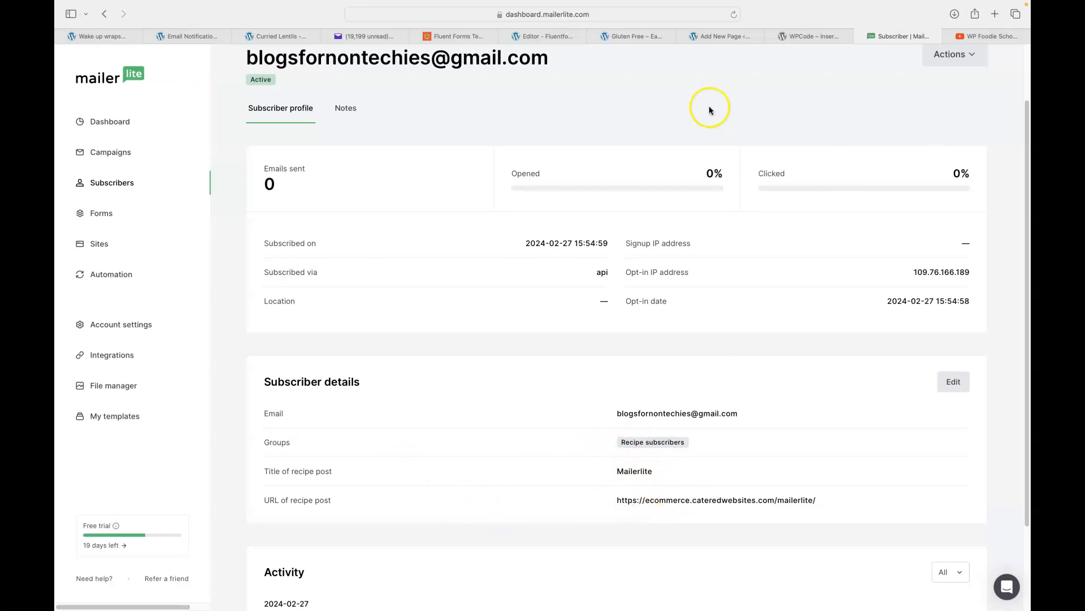
pyautogui.click(540, 37)
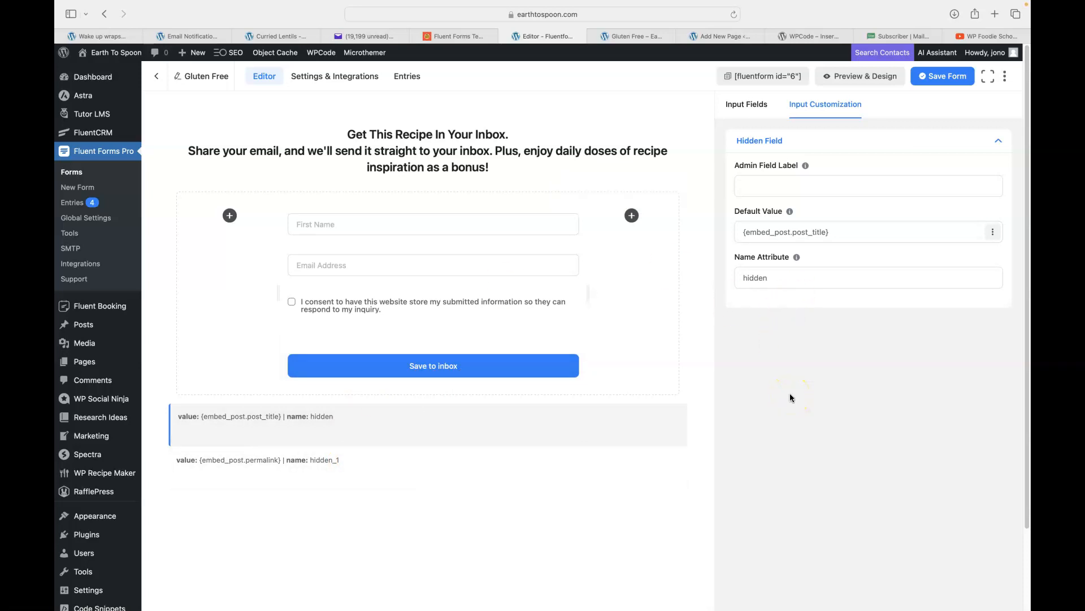
# Show the Gluten Free form's Confirmation Settings with the message editor enlarged to display the whole same-page message.
pyautogui.click(323, 80)
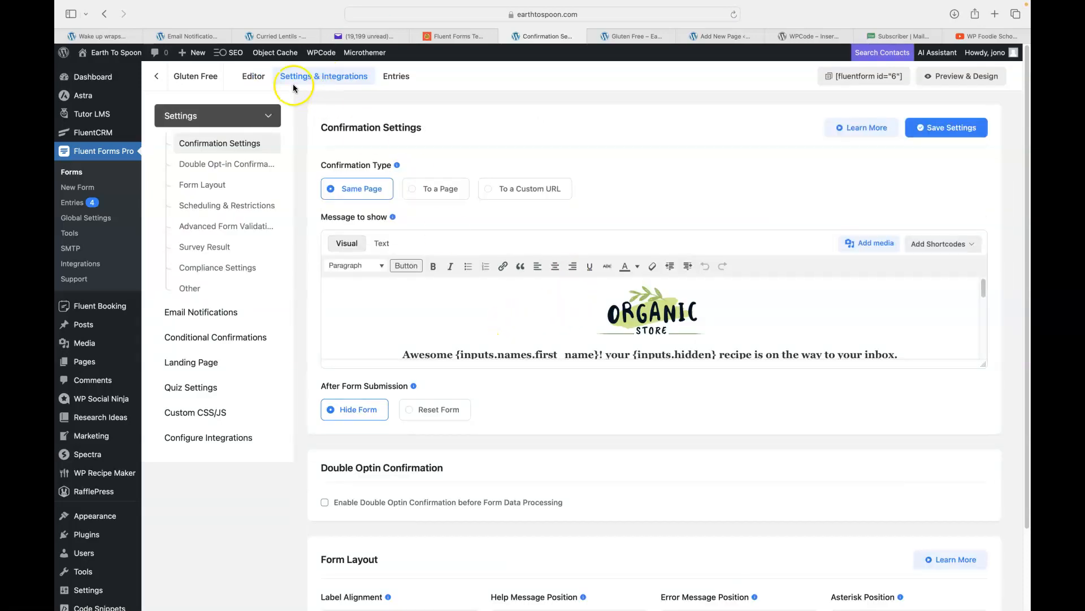
pyautogui.click(276, 36)
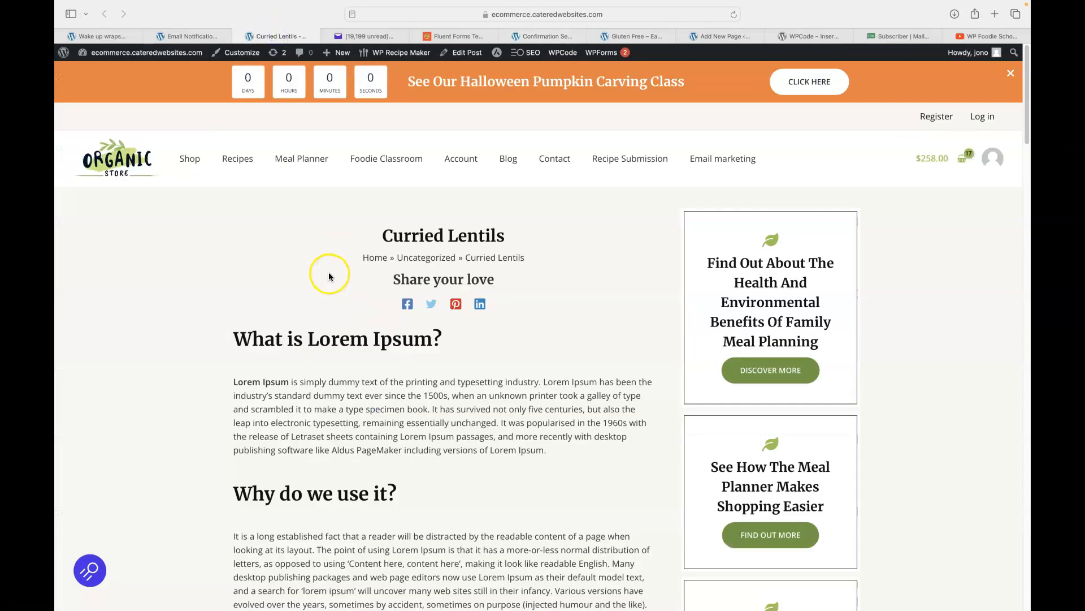
pyautogui.scroll(-10, 329, 276)
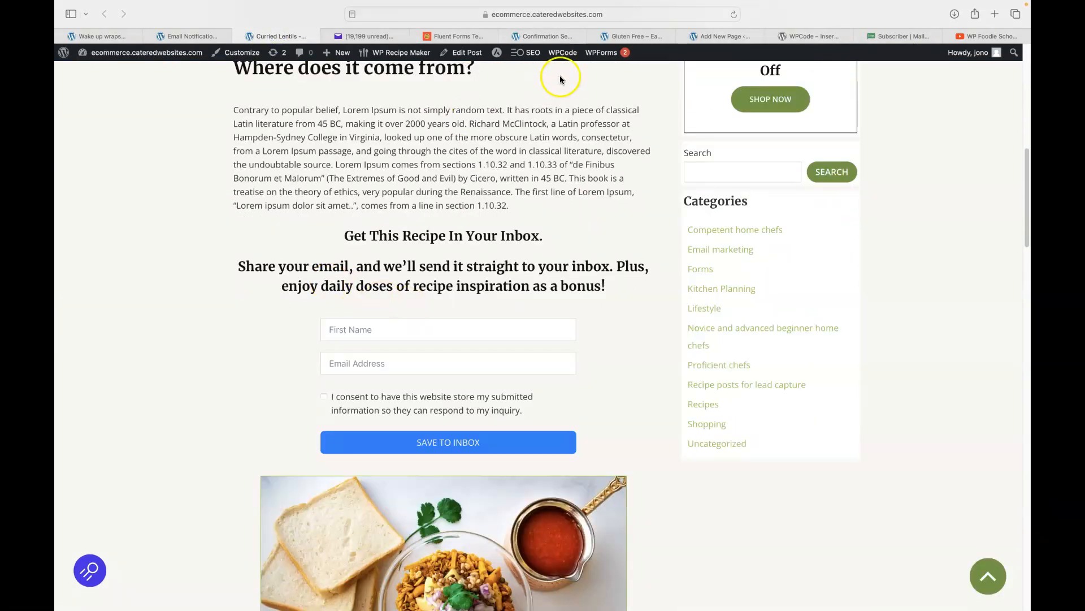
pyautogui.click(544, 36)
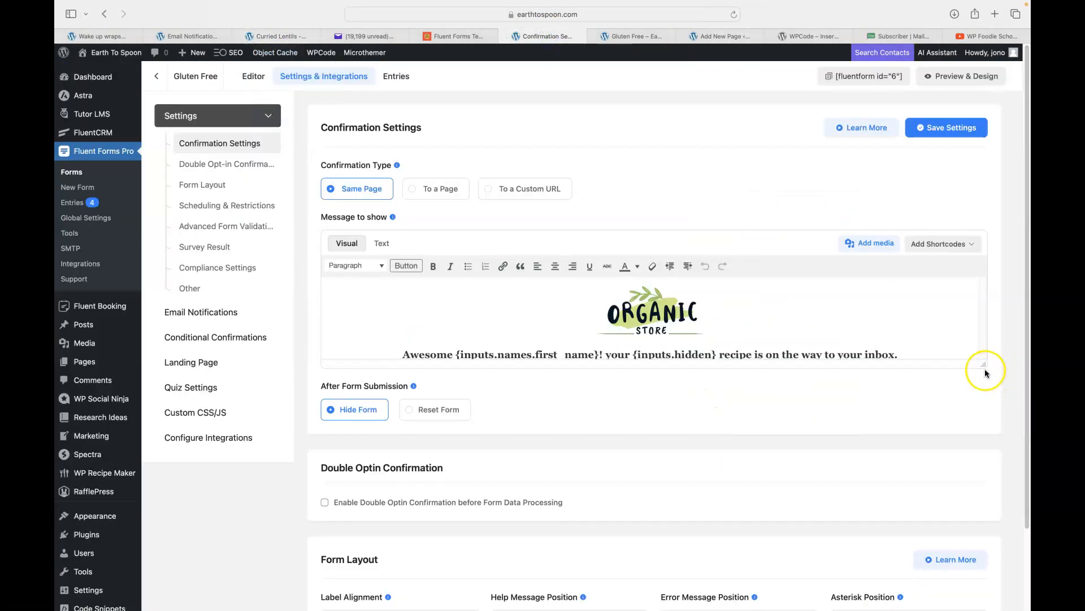
pyautogui.moveTo(982, 364); pyautogui.dragTo(997, 594)
pyautogui.scroll(-2, 893, 453)
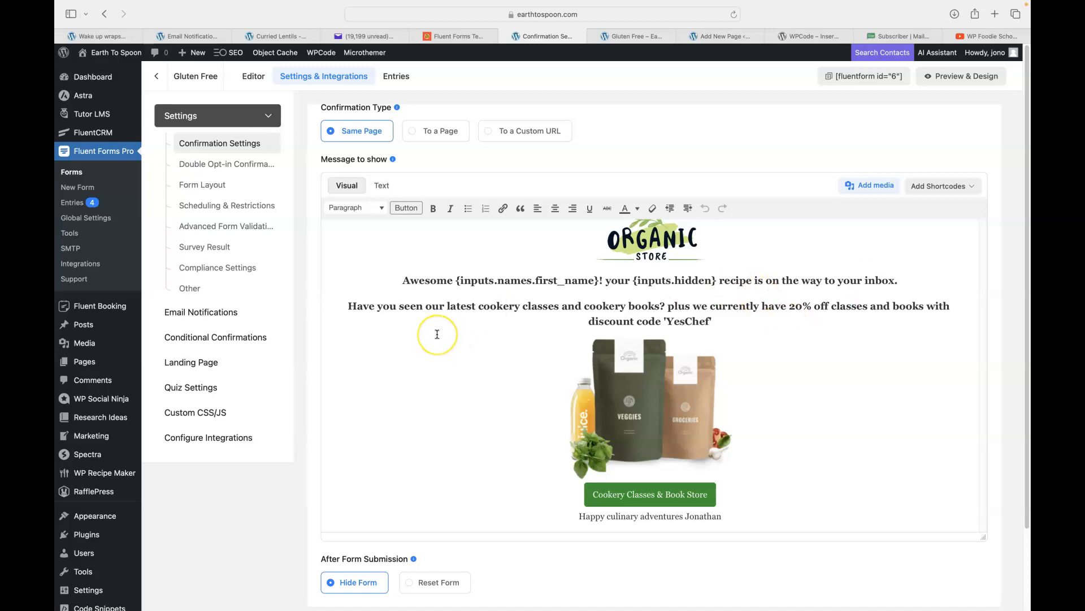
pyautogui.scroll(-1, 405, 339)
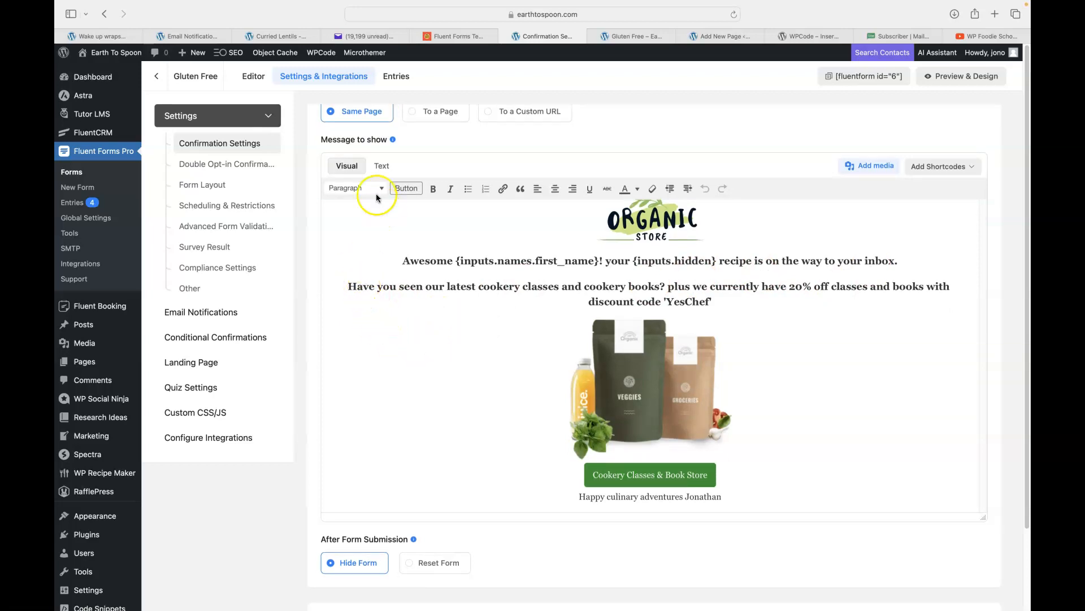
# Delete the discount paragraph, product image, Cookery Classes button and leftover empty line from the confirmation message.
pyautogui.click(382, 168)
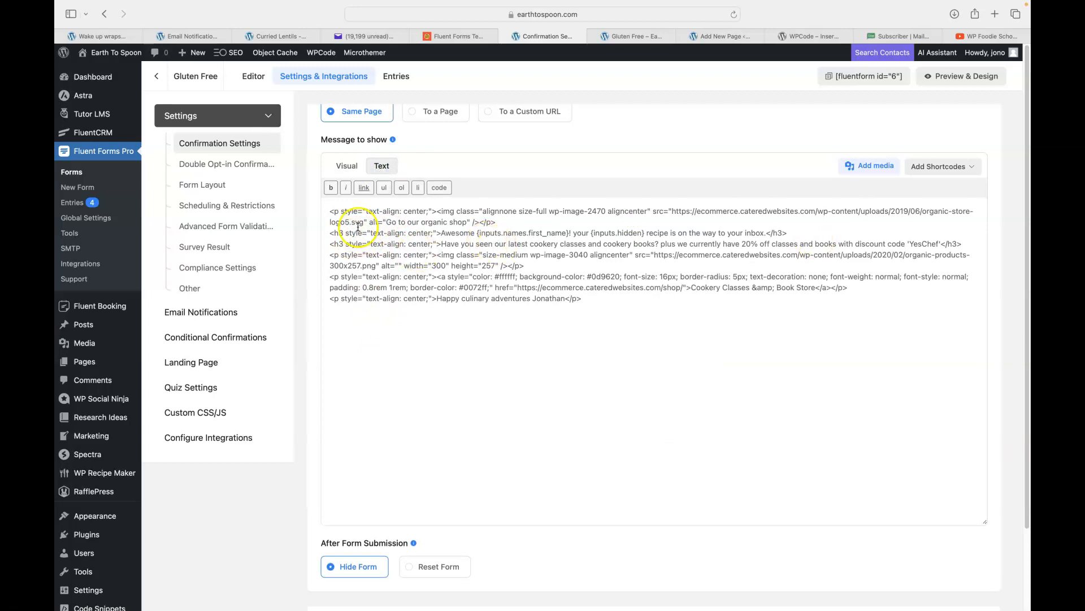
pyautogui.click(344, 165)
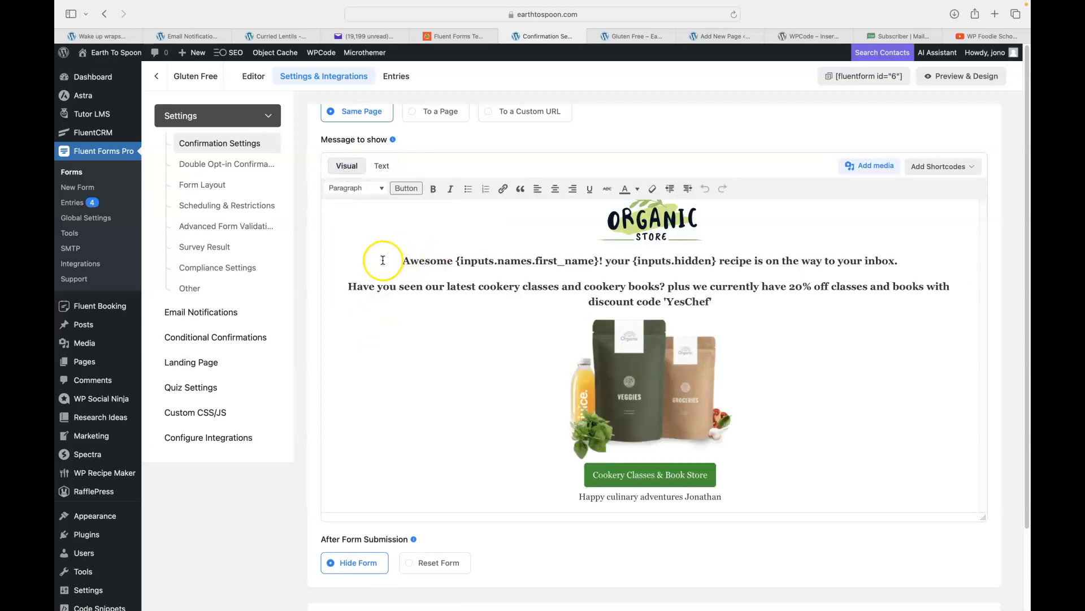
pyautogui.moveTo(903, 262); pyautogui.dragTo(769, 494)
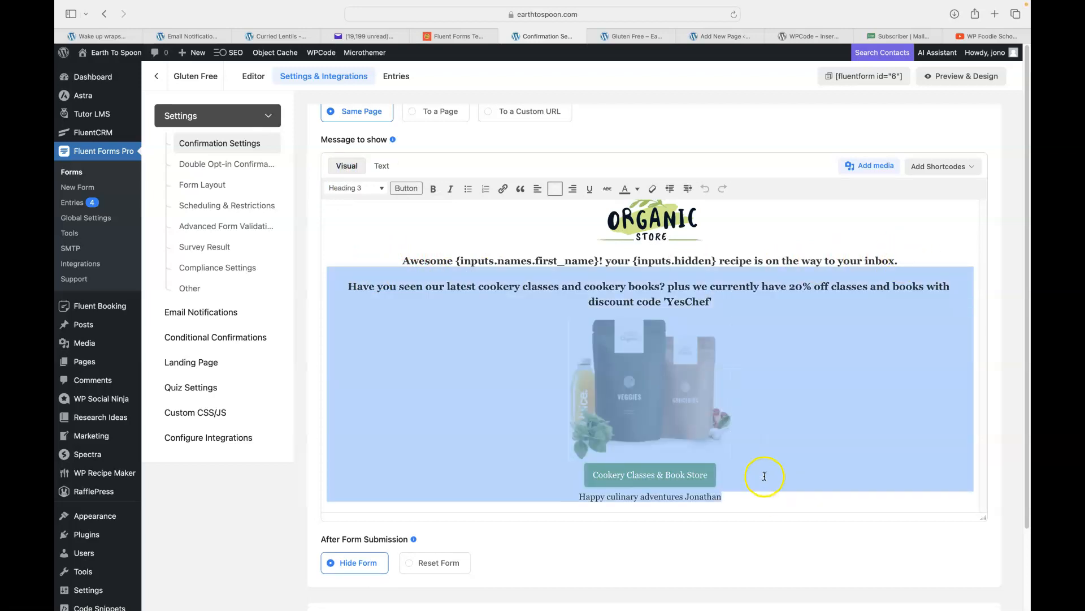
pyautogui.click(754, 467)
pyautogui.moveTo(724, 474); pyautogui.dragTo(345, 289)
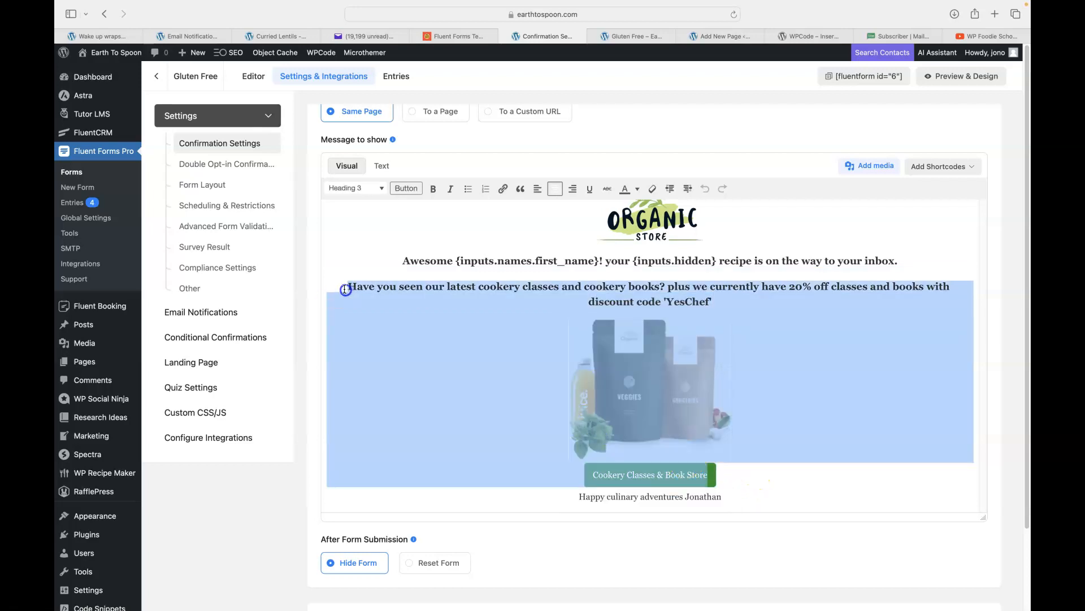
pyautogui.press('BackSpace')
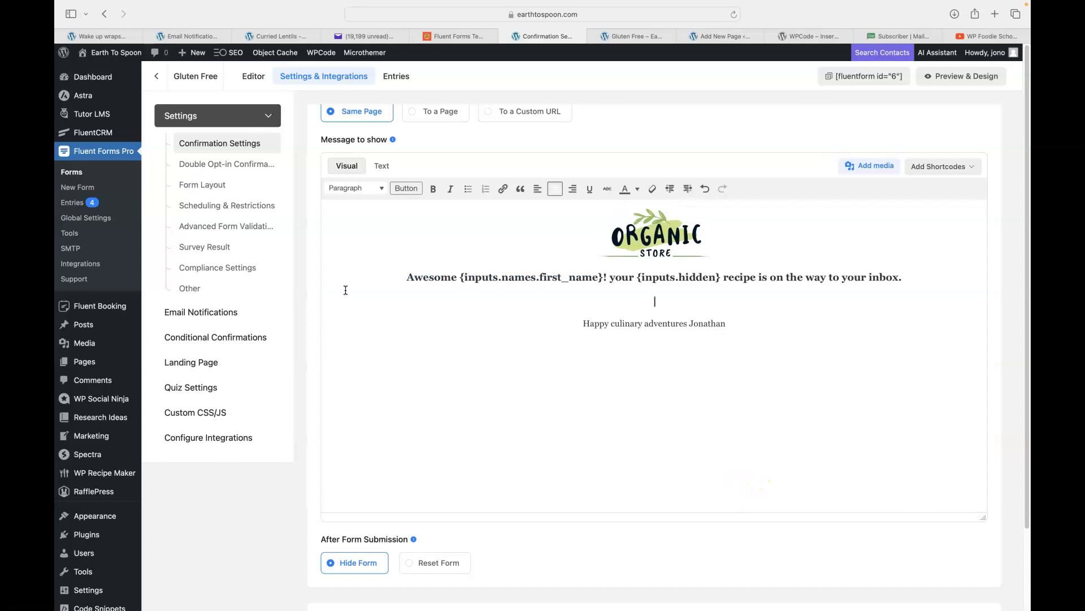
pyautogui.press('BackSpace')
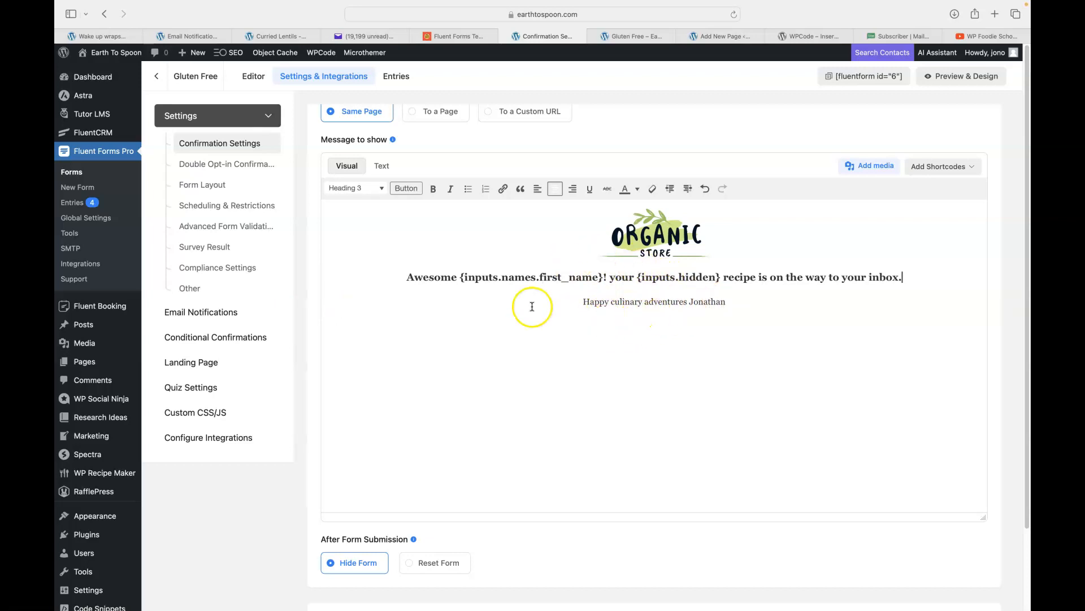
# Move on to the Gluten Free form's Email Notifications.
pyautogui.scroll(-3, 554, 317)
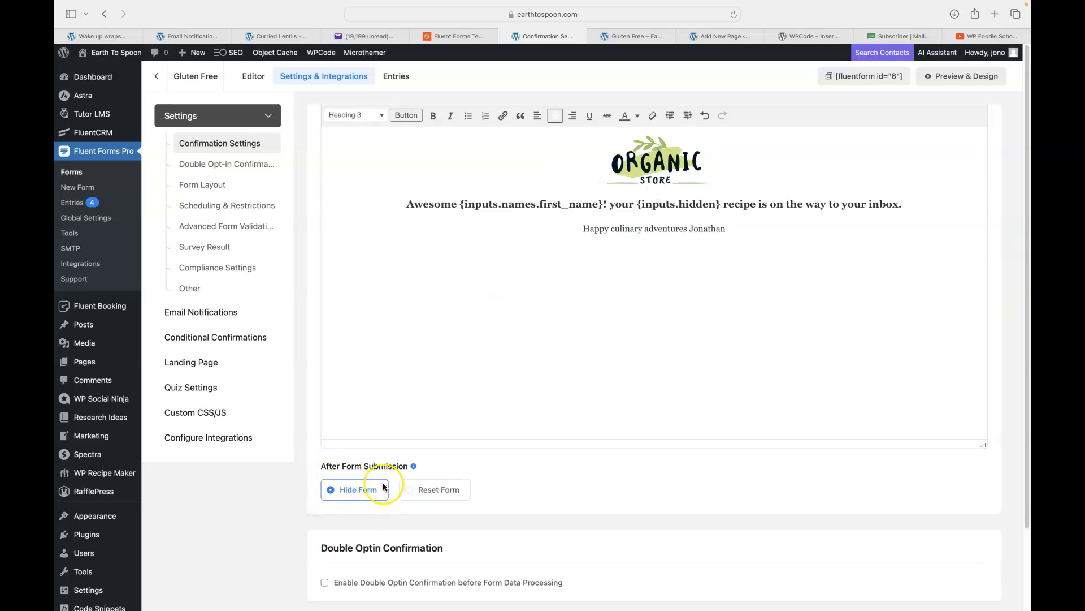
pyautogui.scroll(-1, 696, 313)
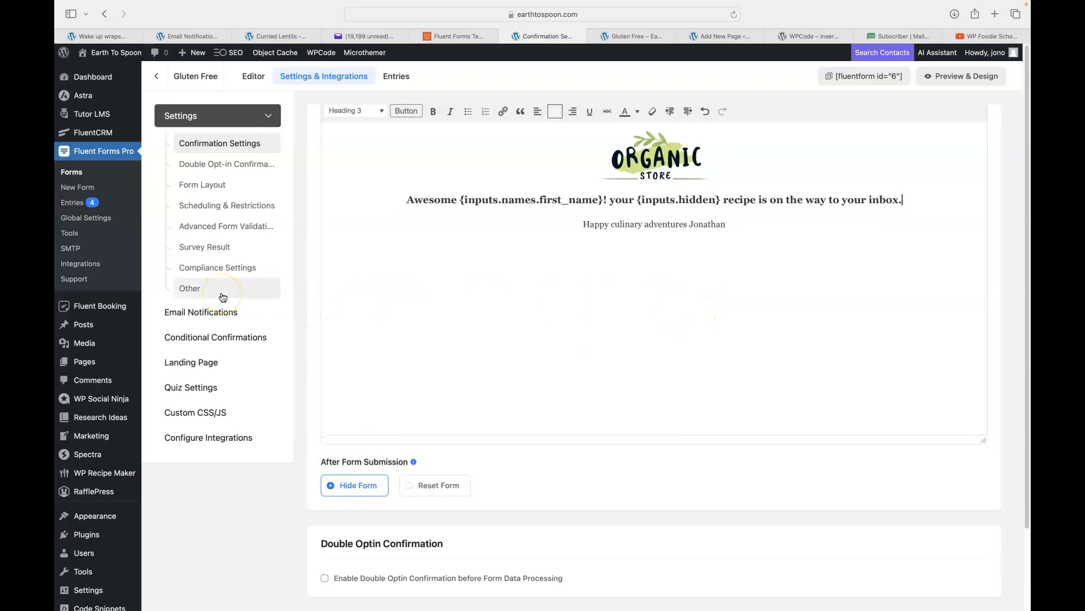
pyautogui.click(201, 315)
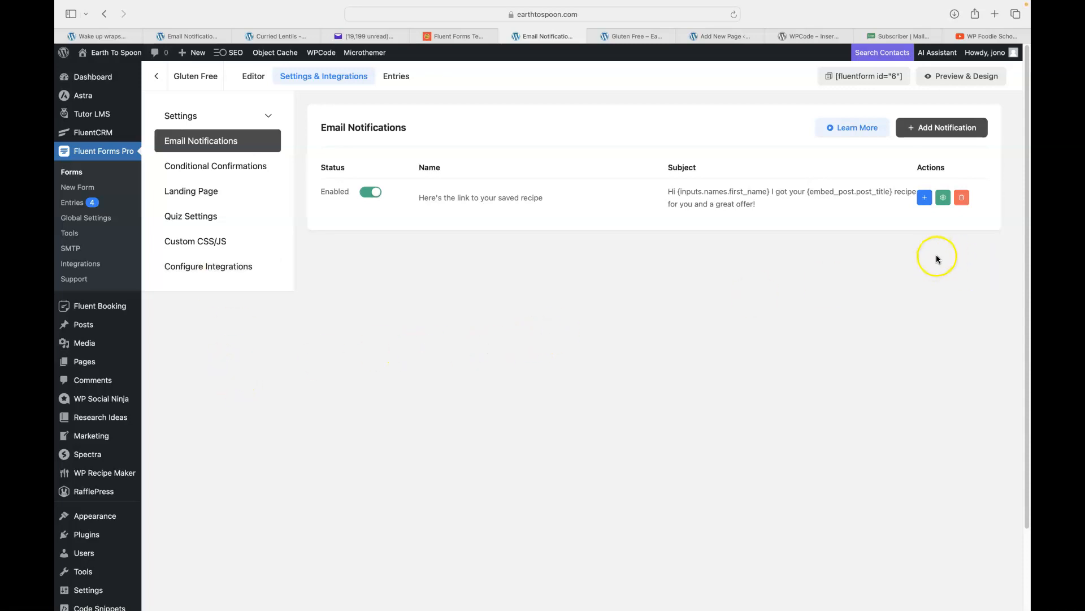
# Edit the saved-recipe notification and set its Send to Field to the form's Email field.
pyautogui.click(944, 198)
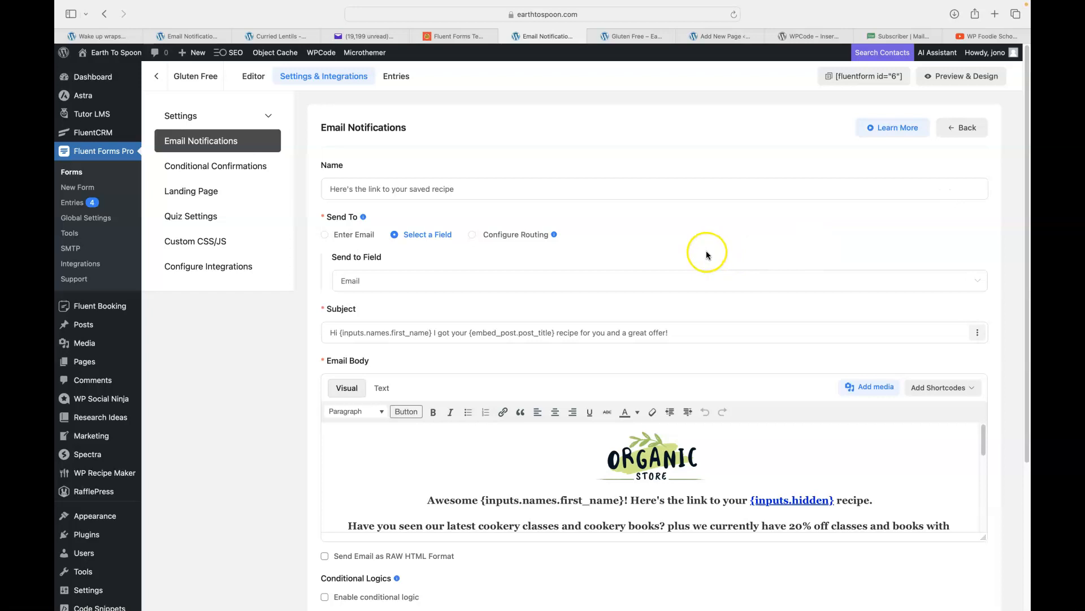
pyautogui.scroll(-4, 666, 246)
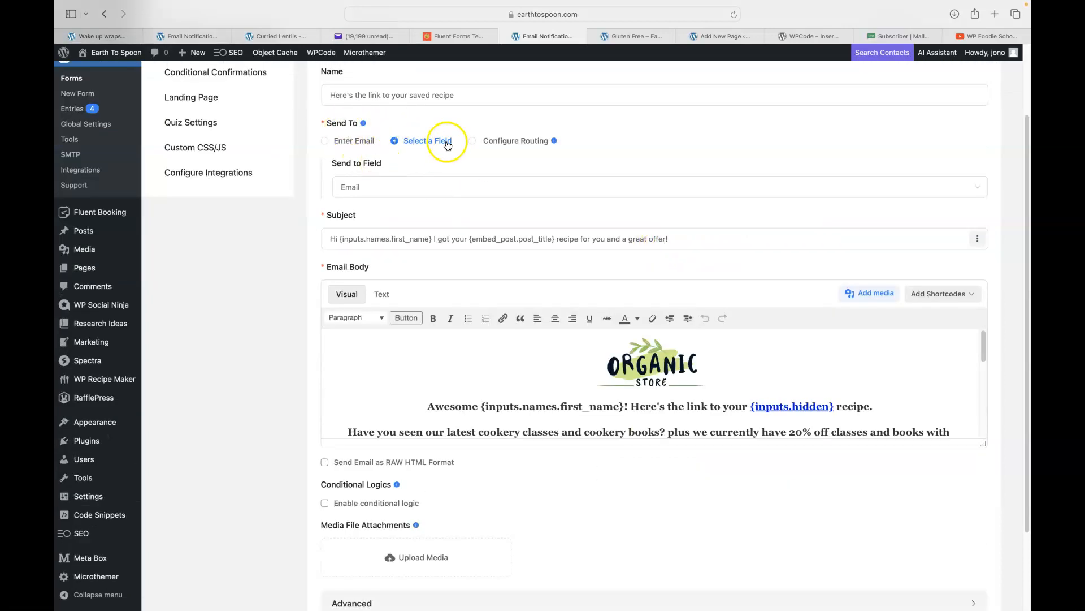
pyautogui.click(424, 195)
pyautogui.click(381, 219)
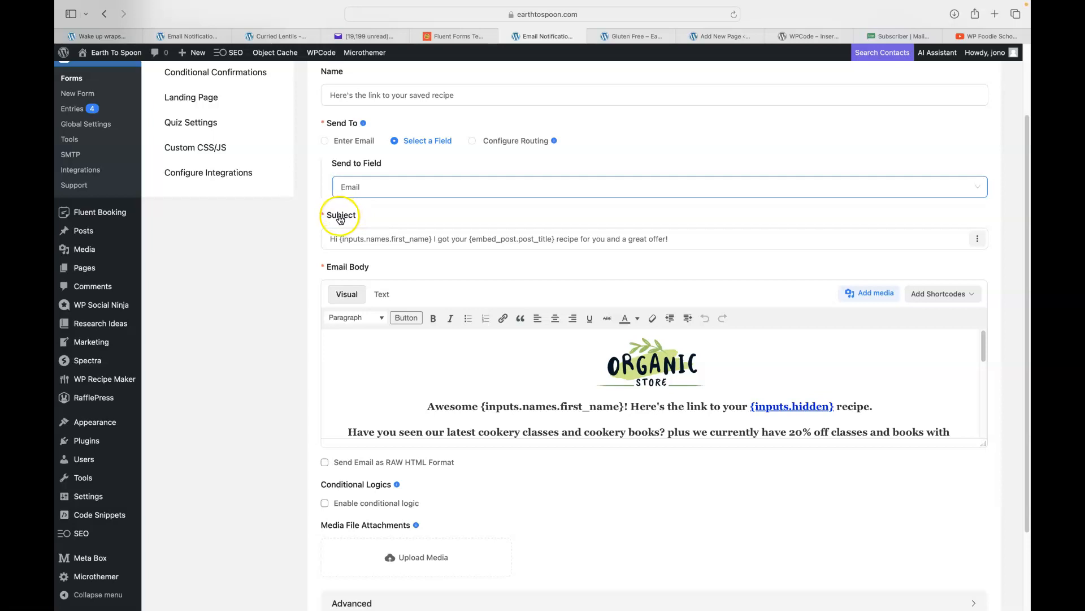
pyautogui.click(362, 38)
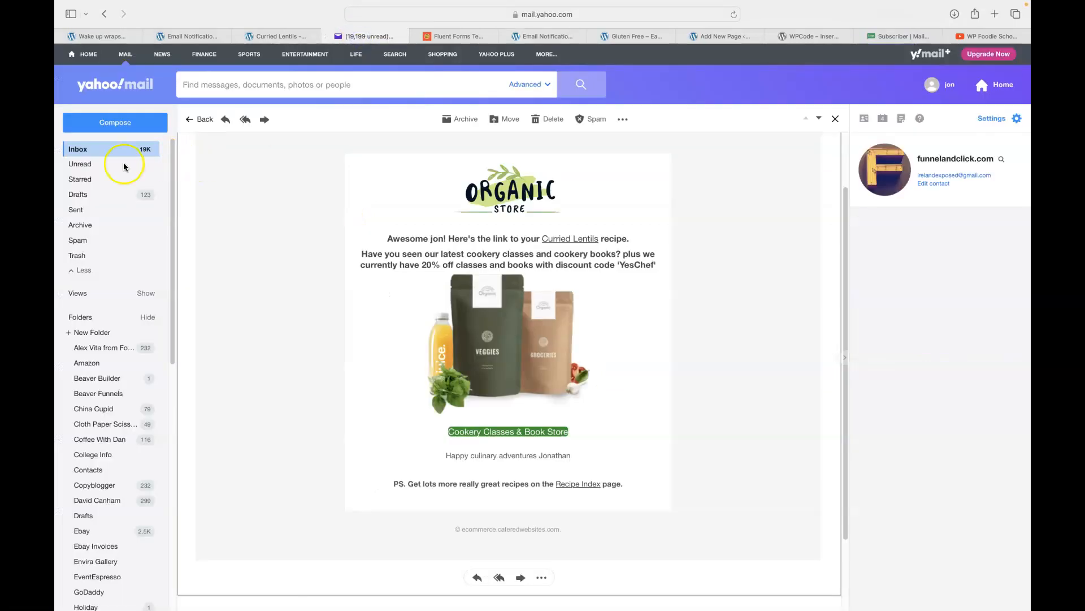
# Return Yahoo Mail to the inbox, then go back to the Fluent Forms notification settings.
pyautogui.click(76, 150)
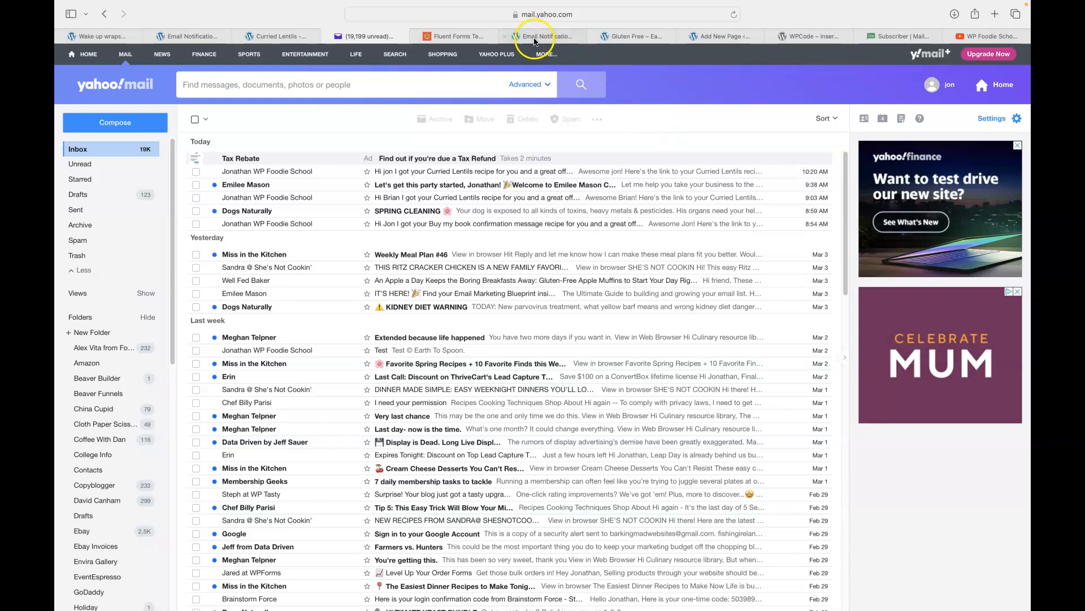
pyautogui.click(534, 38)
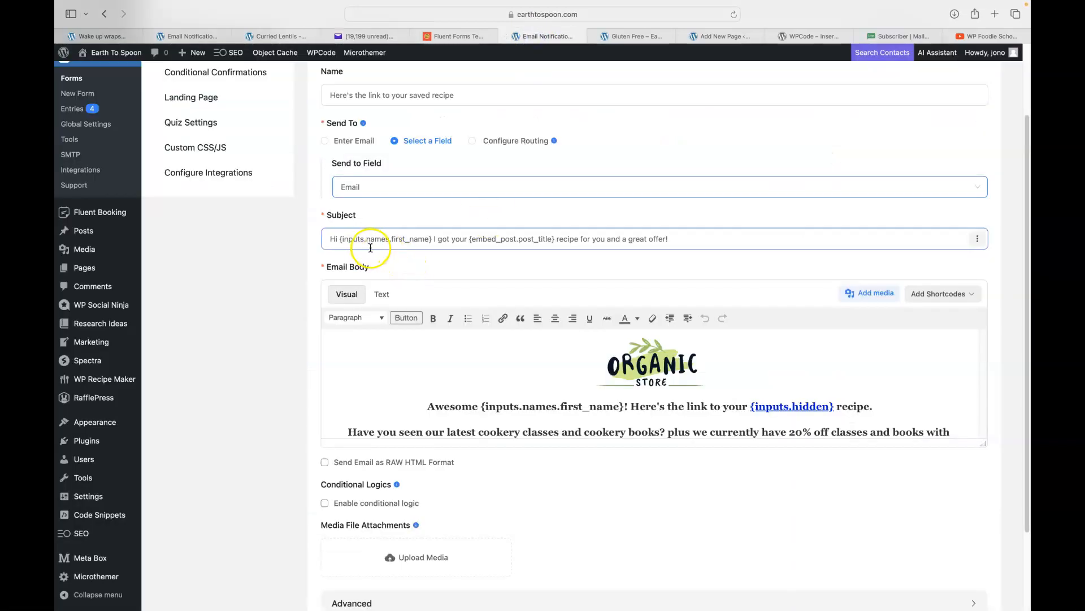
# Remove 'and a great offer' from the notification subject and enlarge the email body editor.
pyautogui.click(339, 239)
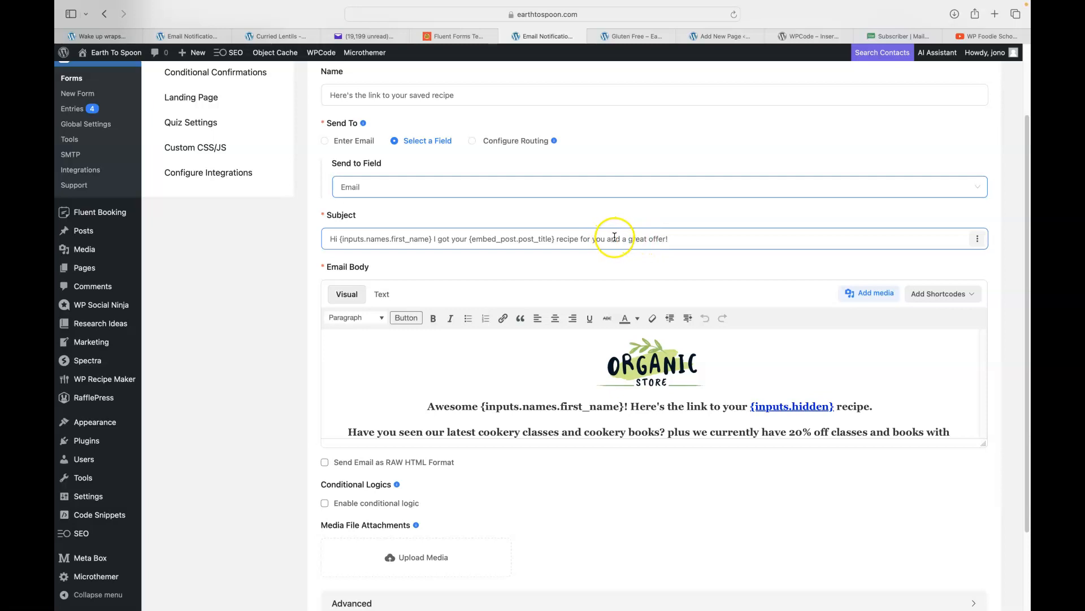
pyautogui.moveTo(608, 238); pyautogui.dragTo(653, 238)
pyautogui.press('BackSpace')
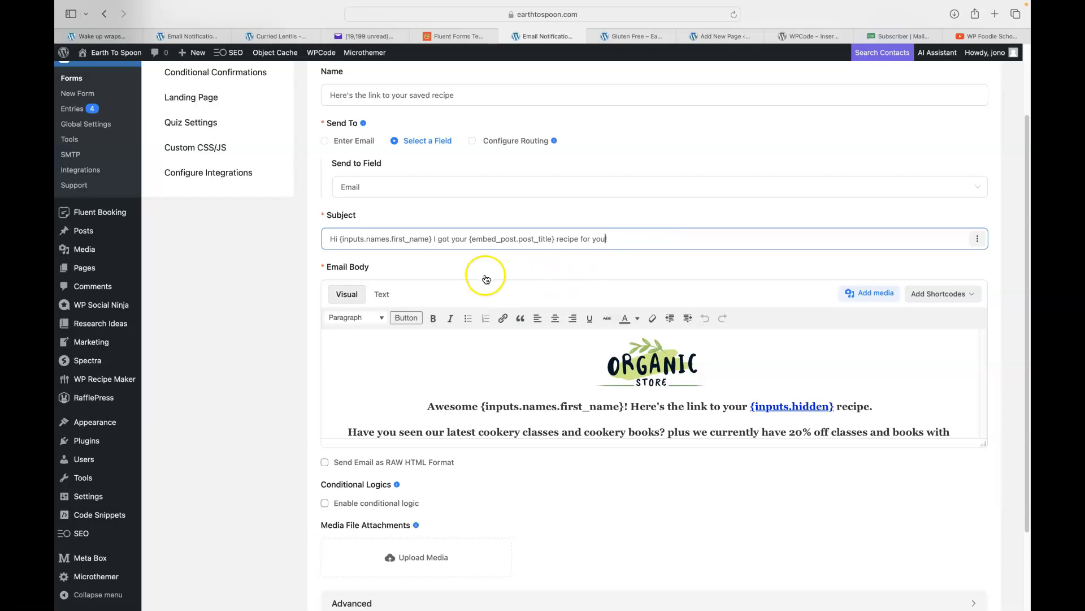
pyautogui.scroll(-1, 485, 279)
pyautogui.moveTo(983, 430); pyautogui.dragTo(971, 606)
pyautogui.scroll(-3, 883, 467)
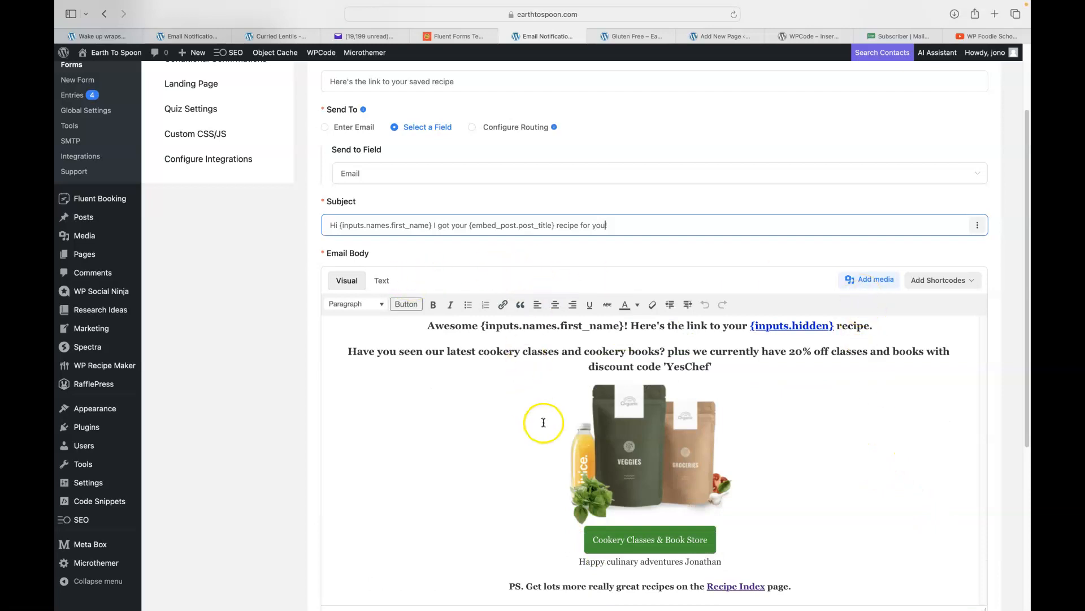
pyautogui.scroll(5, 876, 426)
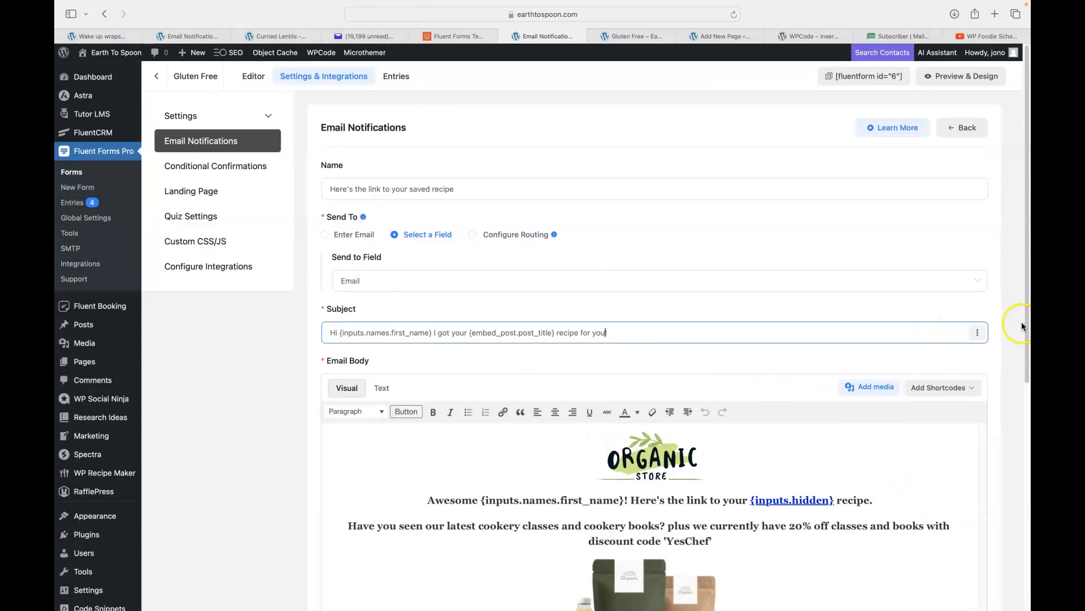
# Enlarge the email body editor, then delete and undo-restore the promo paragraph, image and button.
pyautogui.moveTo(1028, 348); pyautogui.dragTo(1028, 514)
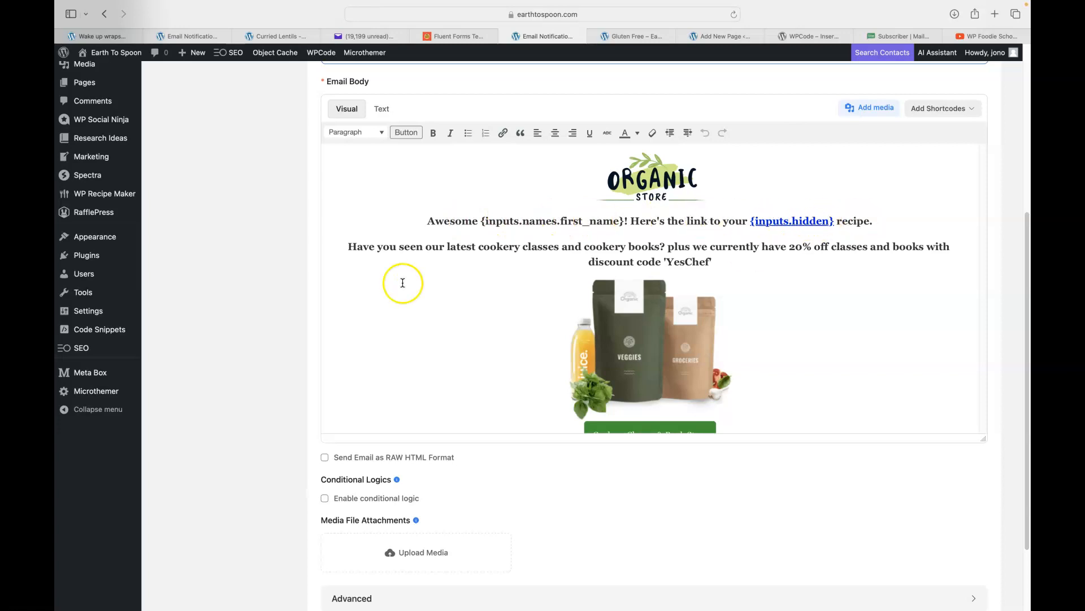
pyautogui.moveTo(357, 245); pyautogui.dragTo(676, 367)
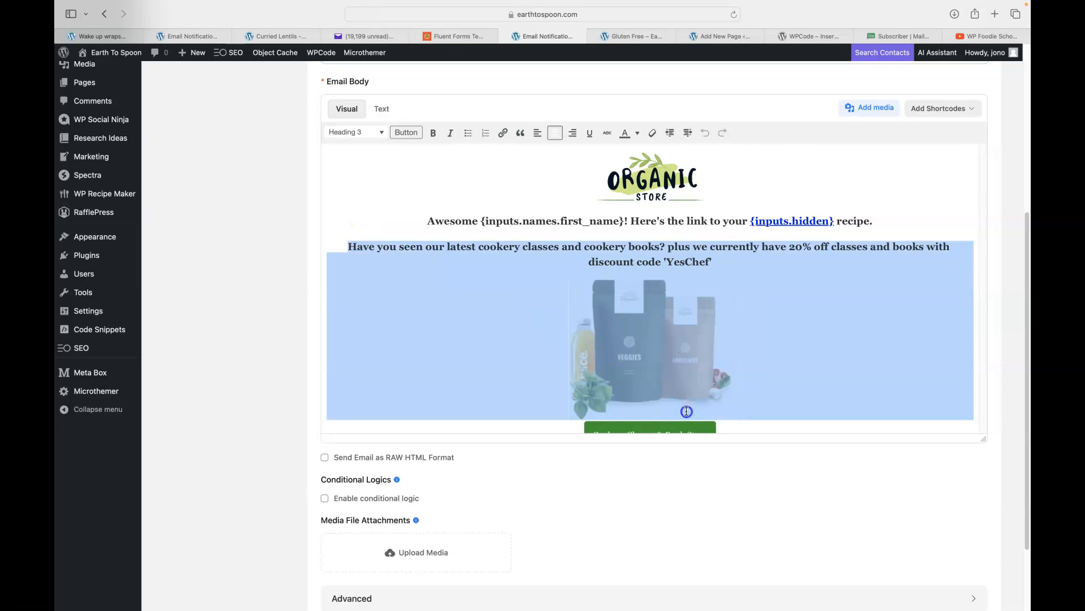
pyautogui.moveTo(686, 411); pyautogui.dragTo(729, 424)
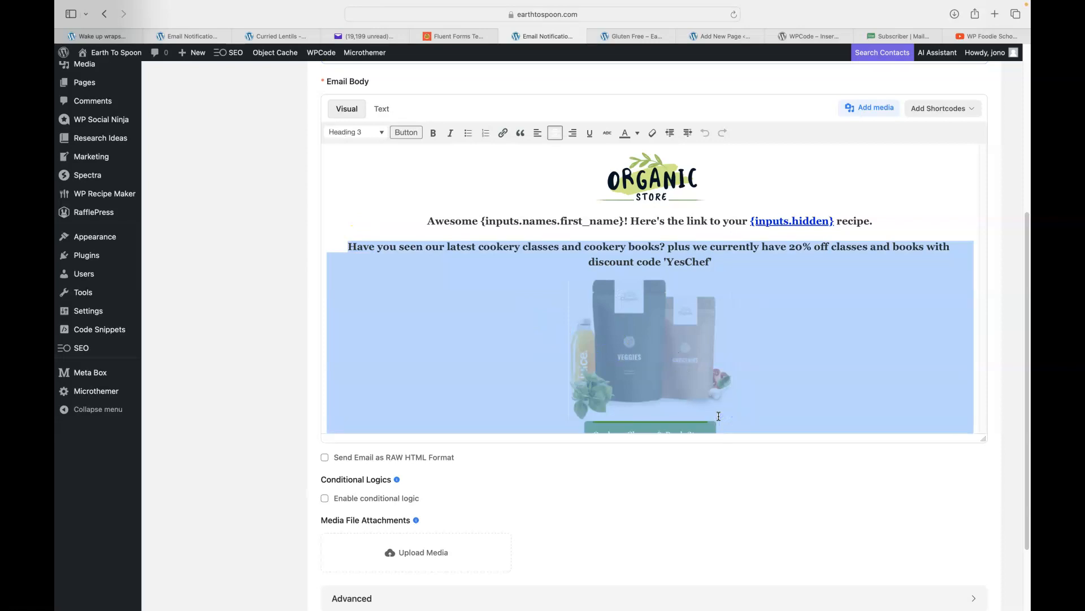
pyautogui.press('BackSpace')
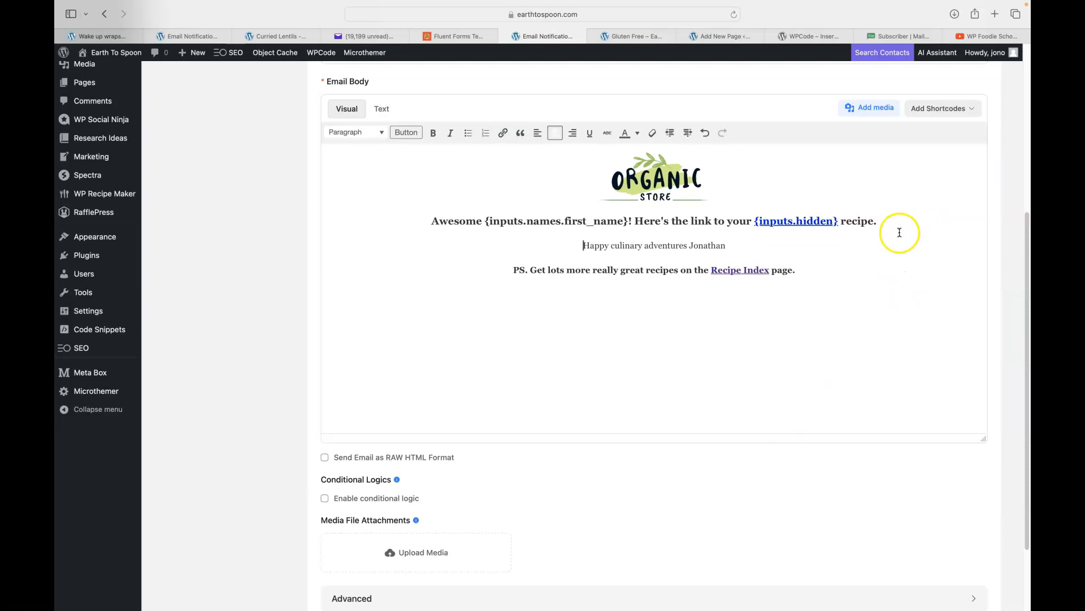
pyautogui.press('super+z')
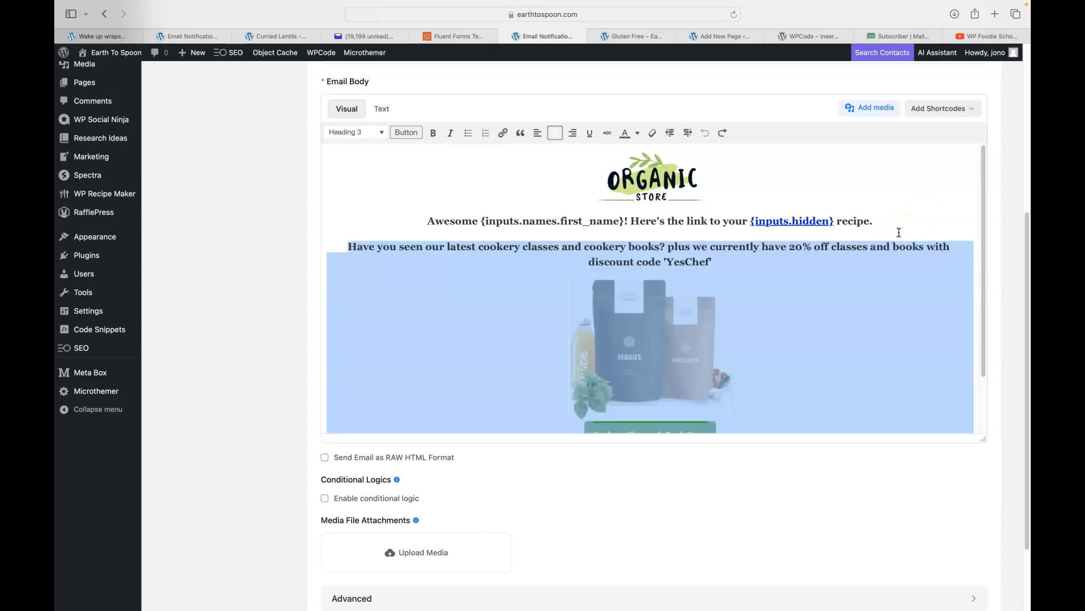
pyautogui.click(394, 296)
pyautogui.scroll(-2, 456, 308)
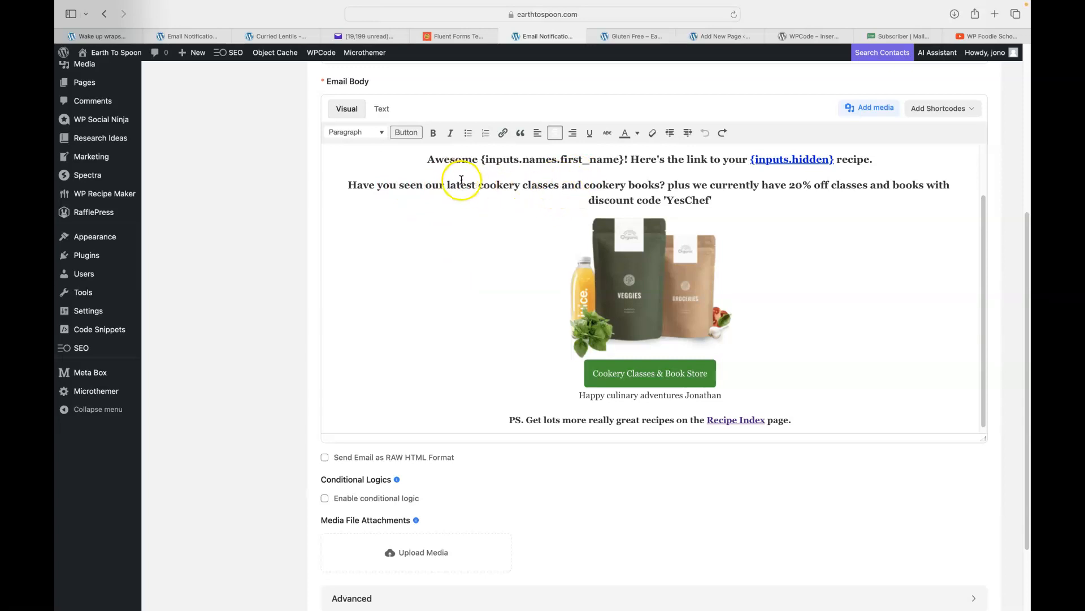
# Replace 'cookery classes and cookery books' in the promo line with 'cakes'.
pyautogui.moveTo(490, 185); pyautogui.dragTo(540, 187)
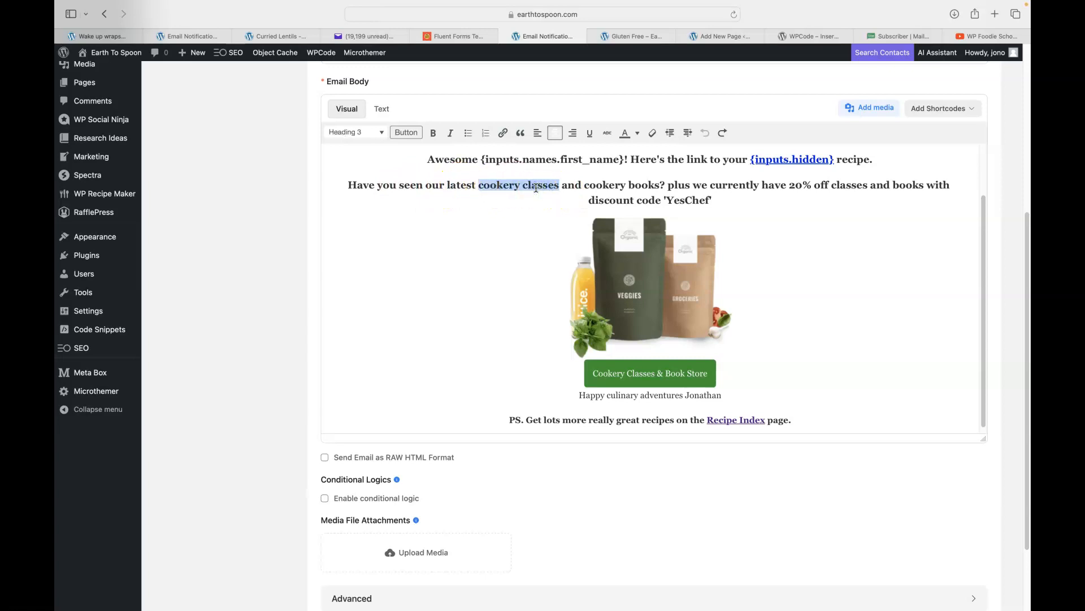
pyautogui.write('cales')
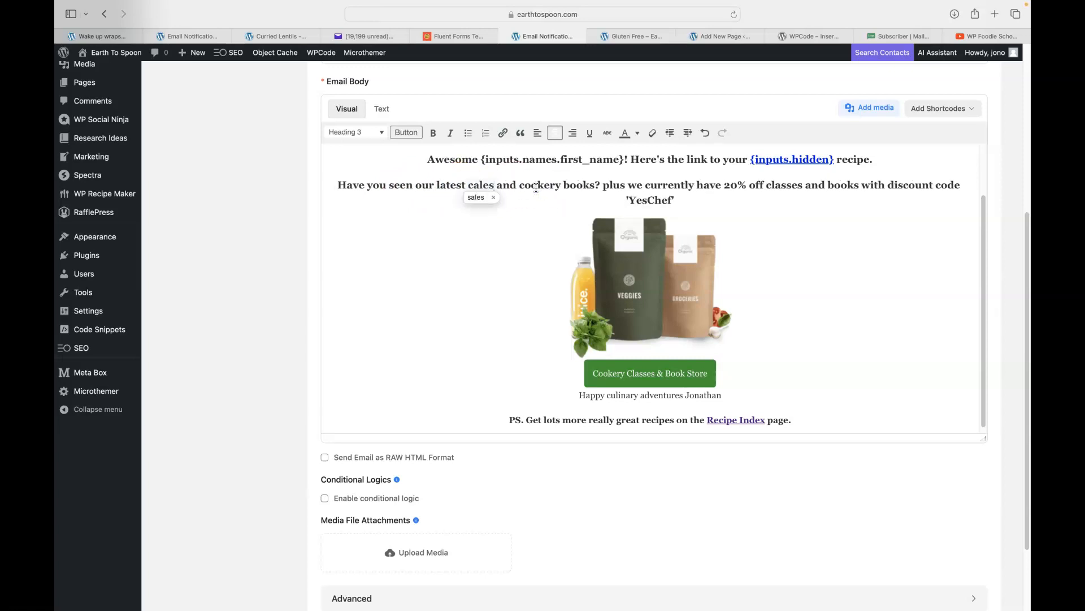
pyautogui.click(494, 197)
pyautogui.moveTo(499, 186); pyautogui.dragTo(572, 187)
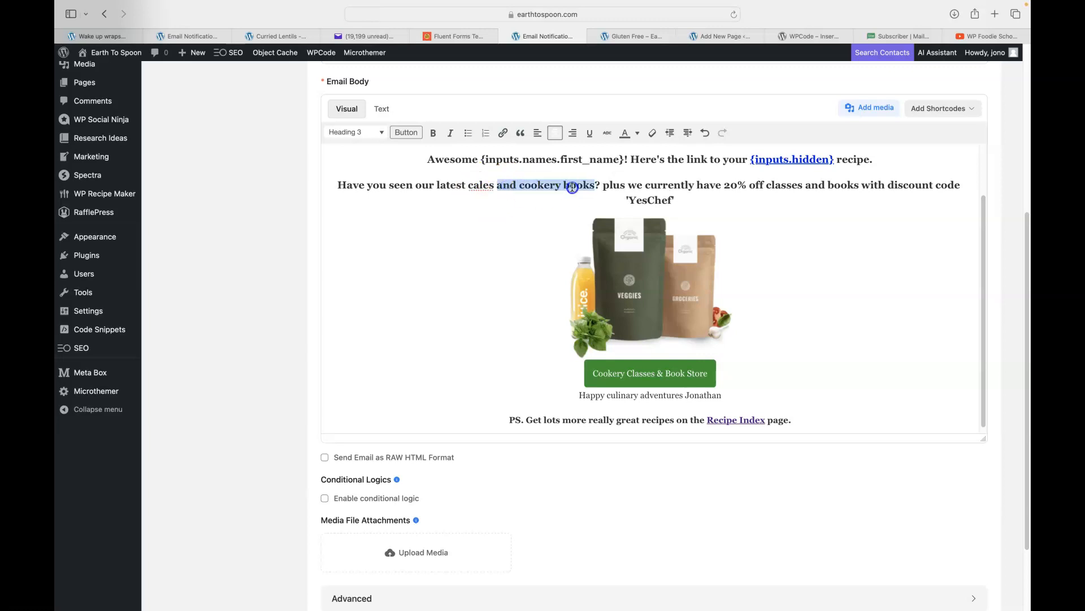
pyautogui.press('BackSpace')
pyautogui.press('BackSpace')
pyautogui.press('BackSpace')
pyautogui.press('BackSpace')
pyautogui.press('BackSpace')
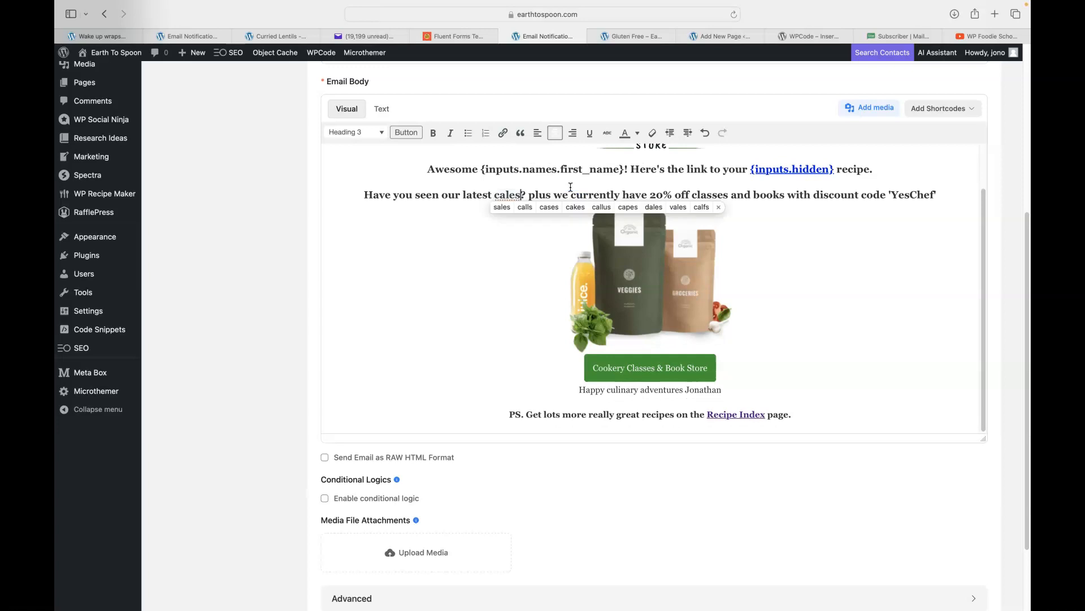
pyautogui.write('kes')
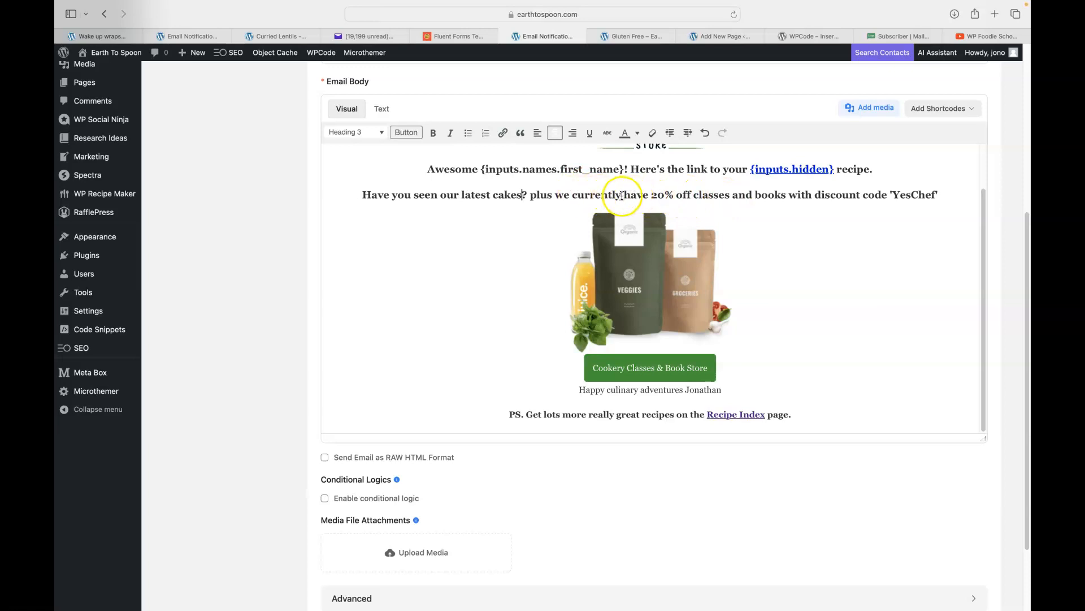
# Change the discount from 20% to 10% and delete 'and books' from the promo line.
pyautogui.click(658, 195)
pyautogui.write('1')
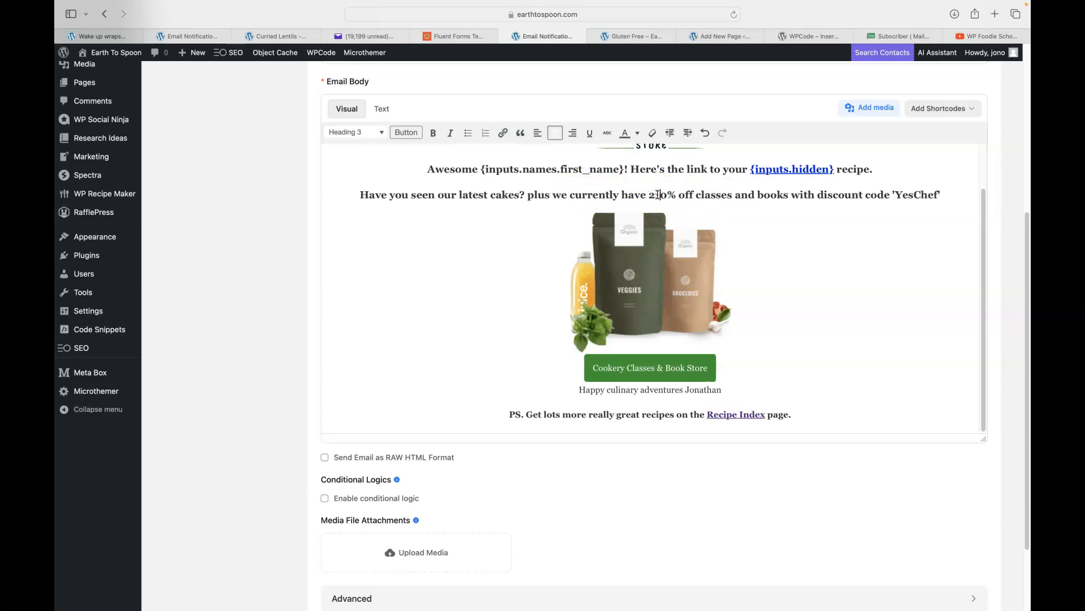
pyautogui.doubleClick(711, 192)
pyautogui.moveTo(711, 191); pyautogui.dragTo(861, 191)
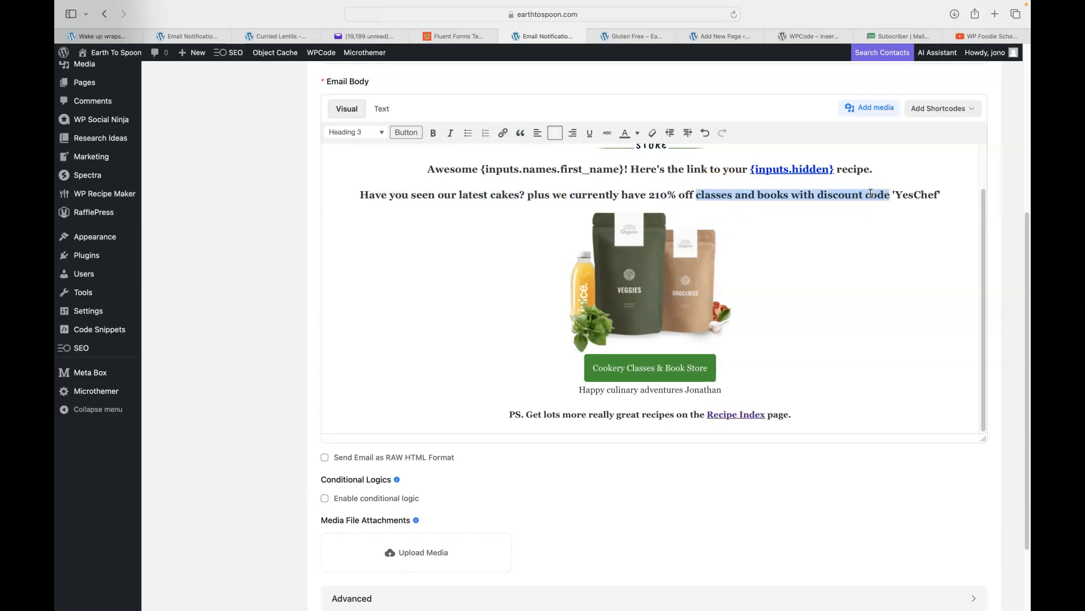
pyautogui.click(655, 198)
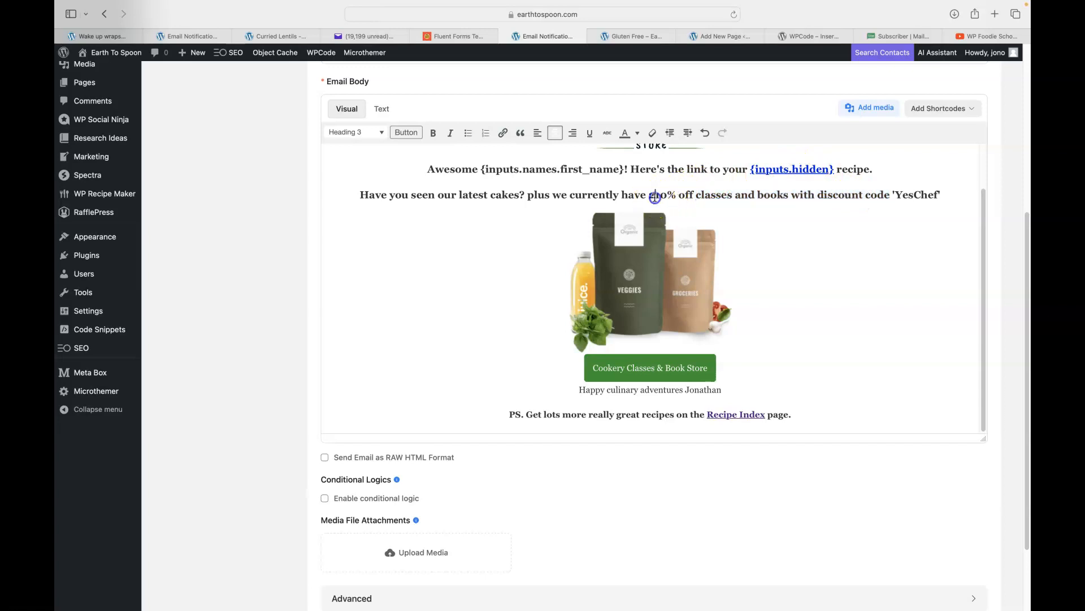
pyautogui.press('BackSpace')
pyautogui.click(742, 194)
pyautogui.moveTo(752, 193); pyautogui.dragTo(775, 198)
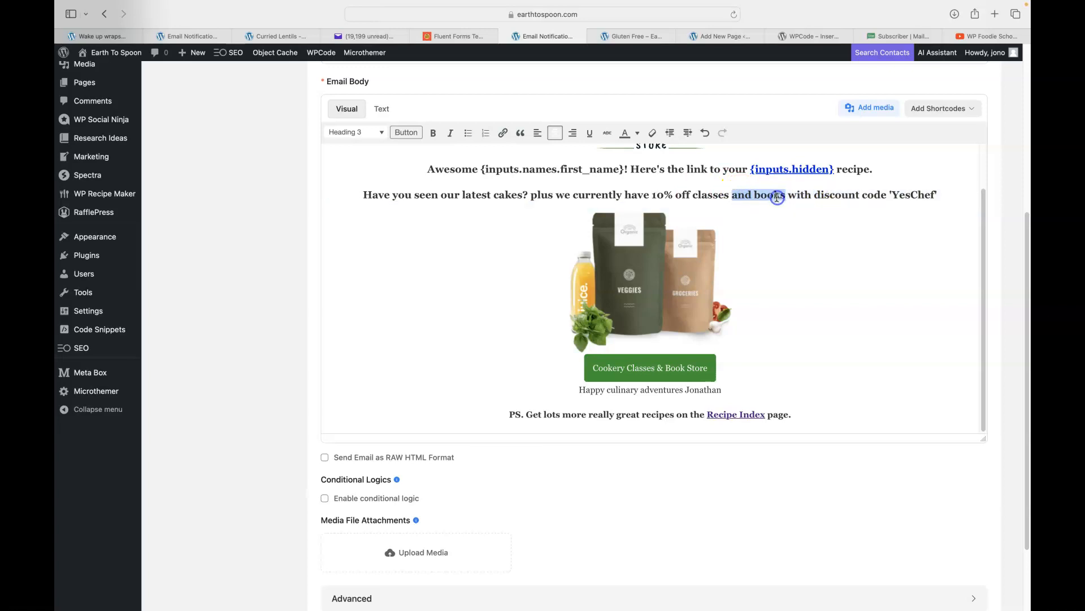
pyautogui.press('BackSpace')
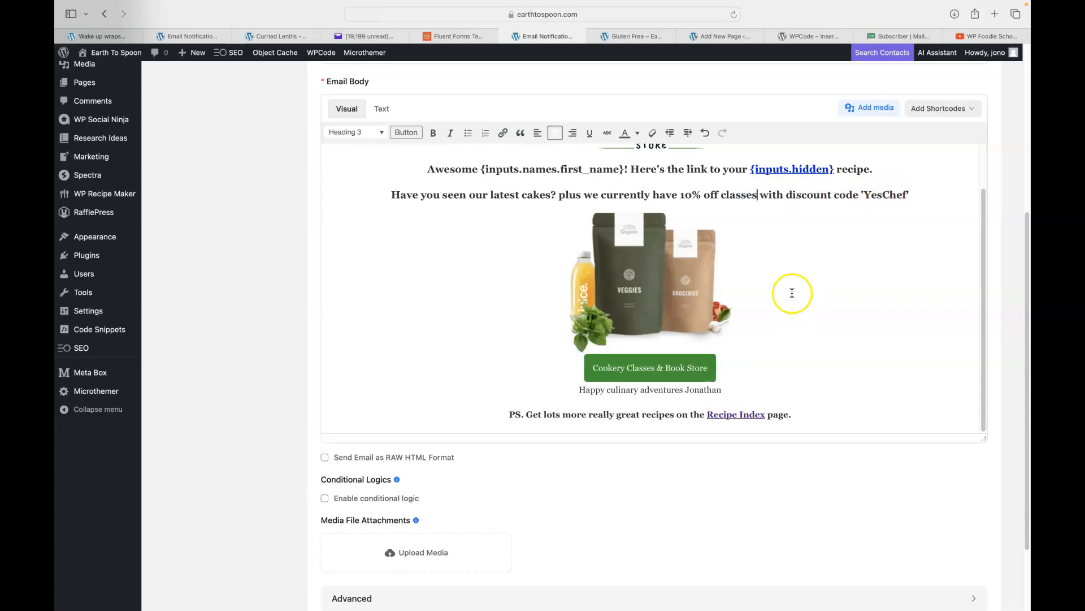
# Replace the product packaging image in the email body with the plated curry photo from the media library.
pyautogui.click(641, 367)
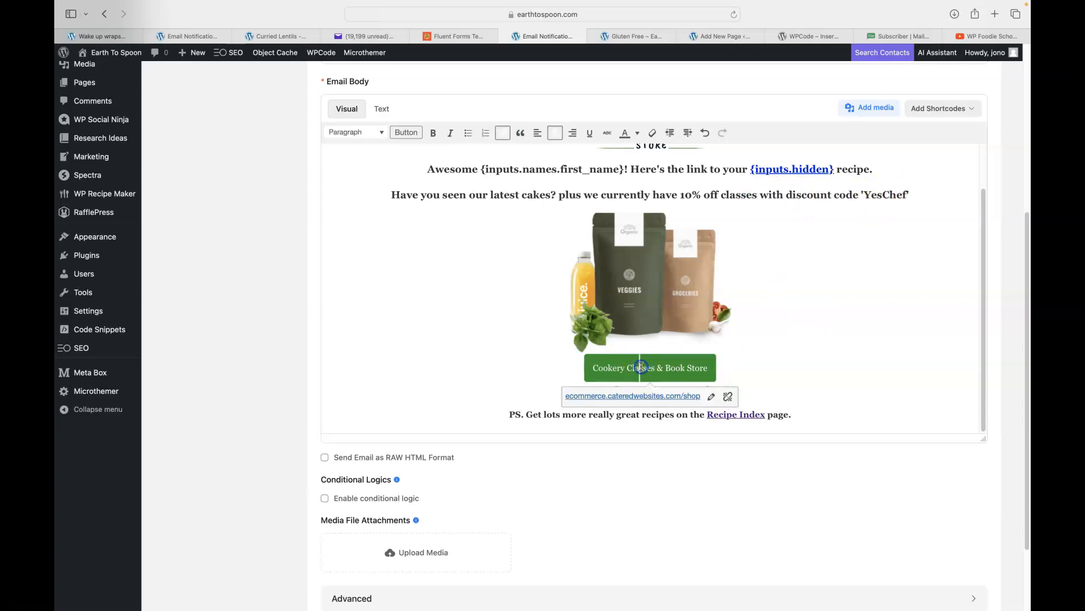
pyautogui.click(640, 289)
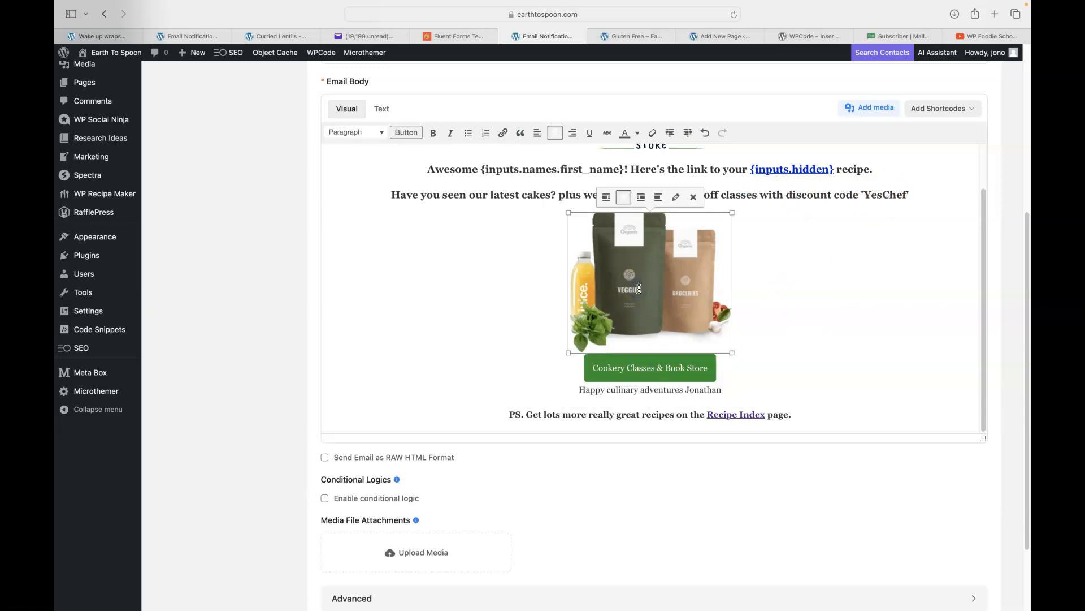
pyautogui.click(676, 199)
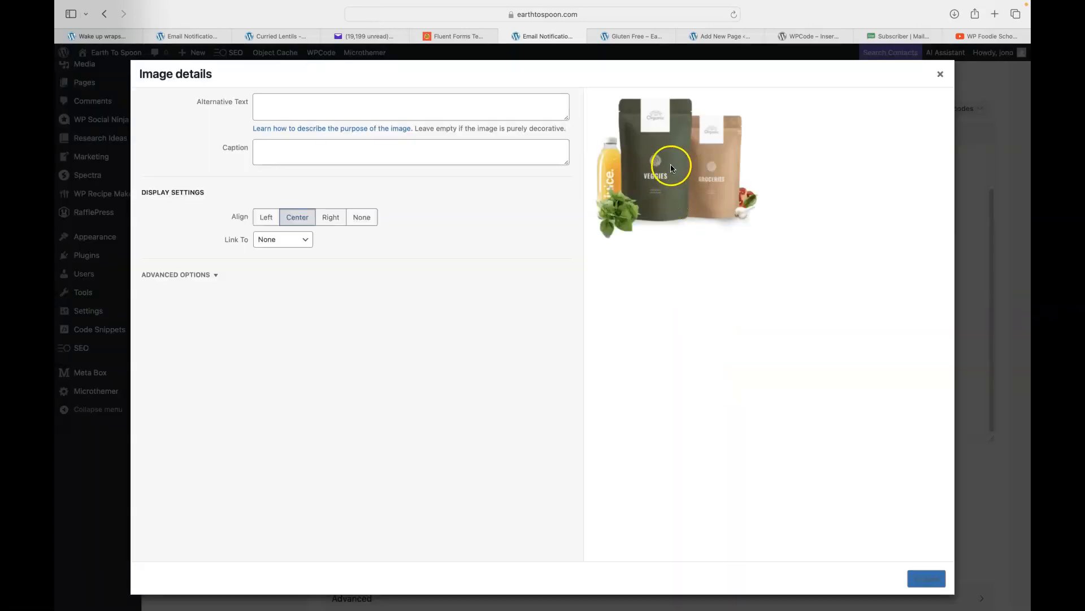
pyautogui.click(940, 75)
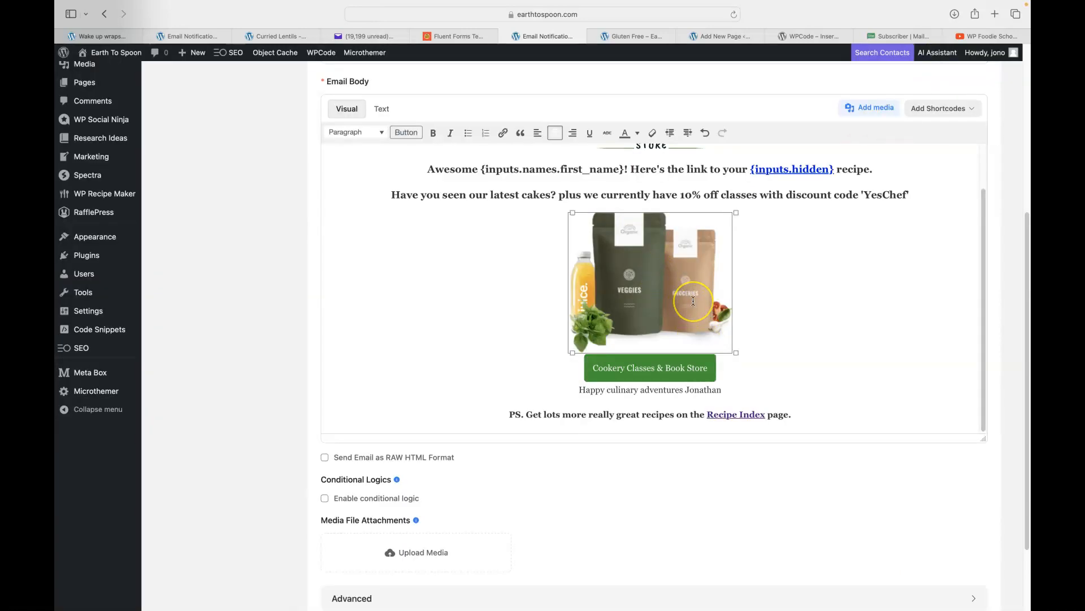
pyautogui.press('BackSpace')
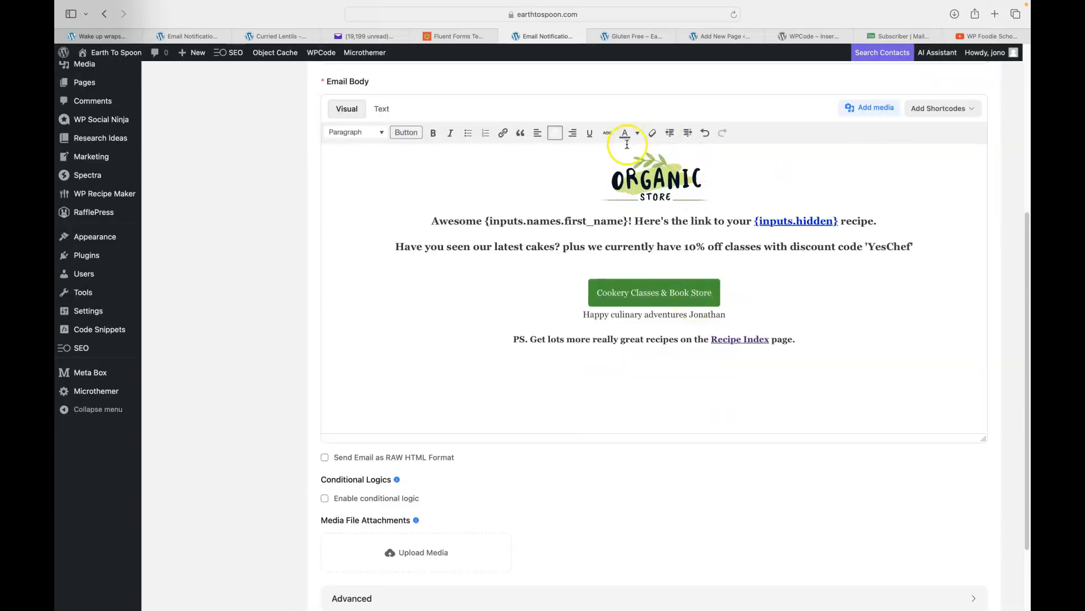
pyautogui.click(871, 109)
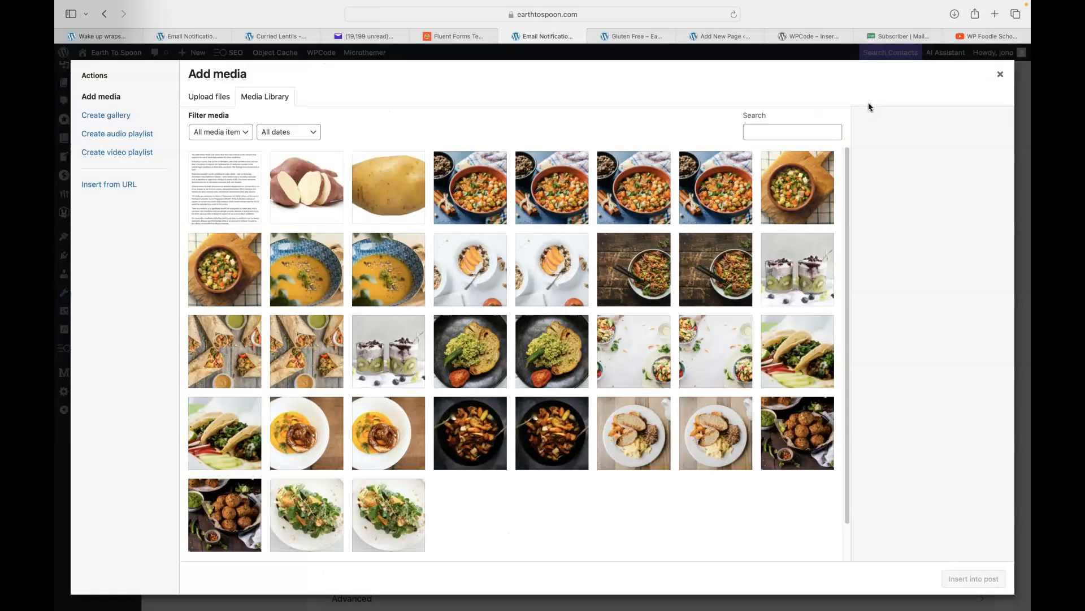
pyautogui.click(372, 428)
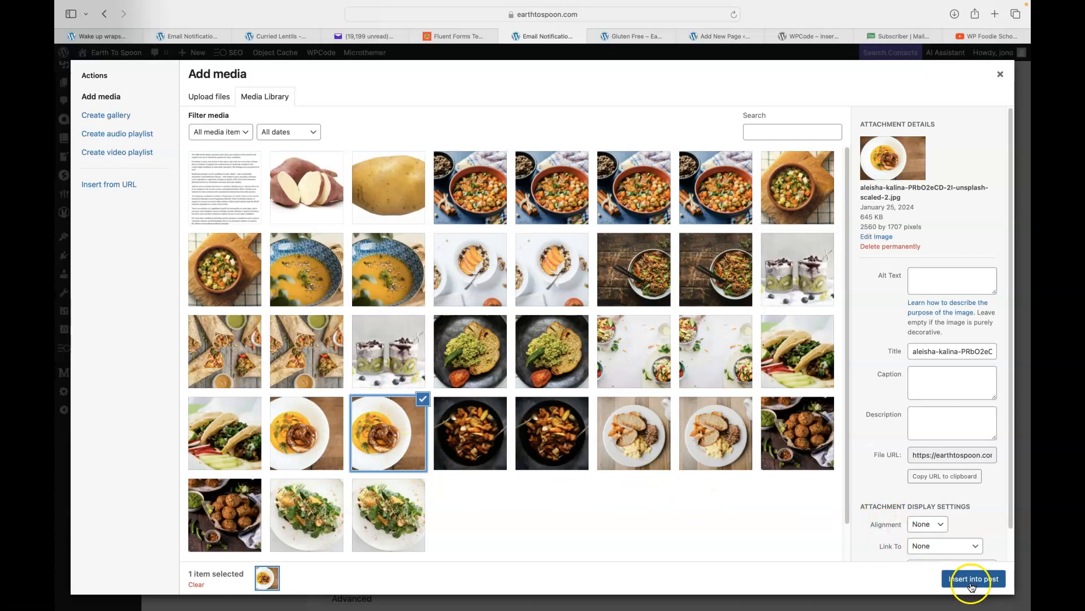
pyautogui.click(972, 583)
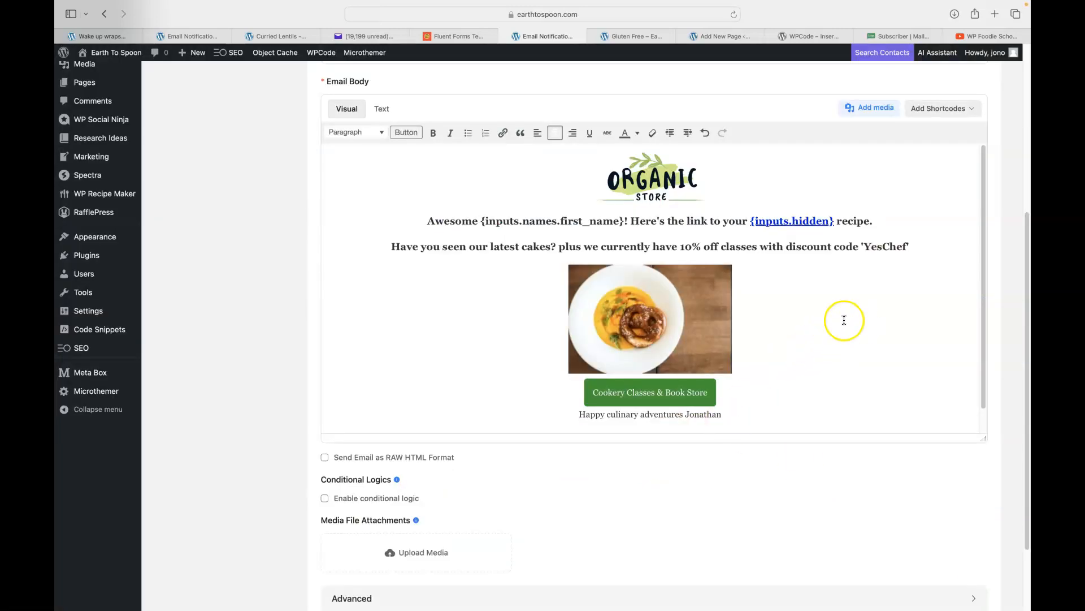
pyautogui.scroll(-3, 844, 320)
# Rename the store button's label in the email body to 'Get Cakes'.
pyautogui.click(612, 320)
pyautogui.moveTo(612, 319); pyautogui.dragTo(689, 318)
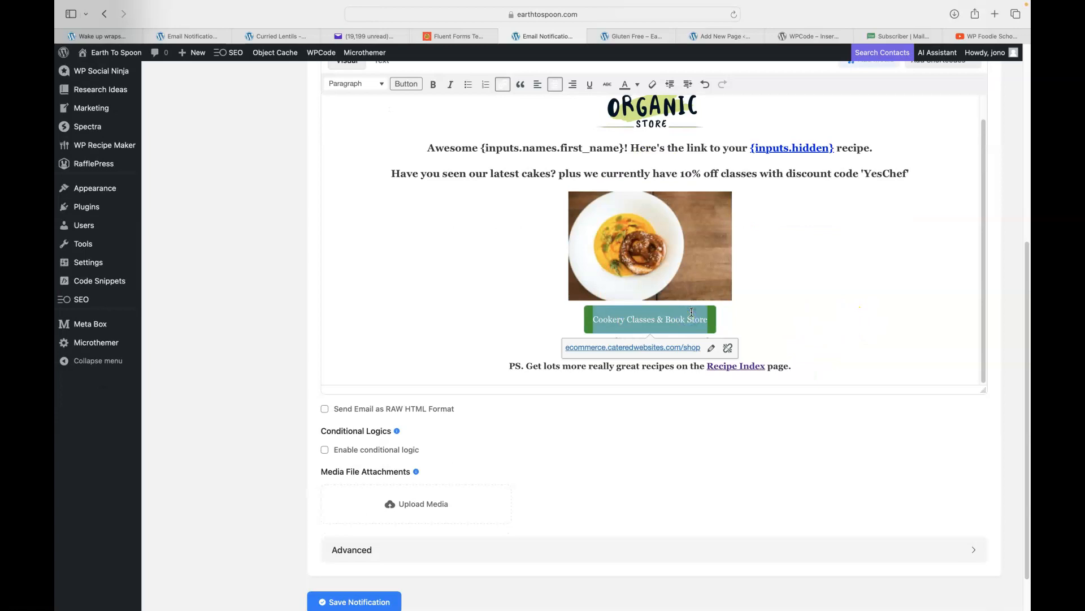
pyautogui.write('Get C')
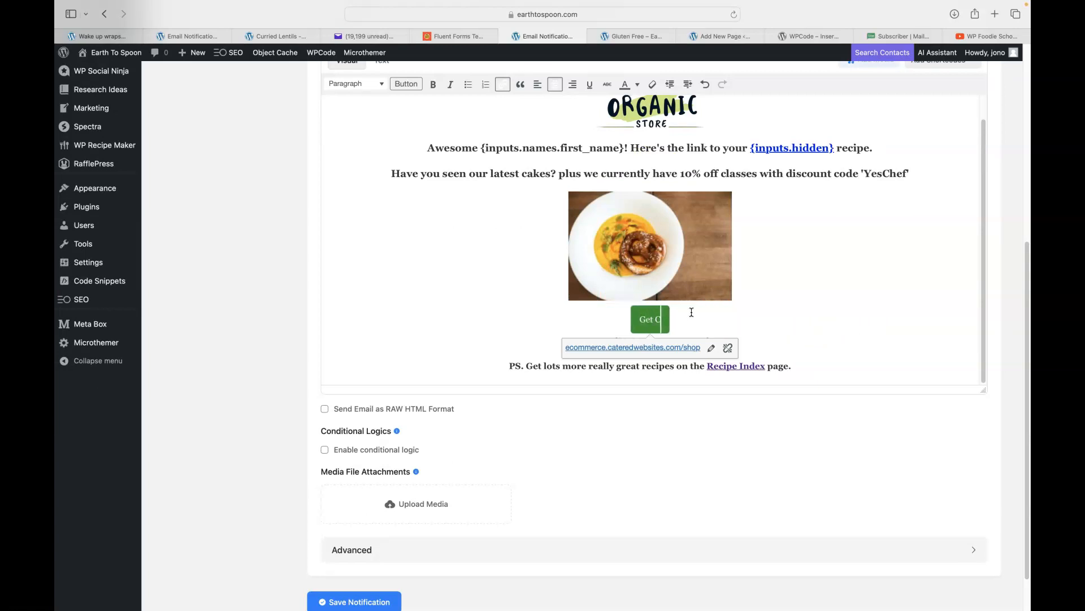
pyautogui.write('akes')
pyautogui.click(467, 298)
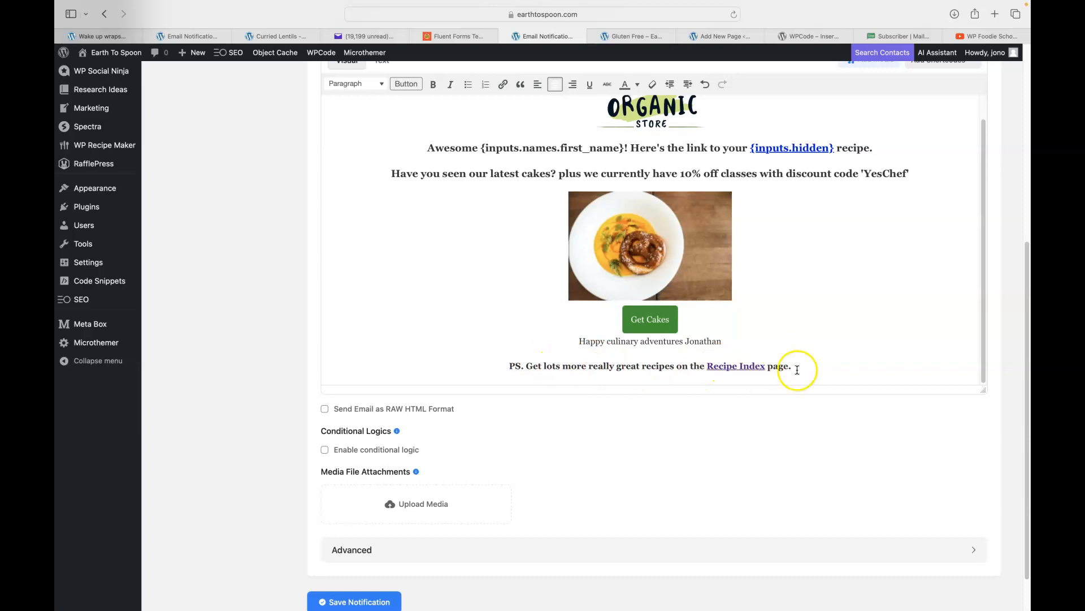
# Open the Recipe Index link's address for editing.
pyautogui.scroll(-1, 831, 317)
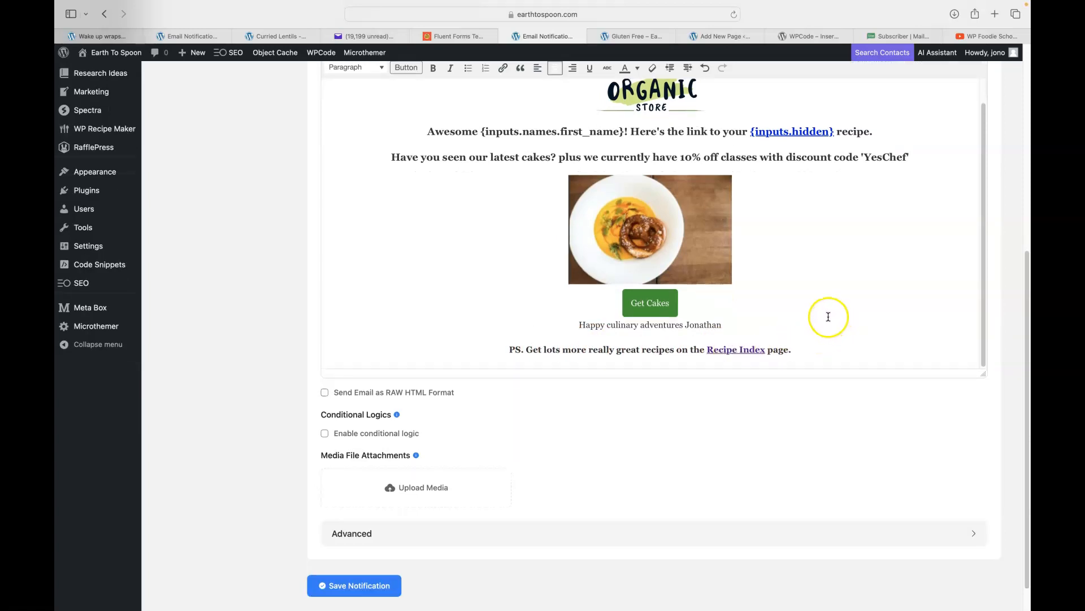
pyautogui.click(726, 349)
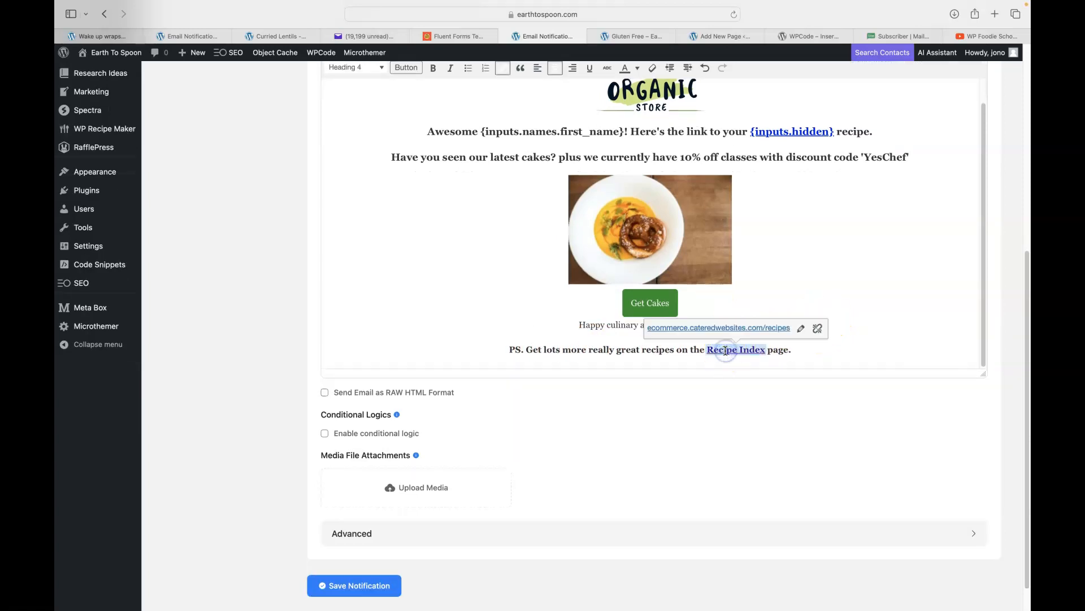
pyautogui.click(801, 328)
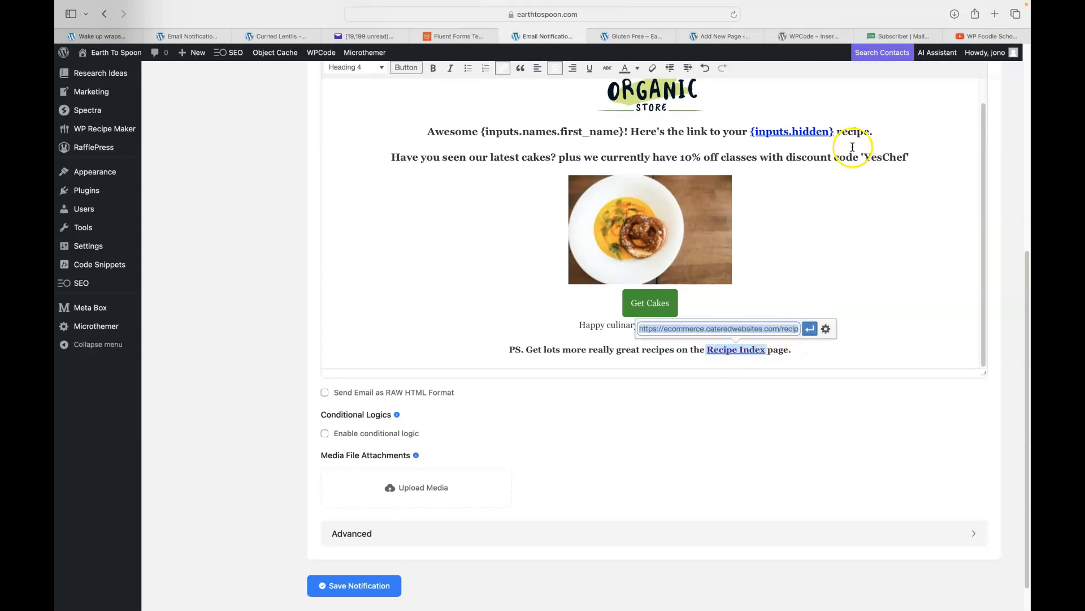
pyautogui.moveTo(998, 3)
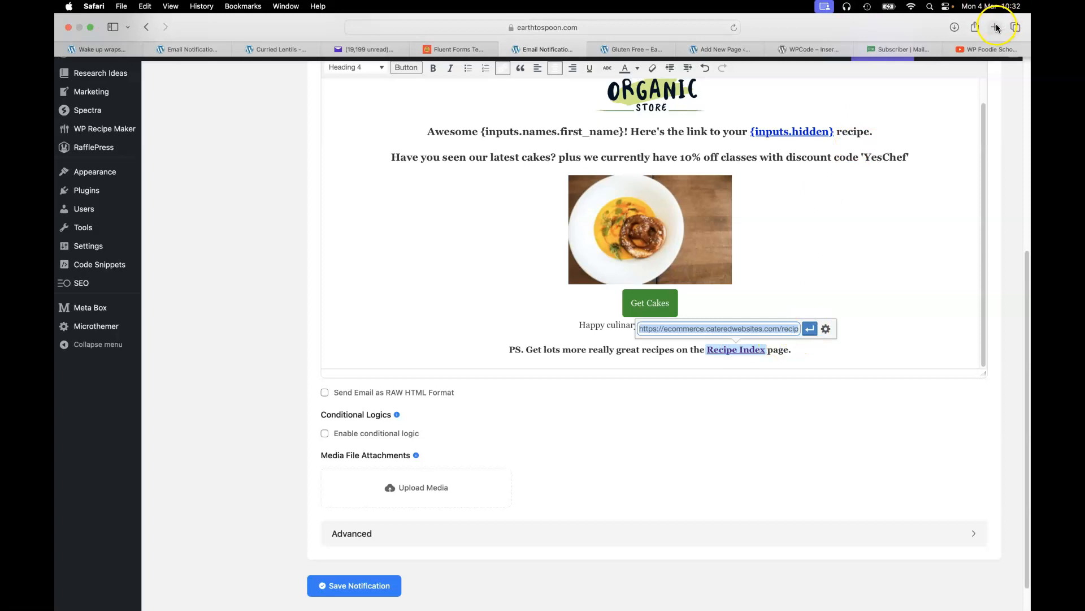
# Copy the Recipes page URL from ecommerce.cateredwebsites.com in a new tab, then close that tab.
pyautogui.click(996, 28)
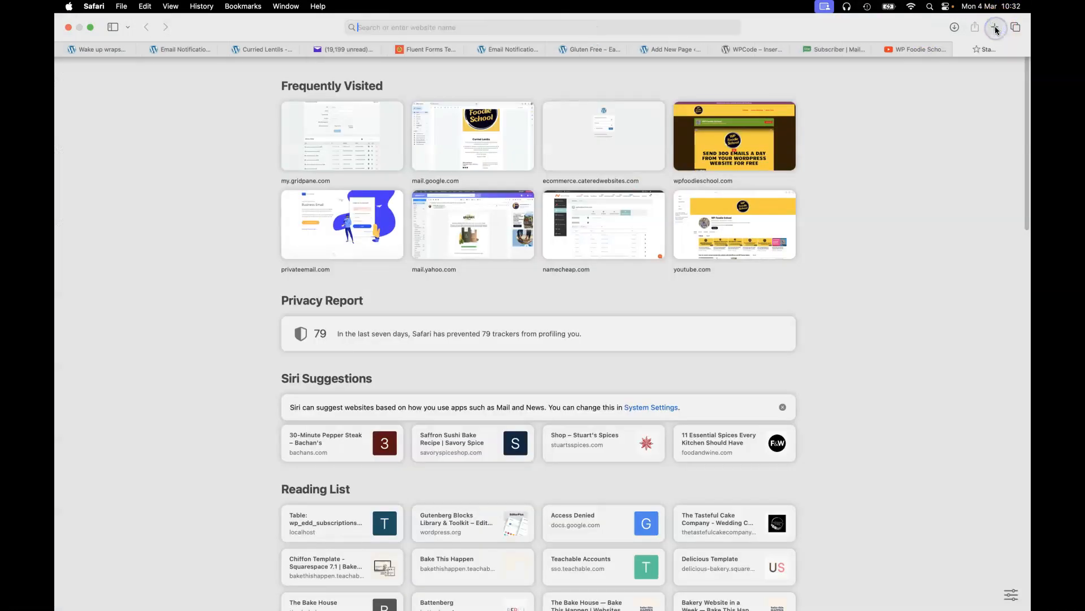
pyautogui.write('ecommerce.cateredwebsites.com')
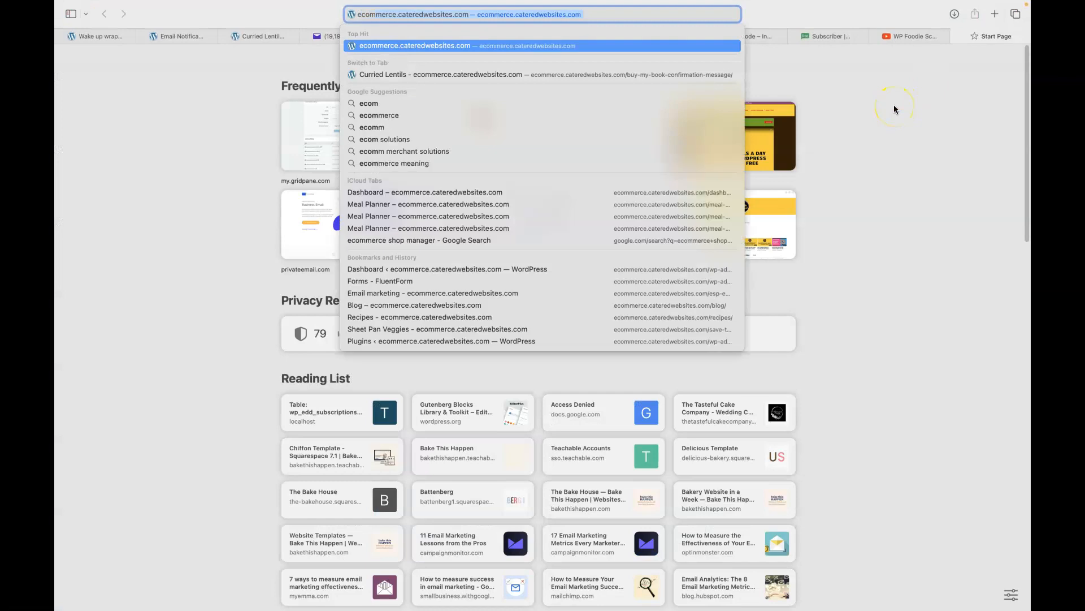
pyautogui.press('Return')
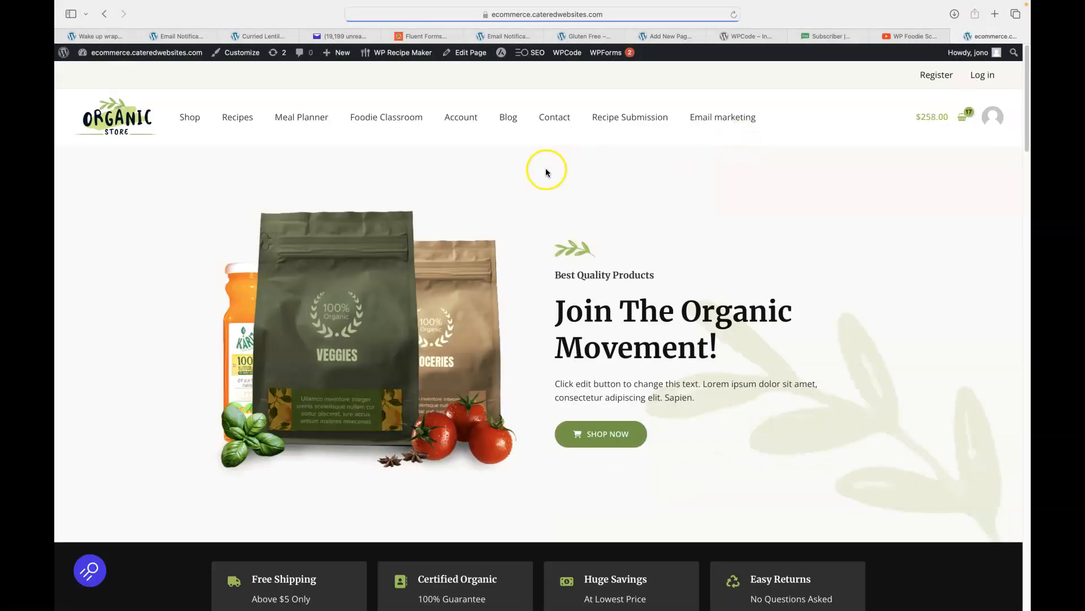
pyautogui.click(237, 121)
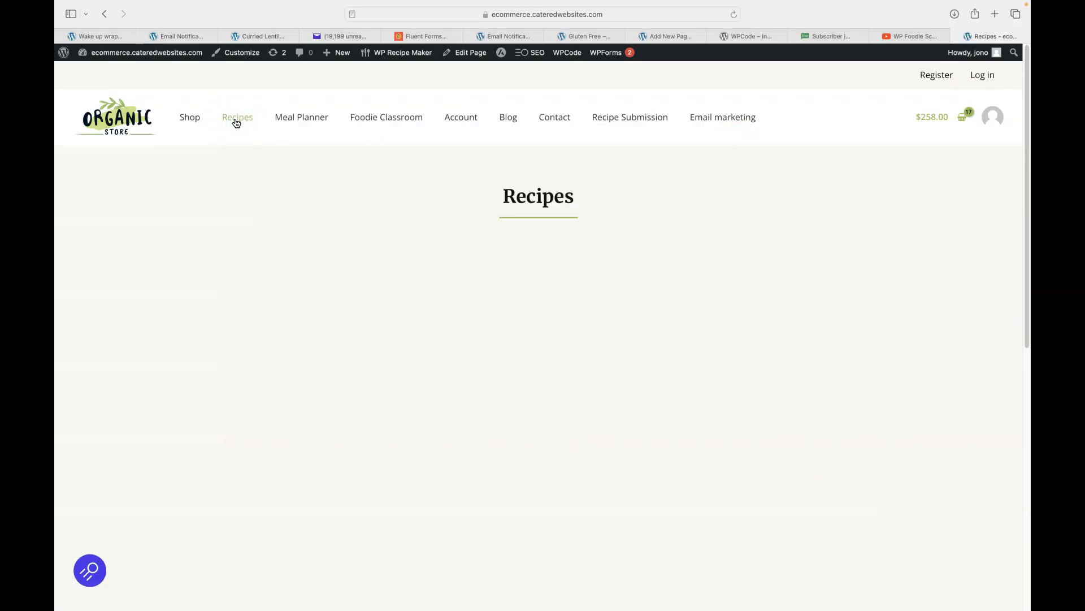
pyautogui.click(400, 14)
pyautogui.rightClick(400, 14)
pyautogui.click(433, 32)
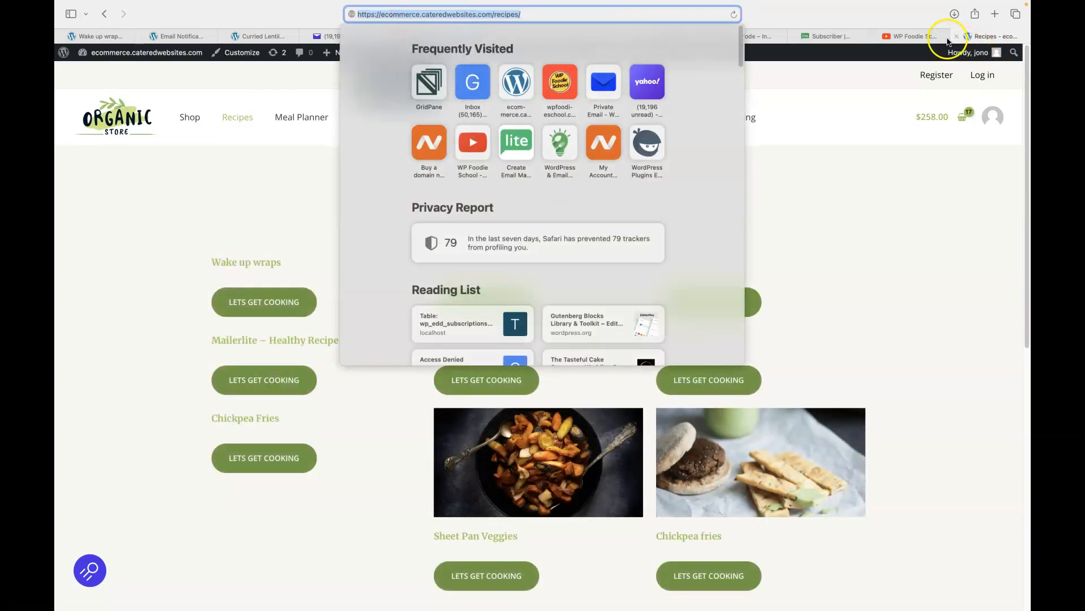
pyautogui.click(957, 37)
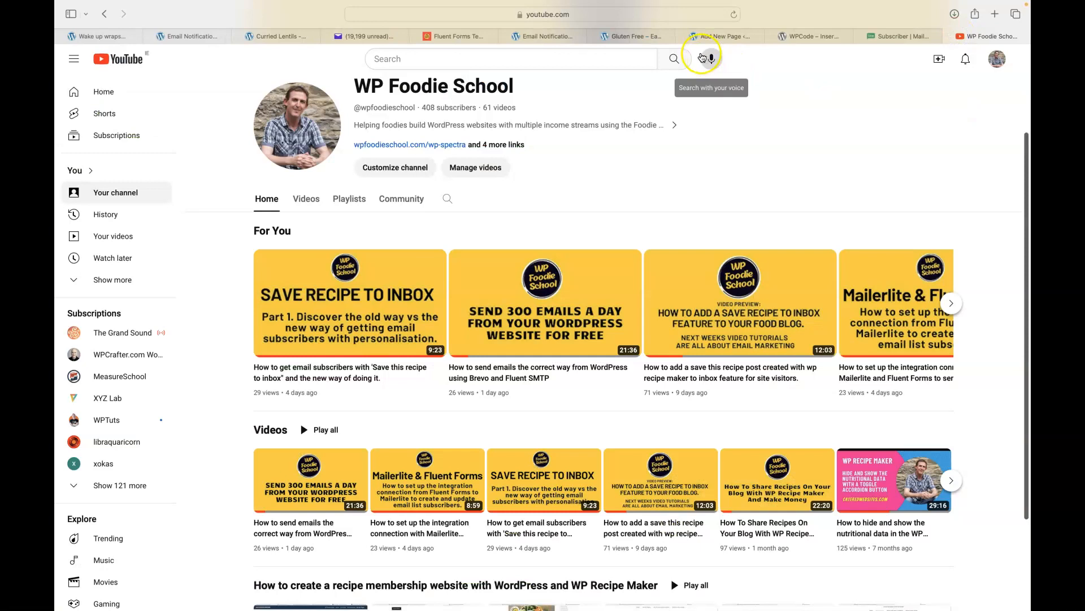
pyautogui.click(541, 36)
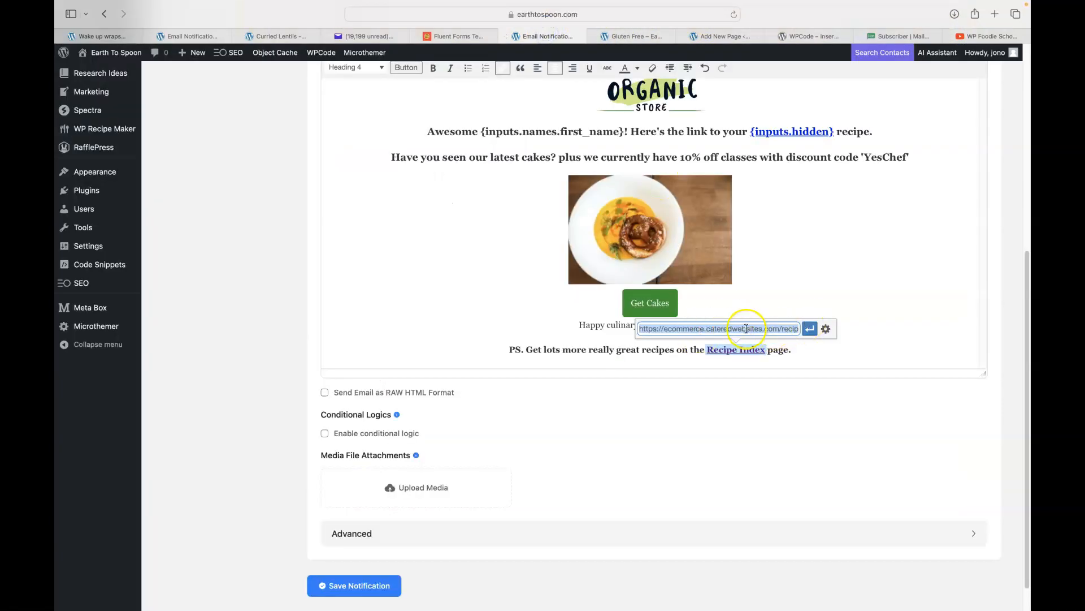
# Replace the Recipe Index link address with ecommerce.cateredwebsites.com/recipes.
pyautogui.press('BackSpace')
pyautogui.press('super+v')
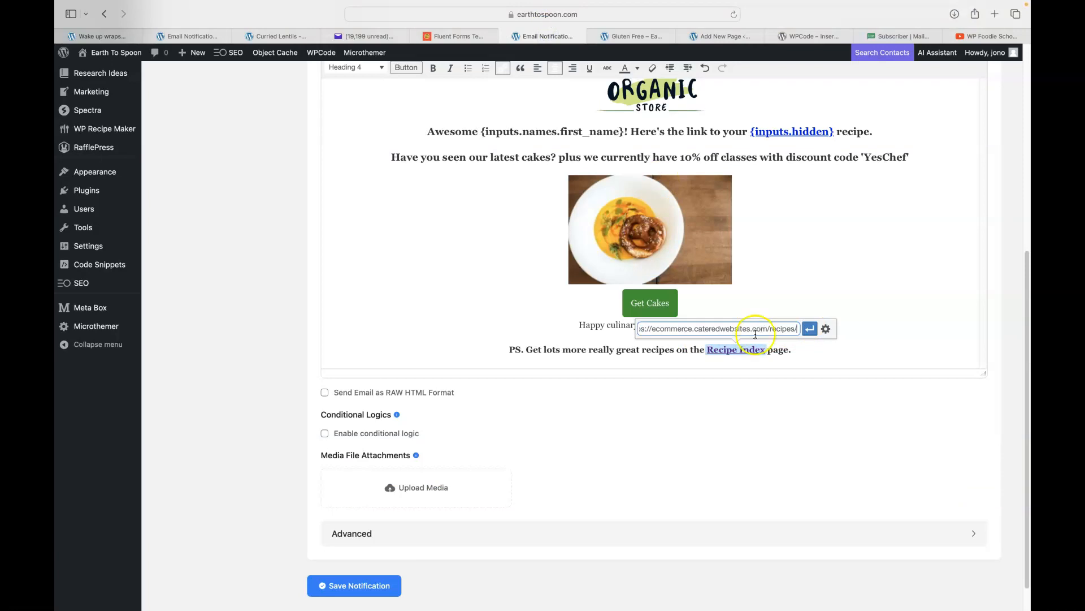
pyautogui.click(810, 329)
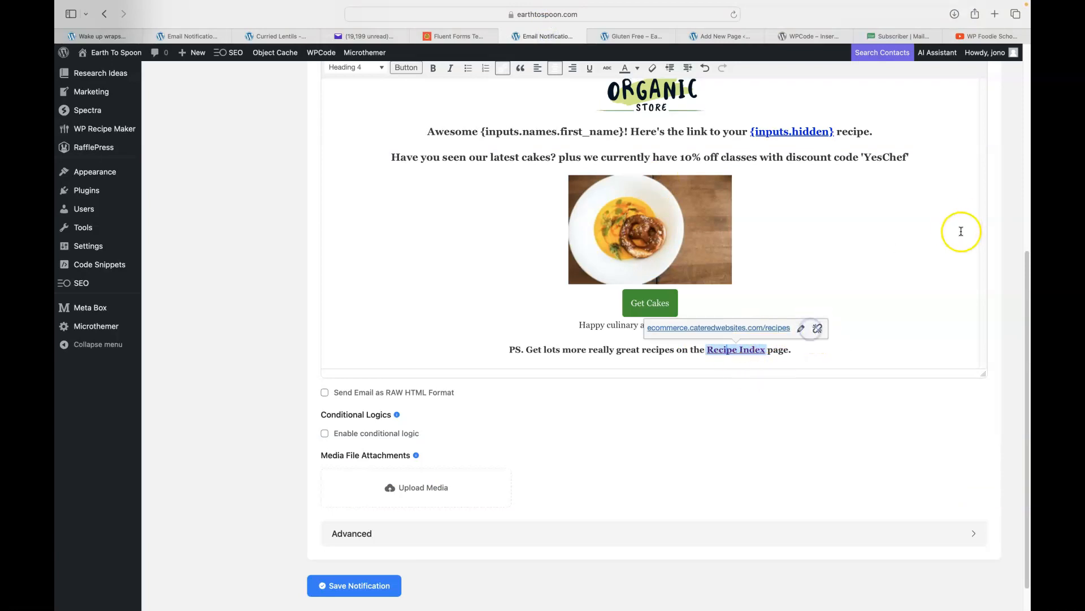
pyautogui.click(902, 240)
# Save the edited email notification.
pyautogui.scroll(-1, 899, 263)
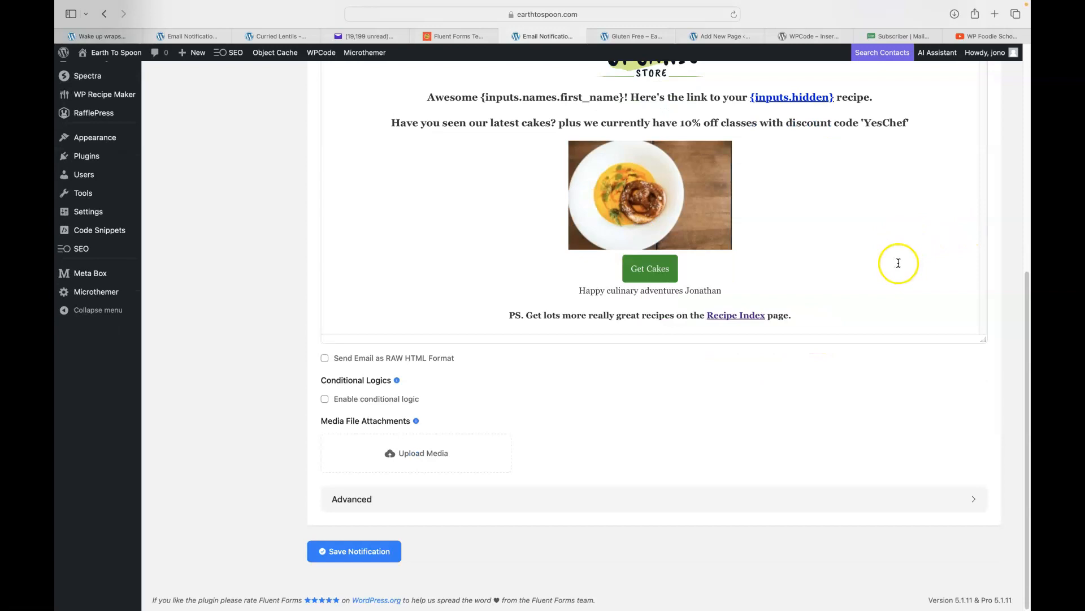
pyautogui.click(348, 551)
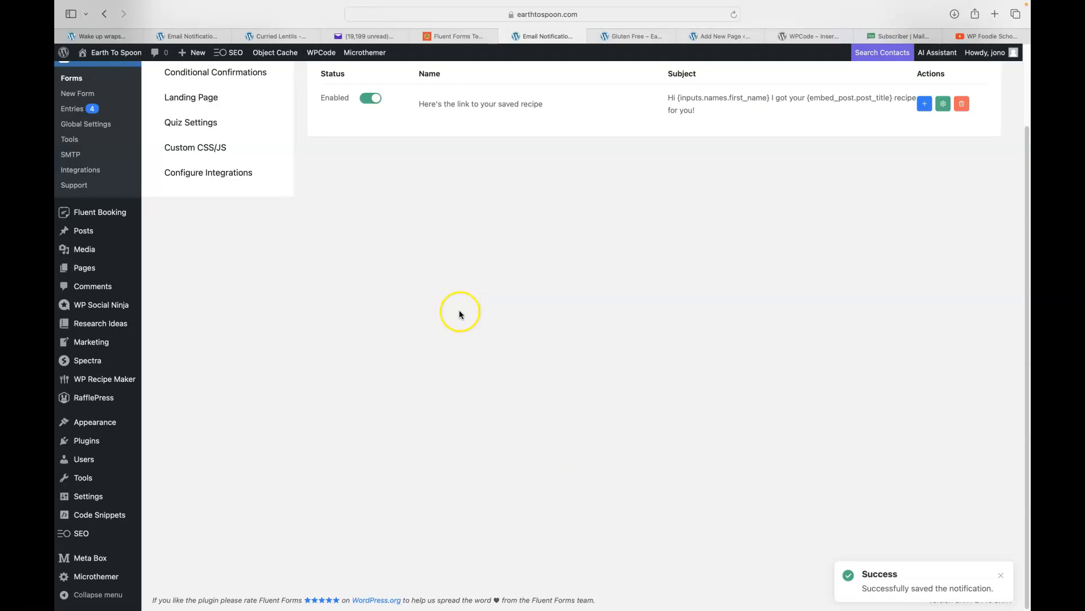
pyautogui.scroll(3, 458, 314)
# From the forms list, copy the Contact Form Demo shortcode [fluentform id="1"].
pyautogui.click(69, 173)
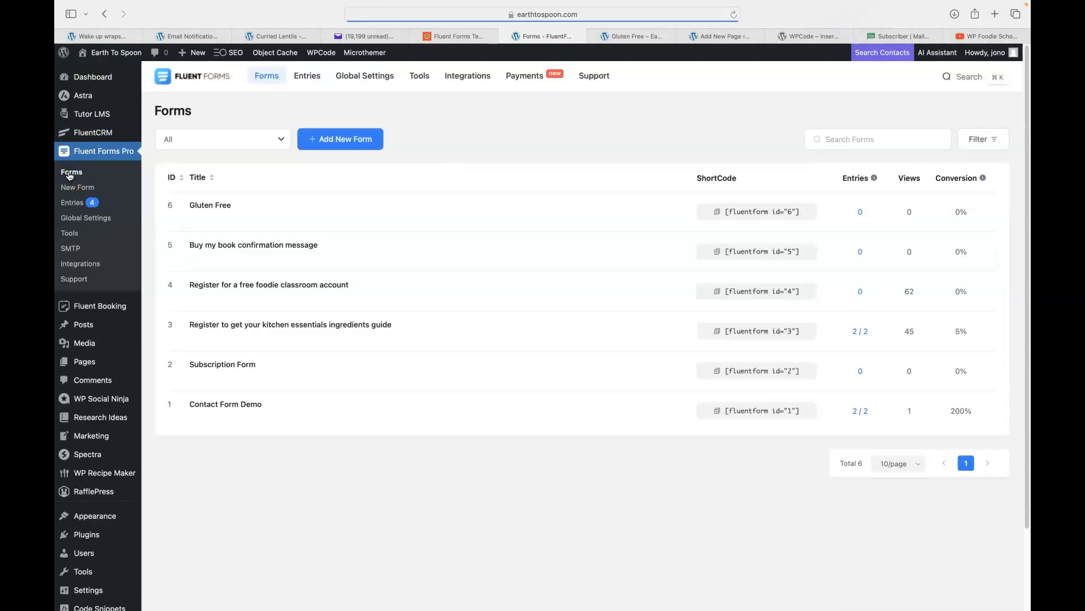
pyautogui.moveTo(226, 199)
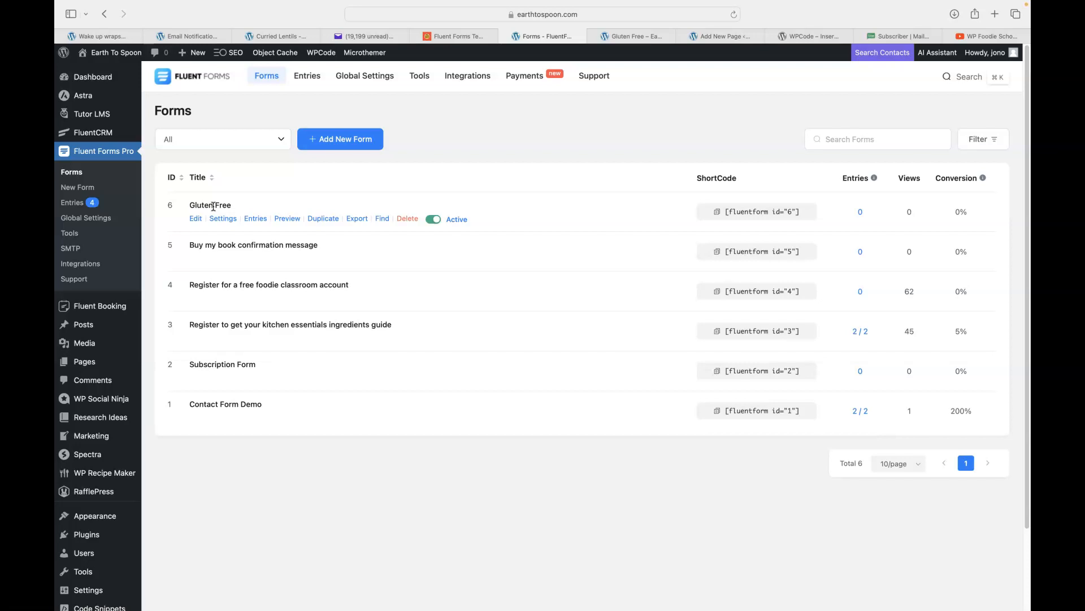
pyautogui.click(632, 36)
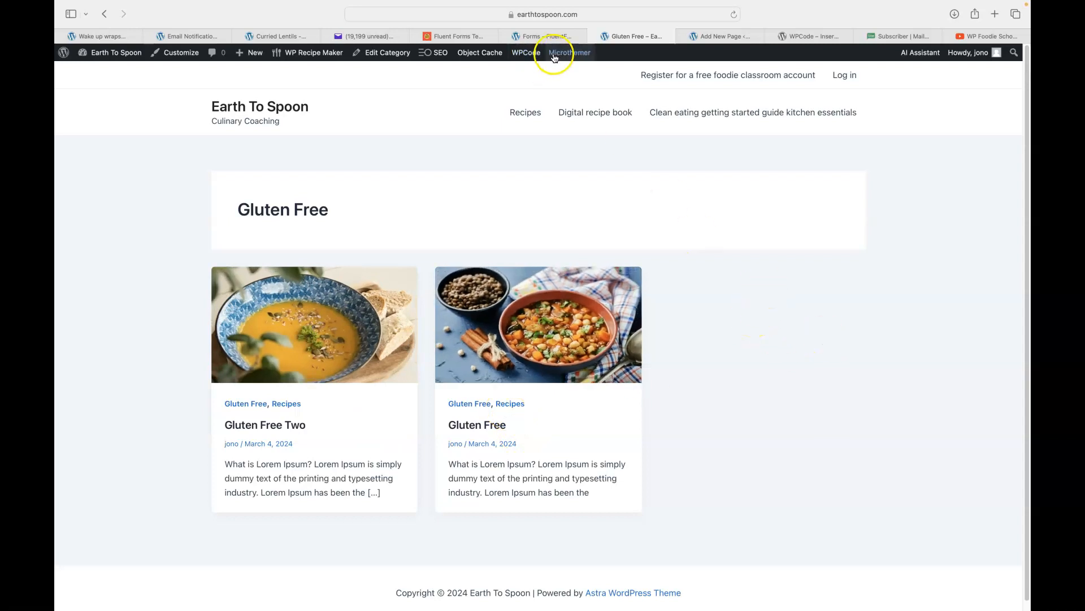
pyautogui.click(548, 36)
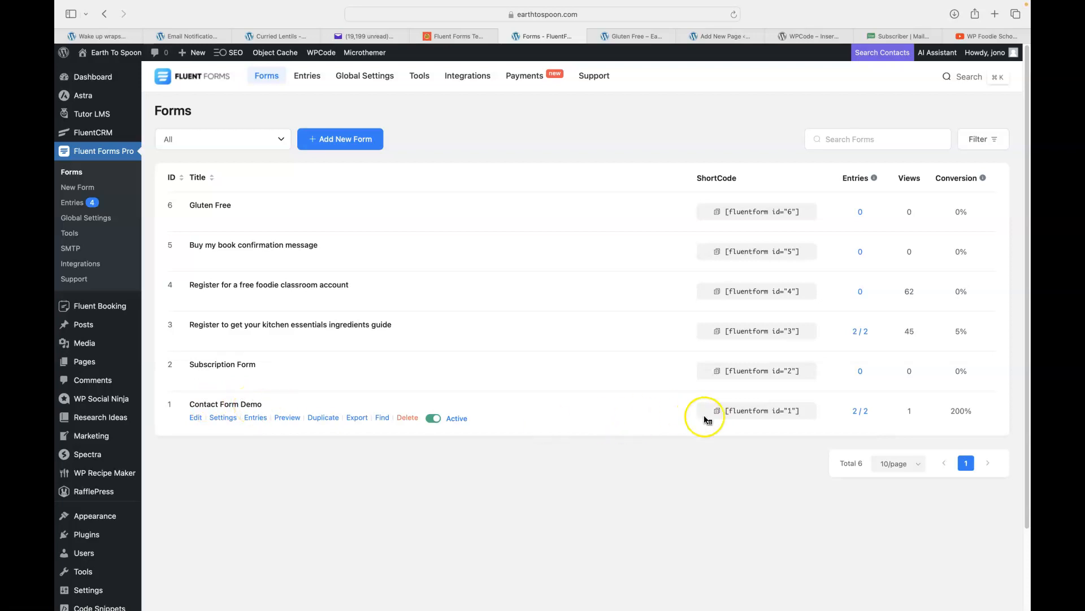
pyautogui.click(718, 412)
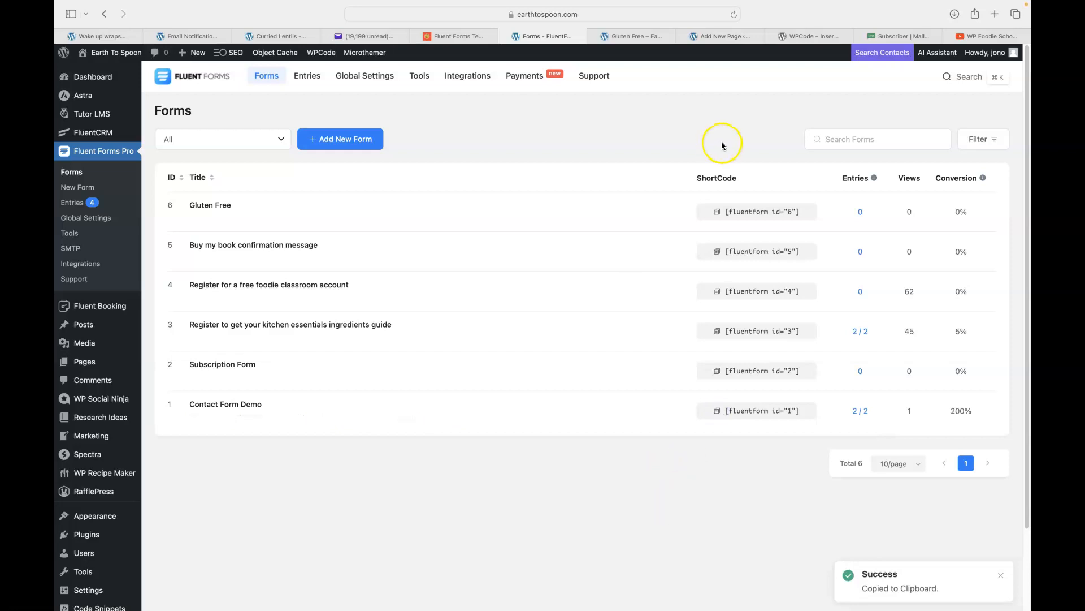
# On the Contact page, replace the Fluent Forms block with a new Shortcode block.
pyautogui.click(719, 37)
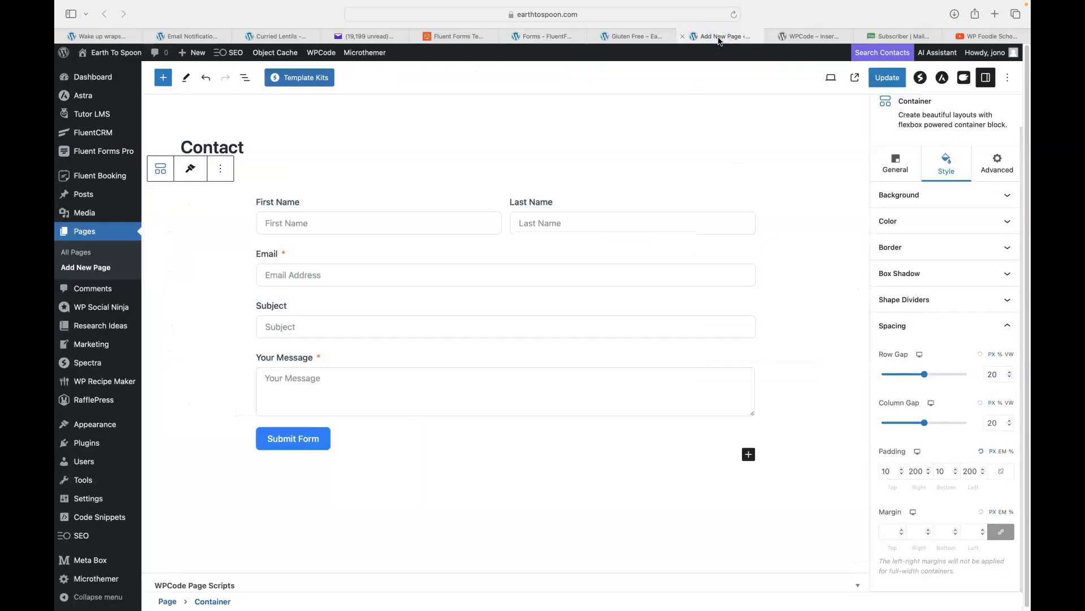
pyautogui.click(358, 239)
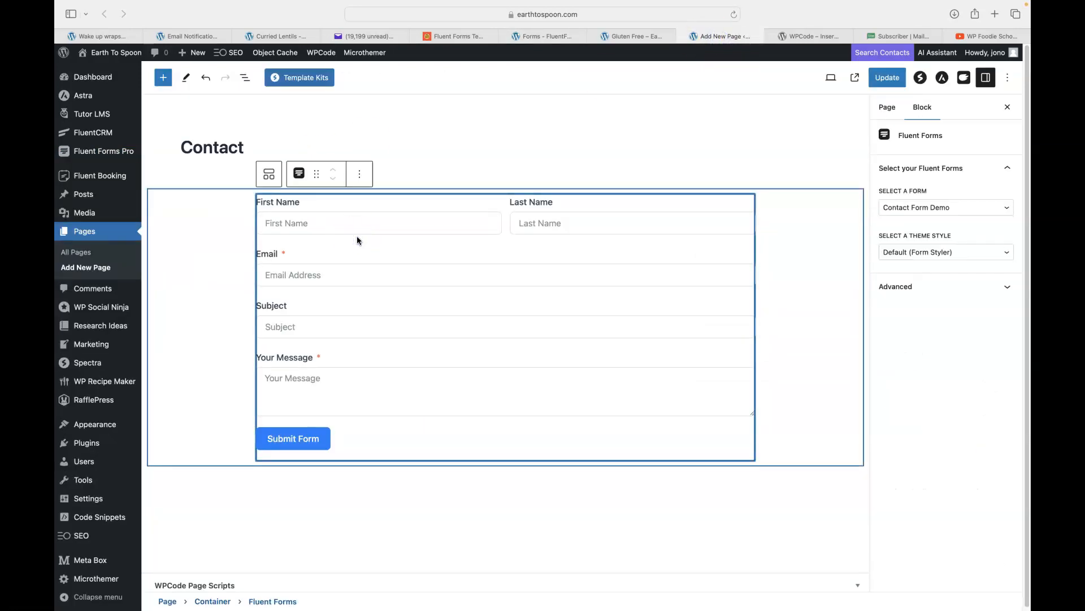
pyautogui.press('BackSpace')
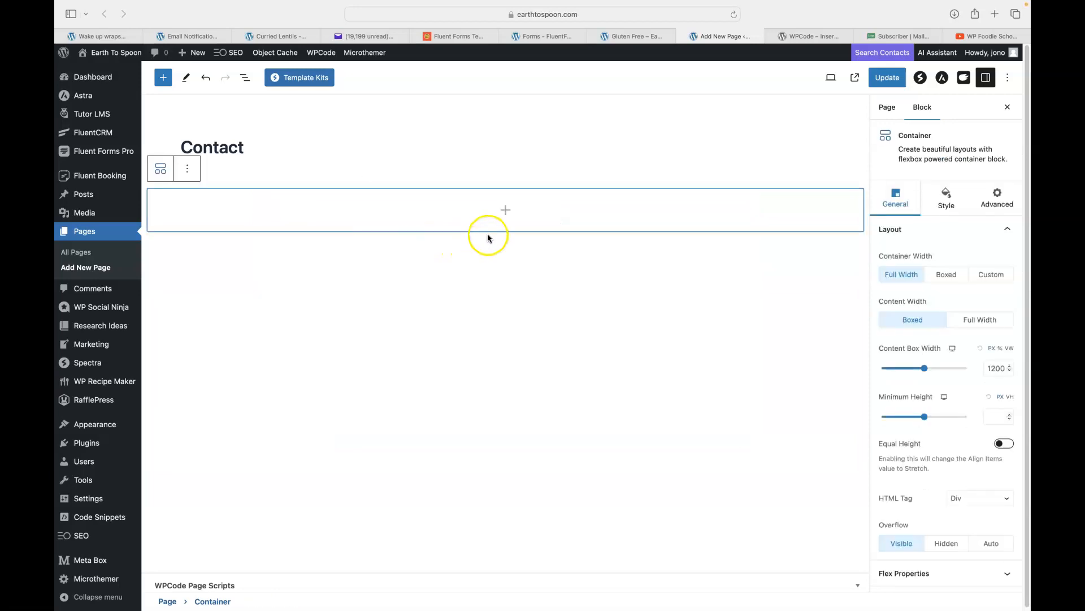
pyautogui.click(506, 211)
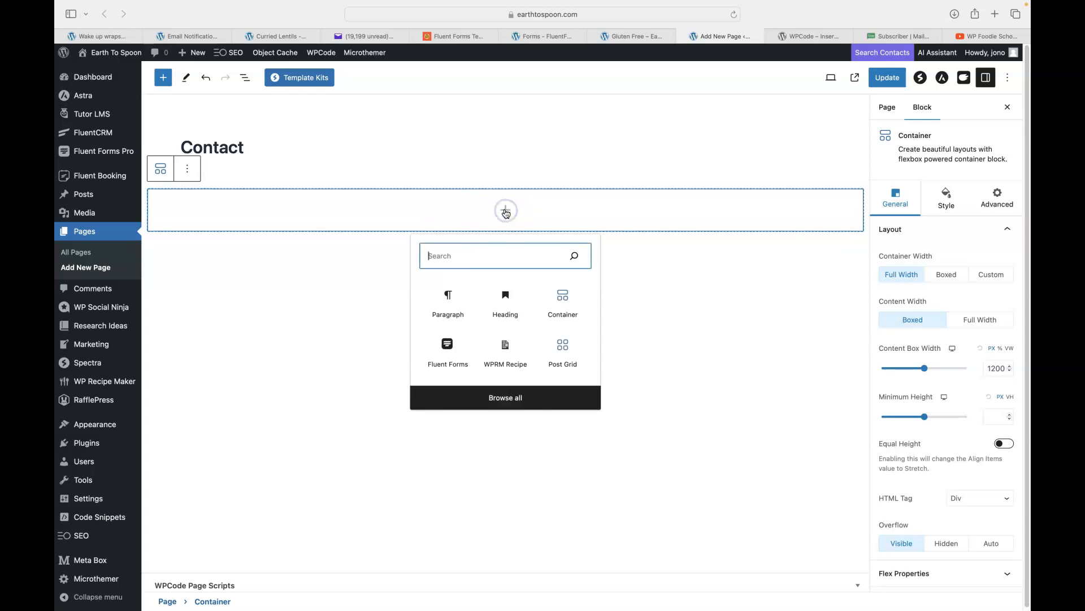
pyautogui.write('/sh')
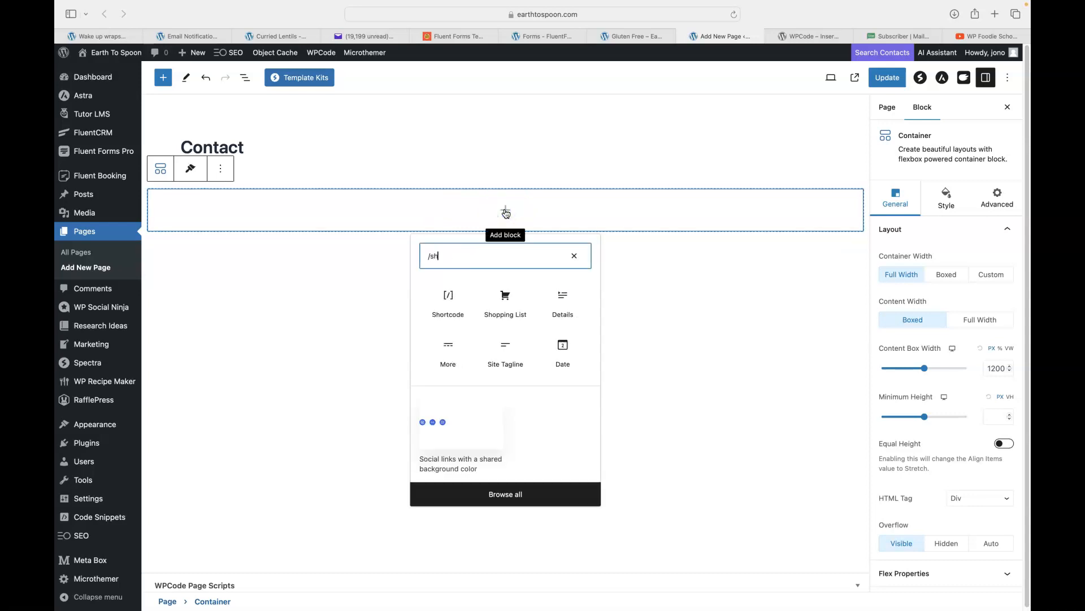
pyautogui.click(448, 294)
# Paste [fluentform id="1"] into the shortcode block, update the page and view it live.
pyautogui.press('super+v')
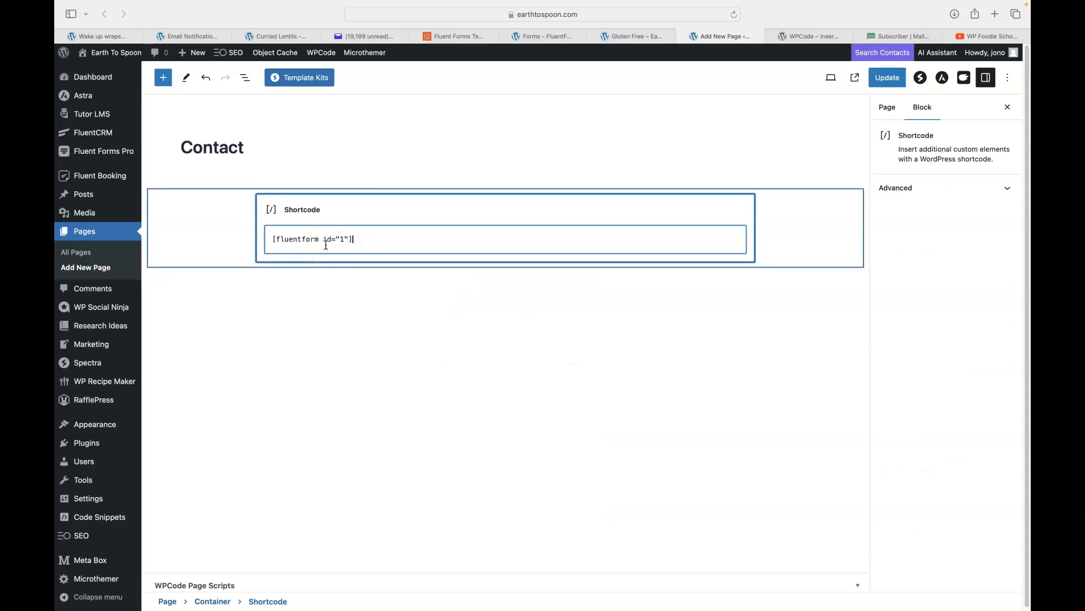
pyautogui.click(883, 79)
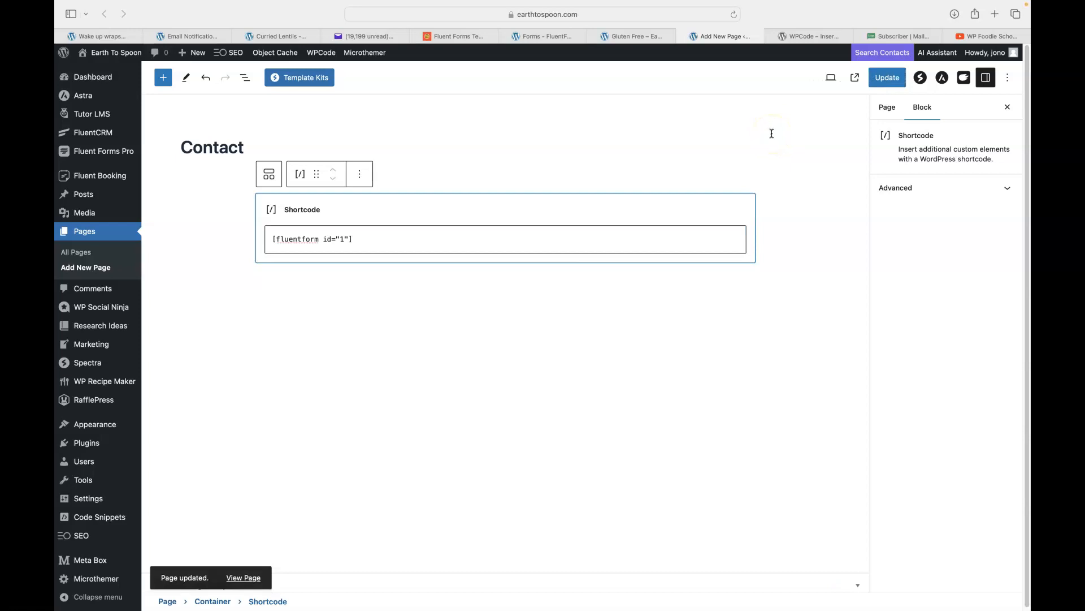
pyautogui.click(857, 80)
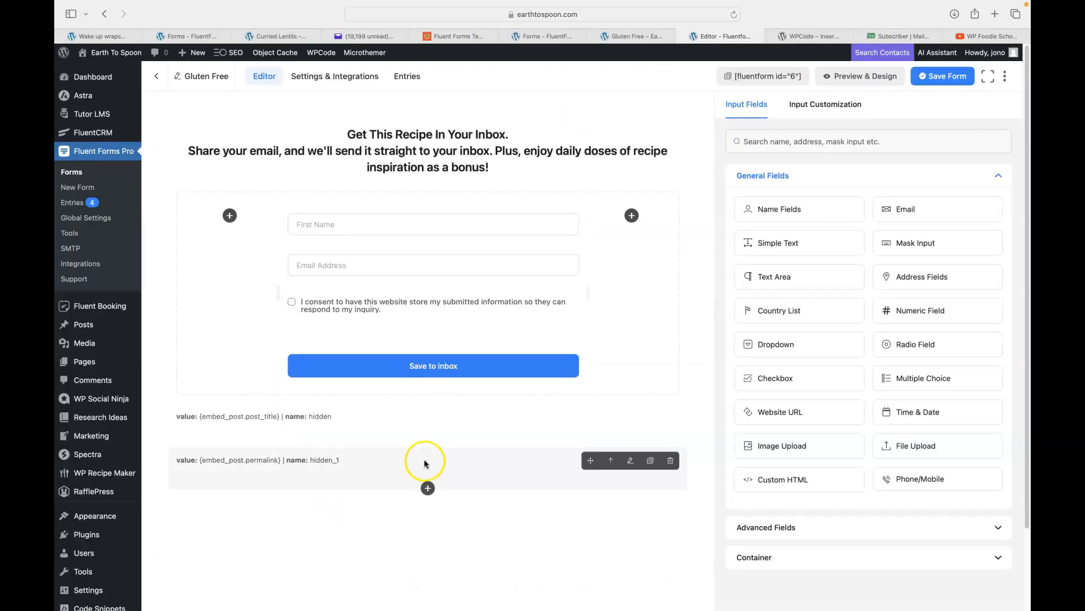
# Check the consent and First Name fields, then open the Gluten Free form's Preview & Design view.
pyautogui.click(299, 502)
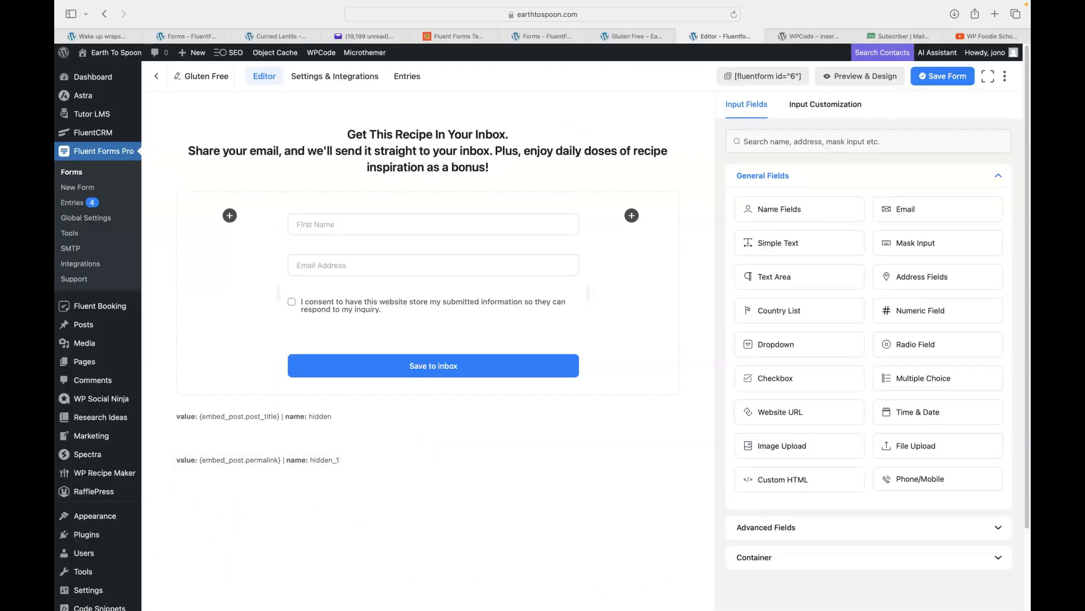
pyautogui.click(392, 312)
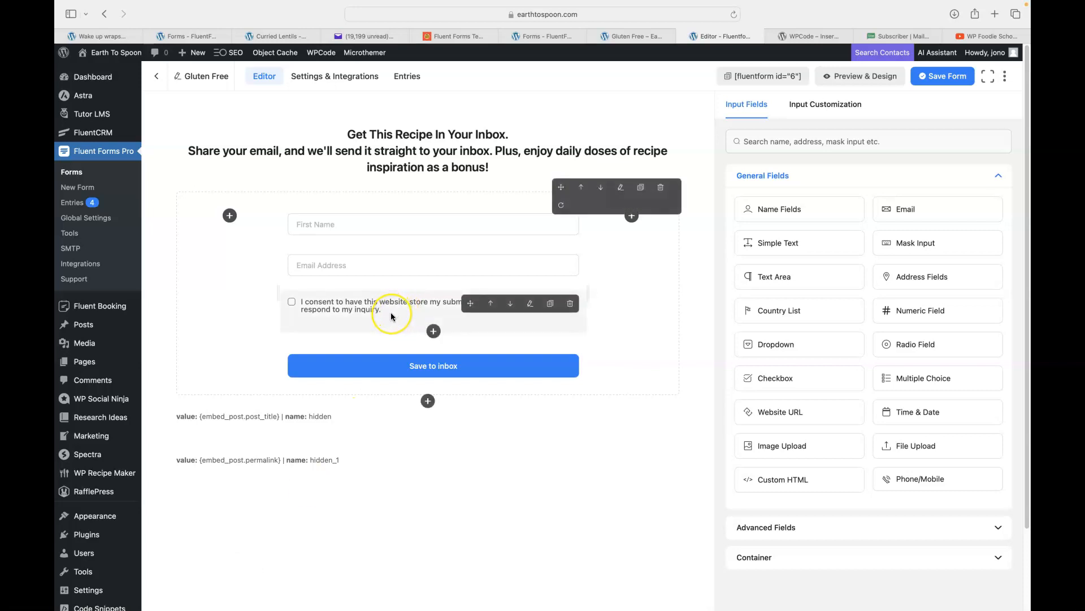
pyautogui.click(331, 235)
pyautogui.click(347, 233)
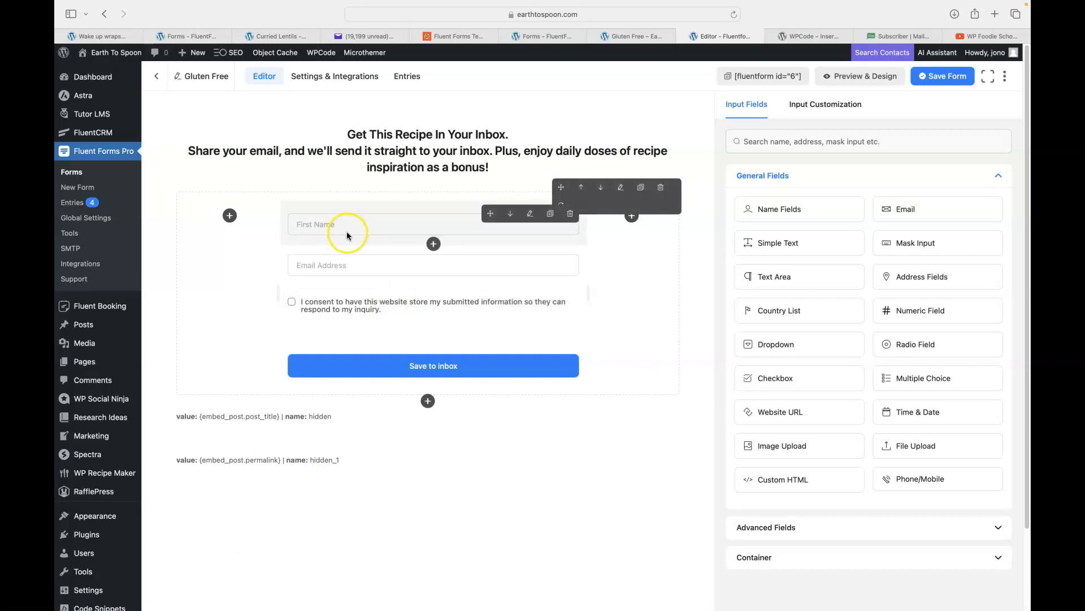
pyautogui.click(857, 83)
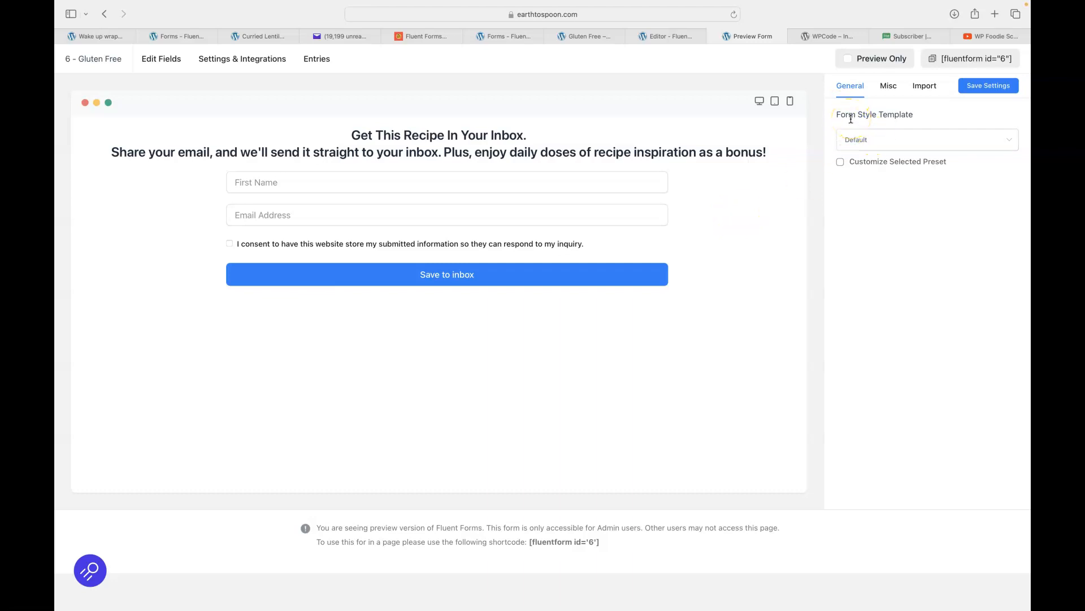
# Under Misc > Container Styles, set the salad photo (ella-olsson…-1.jpg) as the container background image.
pyautogui.click(925, 88)
pyautogui.click(889, 87)
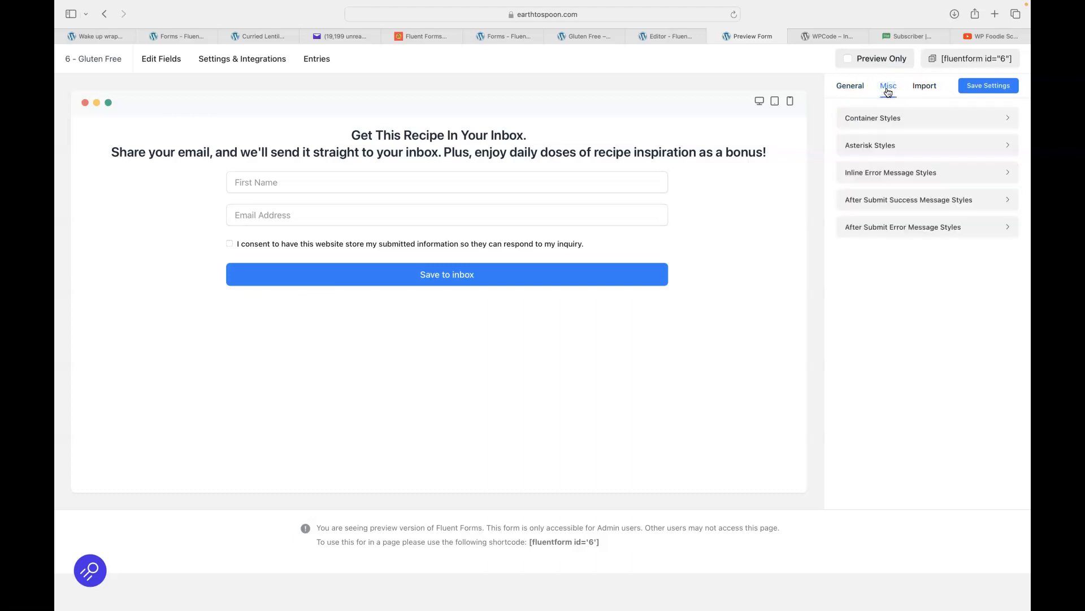
pyautogui.click(890, 120)
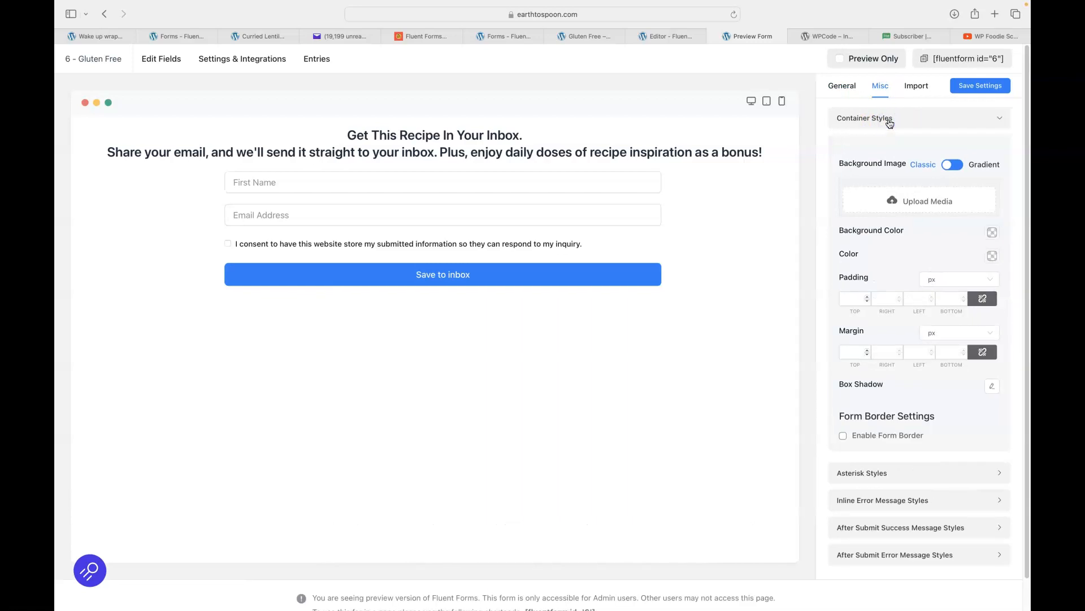
pyautogui.click(902, 211)
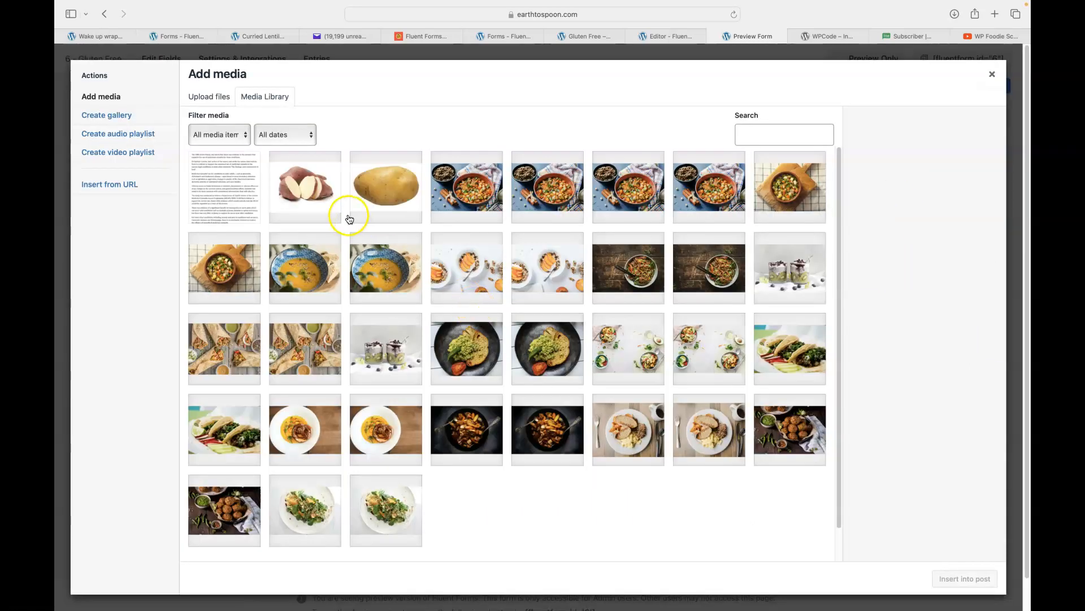
pyautogui.click(385, 281)
pyautogui.click(390, 281)
pyautogui.click(633, 321)
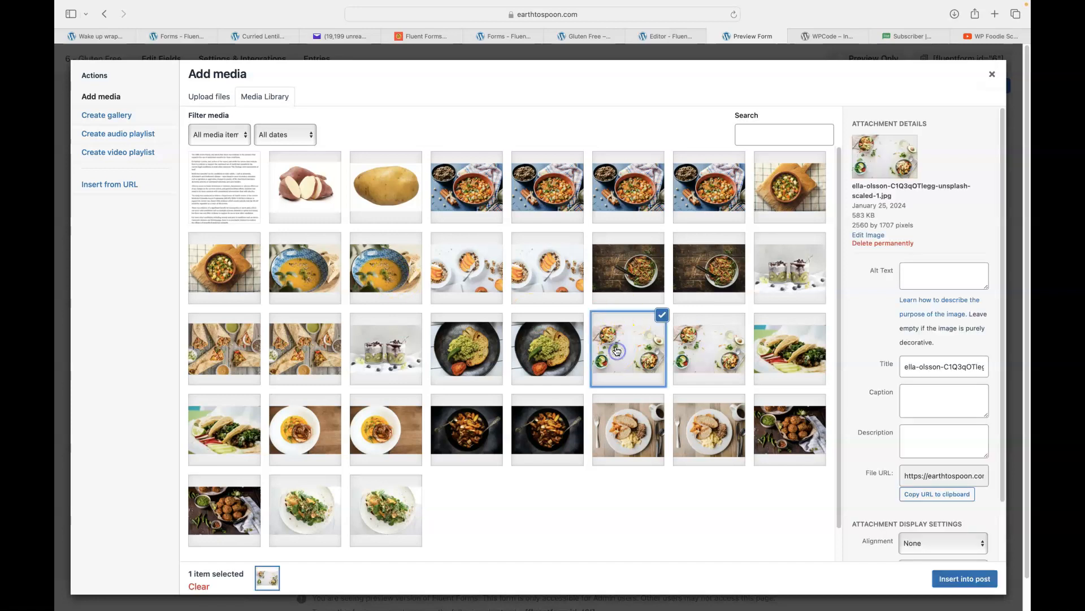
pyautogui.click(955, 588)
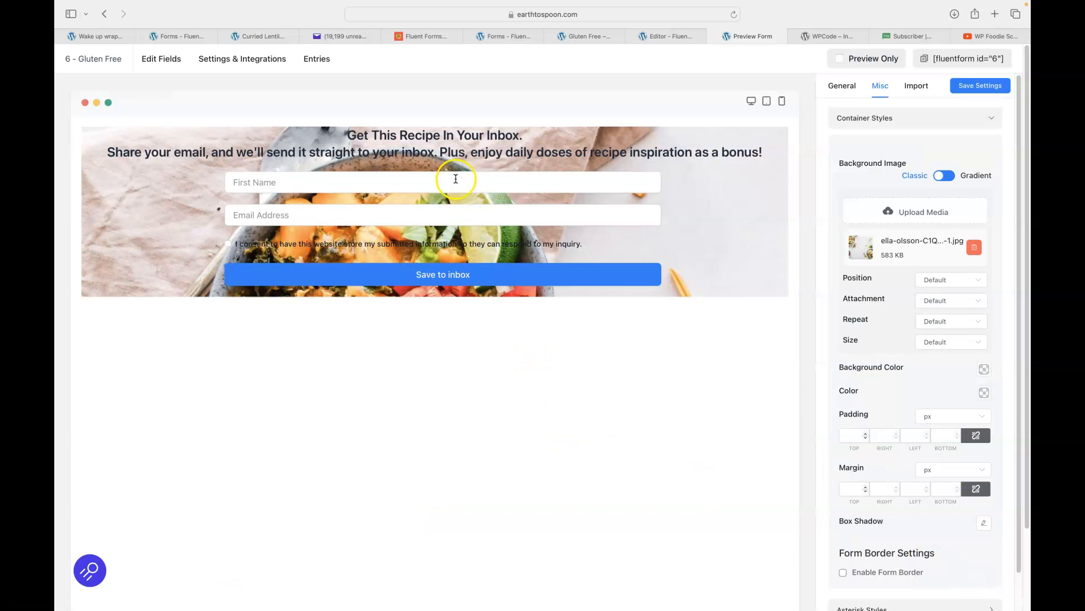
# Set the container padding to 30 on all sides.
pyautogui.click(850, 435)
pyautogui.write('30')
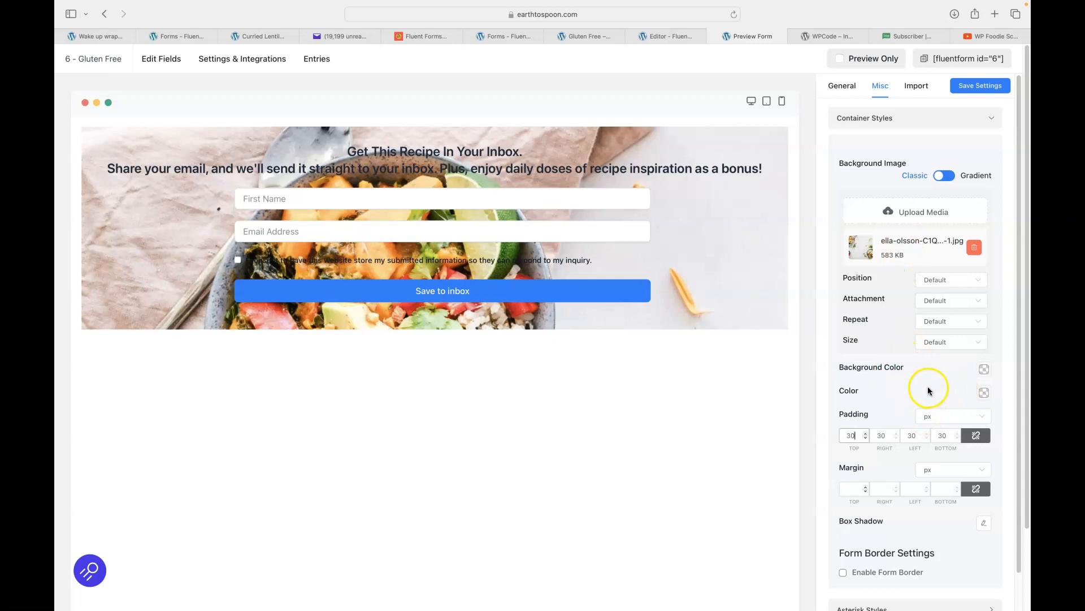
pyautogui.scroll(-5, 929, 390)
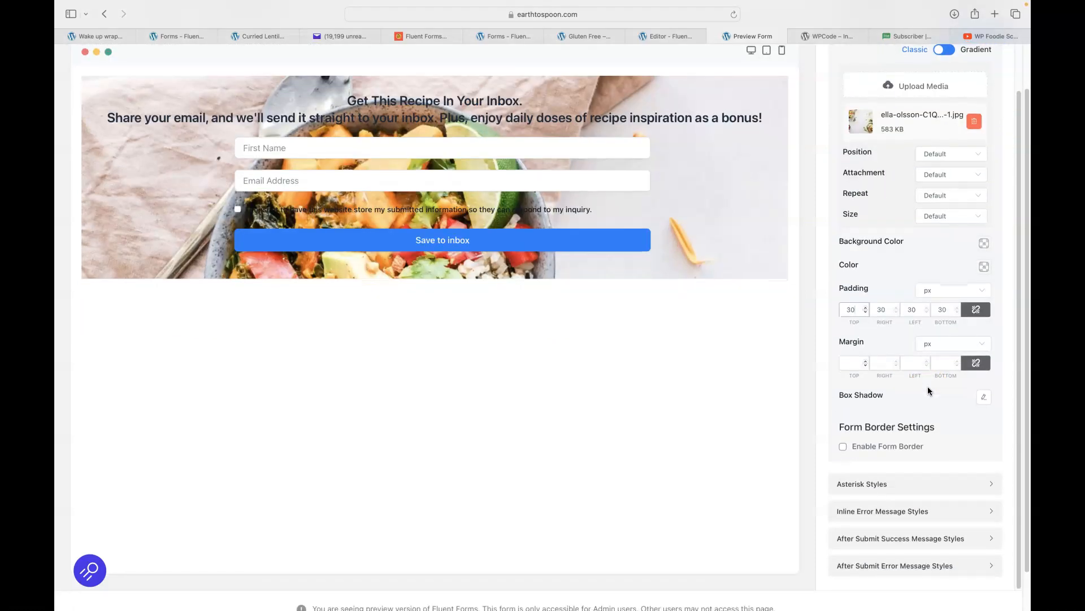
pyautogui.scroll(5, 928, 386)
# Make the container text colour red and its background colour red, rgba(181, 48, 48).
pyautogui.click(933, 388)
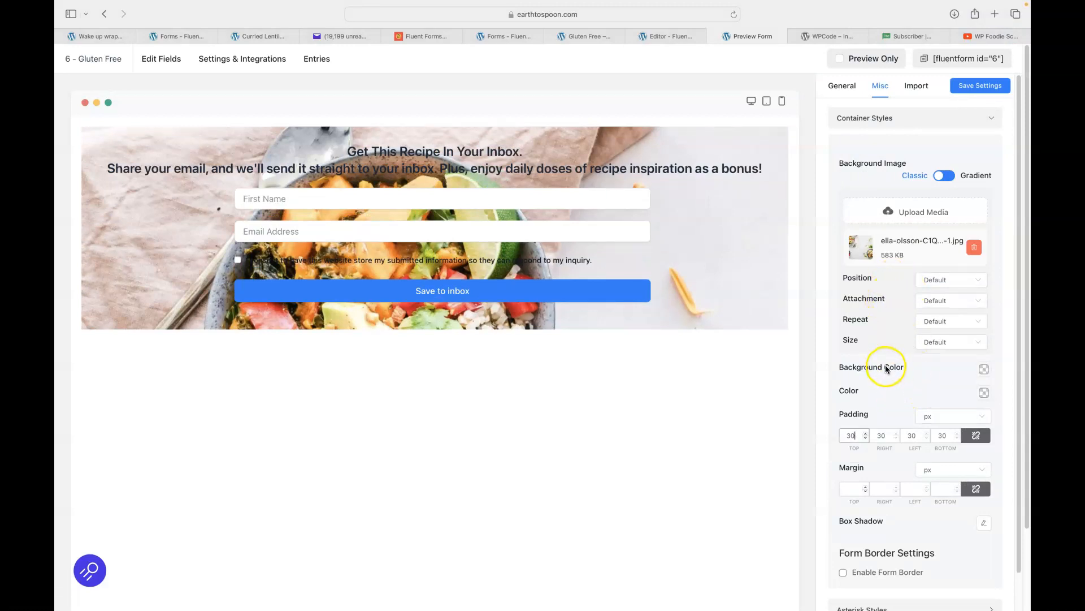
pyautogui.click(984, 393)
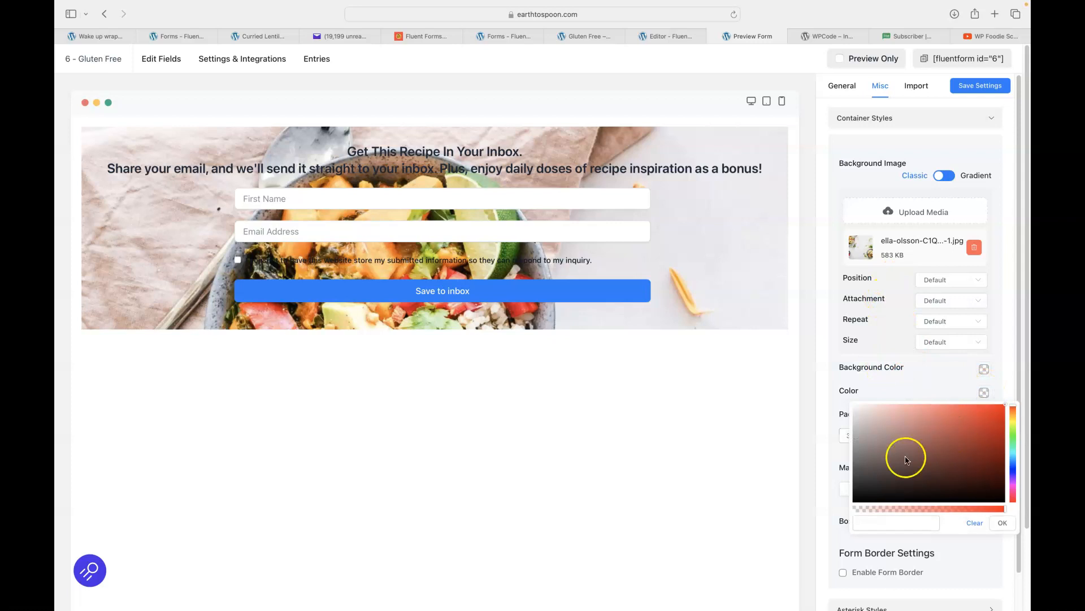
pyautogui.moveTo(962, 429); pyautogui.dragTo(970, 431)
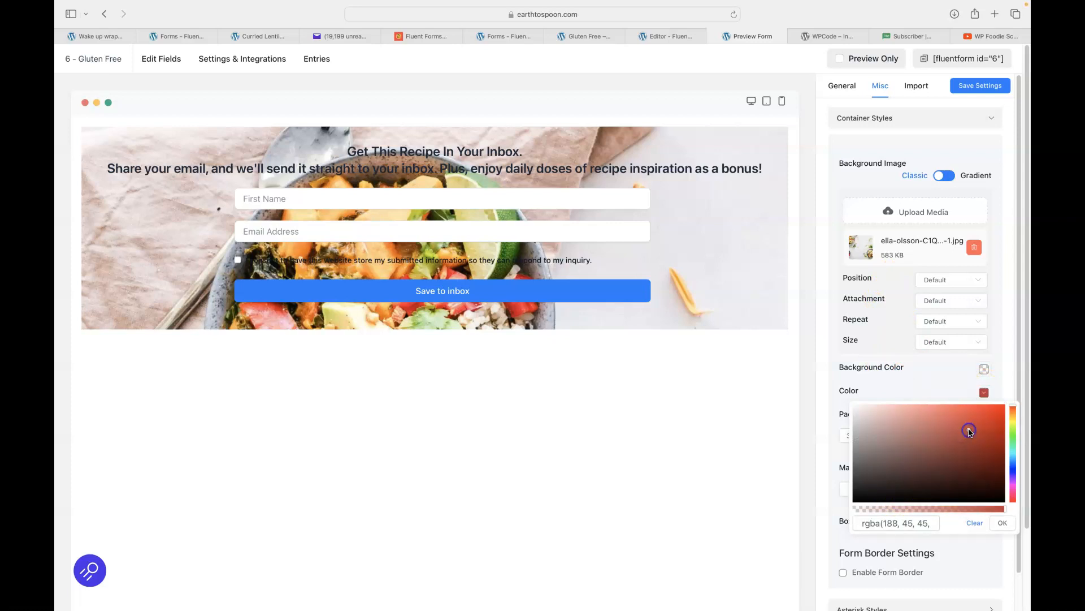
pyautogui.click(932, 385)
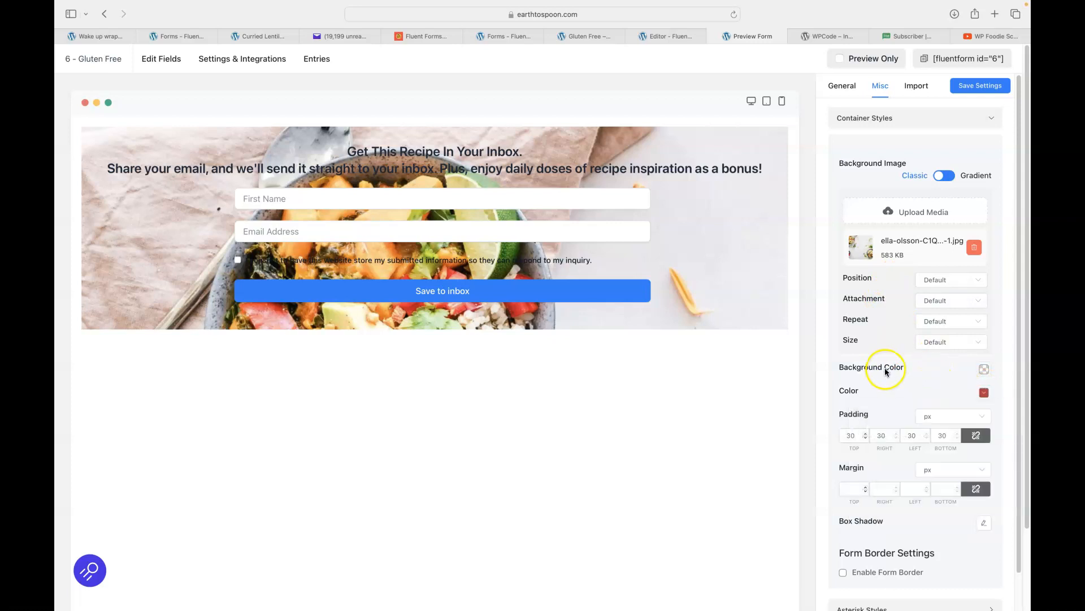
pyautogui.click(984, 369)
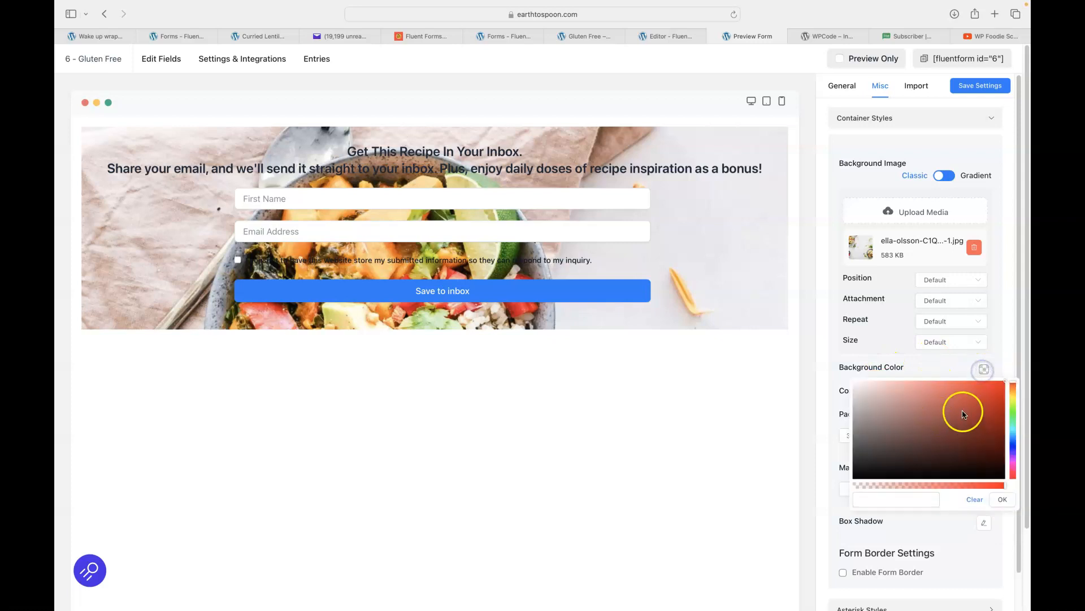
pyautogui.click(966, 411)
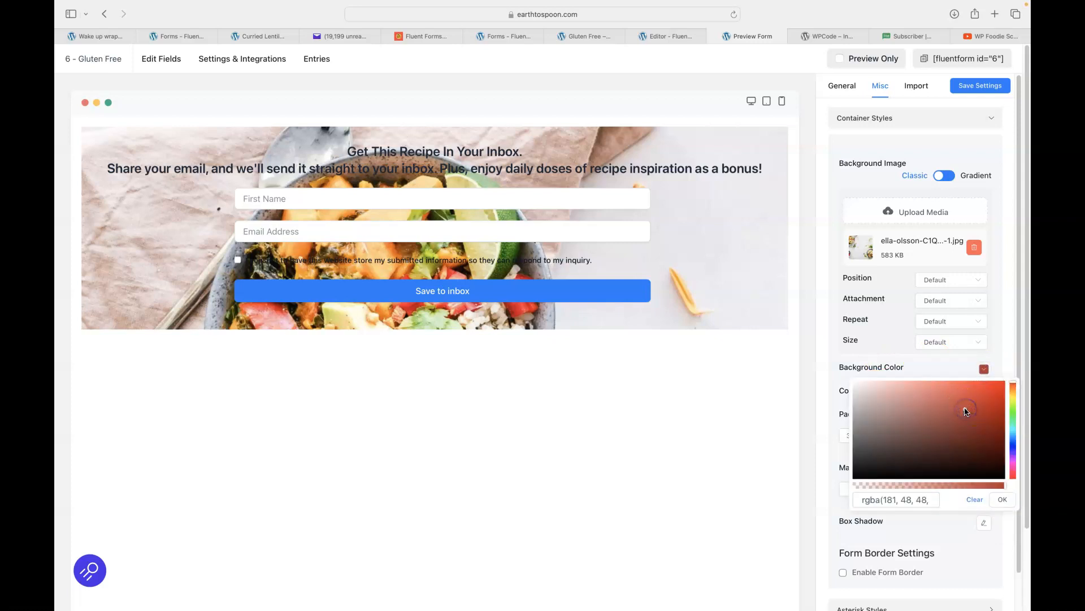
pyautogui.click(930, 367)
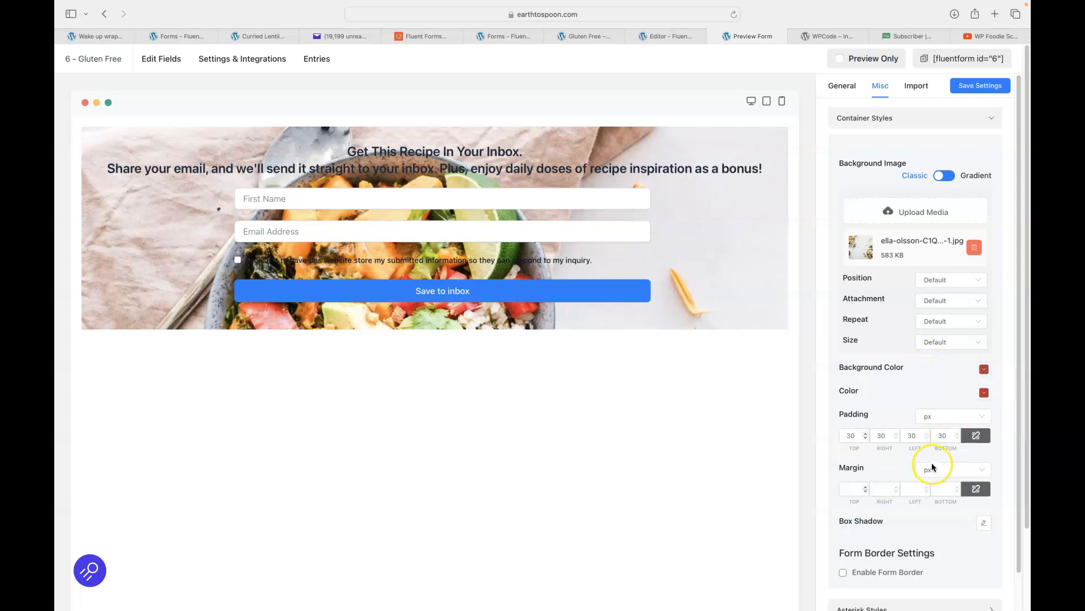
pyautogui.scroll(-4, 907, 444)
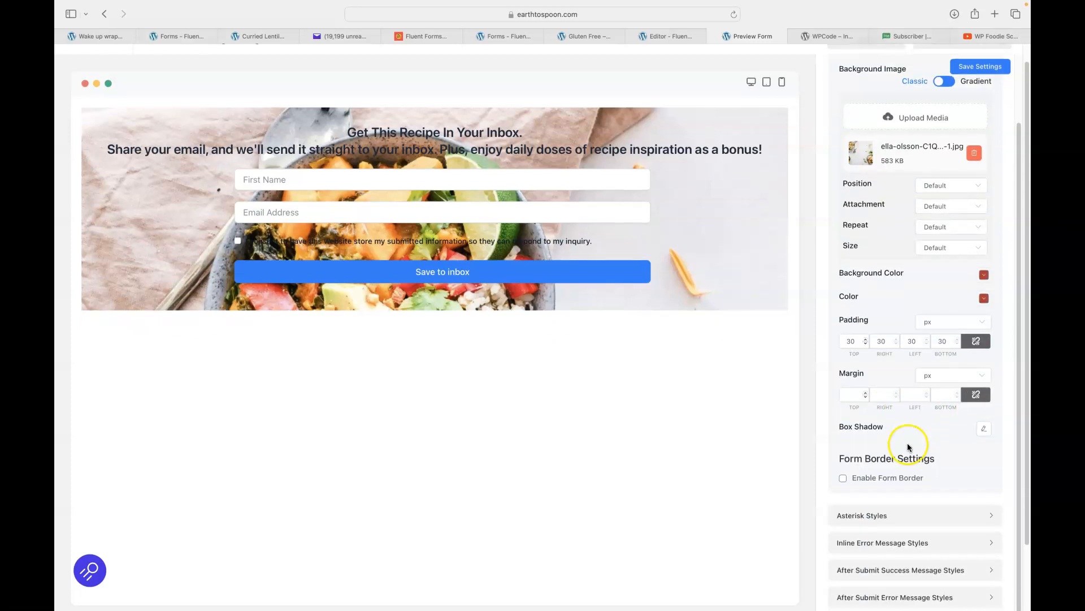
pyautogui.scroll(6, 907, 444)
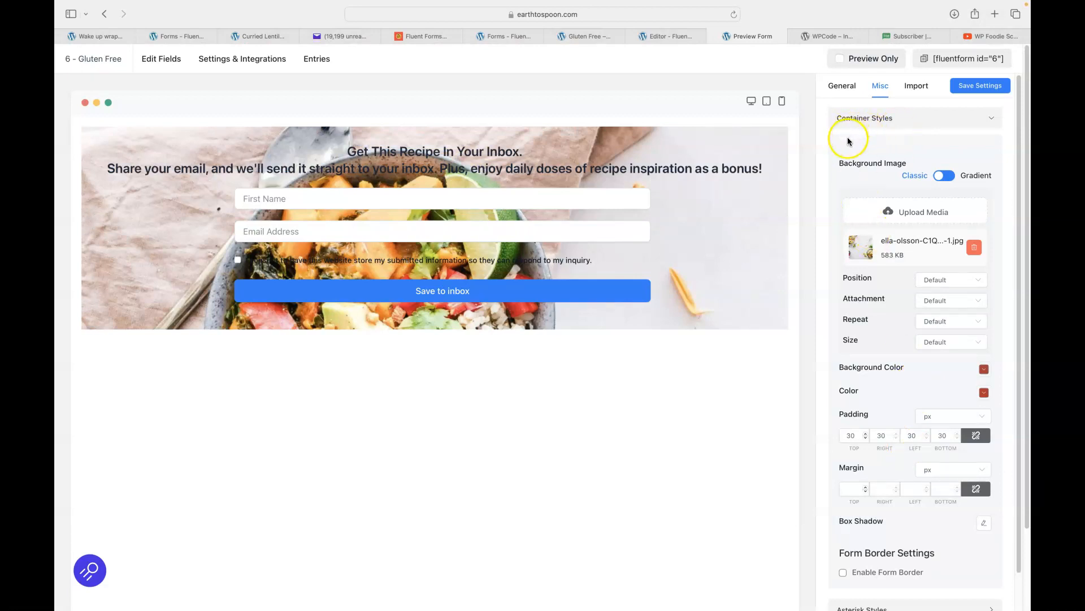
# Remove the salad background photo and try the Modern (Bold) template with preset customizing on.
pyautogui.click(974, 247)
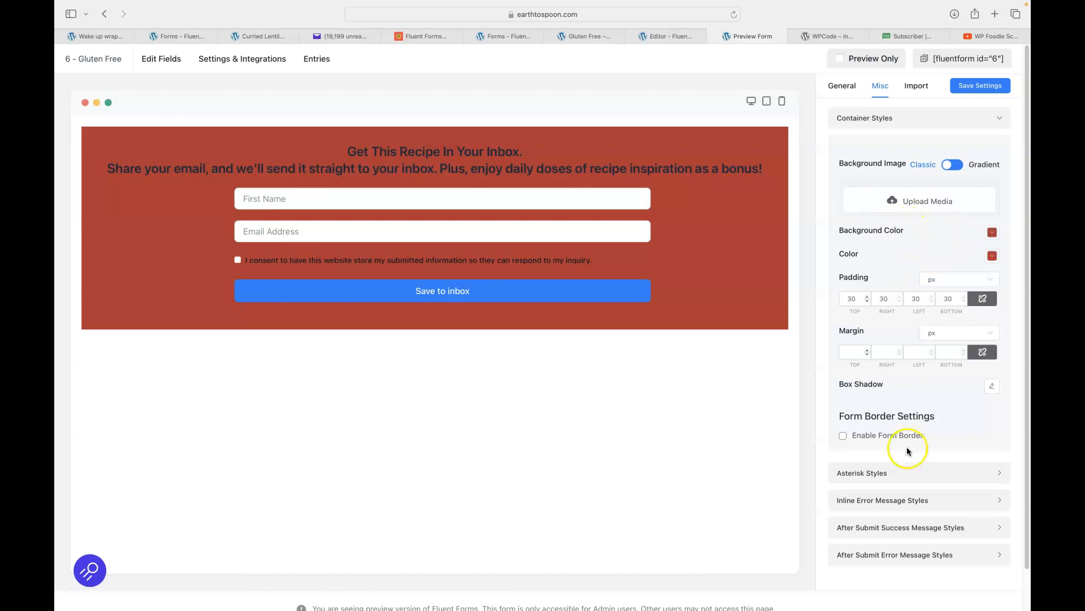
pyautogui.click(840, 88)
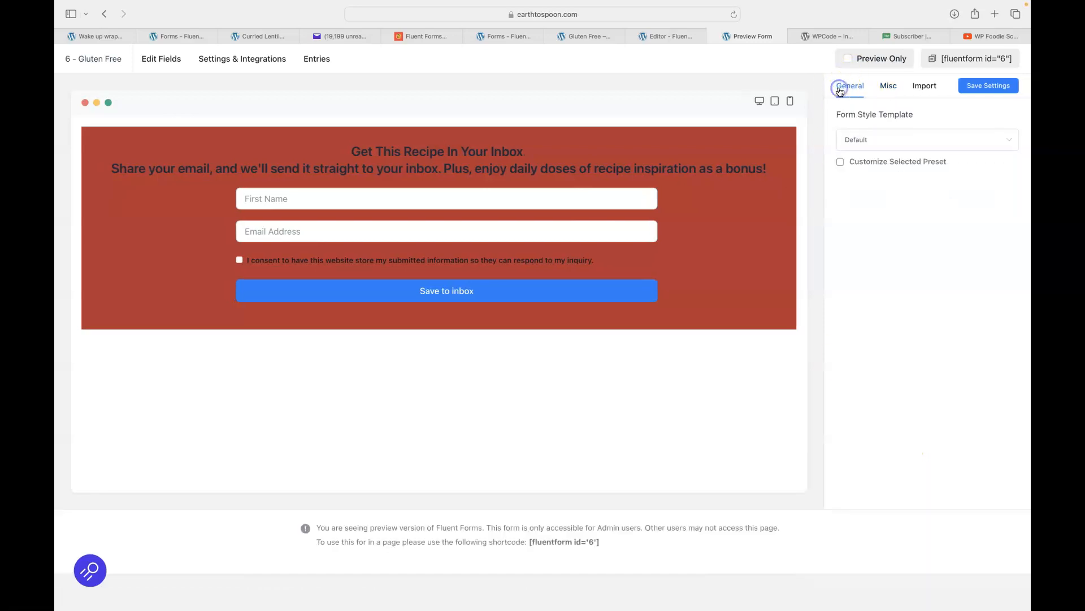
pyautogui.click(860, 143)
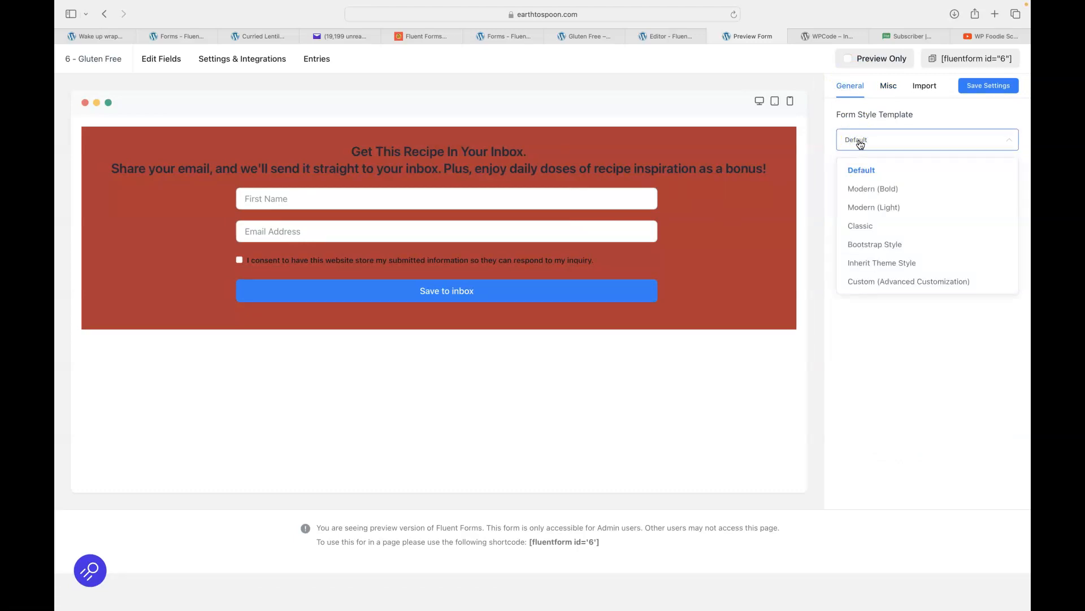
pyautogui.click(868, 192)
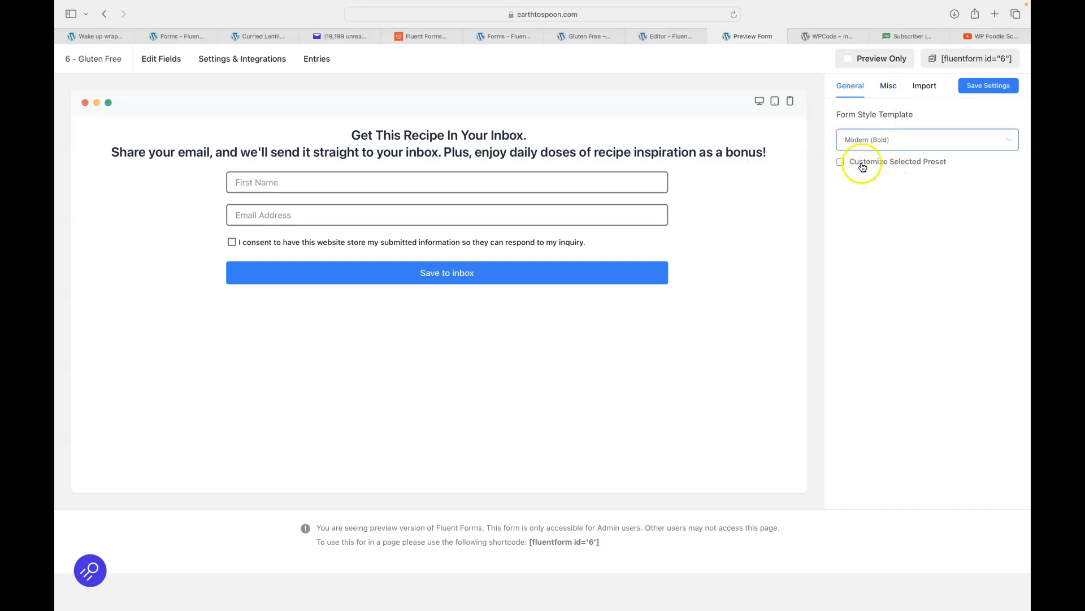
pyautogui.click(841, 163)
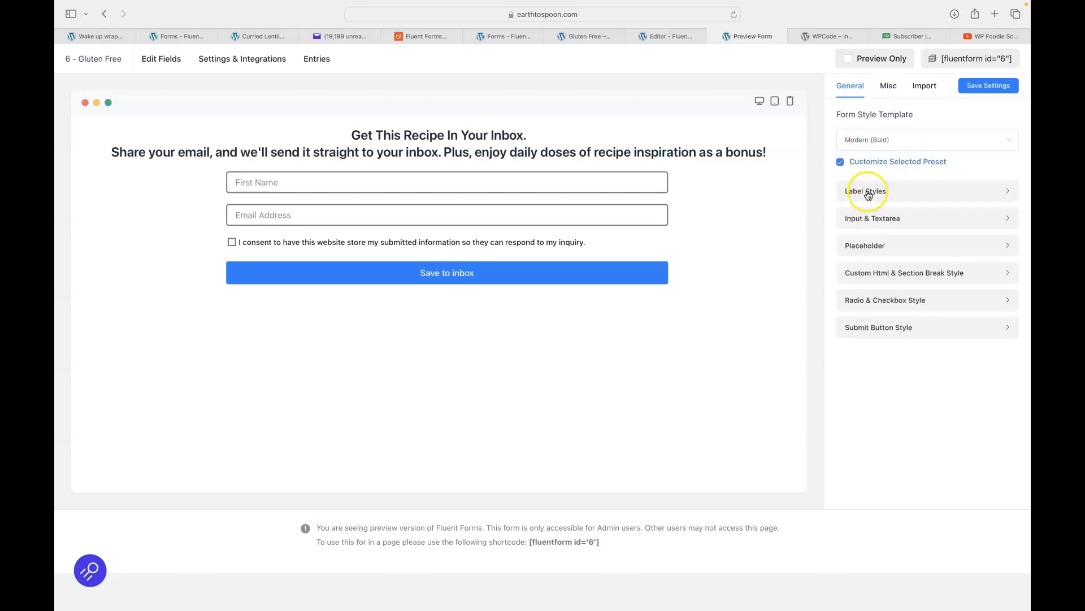
# Try the Modern (Light), Classic and Bootstrap templates, settling on Inherit Theme Style.
pyautogui.click(856, 141)
pyautogui.click(866, 205)
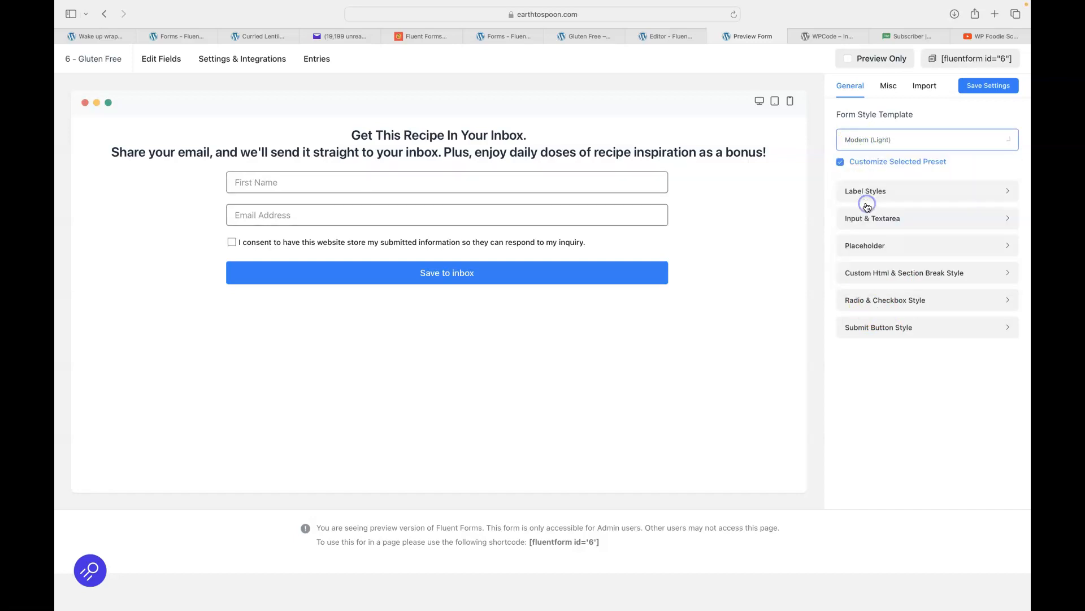
pyautogui.click(864, 140)
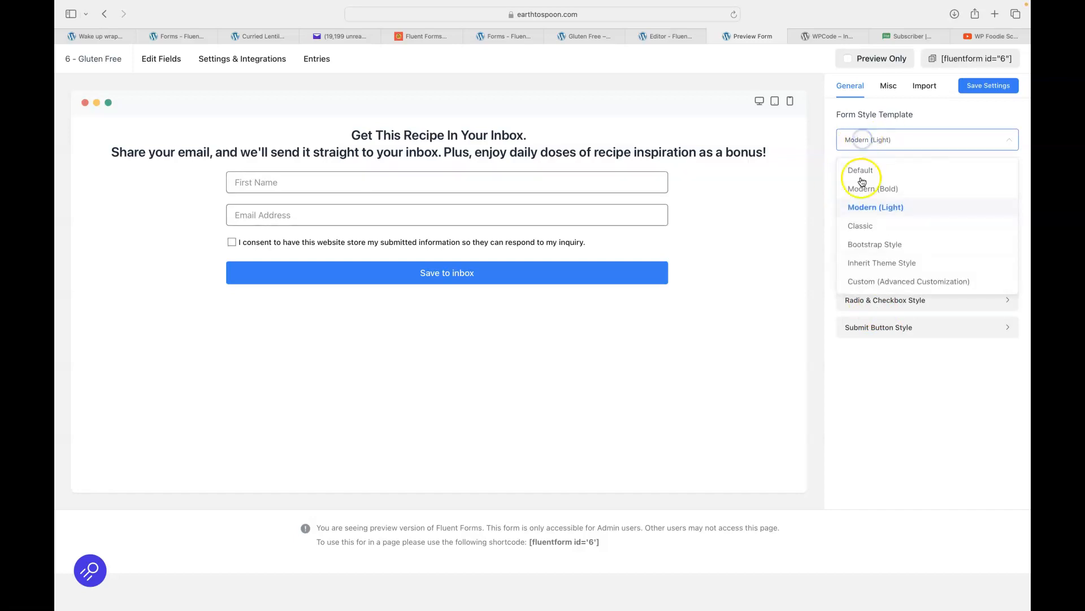
pyautogui.click(864, 228)
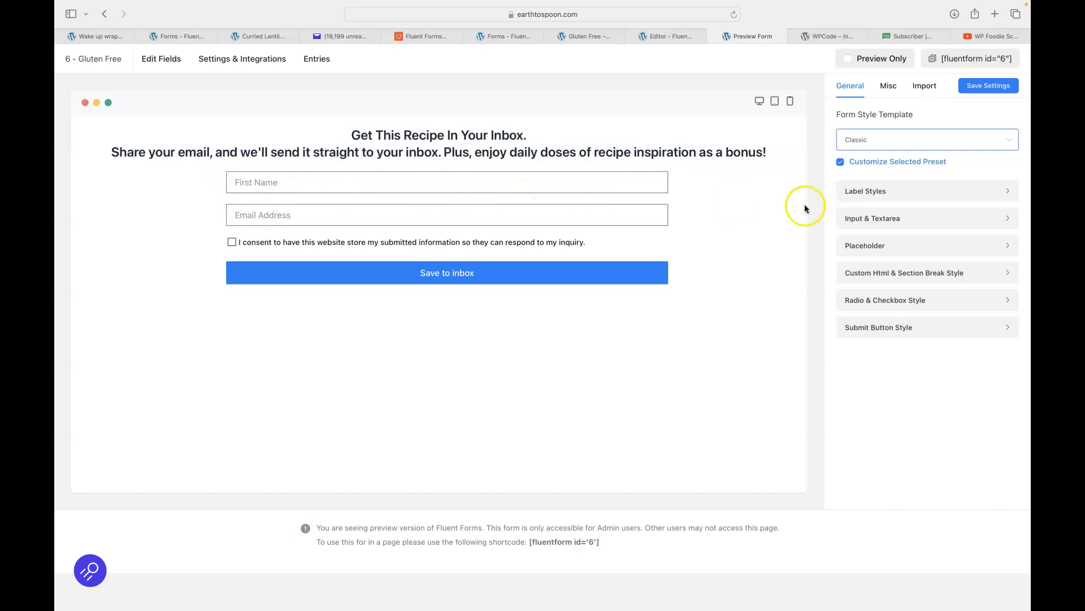
pyautogui.click(852, 141)
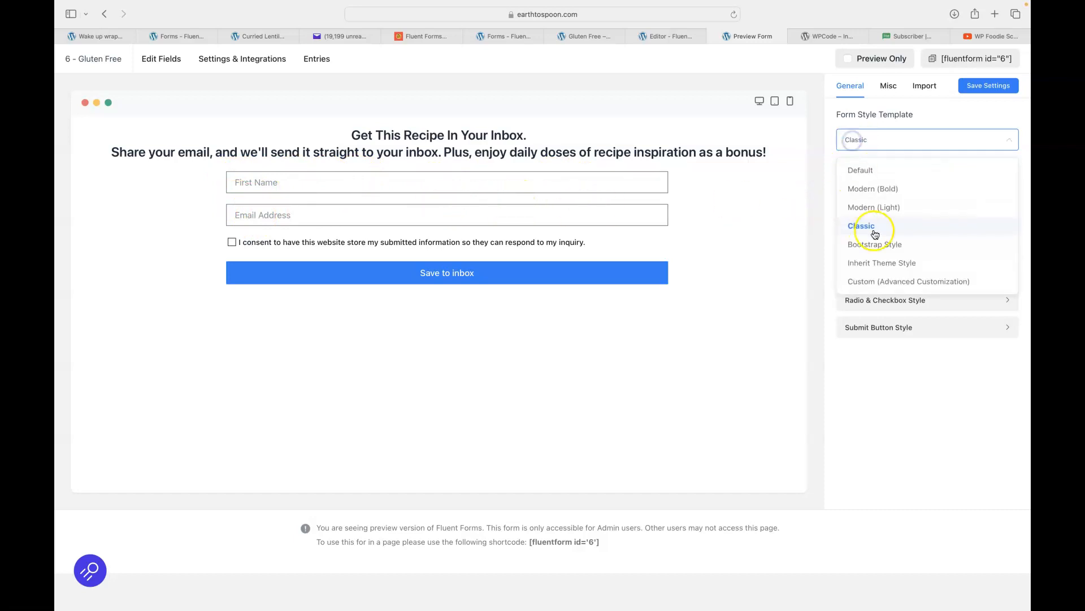
pyautogui.click(864, 246)
pyautogui.click(856, 141)
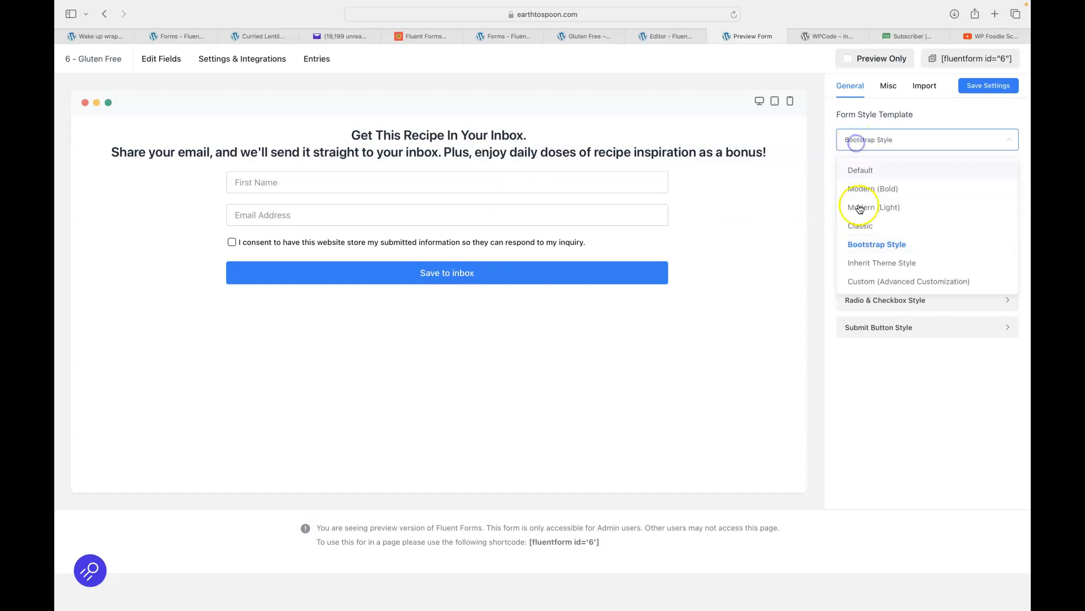
pyautogui.click(860, 262)
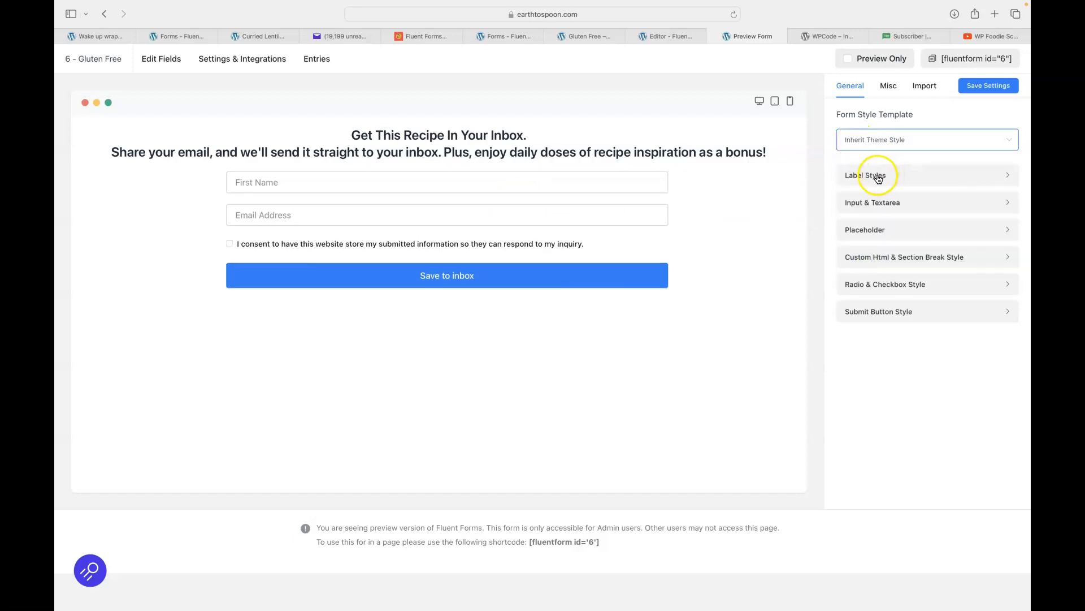
# Expand Submit Button Style and review the button width unit options.
pyautogui.click(859, 316)
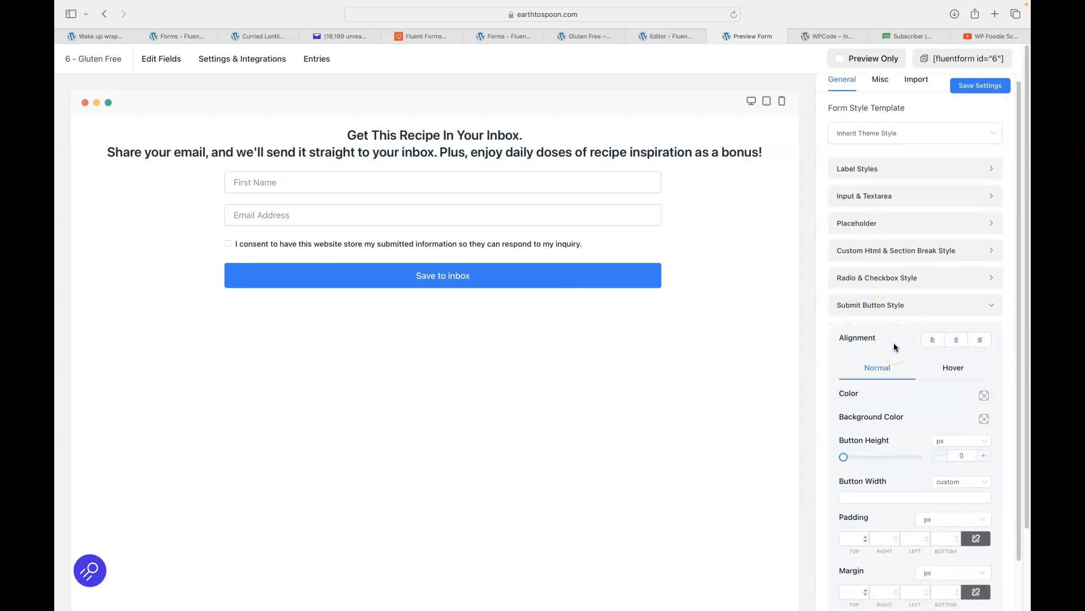
pyautogui.scroll(-1, 894, 343)
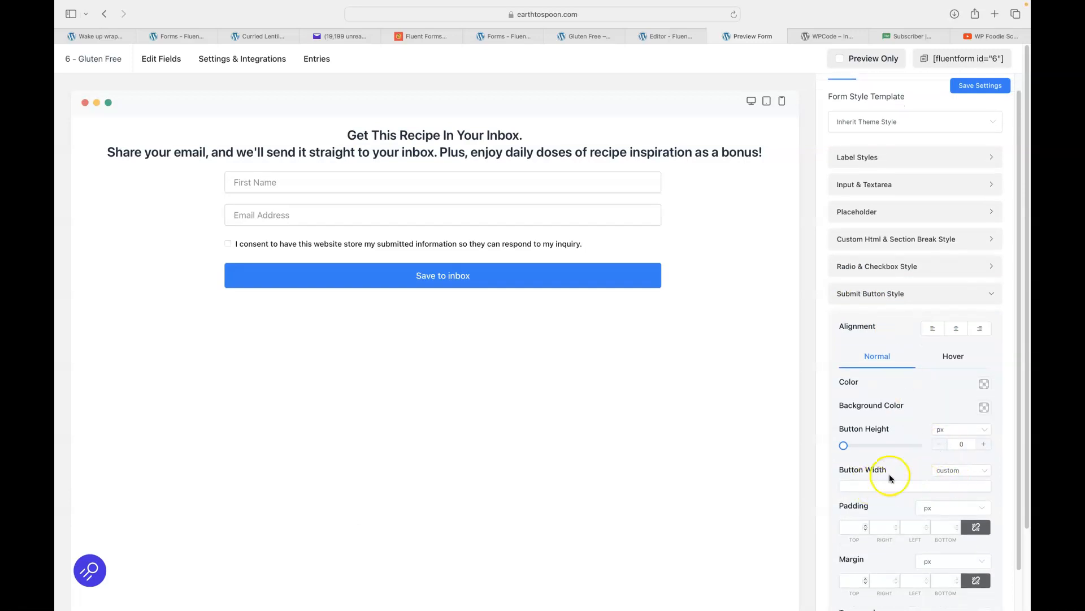
pyautogui.click(959, 474)
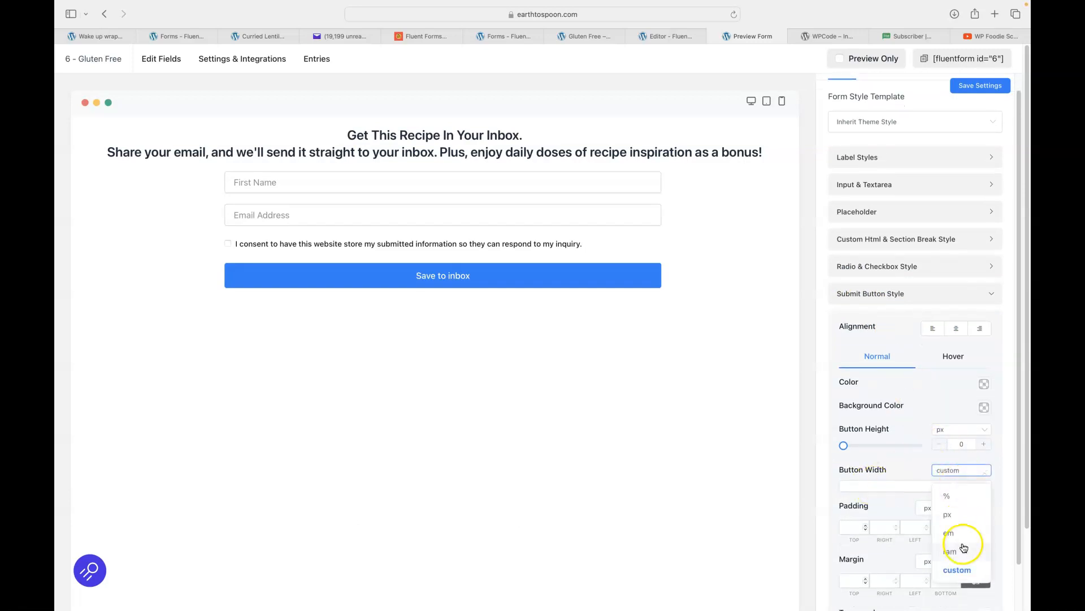
pyautogui.click(909, 430)
pyautogui.scroll(-5, 910, 428)
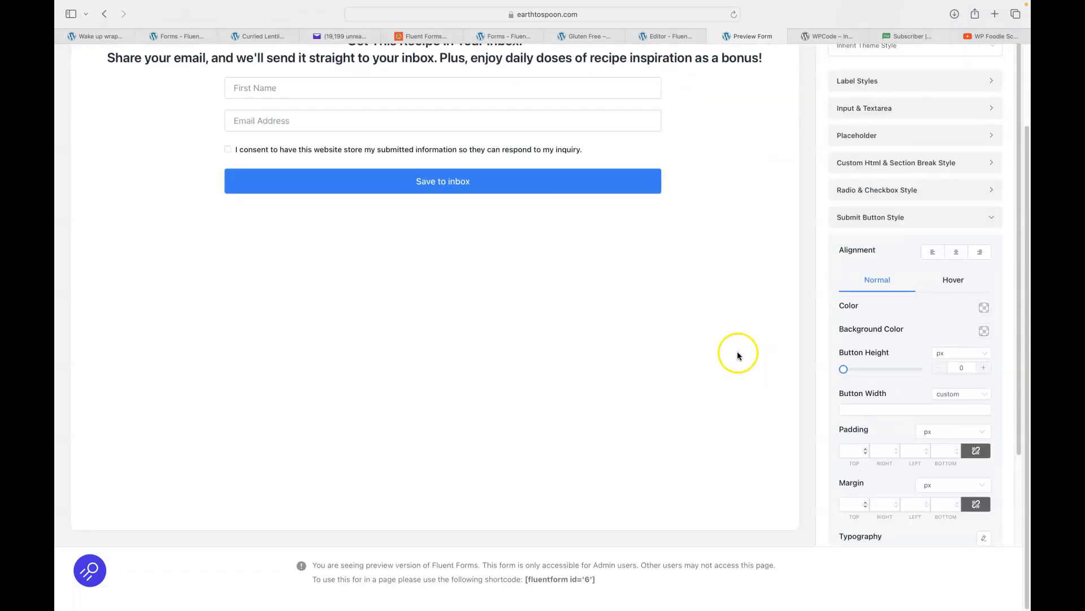
pyautogui.scroll(3, 713, 346)
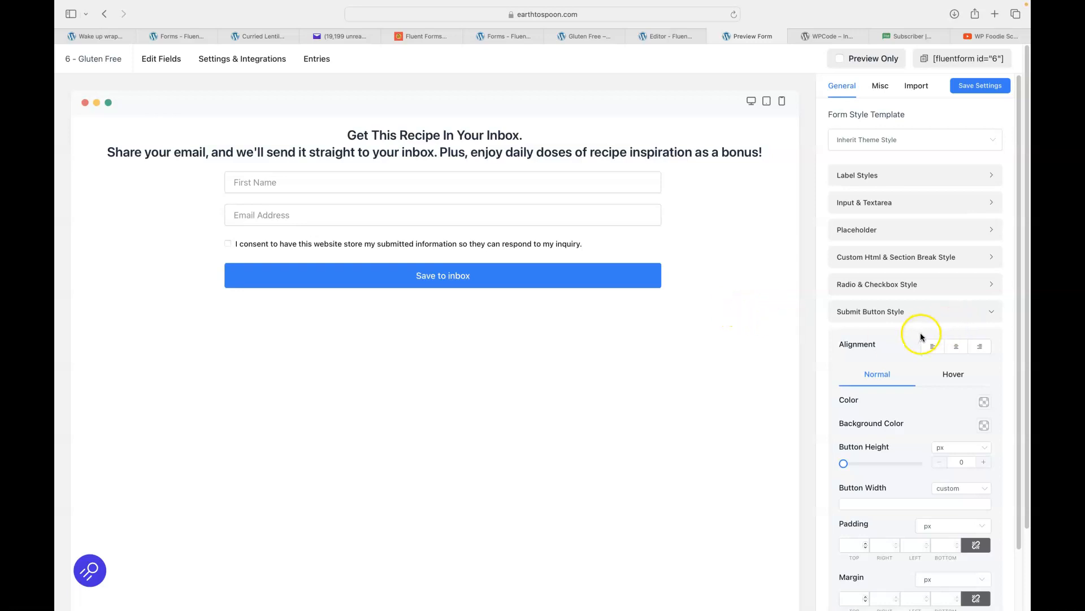
# Set the Save to inbox button's text colour to white.
pyautogui.click(984, 403)
pyautogui.click(970, 438)
pyautogui.click(934, 395)
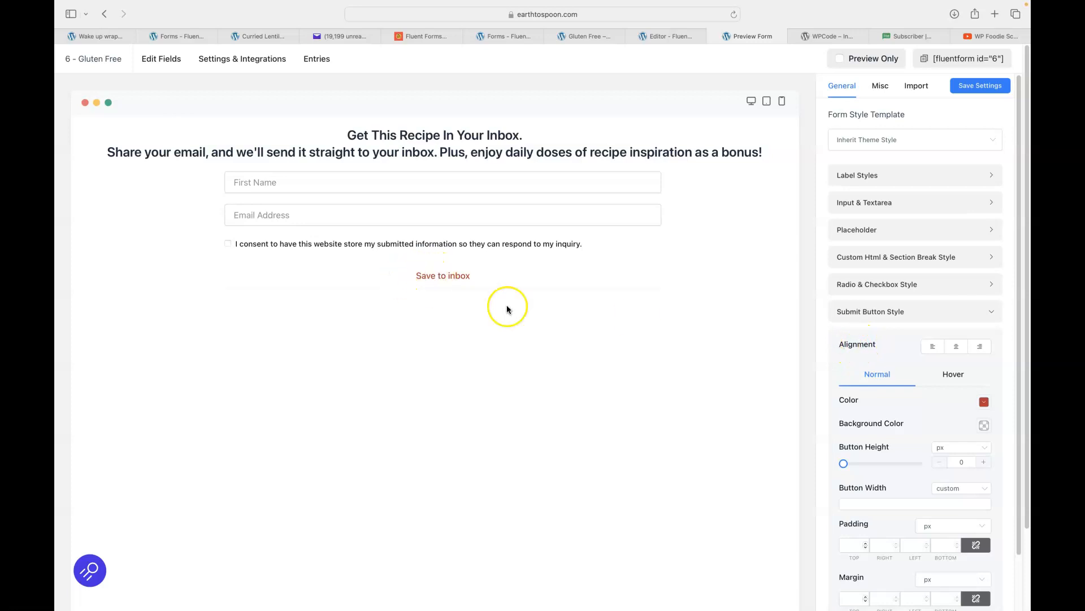
pyautogui.click(984, 402)
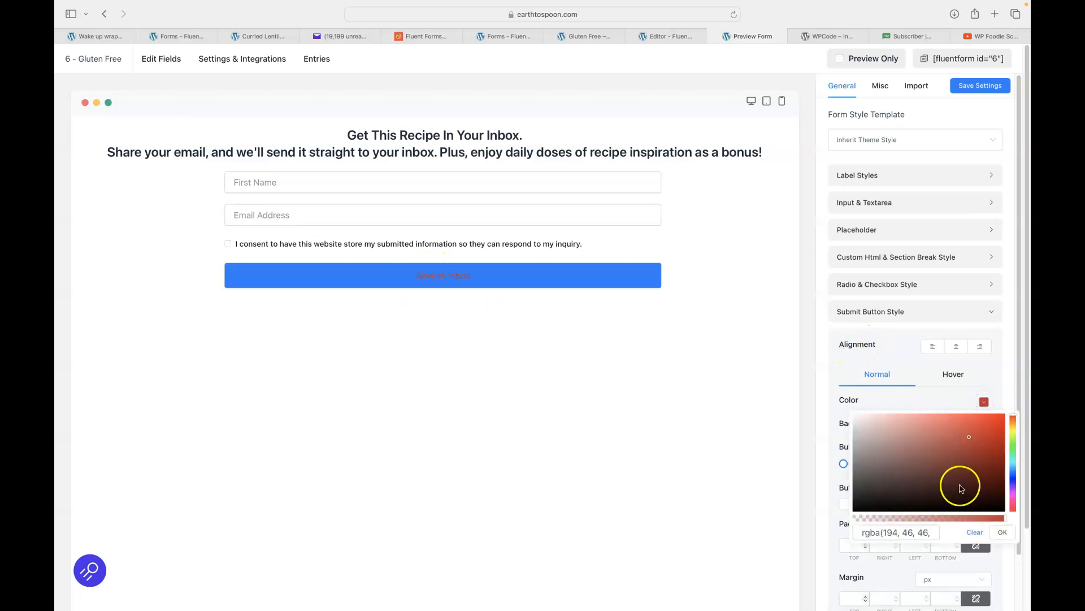
pyautogui.moveTo(972, 482); pyautogui.dragTo(856, 423)
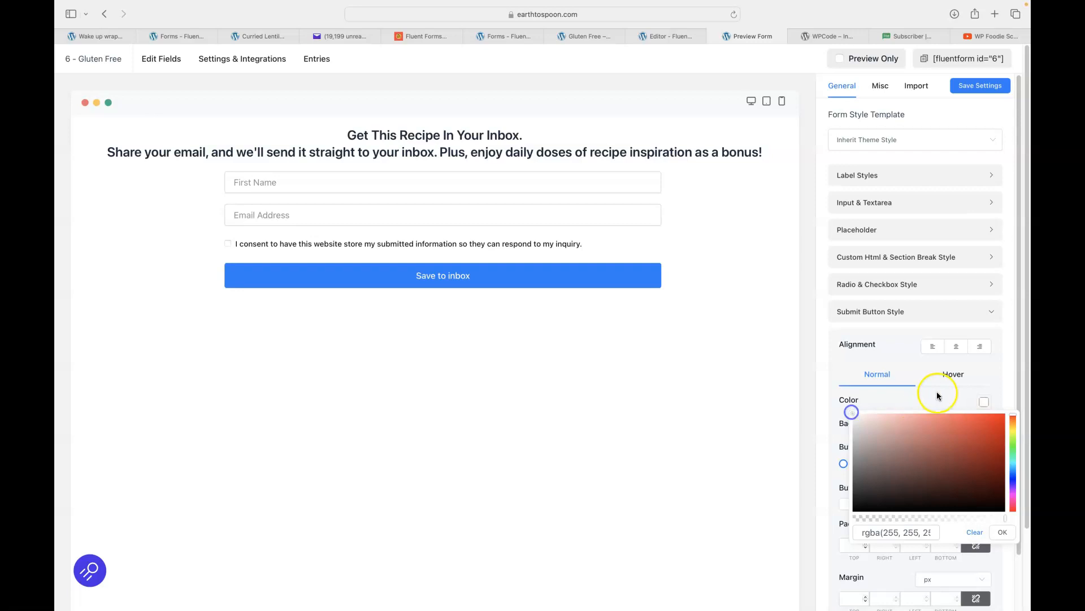
pyautogui.click(930, 399)
# Set the button's background colour to dark green, rgba(44, 147, 19).
pyautogui.click(984, 425)
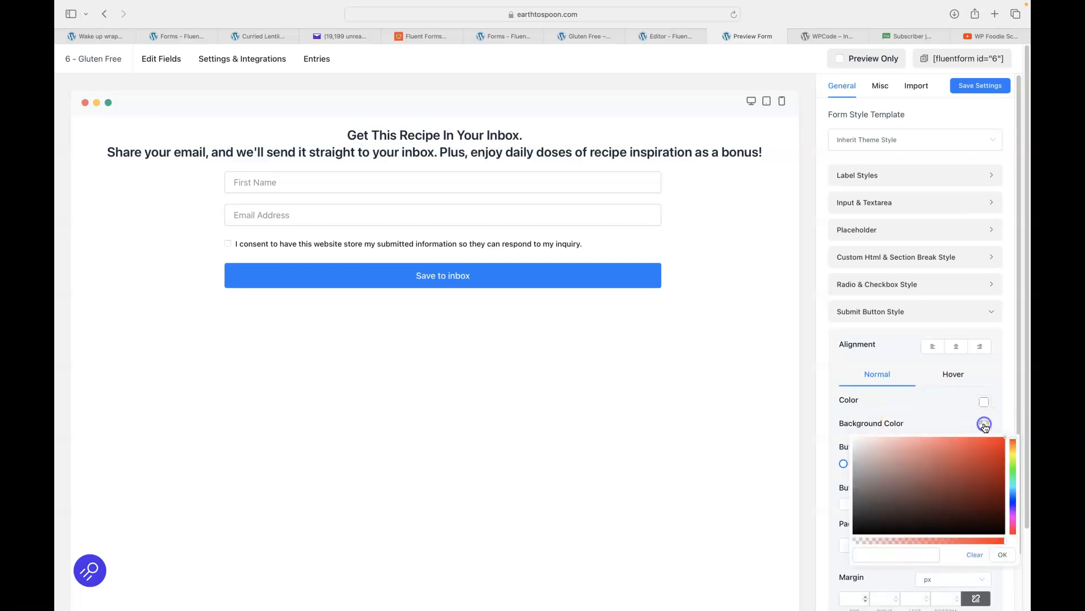
pyautogui.click(1014, 476)
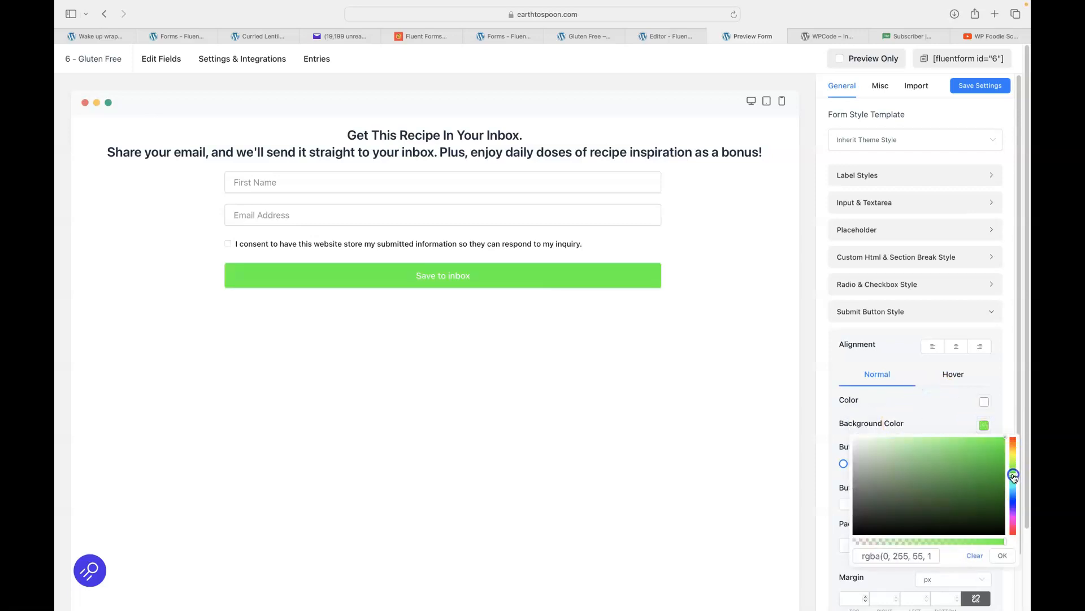
pyautogui.moveTo(1009, 465)
pyautogui.mouseDown()
pyautogui.moveTo(993, 490)
pyautogui.moveTo(986, 479)
pyautogui.mouseUp()
pyautogui.click(947, 419)
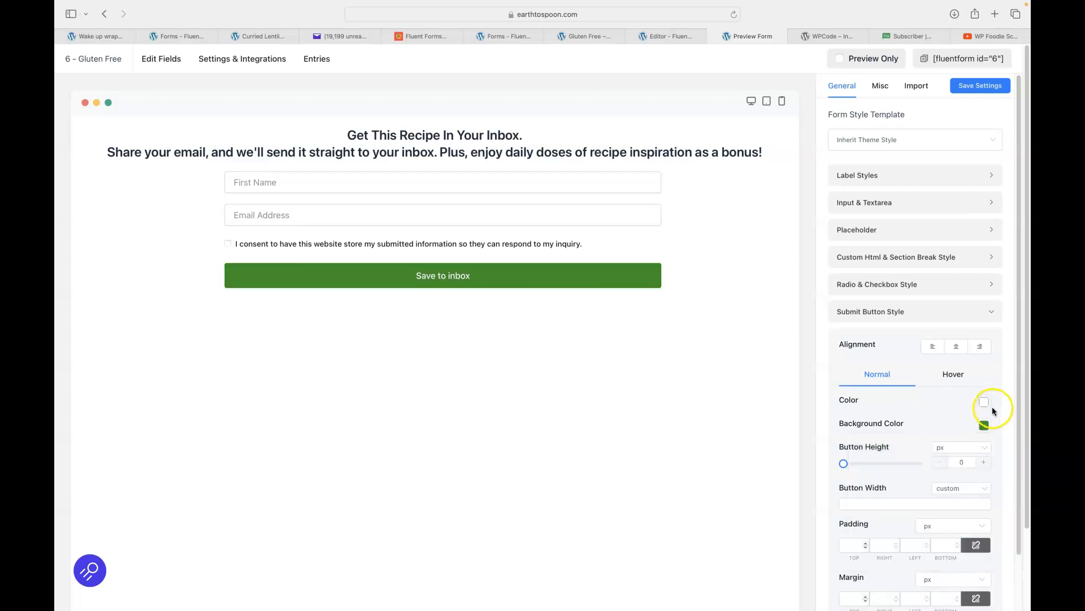
pyautogui.click(984, 425)
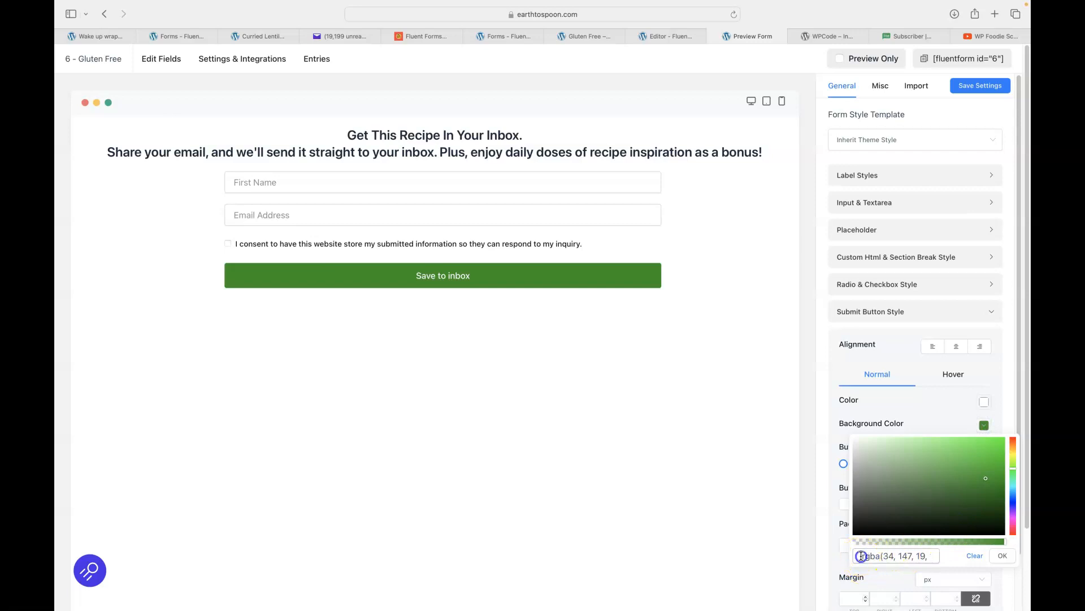
pyautogui.click(894, 555)
pyautogui.click(1003, 556)
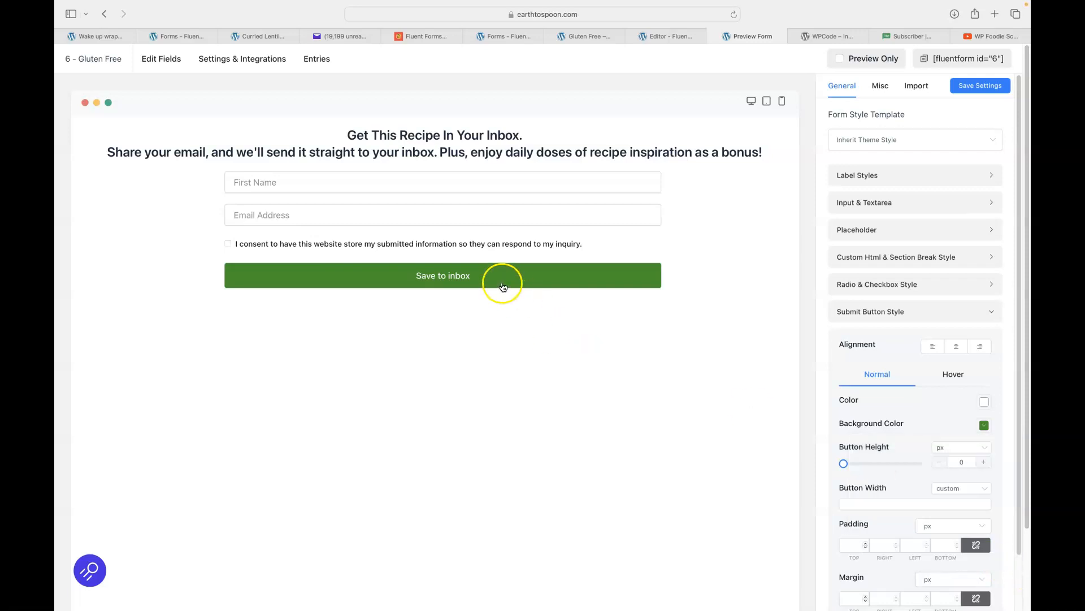
# Make the button's Hover background blue rgba(18, 83, 204), save the styles and close the preview.
pyautogui.click(954, 375)
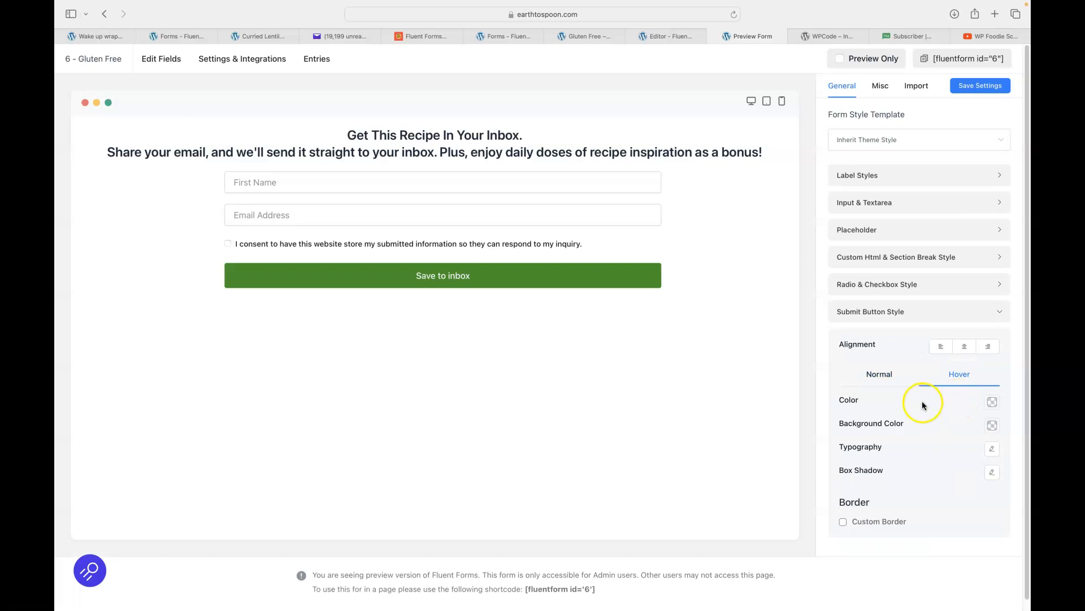
pyautogui.click(993, 425)
pyautogui.moveTo(989, 463); pyautogui.dragTo(994, 460)
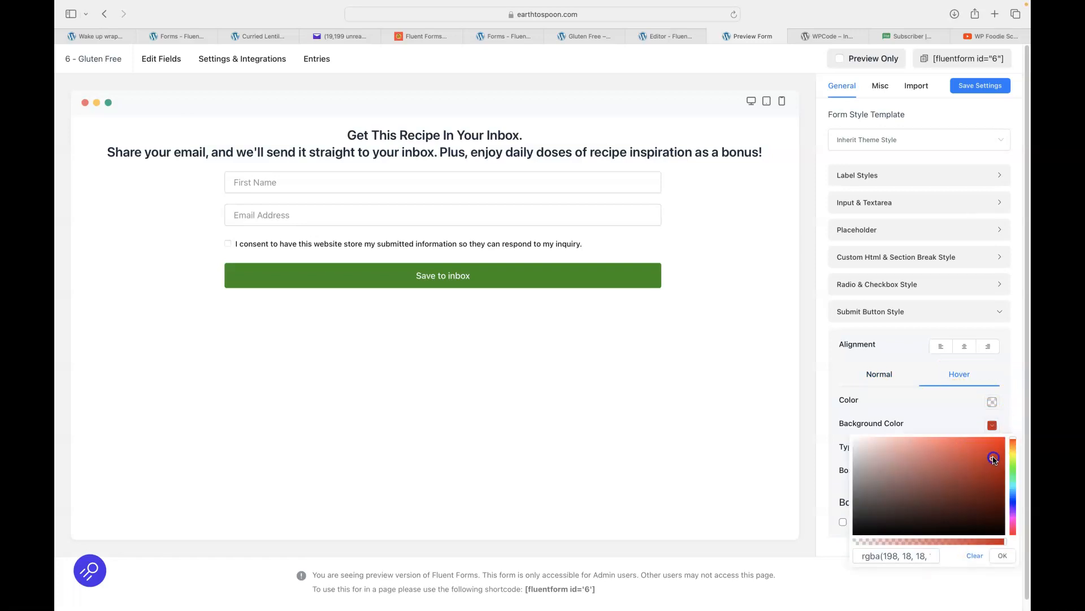
pyautogui.click(949, 417)
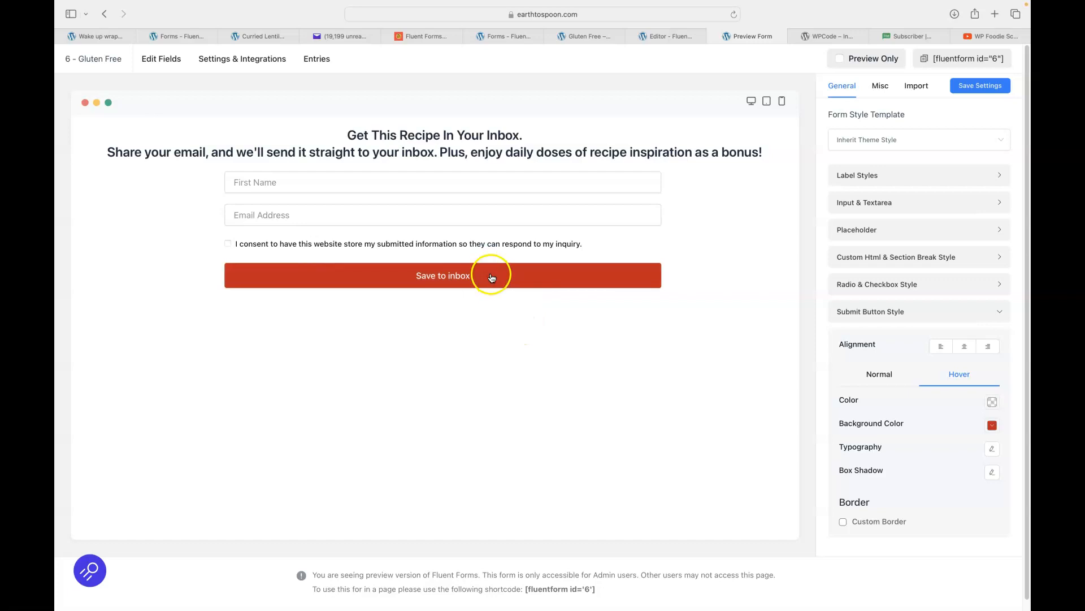
pyautogui.click(990, 425)
pyautogui.click(1013, 484)
pyautogui.click(1014, 497)
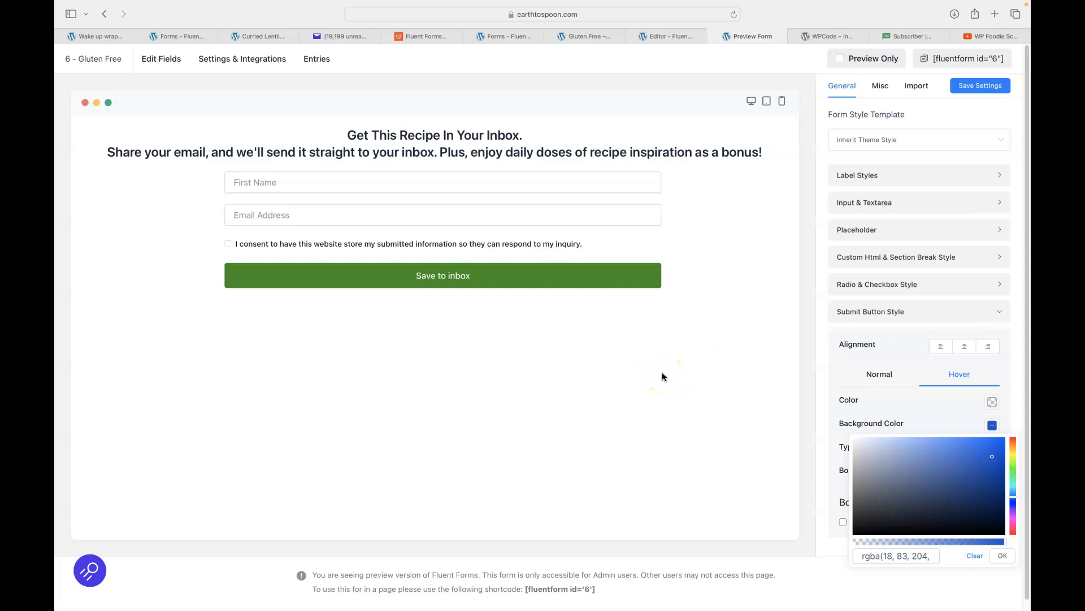
pyautogui.click(974, 87)
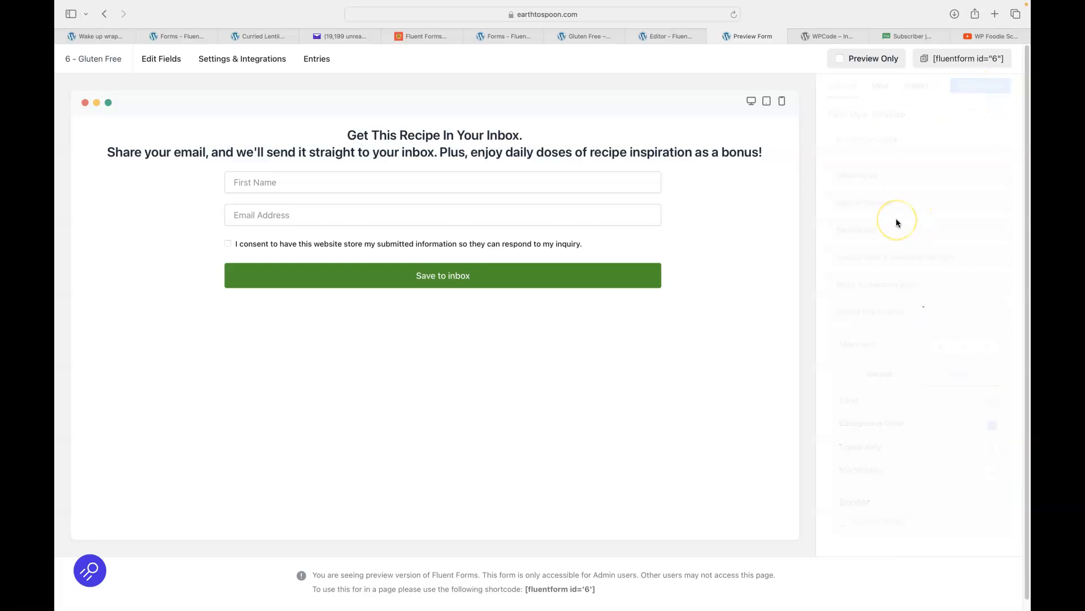
pyautogui.click(712, 35)
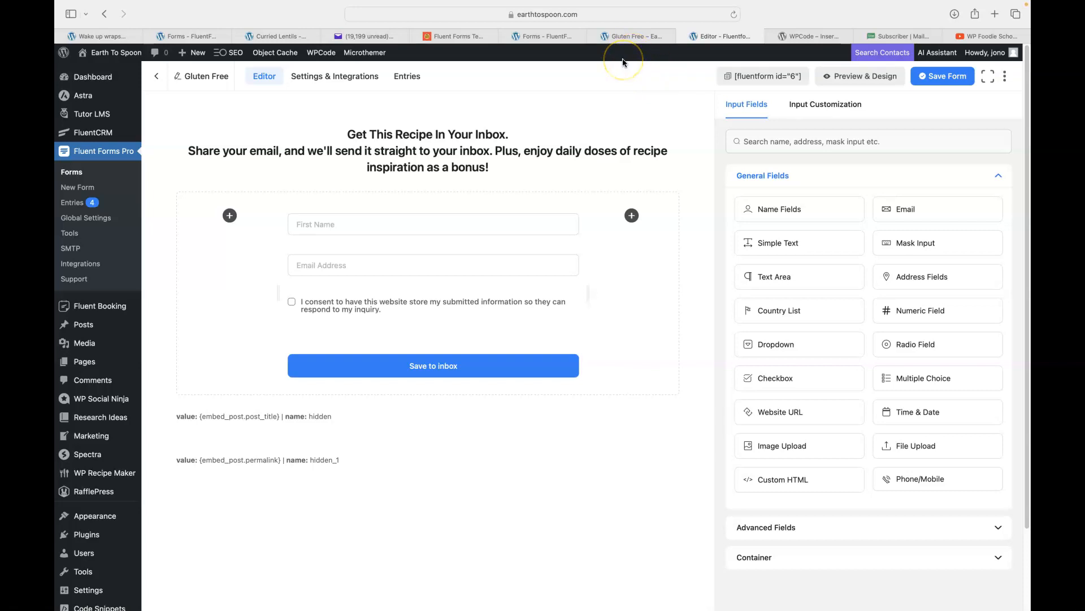
# Create a new blank form with First/Last Name fields and an Email field.
pyautogui.click(75, 192)
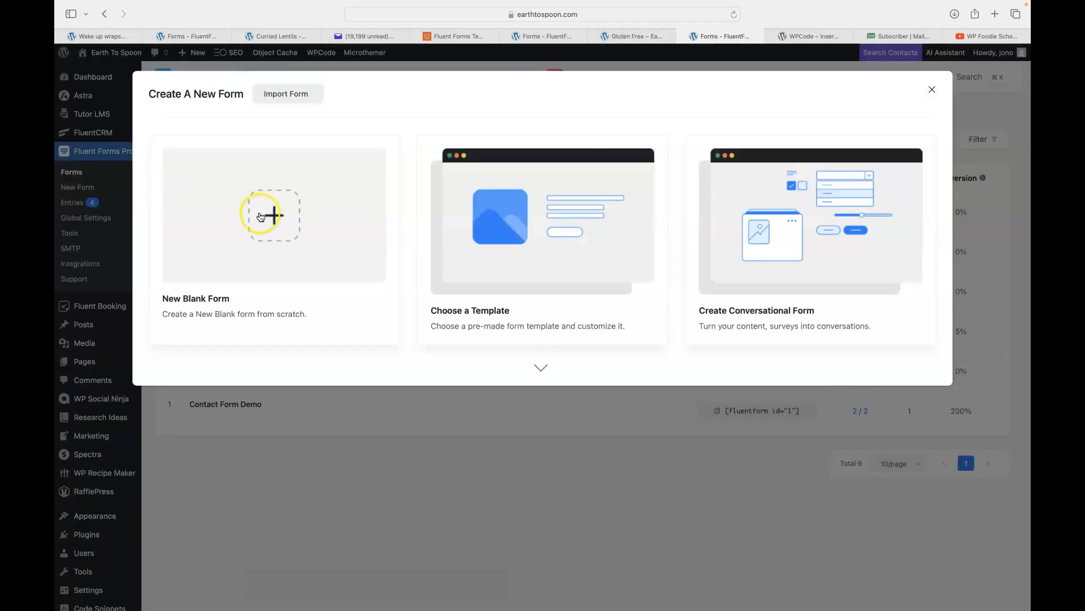
pyautogui.click(273, 218)
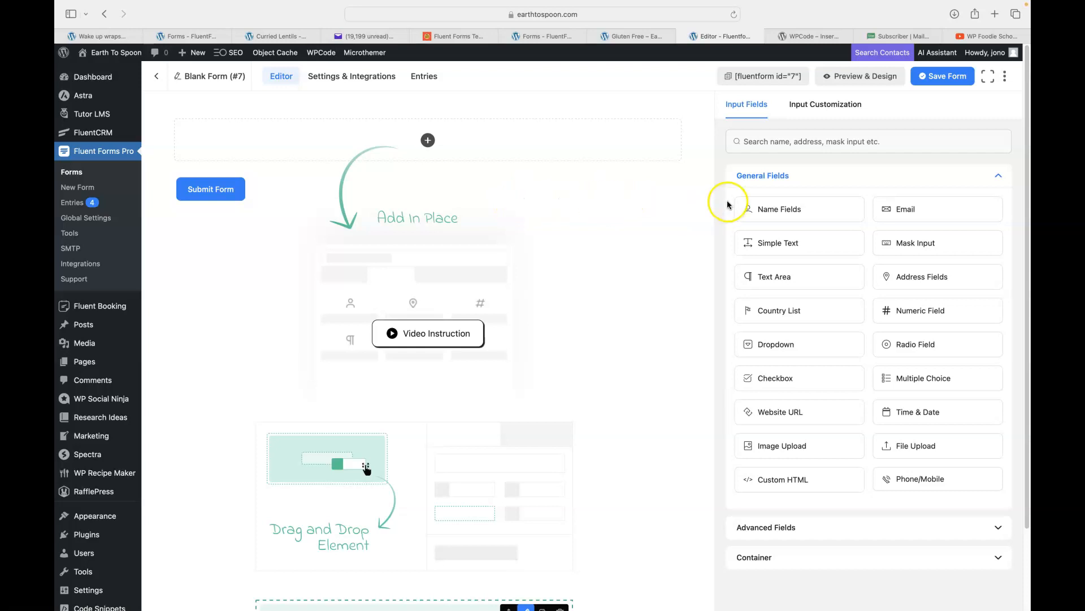
pyautogui.click(794, 212)
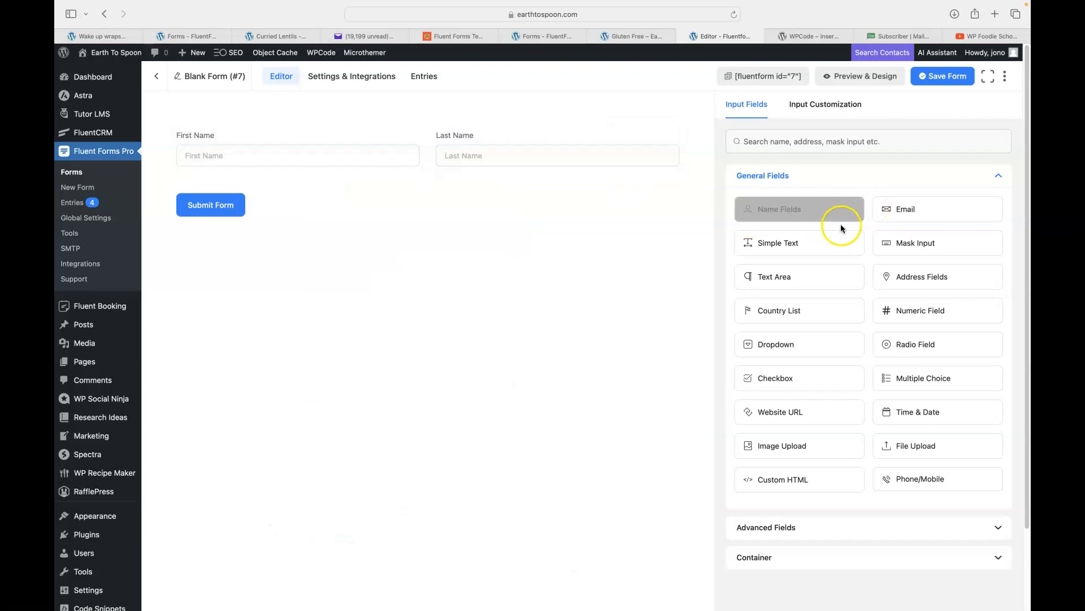
pyautogui.moveTo(901, 208); pyautogui.dragTo(333, 203)
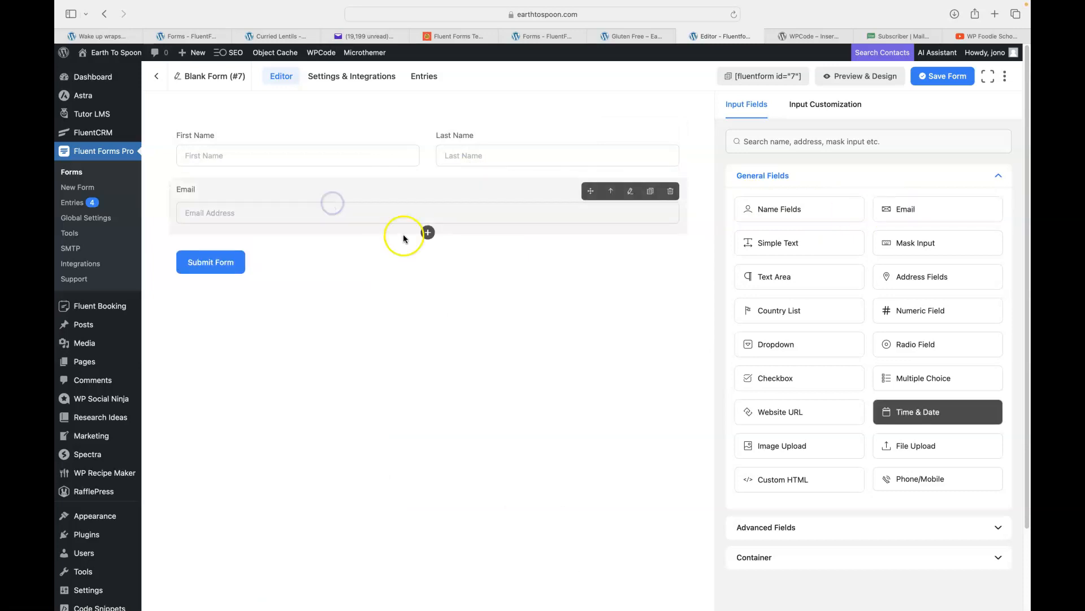
# Add an Address block below Email, then delete the Email field.
pyautogui.click(428, 233)
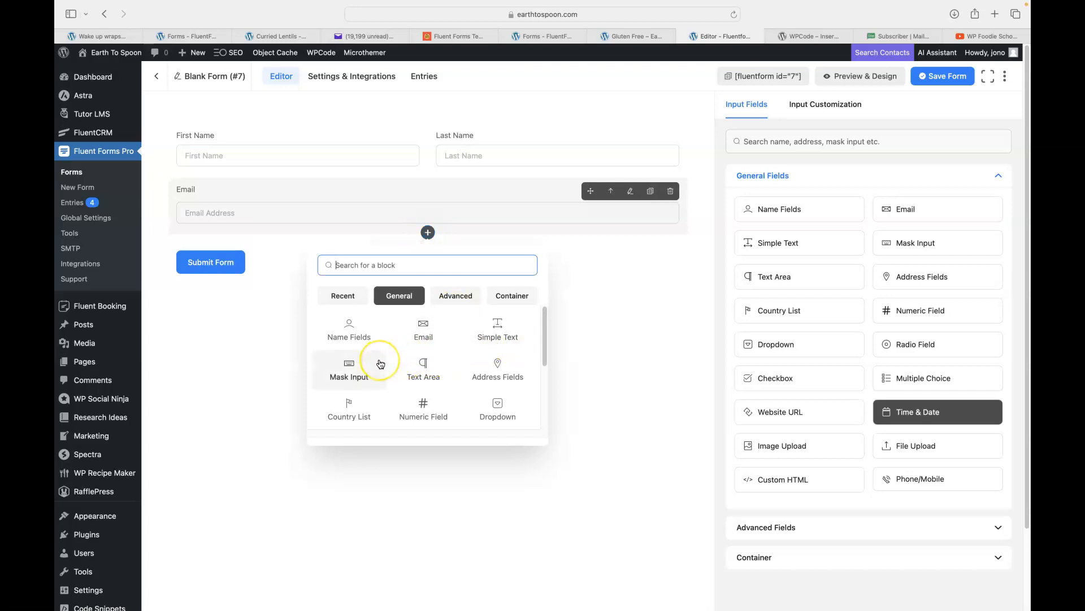
pyautogui.click(497, 377)
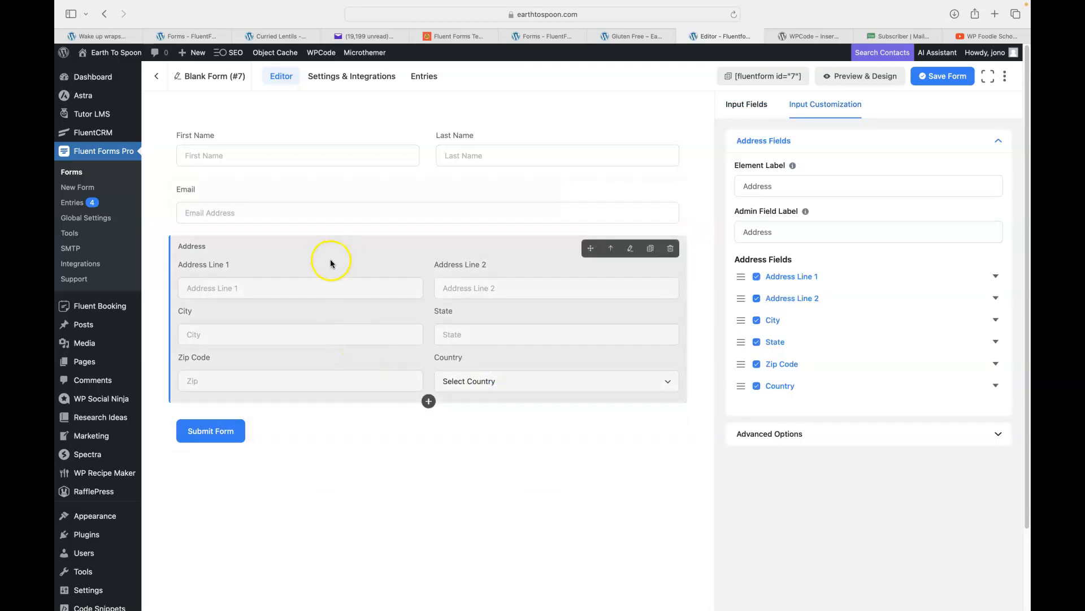
pyautogui.click(610, 248)
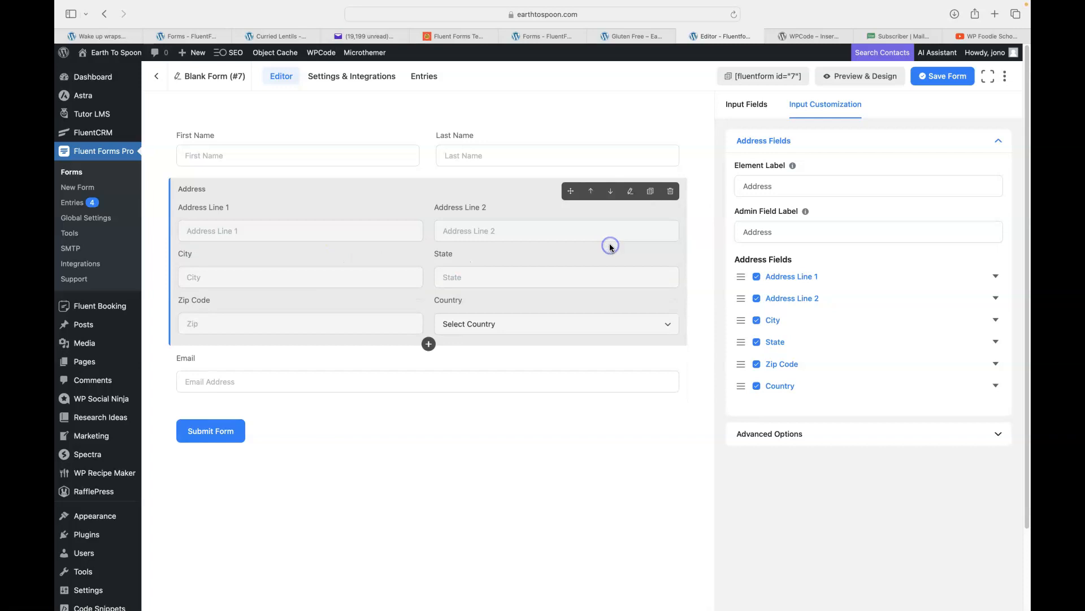
pyautogui.click(612, 192)
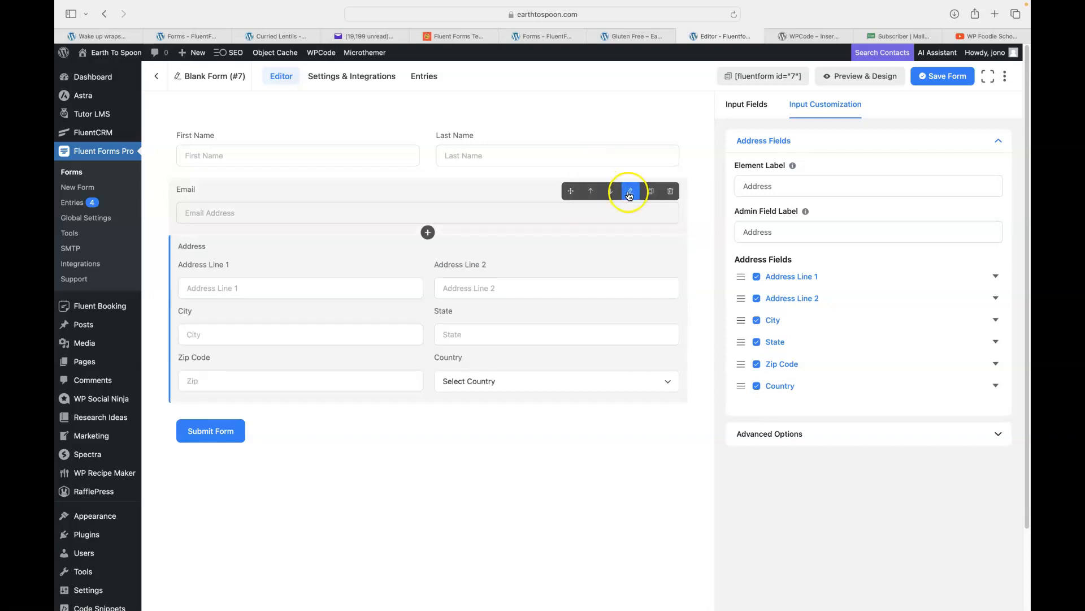
pyautogui.click(671, 193)
pyautogui.click(622, 249)
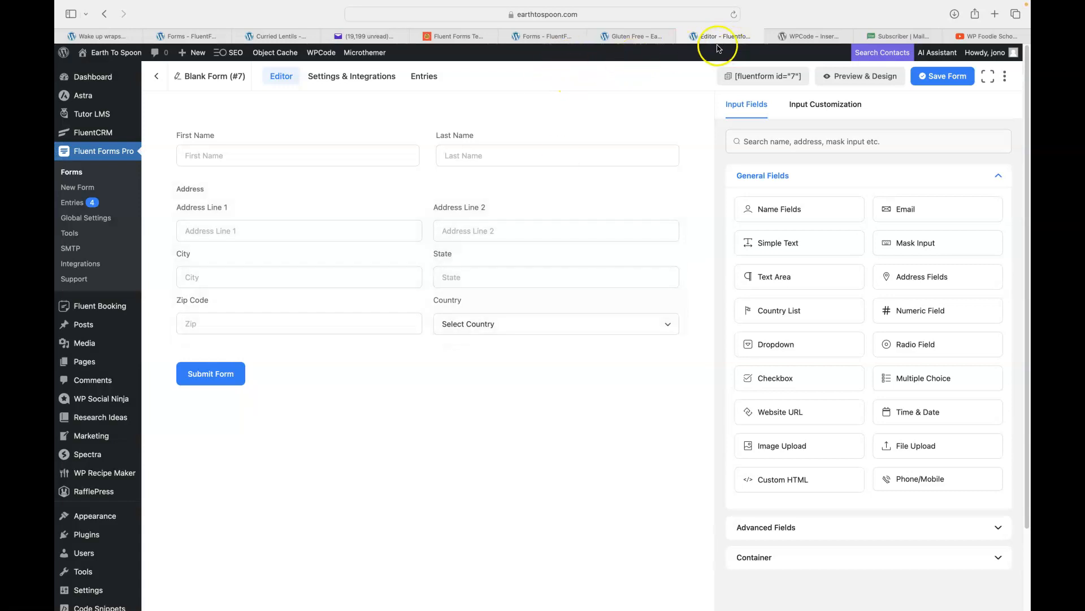
# Discard the unsaved blank form and go back to the forms list.
pyautogui.click(682, 37)
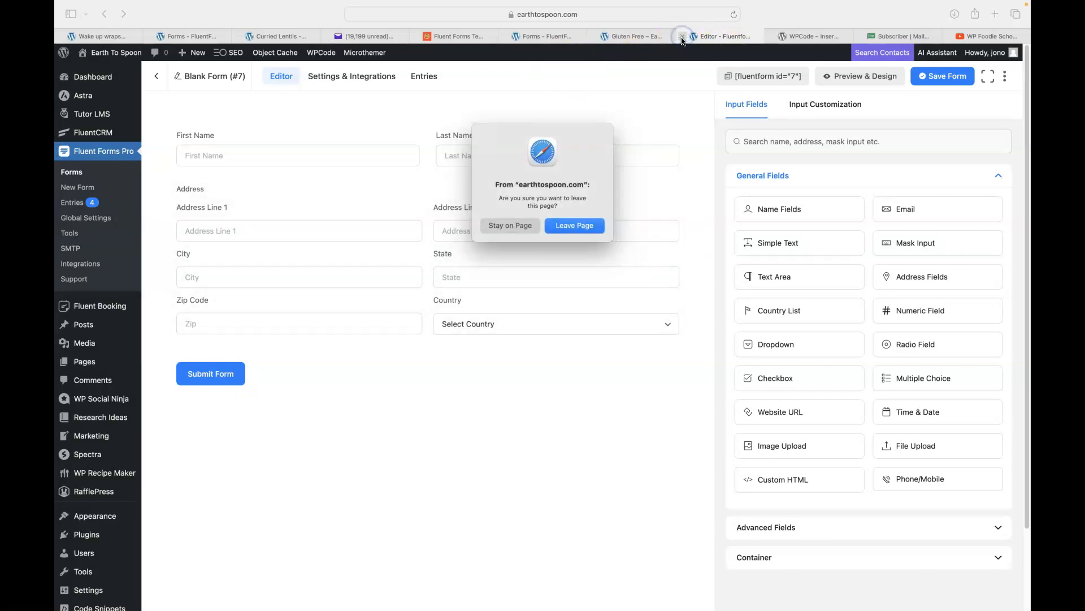
pyautogui.click(574, 225)
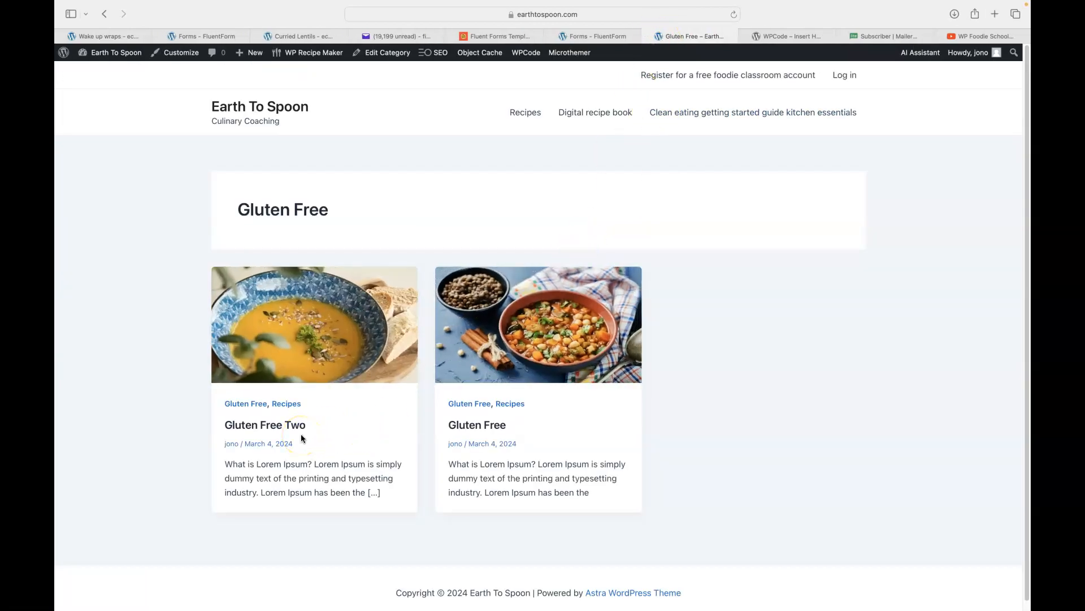
pyautogui.click(574, 35)
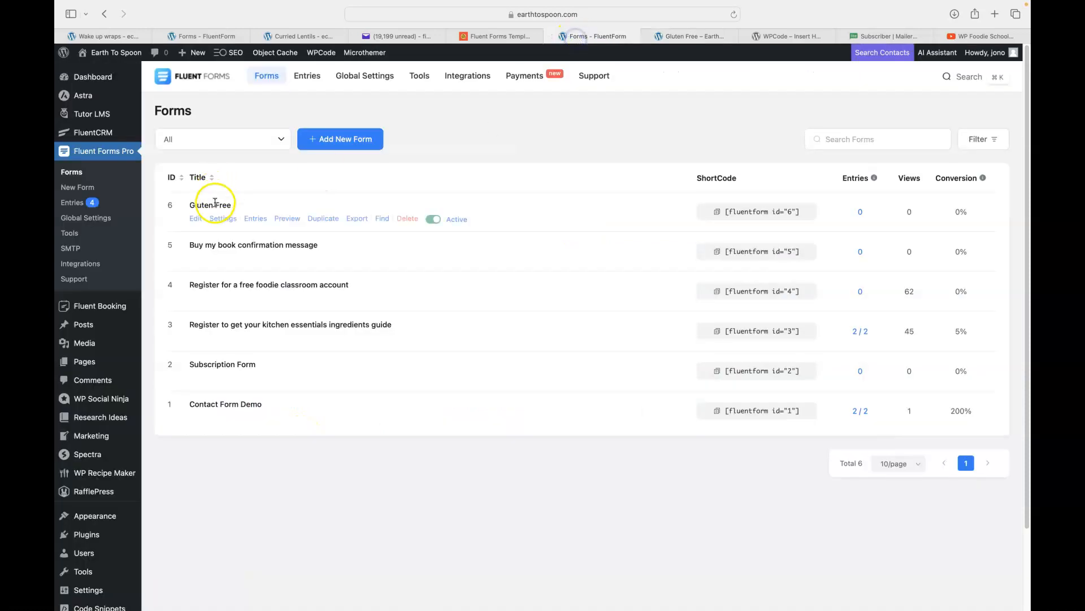
# View the Gluten Free Two post from the Gluten Free category, then return to the forms list.
pyautogui.click(700, 36)
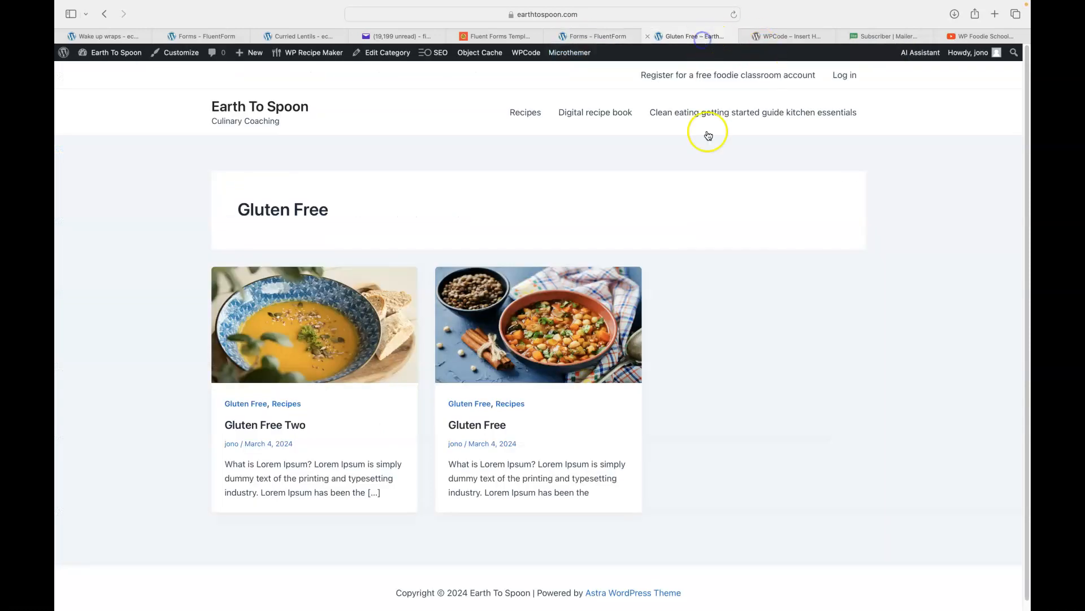
pyautogui.click(263, 427)
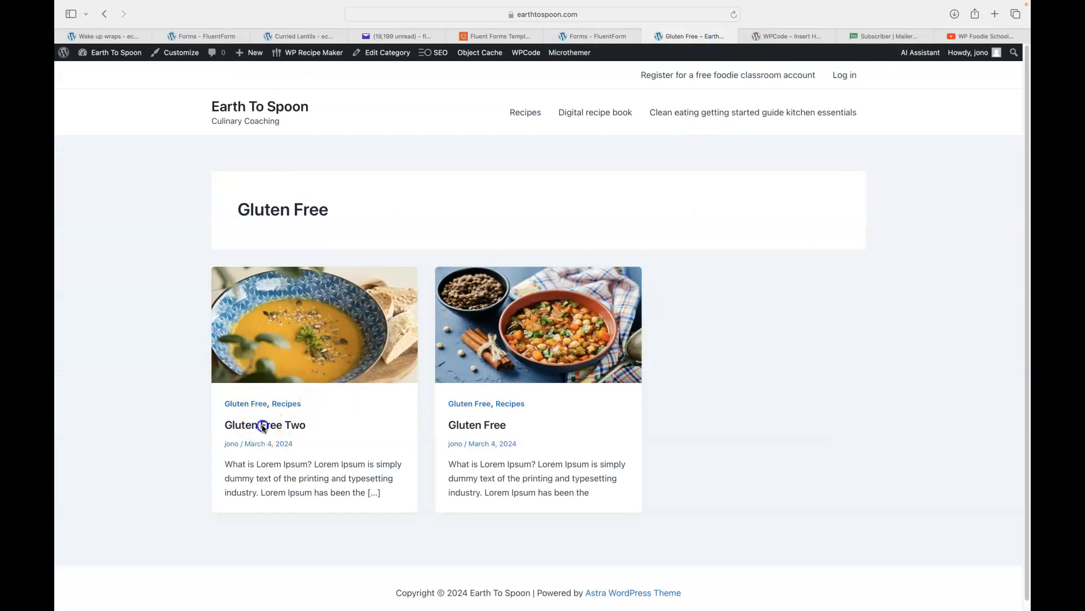
pyautogui.scroll(-5, 159, 334)
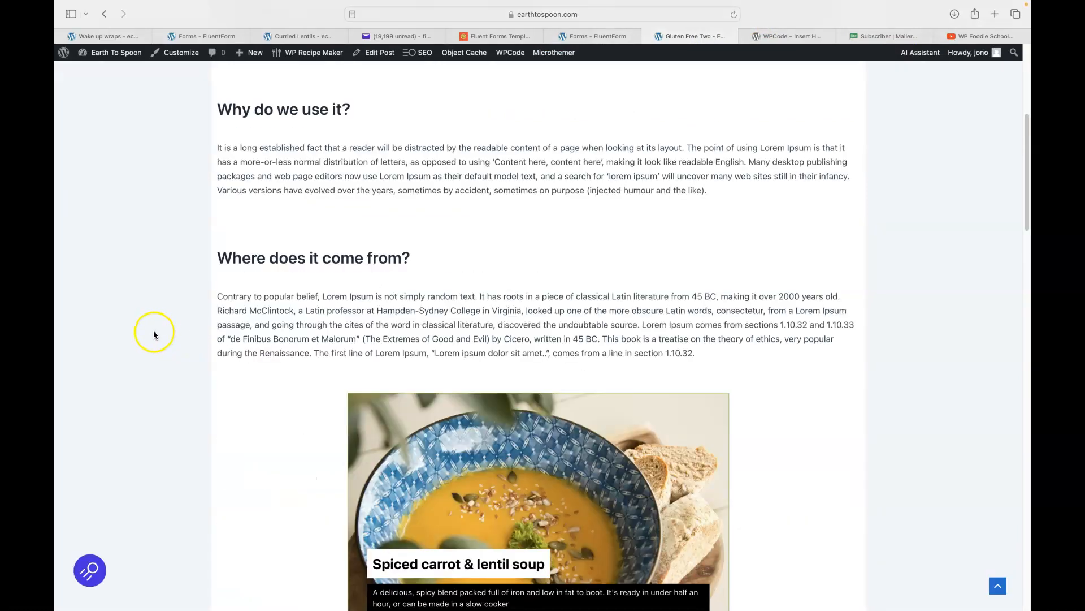
pyautogui.scroll(3, 395, 250)
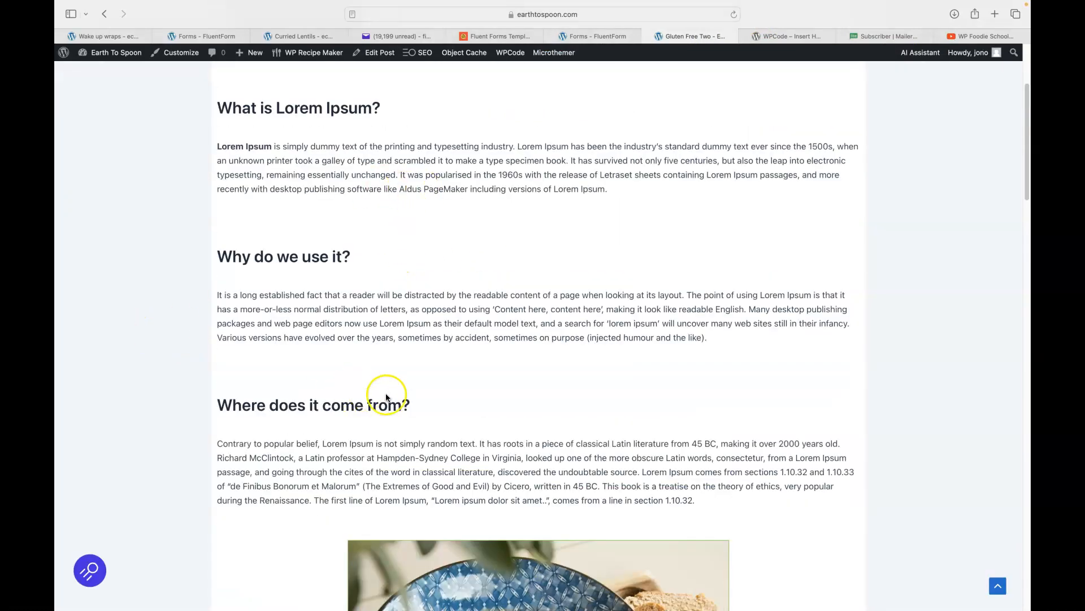
pyautogui.click(577, 36)
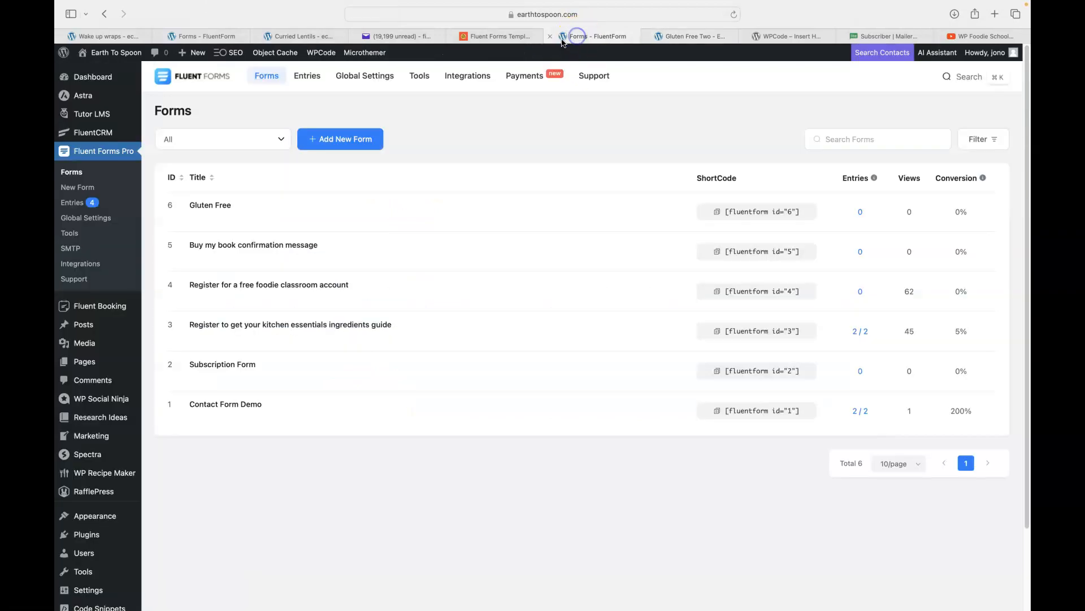
# Close the WPCode plugin listing and return to the Fluent Forms list of forms.
pyautogui.click(781, 37)
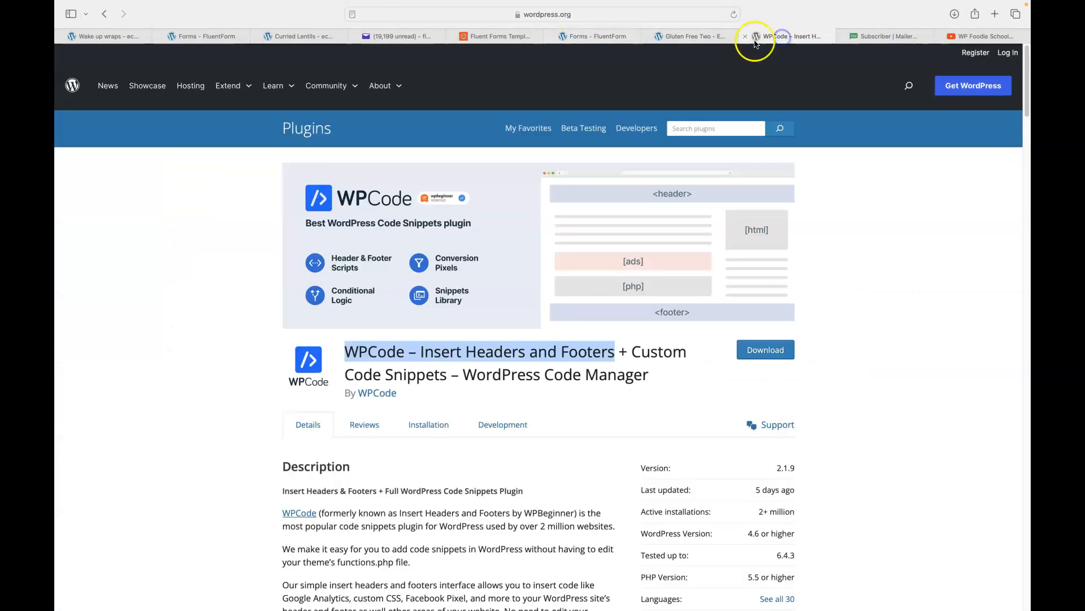
pyautogui.click(745, 37)
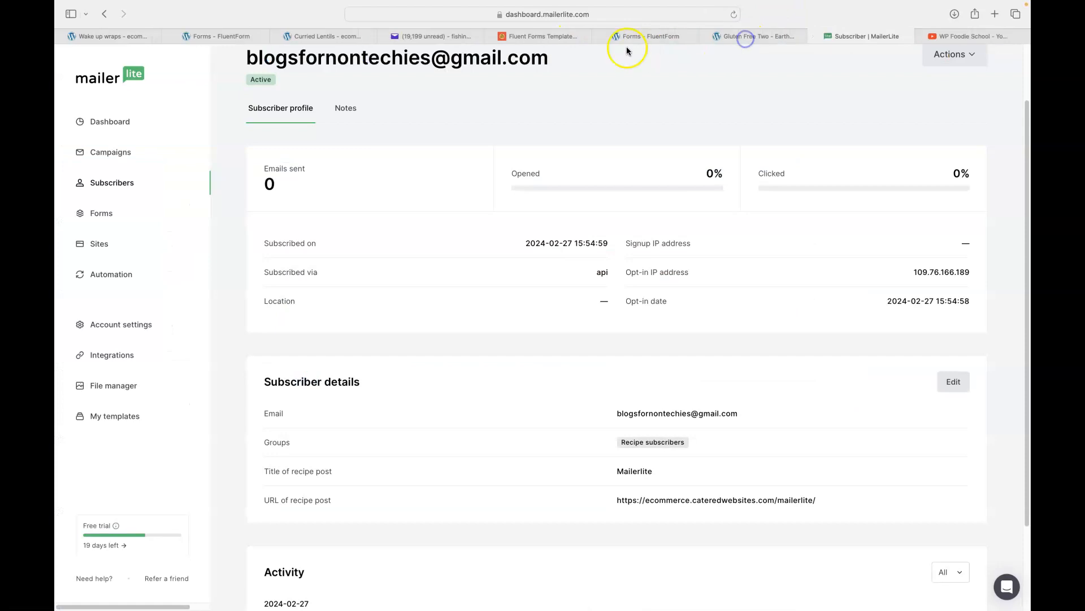
pyautogui.click(627, 50)
pyautogui.scroll(-3, 91, 418)
pyautogui.moveTo(111, 427)
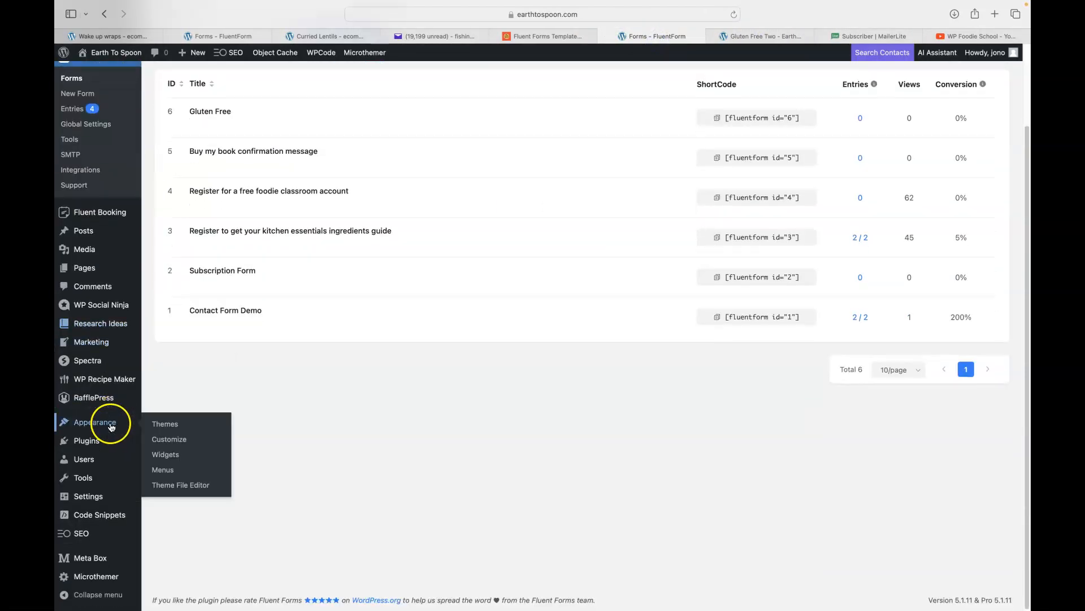
pyautogui.moveTo(96, 516)
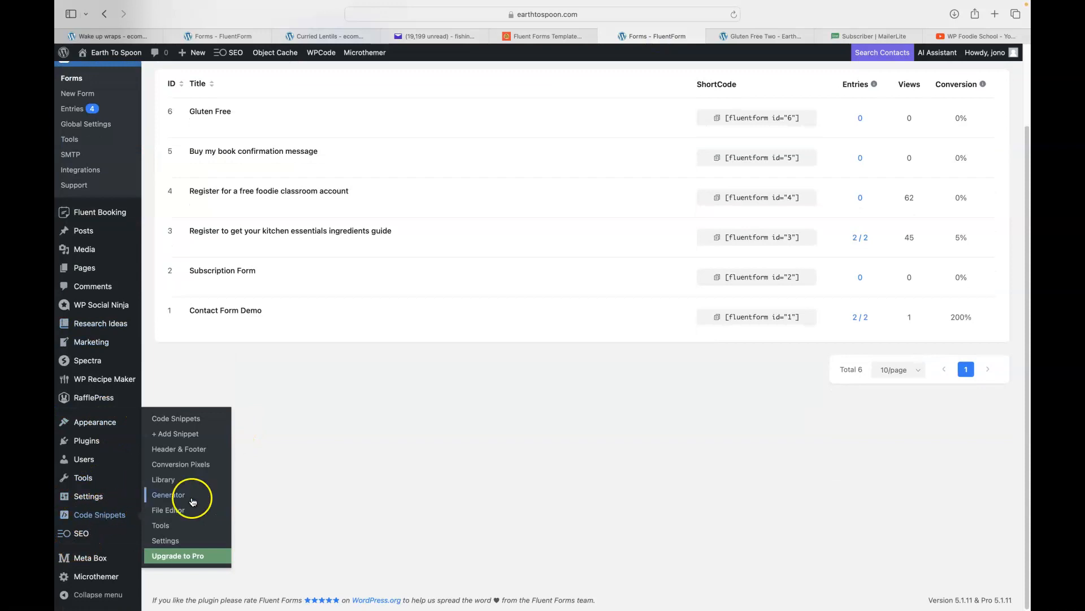
pyautogui.scroll(3, 467, 410)
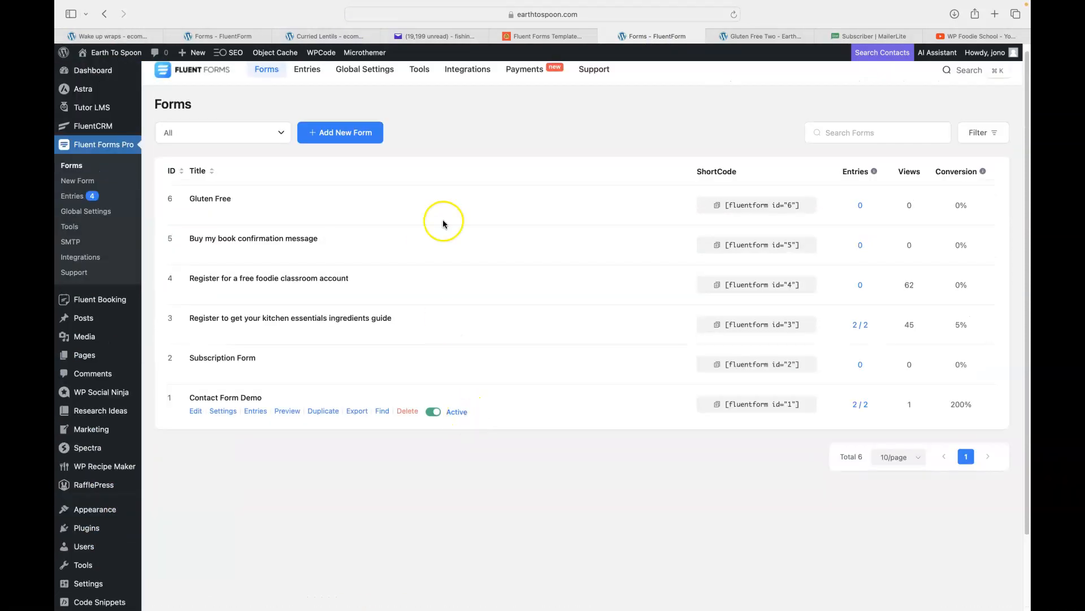
# Copy the Gluten Free form's shortcode and go to Code Snippets > Add Snippet.
pyautogui.click(717, 206)
pyautogui.scroll(-3, 341, 392)
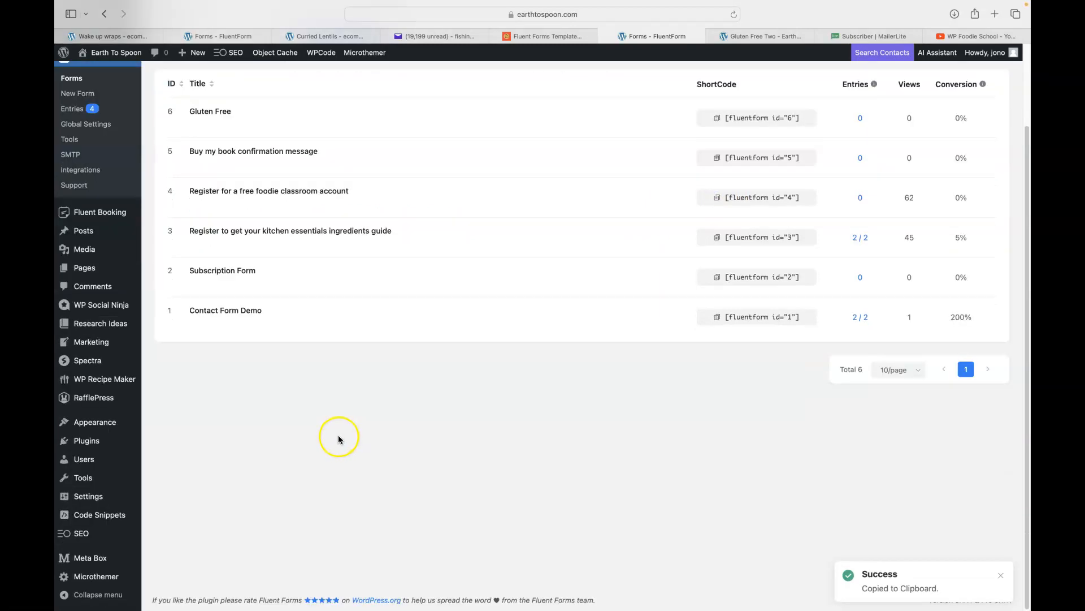
pyautogui.click(182, 438)
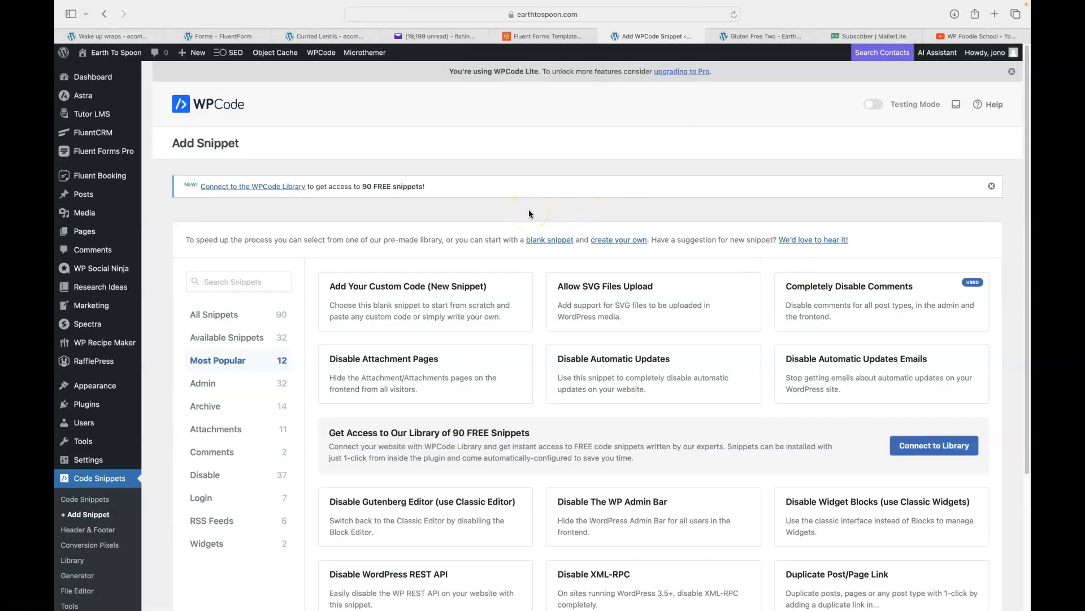
# Start a blank custom snippet and paste the [fluentform id="6"] shortcode into it.
pyautogui.moveTo(376, 309)
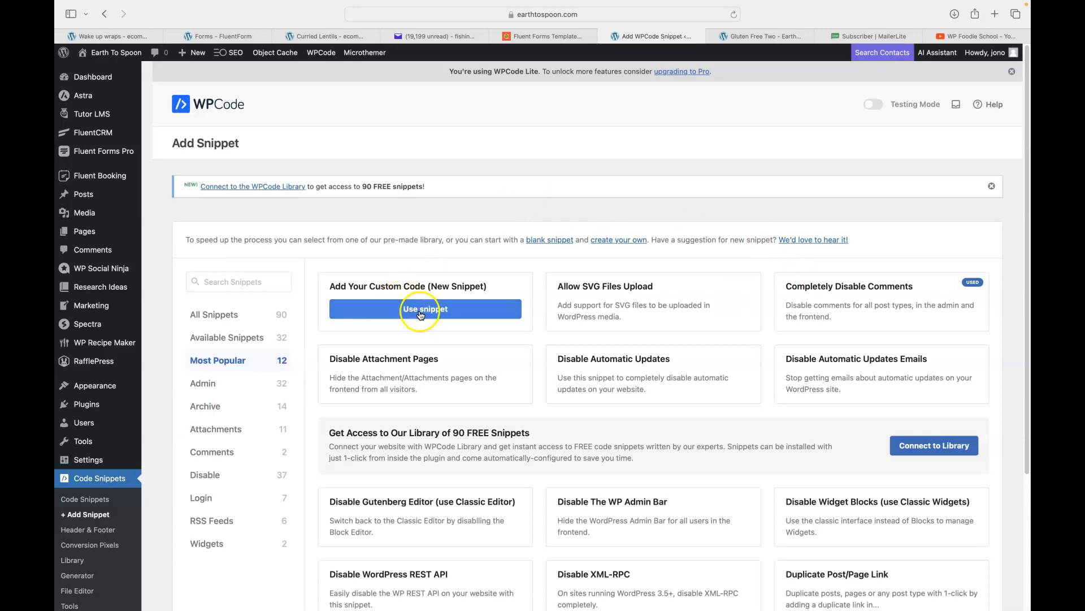
pyautogui.click(420, 315)
pyautogui.click(296, 297)
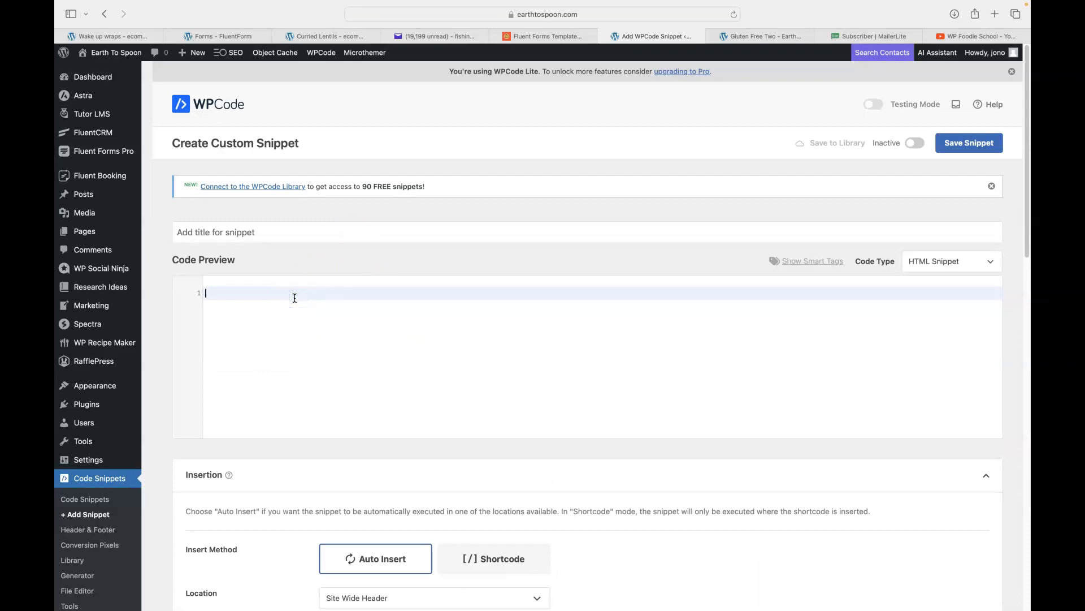
pyautogui.press('super+v')
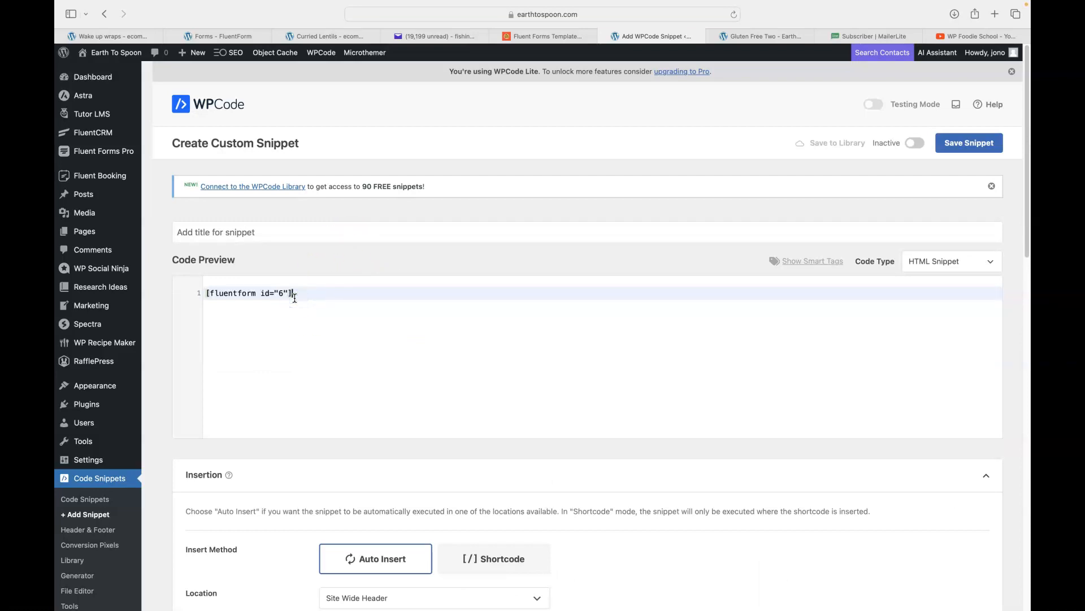
# Set the snippet's code type to Text Snippet after dismissing the Blocks Pro notice.
pyautogui.click(934, 262)
pyautogui.click(936, 279)
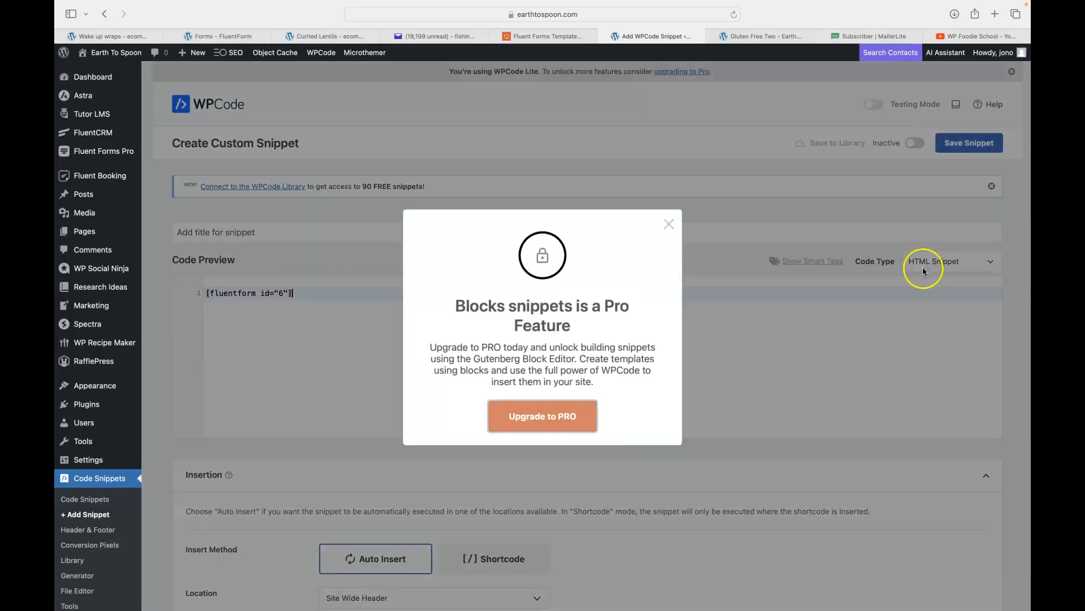
pyautogui.click(668, 224)
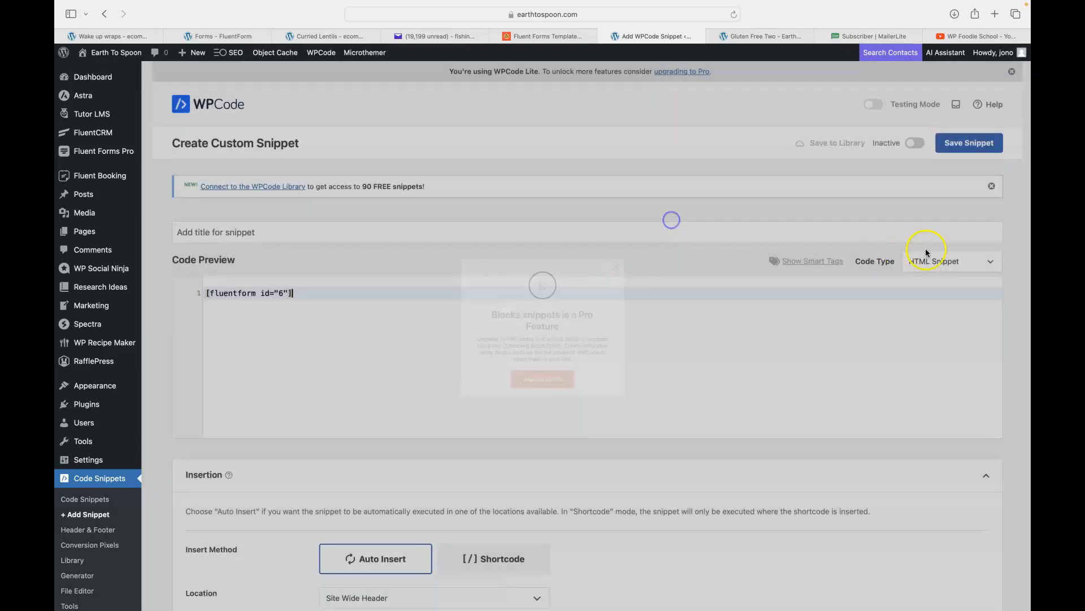
pyautogui.click(931, 261)
pyautogui.click(930, 271)
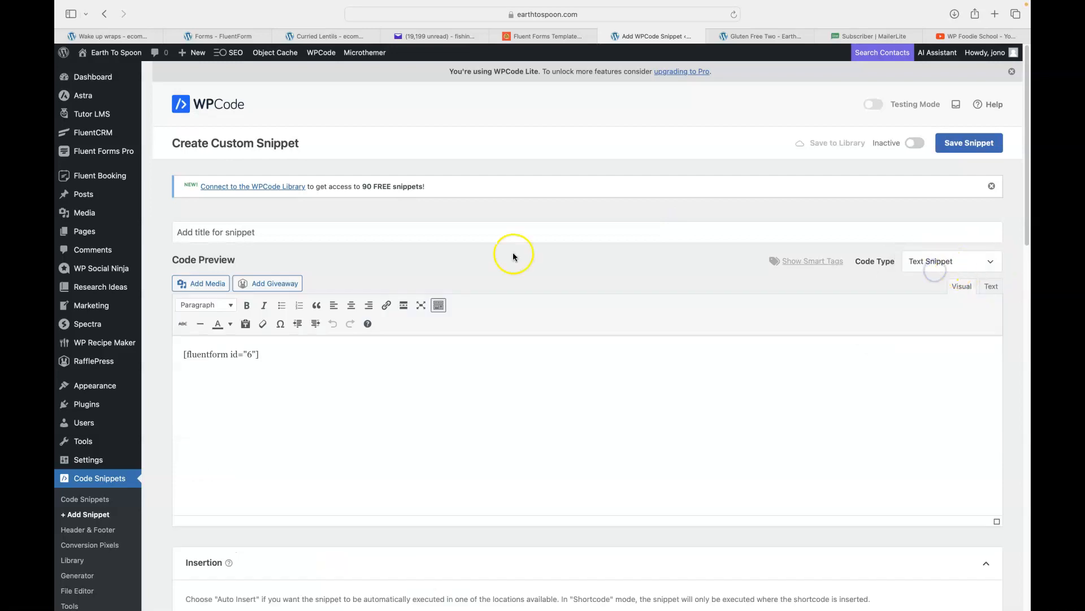
pyautogui.click(281, 236)
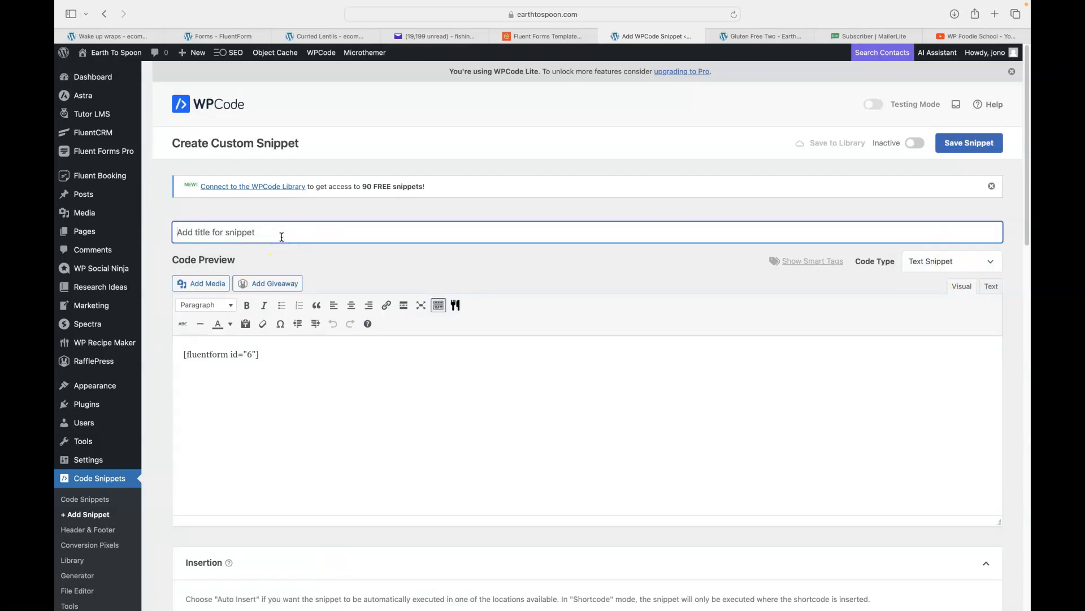
# Title the snippet 'CTA form for gluten free recipes', briefly checking the other Fluent Forms tab.
pyautogui.write('CTA form')
pyautogui.click(212, 35)
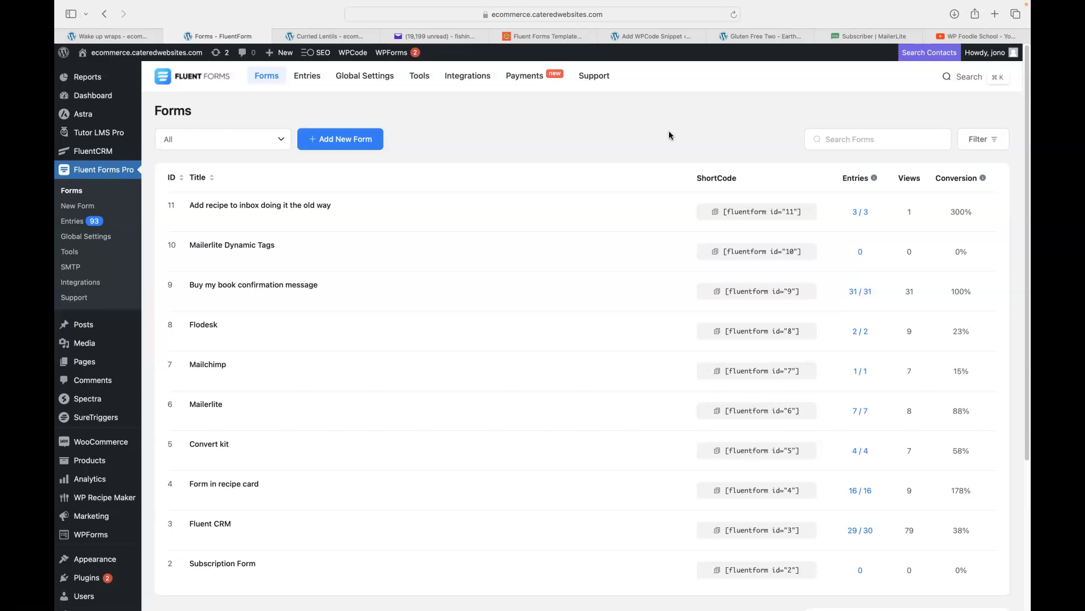
pyautogui.click(644, 35)
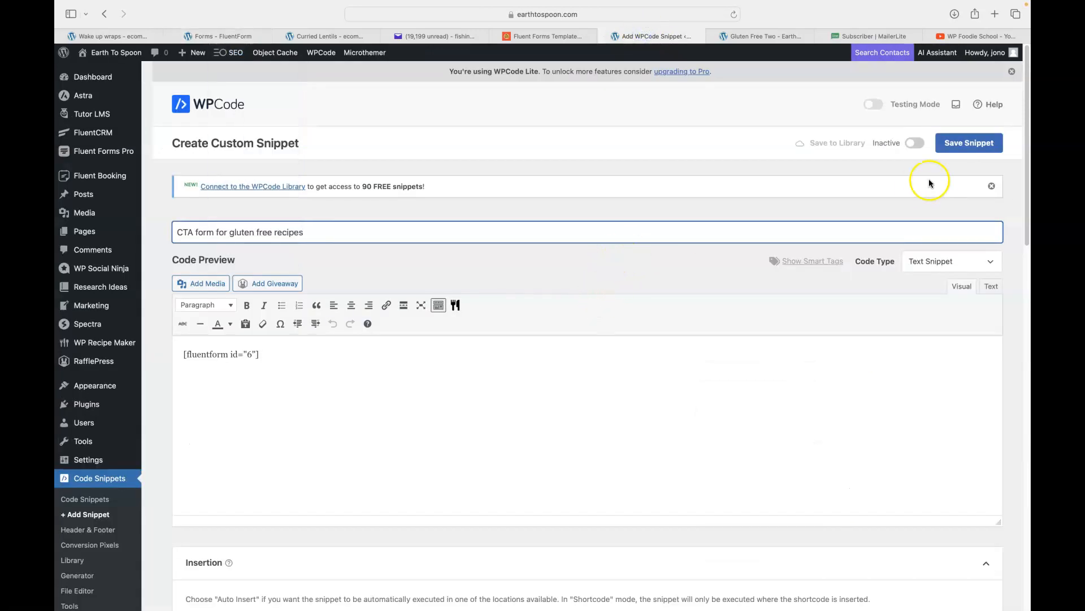
# Switch the snippet to Active and show the Page-Specific insertion locations in the Location dropdown.
pyautogui.click(914, 146)
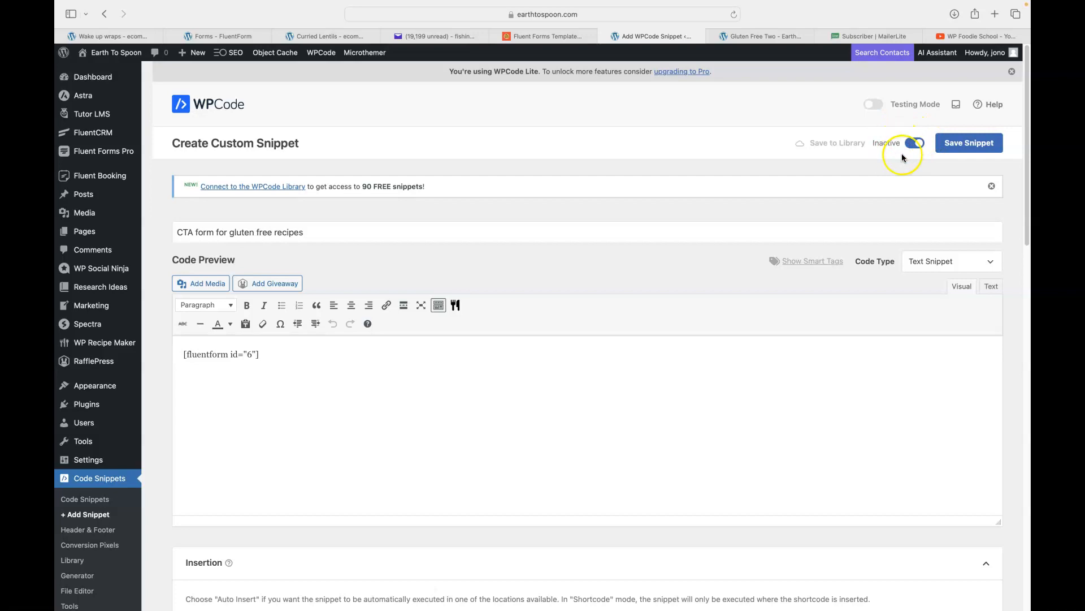
pyautogui.scroll(-5, 658, 215)
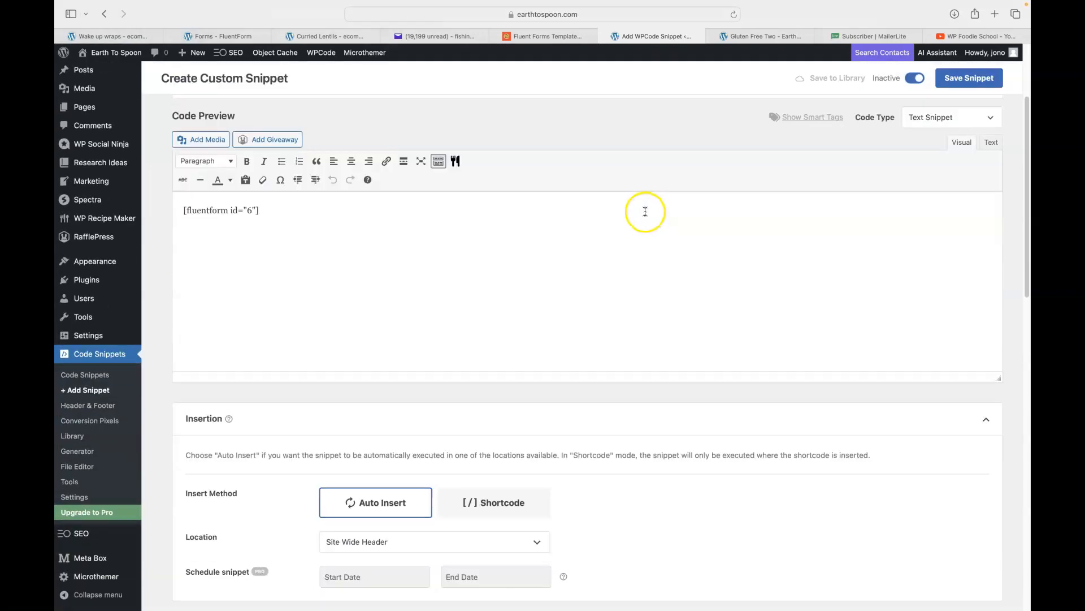
pyautogui.scroll(-10, 663, 211)
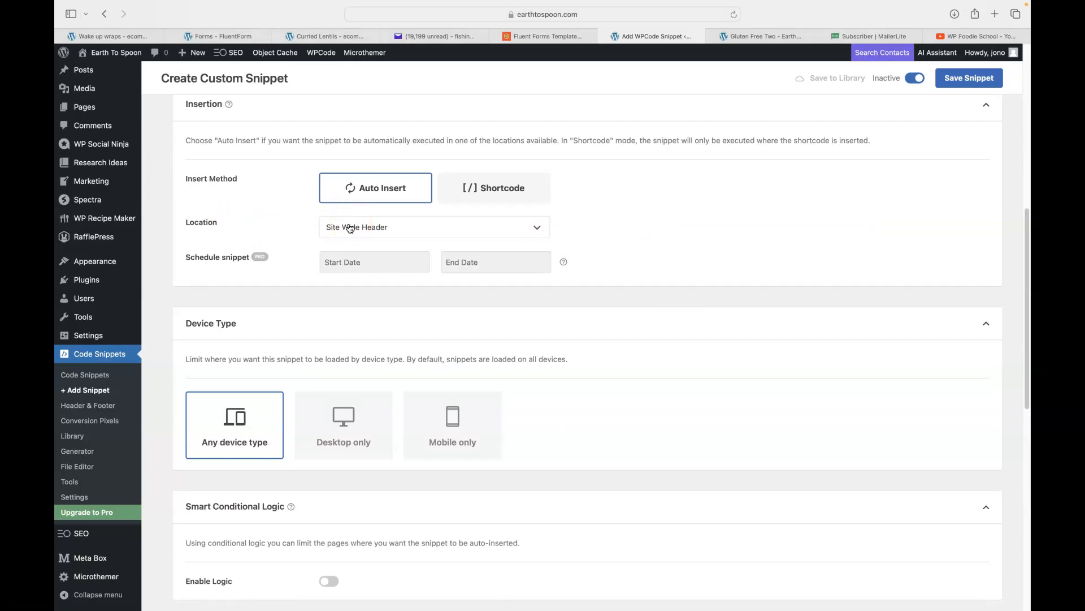
pyautogui.click(375, 229)
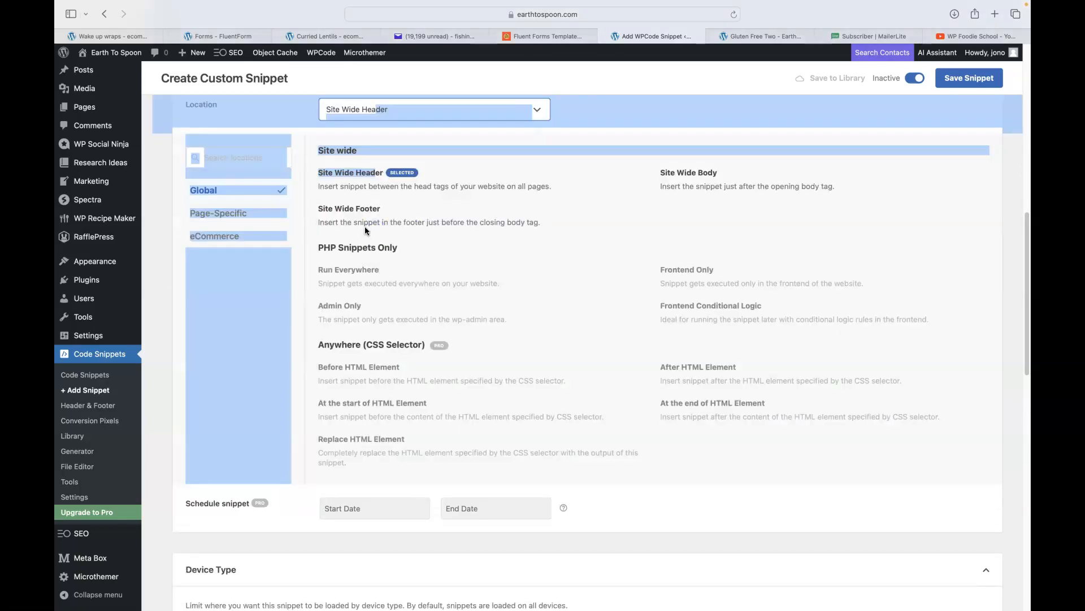
pyautogui.click(412, 236)
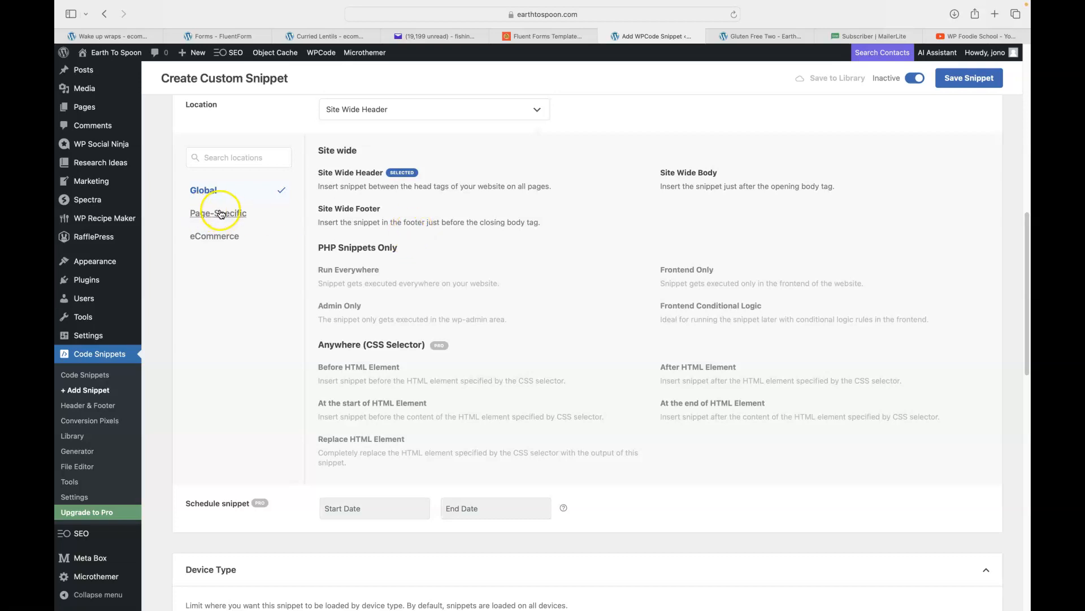
pyautogui.click(221, 215)
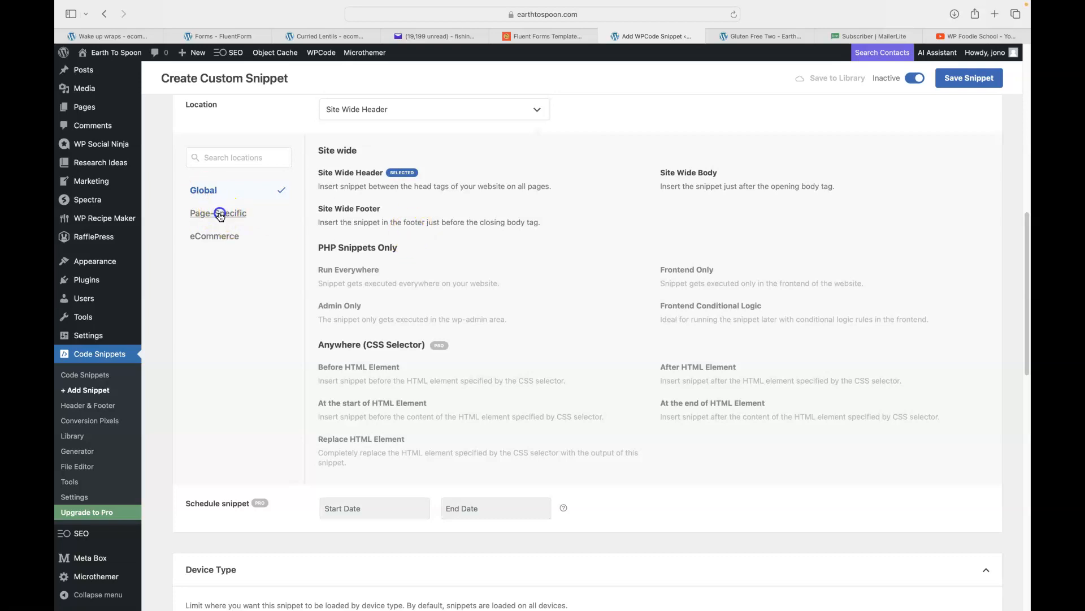
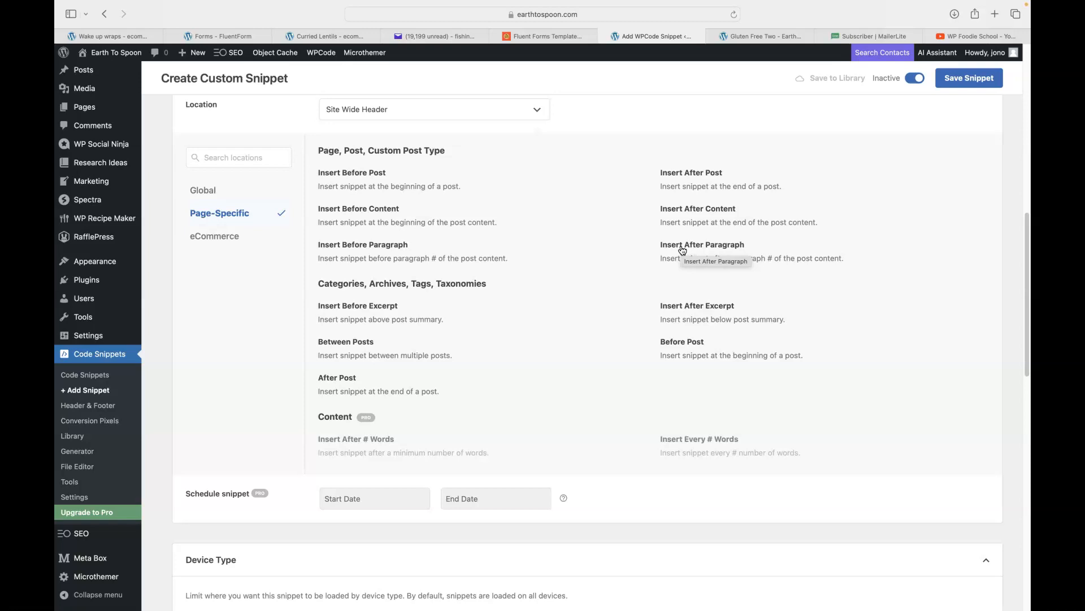
# Set the snippet location to Insert After Paragraph, enable Smart Conditional Logic, and save it.
pyautogui.click(682, 251)
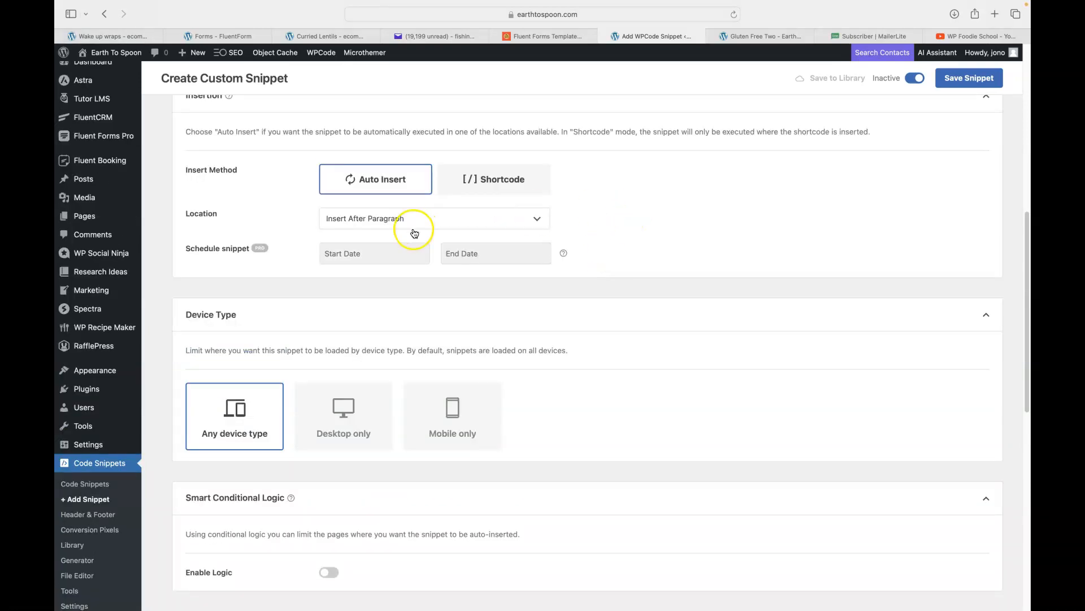
pyautogui.scroll(-3, 398, 317)
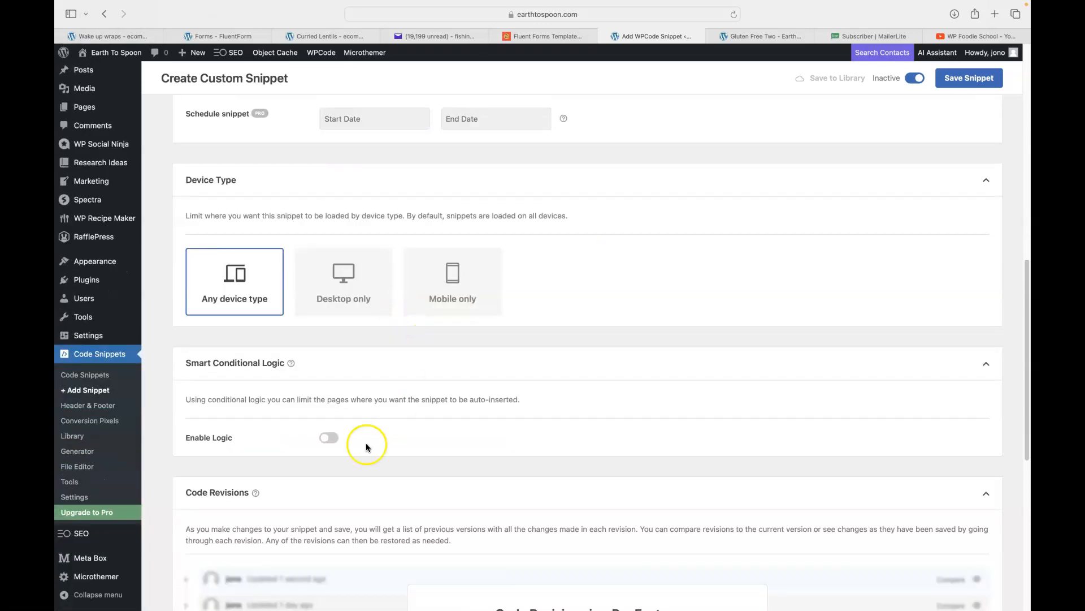
pyautogui.click(328, 439)
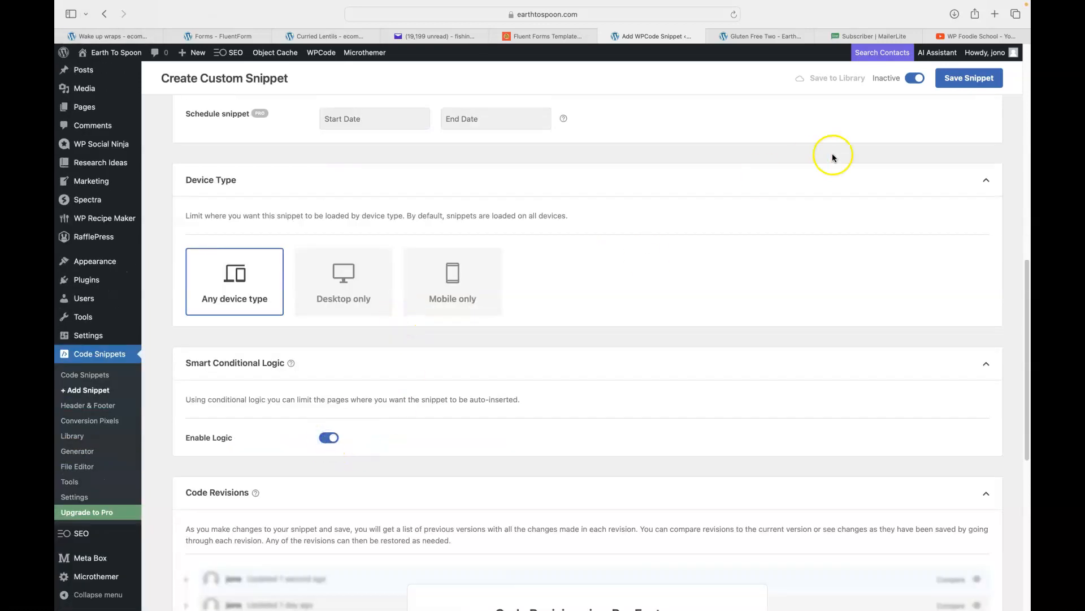
pyautogui.click(971, 86)
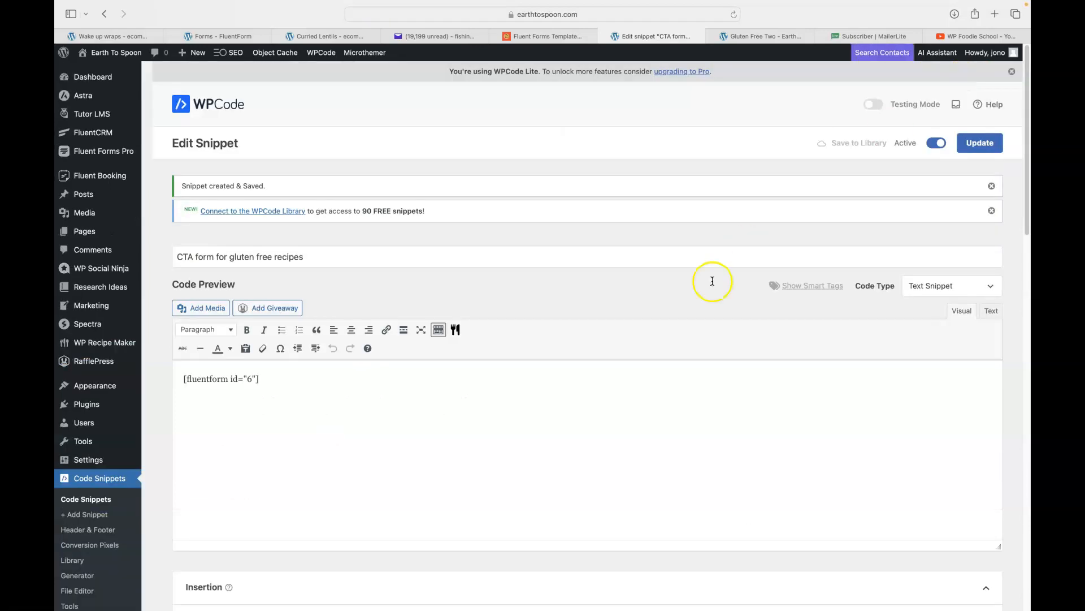
# Add a condition group requiring Taxonomy term Is Gluten Free, and update the snippet.
pyautogui.scroll(-7, 686, 295)
pyautogui.scroll(-8, 687, 295)
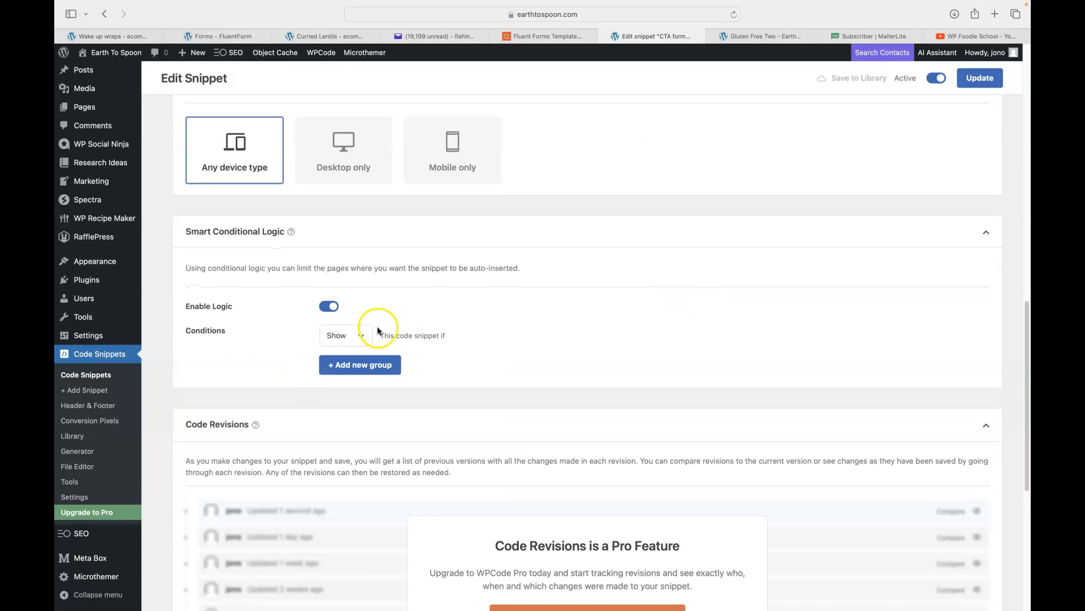
pyautogui.click(351, 373)
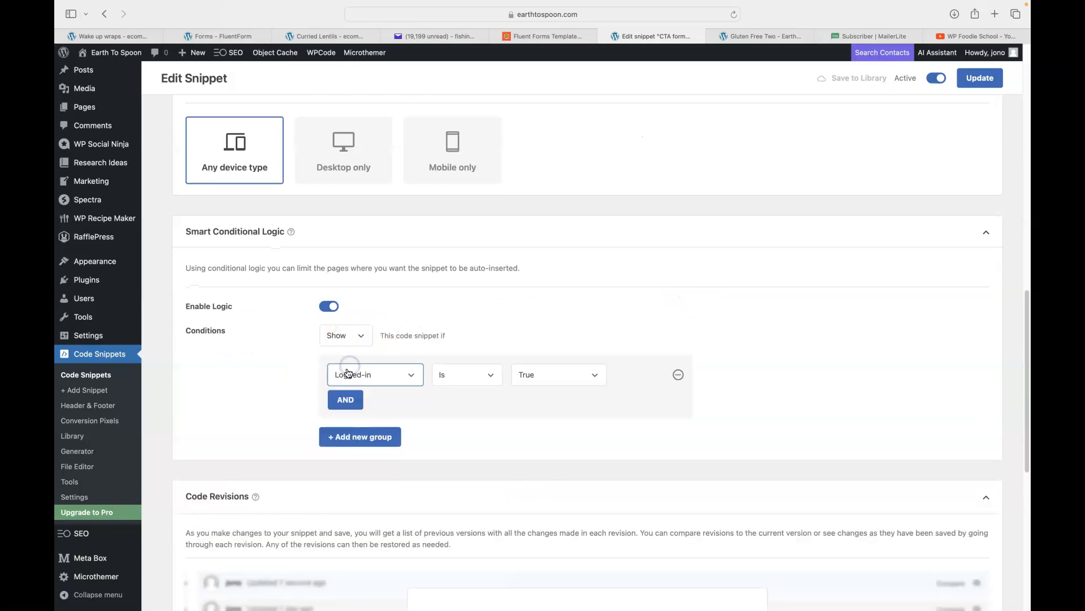
pyautogui.click(377, 378)
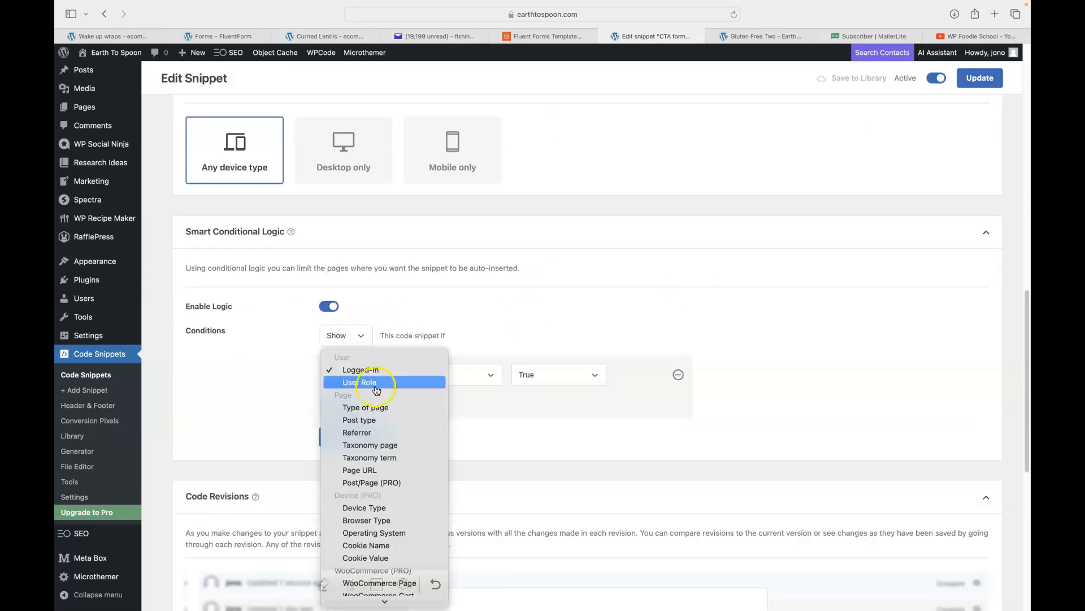
pyautogui.click(383, 458)
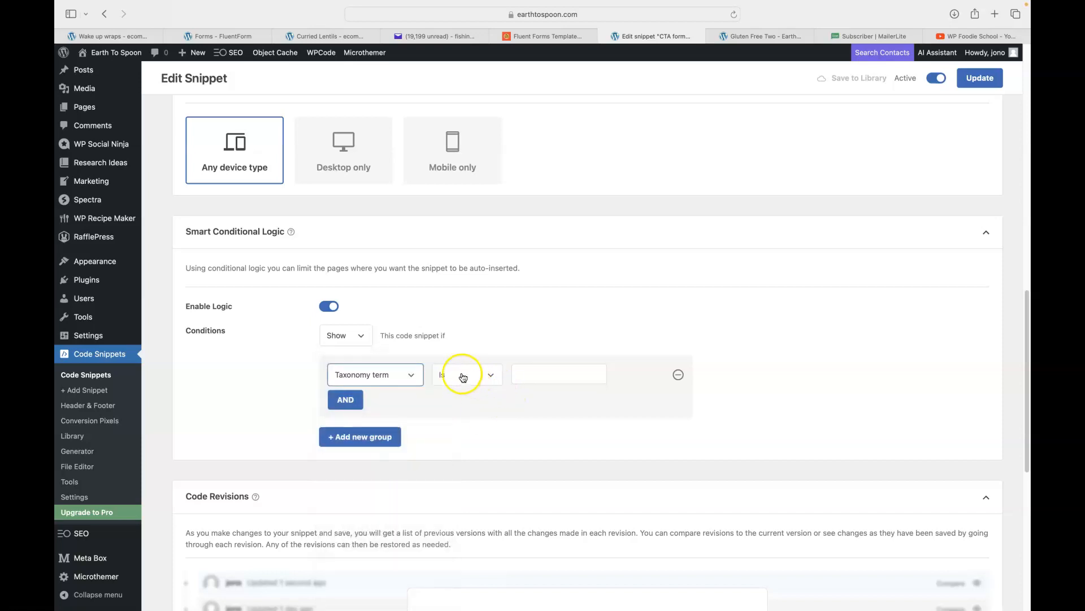
pyautogui.click(529, 373)
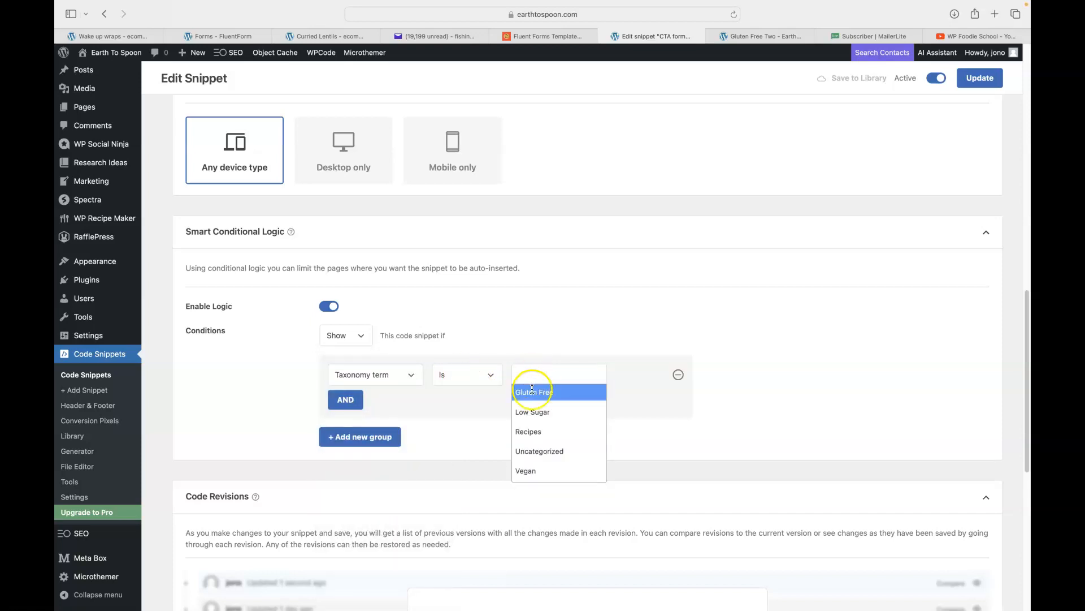
pyautogui.click(532, 390)
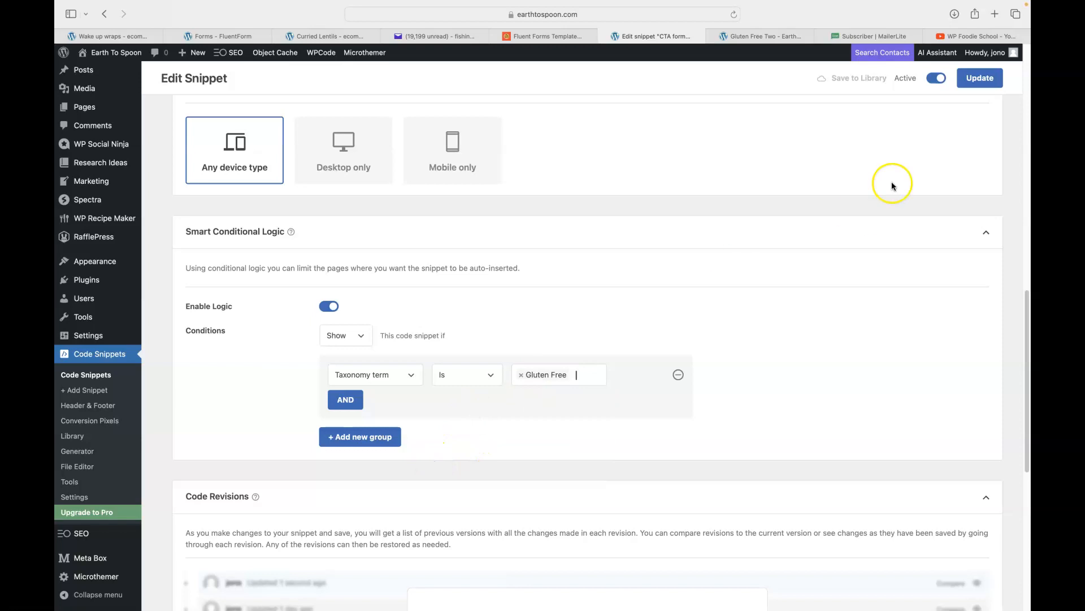
pyautogui.click(986, 81)
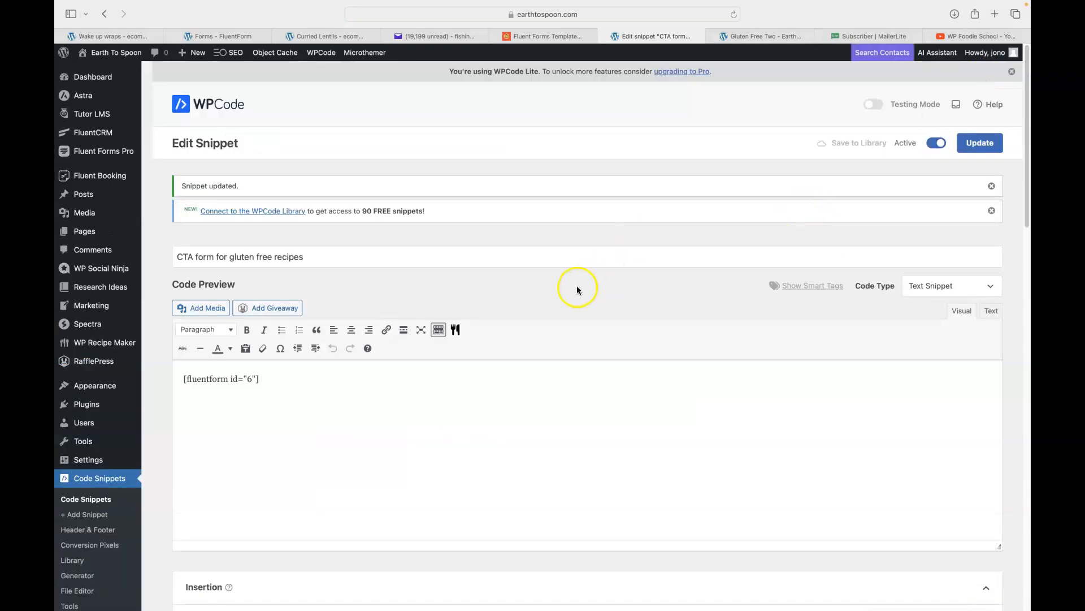
pyautogui.scroll(-10, 650, 274)
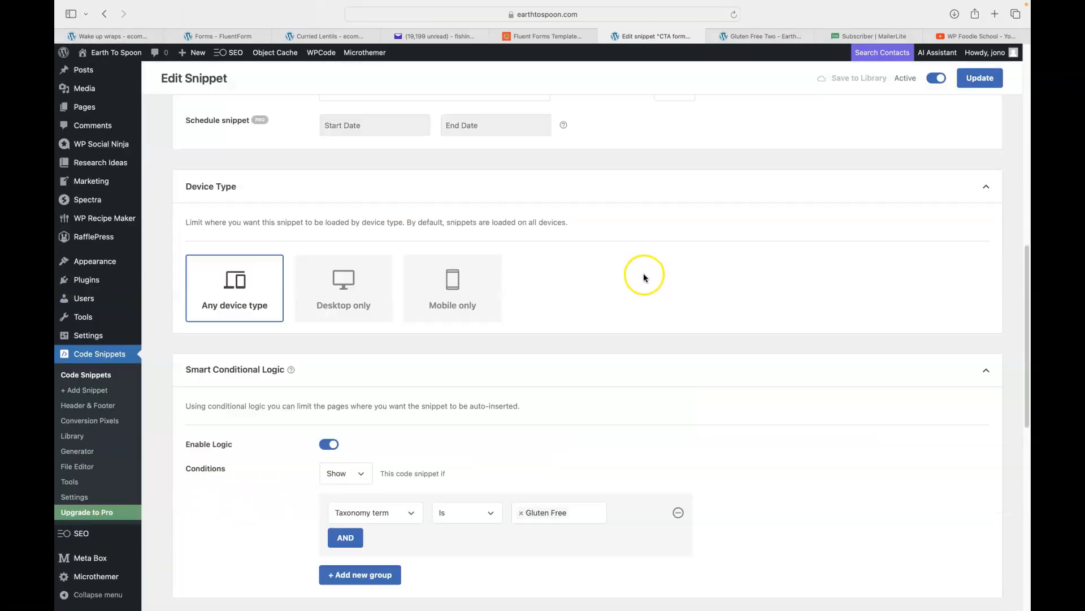
pyautogui.scroll(10, 642, 275)
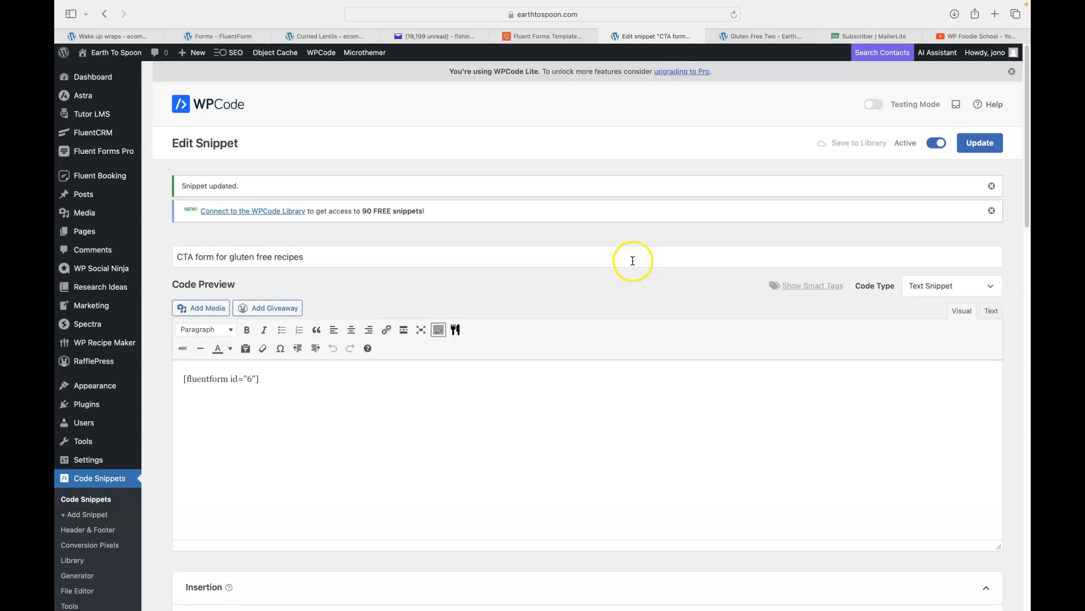
pyautogui.click(756, 37)
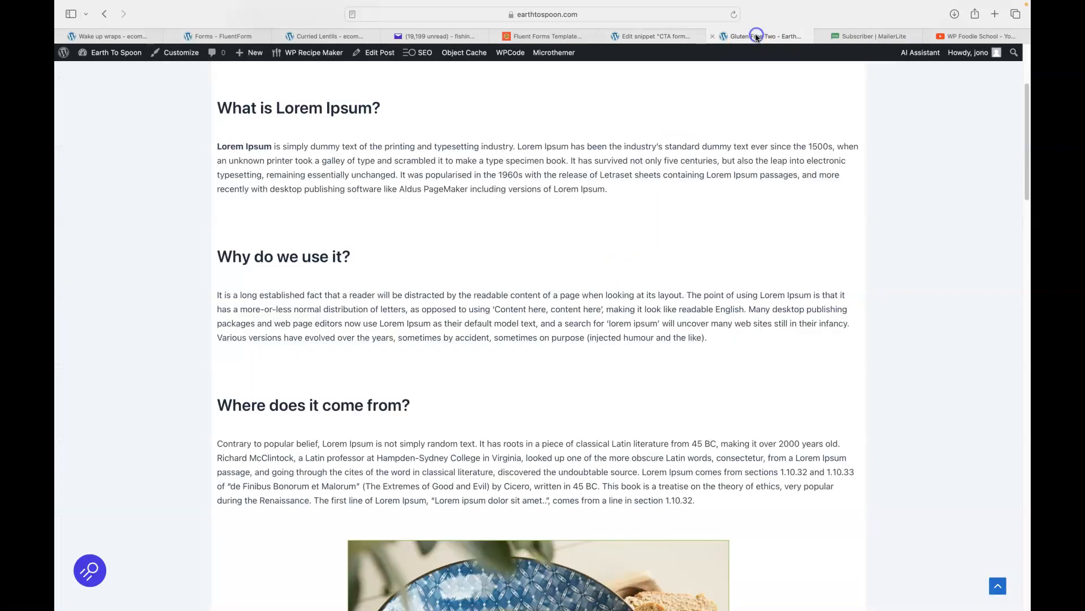
pyautogui.scroll(4, 582, 232)
pyautogui.scroll(-8, 588, 224)
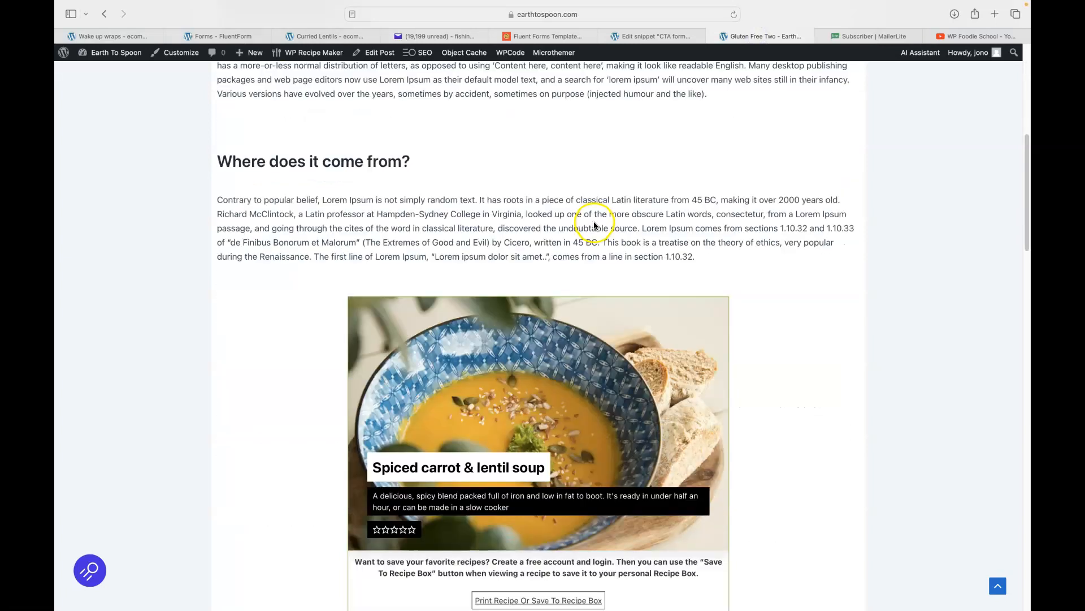
pyautogui.scroll(-10, 594, 225)
pyautogui.scroll(-6, 595, 228)
pyautogui.scroll(20, 595, 228)
pyautogui.click(733, 12)
pyautogui.scroll(-3, 901, 207)
pyautogui.scroll(-2, 903, 209)
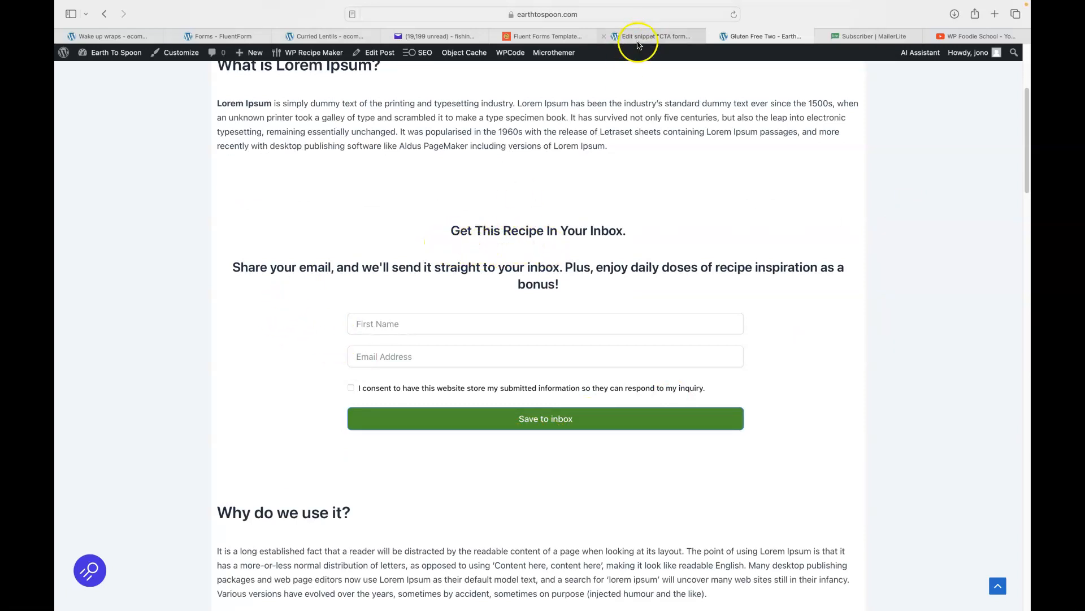
pyautogui.click(642, 35)
pyautogui.moveTo(74, 201)
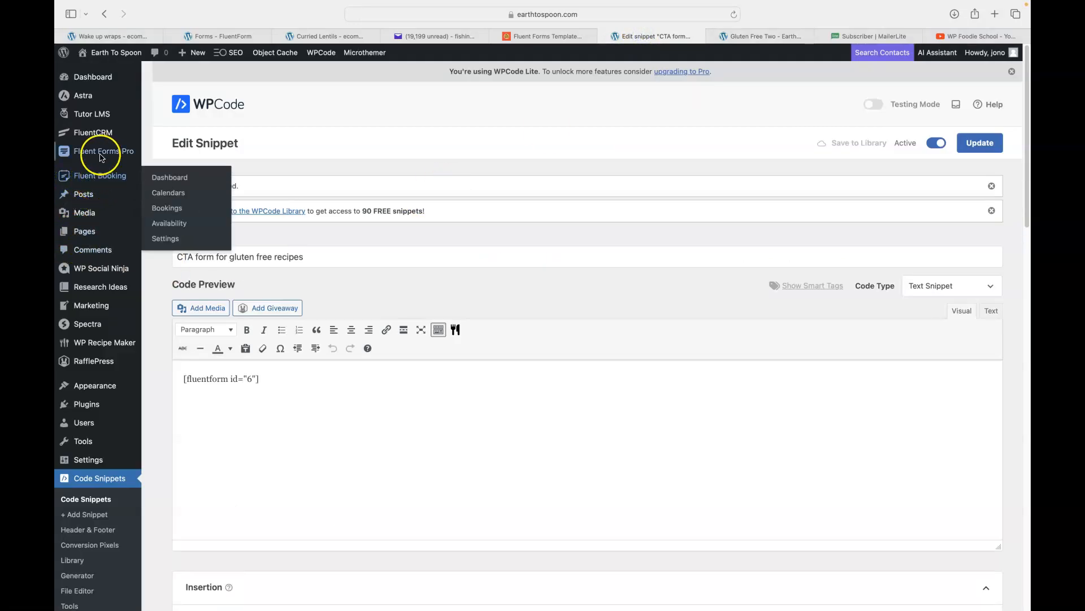
# In the Gluten Free form's Custom HTML heading, start 'Share your email' on a new line and save.
pyautogui.click(161, 156)
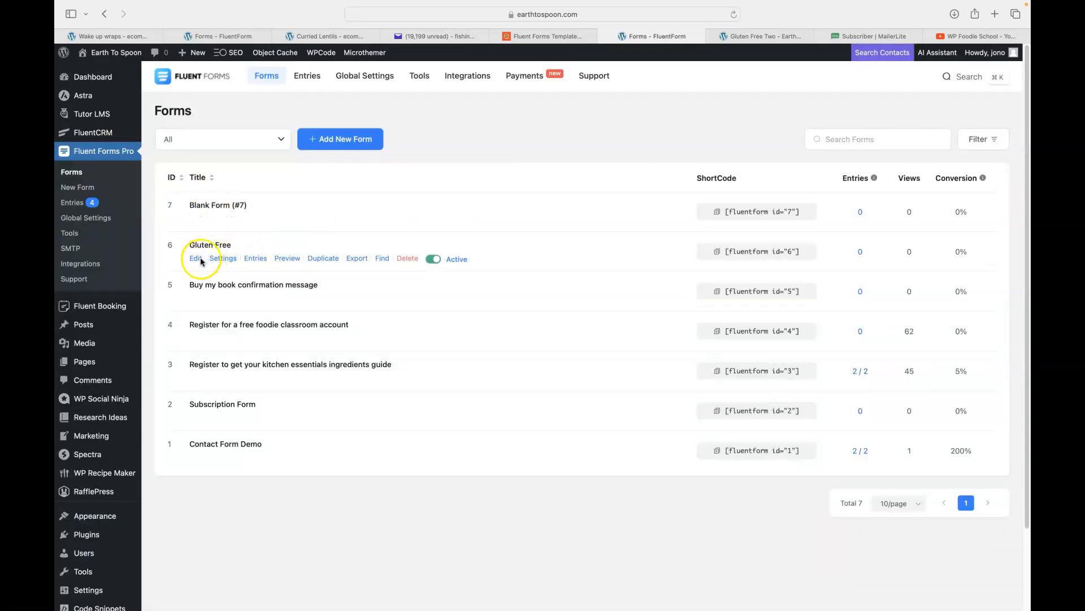
pyautogui.click(196, 259)
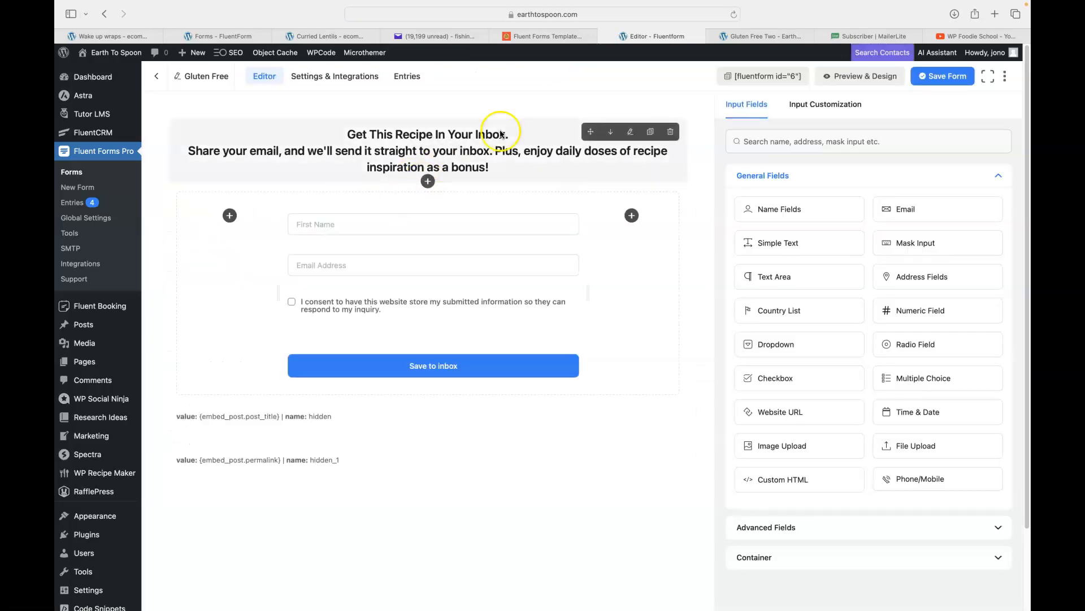
pyautogui.click(495, 150)
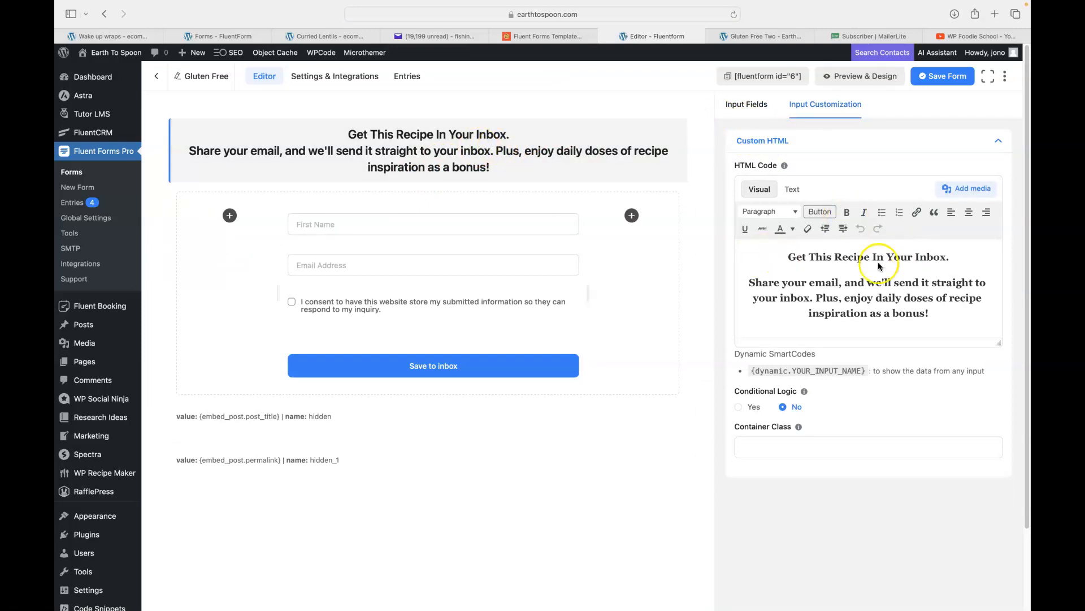
pyautogui.click(750, 284)
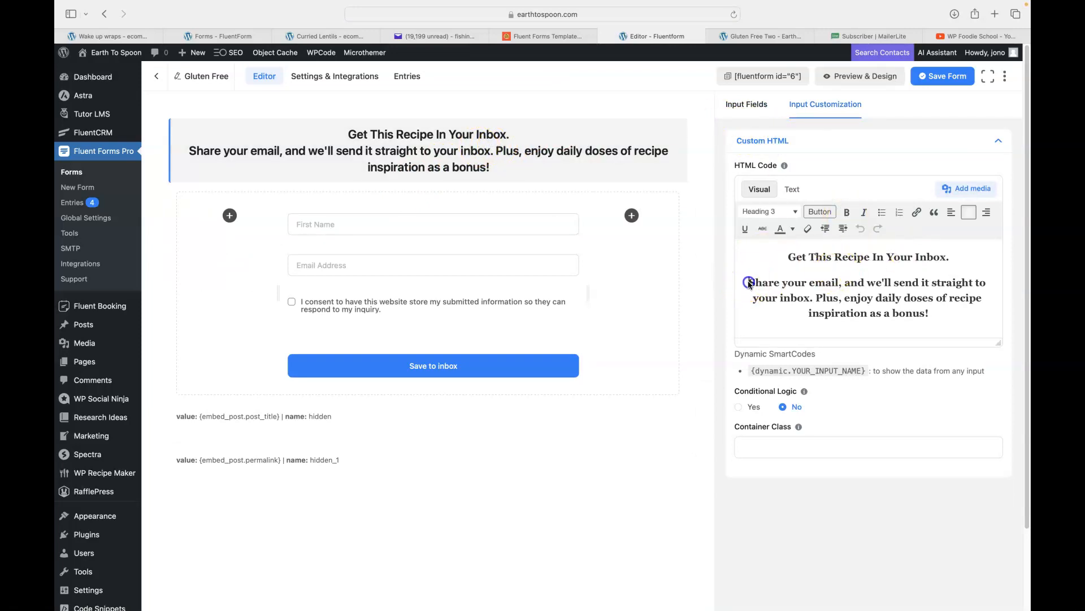
pyautogui.press('BackSpace')
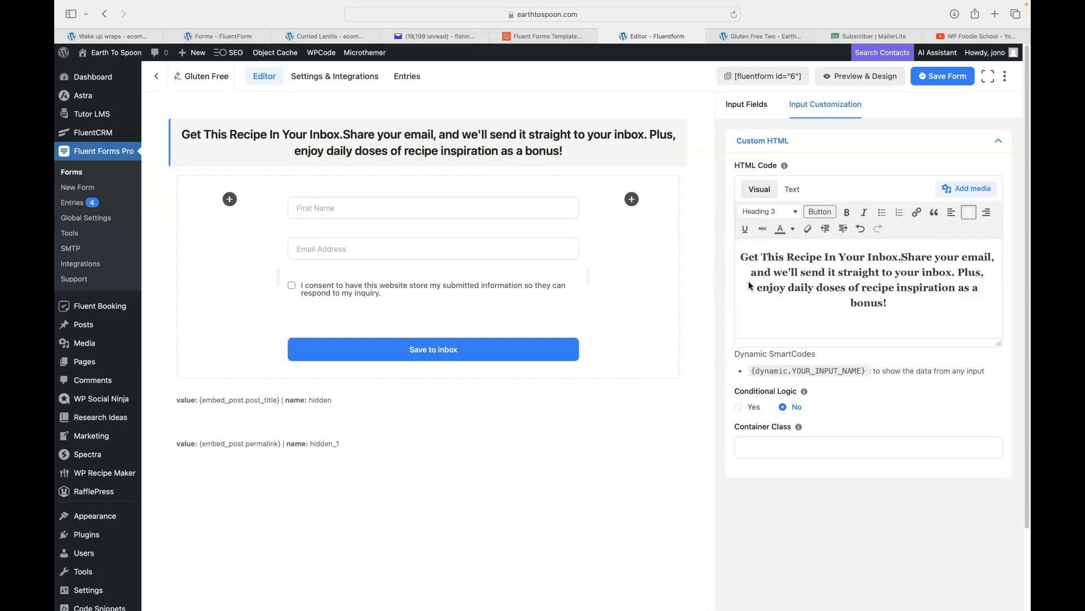
pyautogui.press('Return')
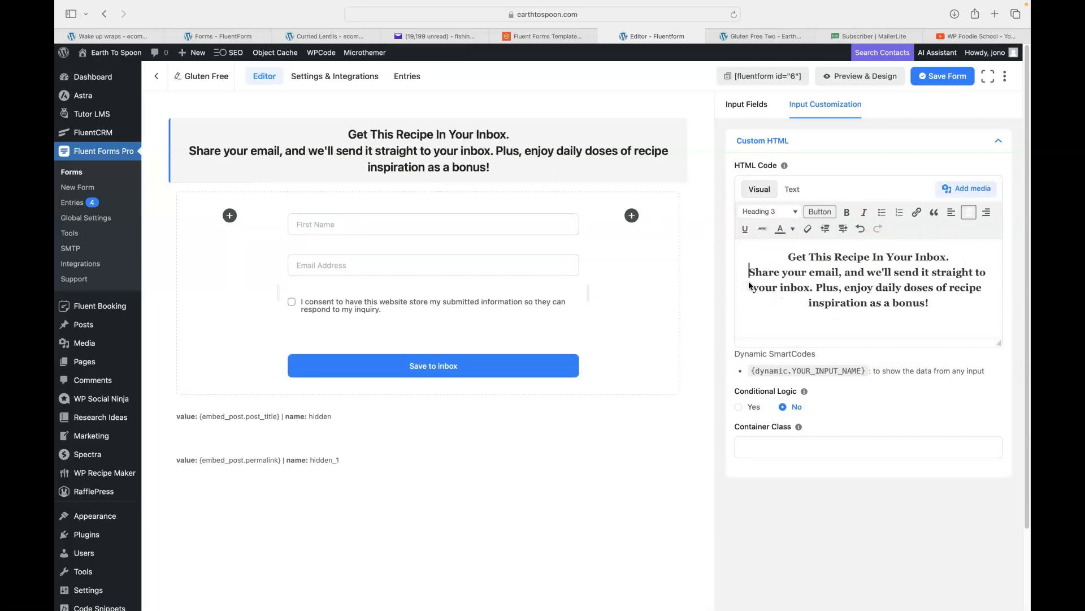
pyautogui.click(737, 110)
pyautogui.click(940, 78)
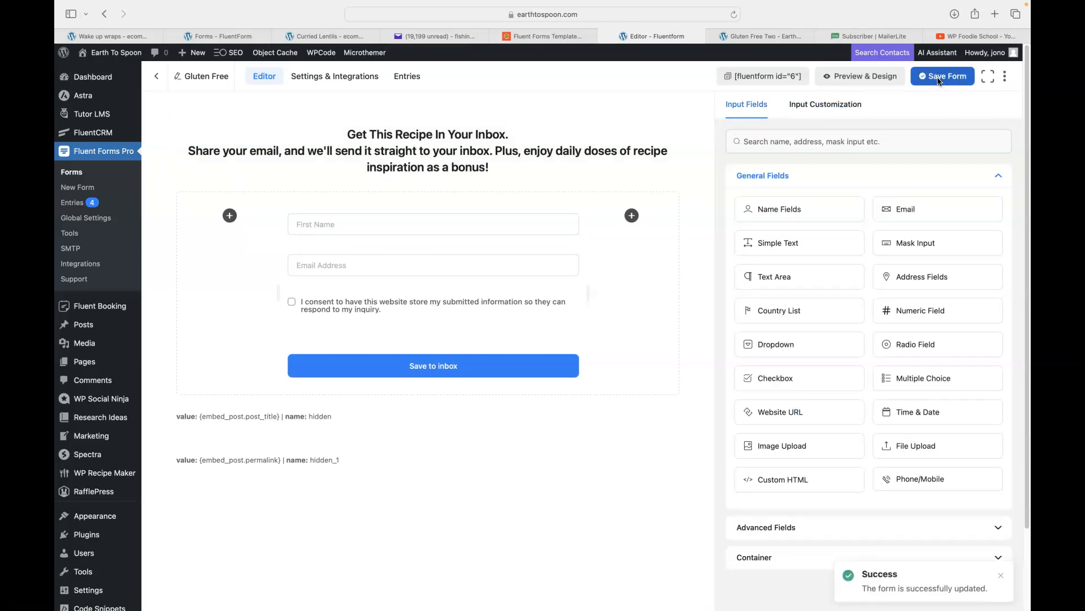
# Reload the Gluten Free Two post, then put the heading's 'Plus' sentence on its own line and save.
pyautogui.click(749, 38)
pyautogui.click(734, 14)
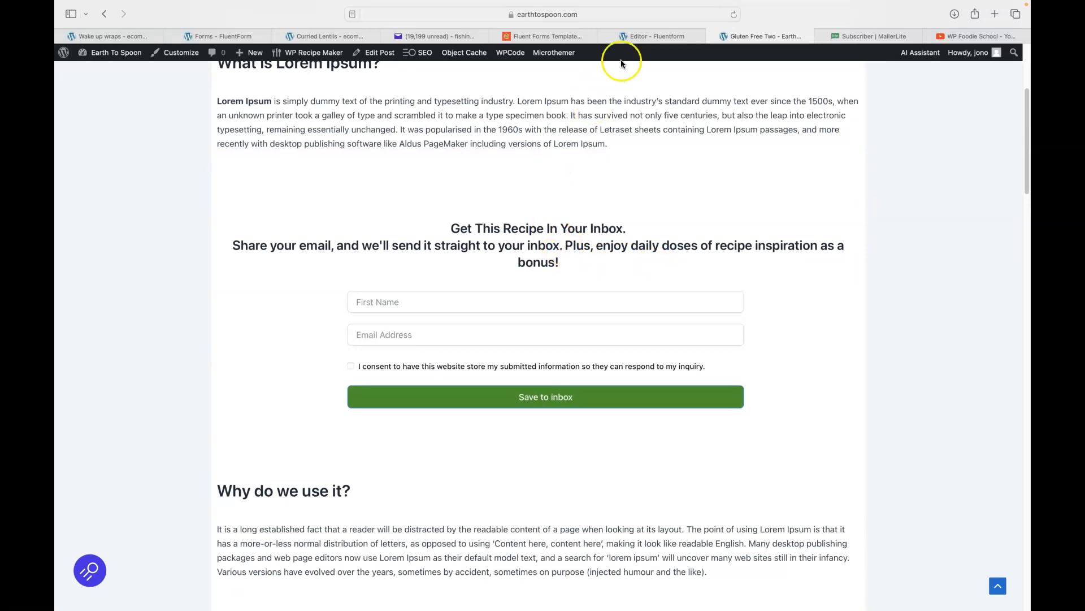
pyautogui.click(651, 37)
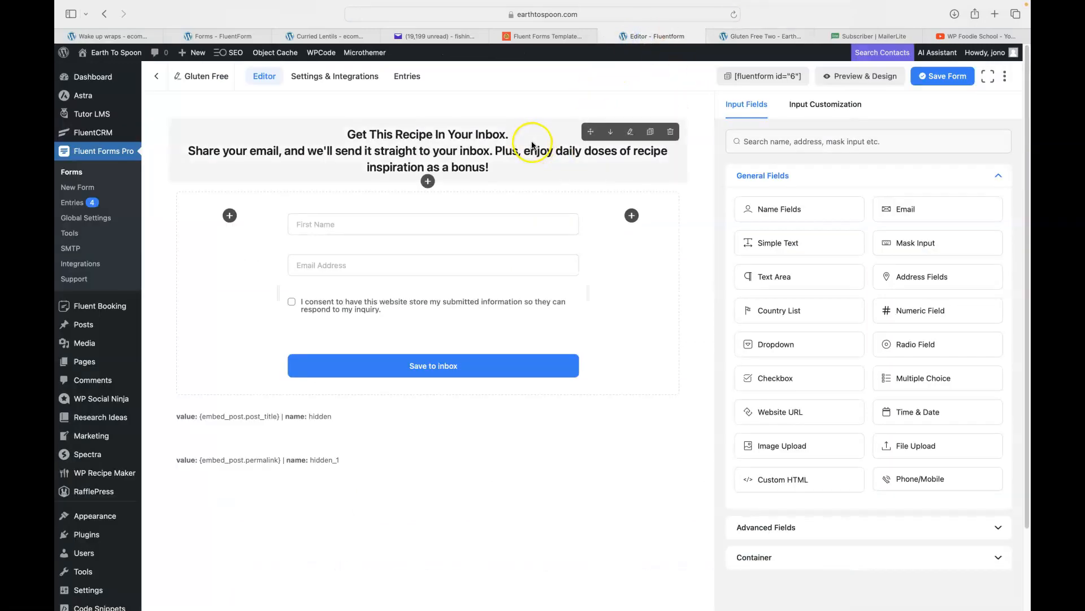
pyautogui.click(530, 145)
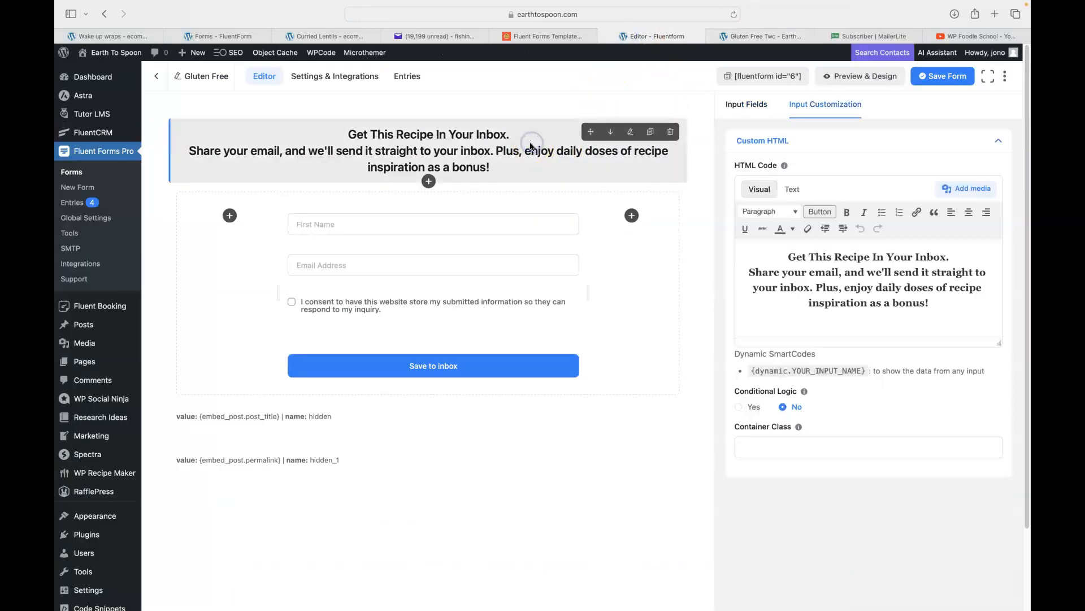
pyautogui.click(815, 289)
pyautogui.hotkey('shift', 'Return')
pyautogui.click(938, 77)
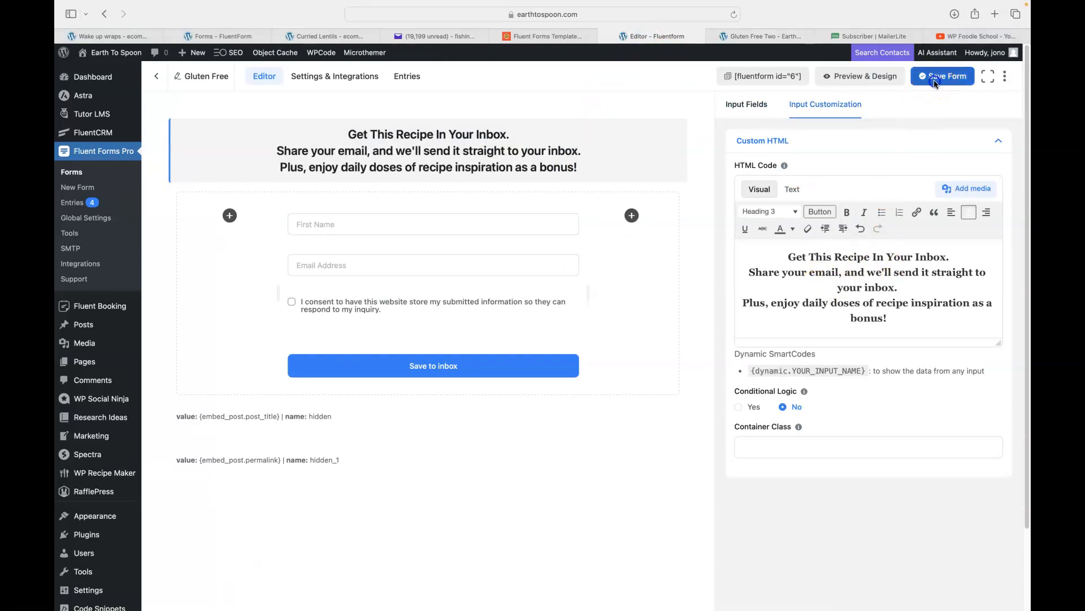
pyautogui.click(737, 35)
pyautogui.click(734, 14)
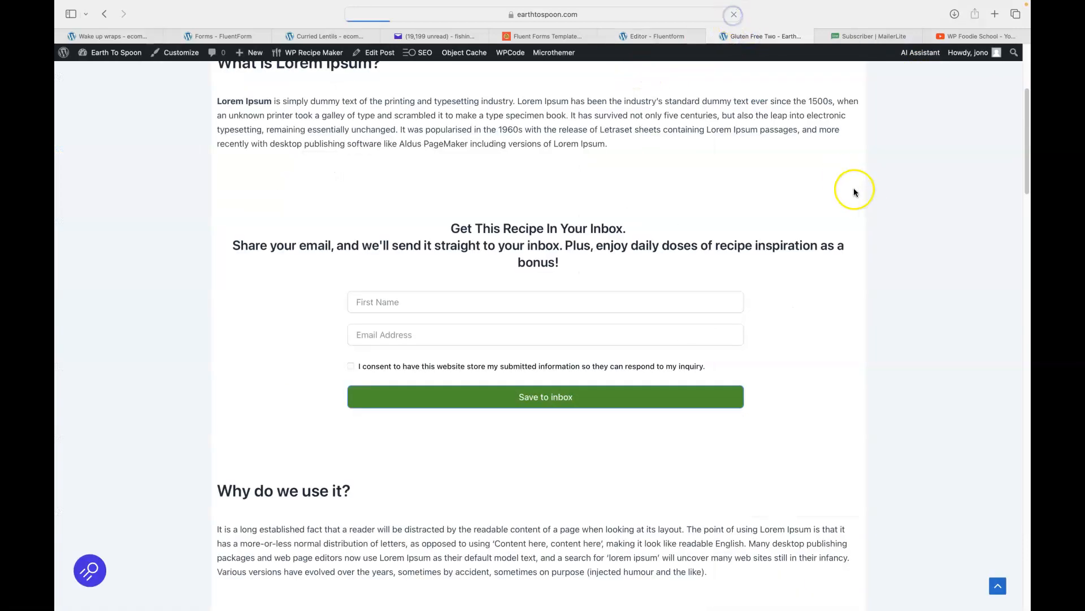
pyautogui.scroll(5, 901, 201)
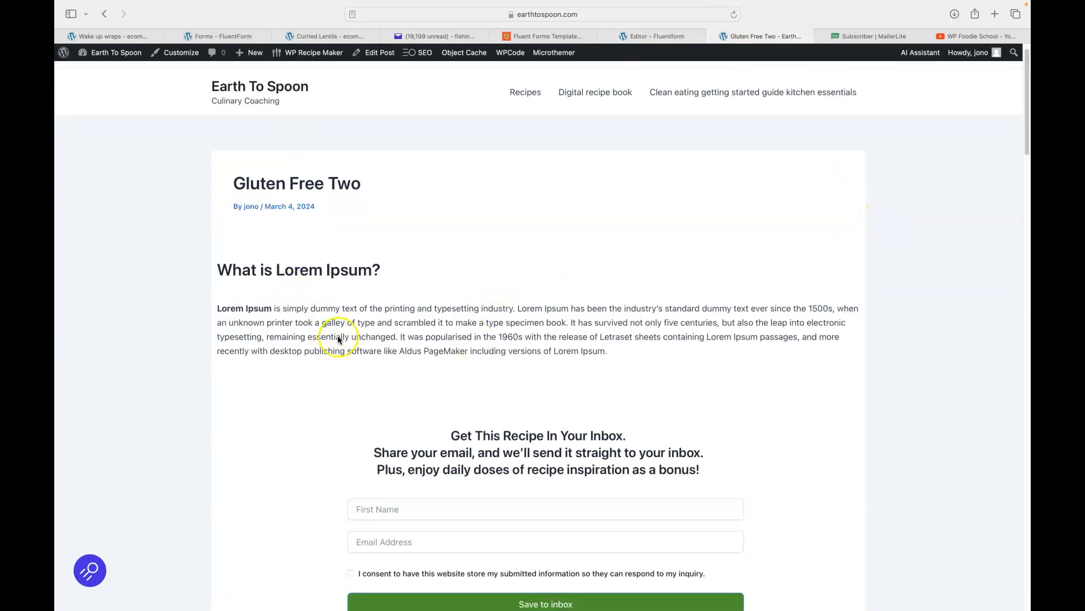
pyautogui.scroll(-6, 339, 356)
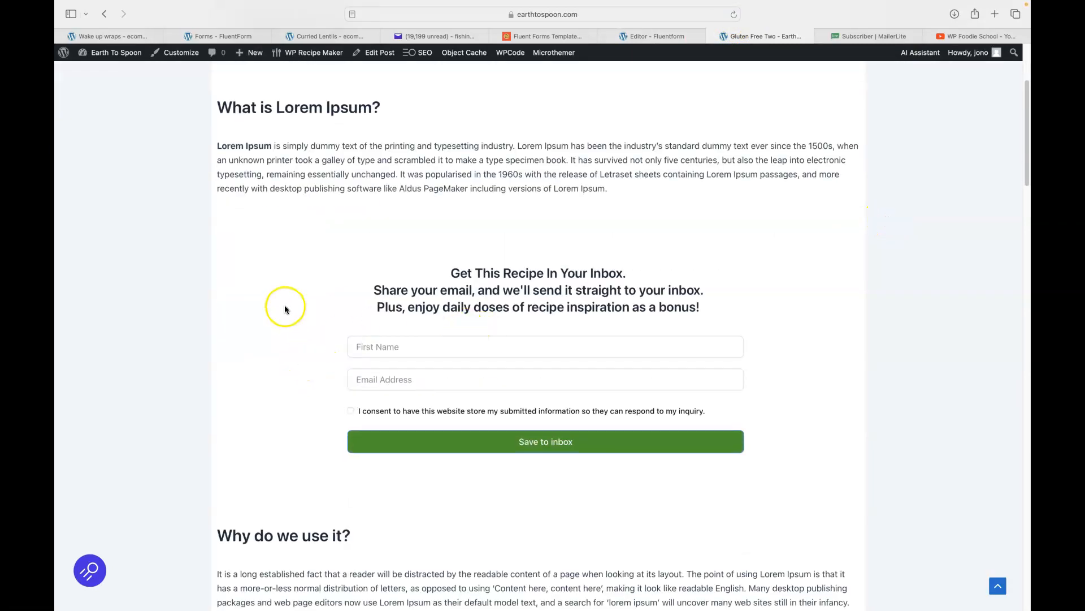
pyautogui.scroll(-18, 306, 310)
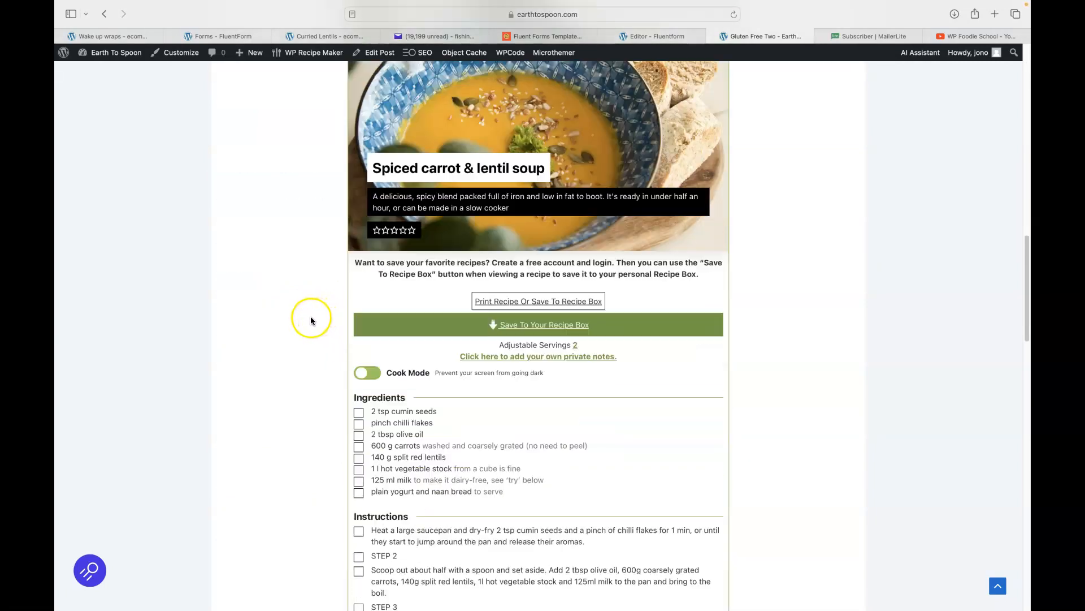
pyautogui.scroll(-10, 303, 319)
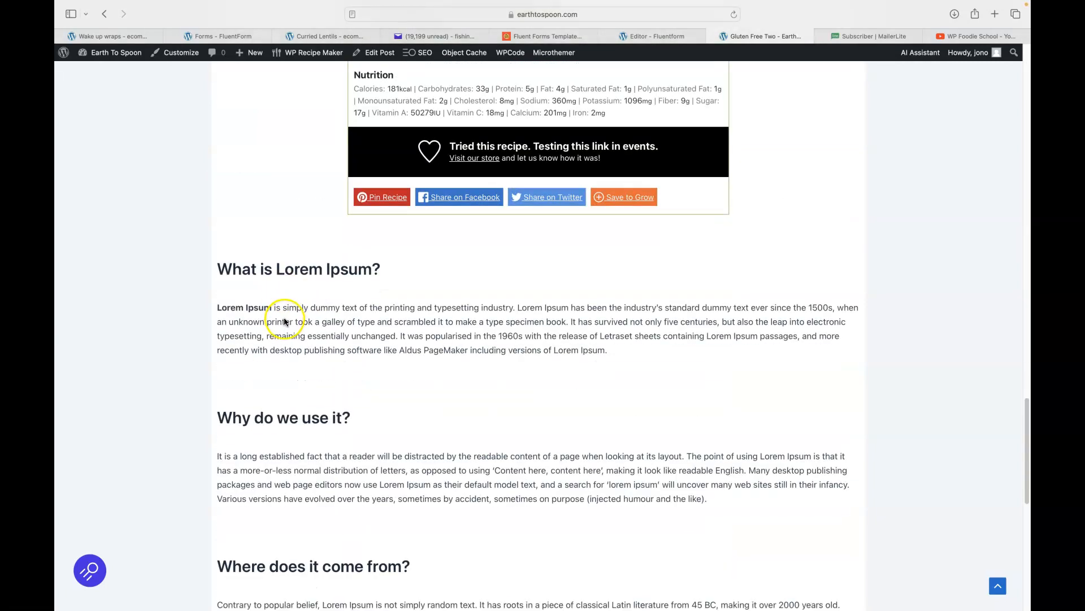
pyautogui.scroll(5, 283, 325)
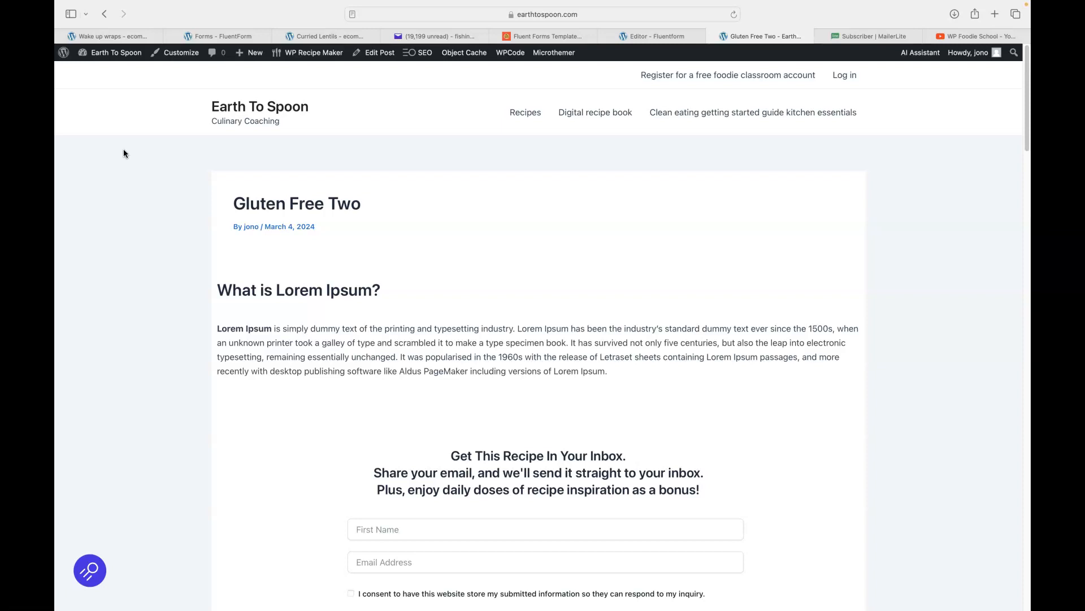
# Open the 'CTA form for gluten free recipes' snippet from Code Snippets for editing.
pyautogui.click(644, 38)
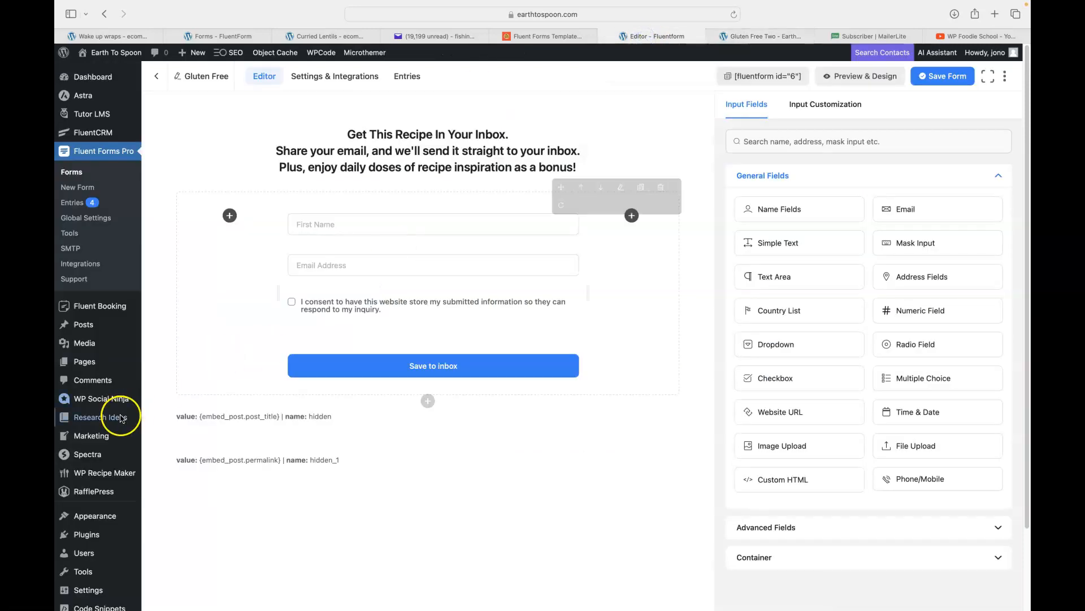
pyautogui.scroll(-3, 121, 418)
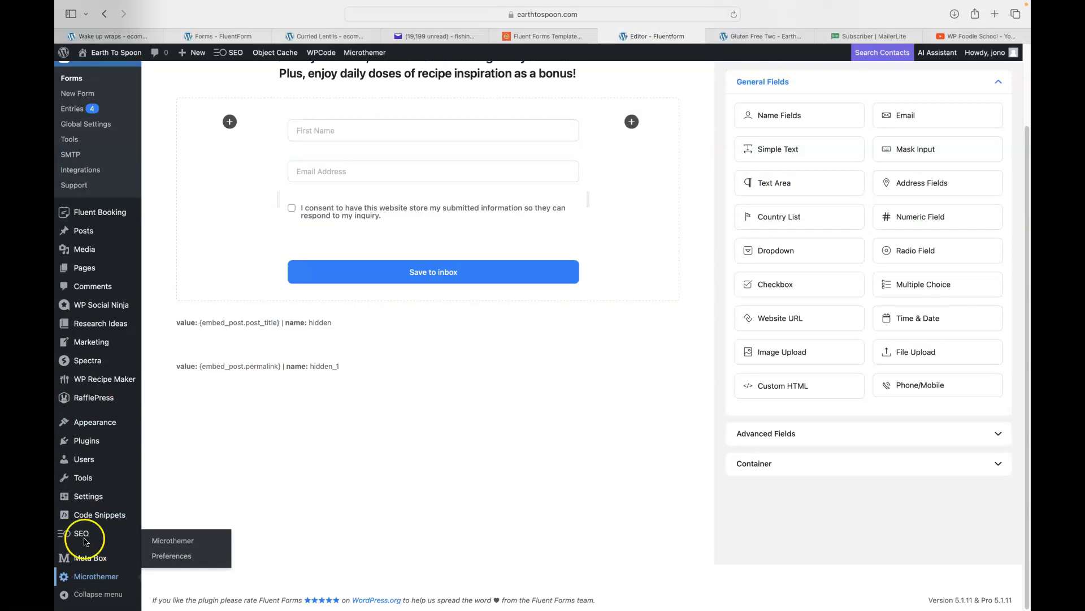
pyautogui.moveTo(99, 515)
pyautogui.click(178, 421)
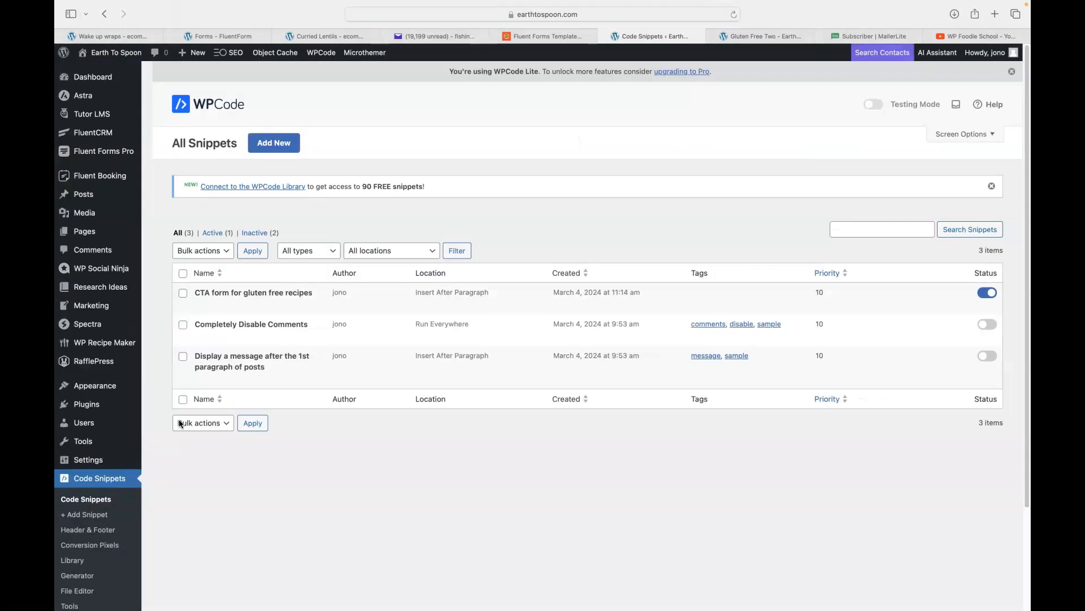
pyautogui.click(236, 292)
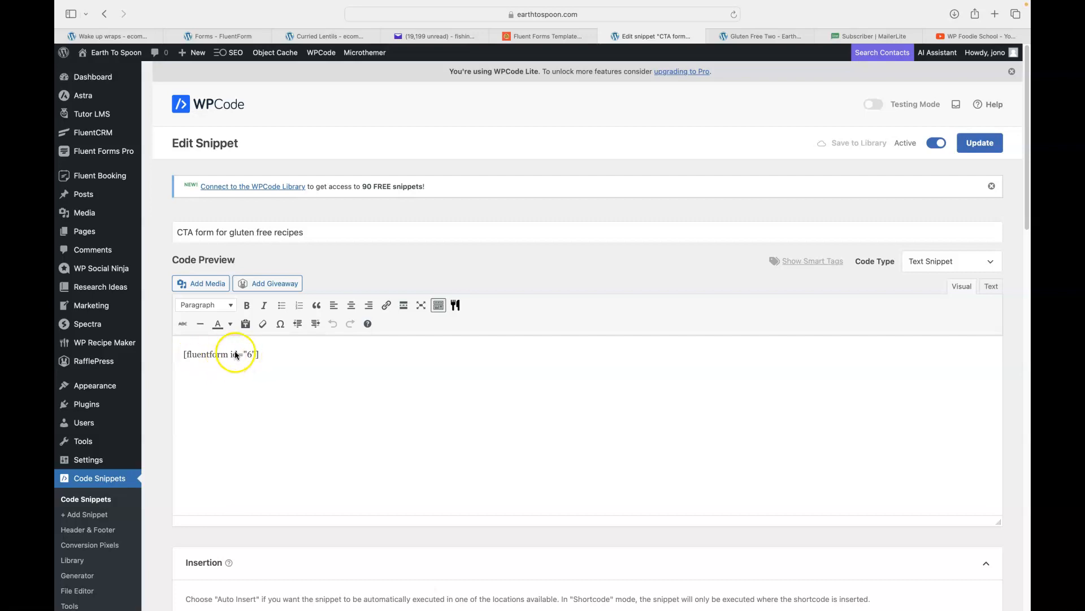
pyautogui.scroll(-5, 354, 362)
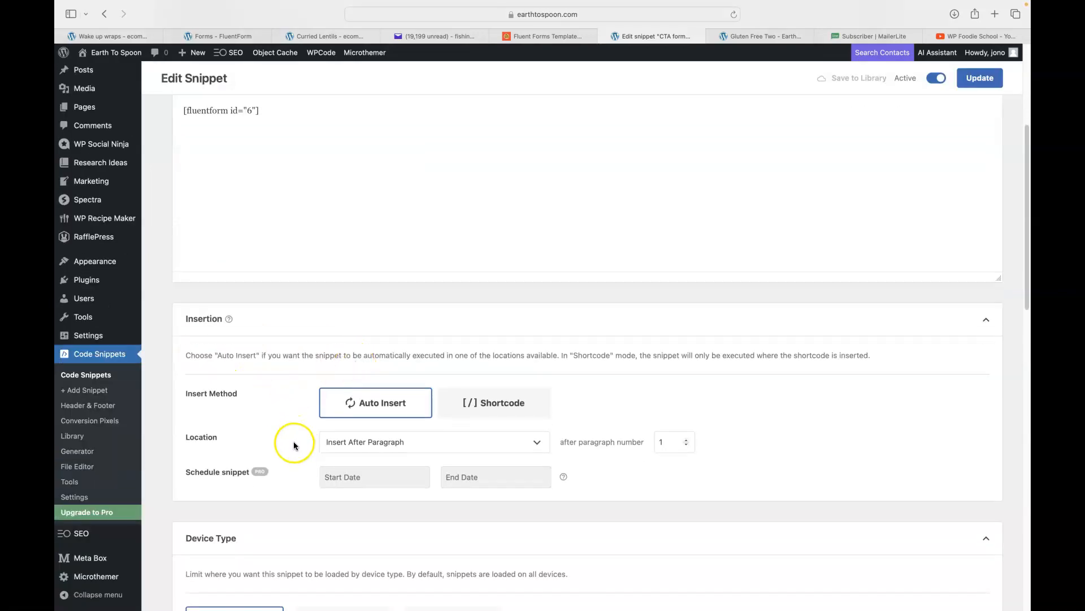
pyautogui.scroll(-8, 310, 444)
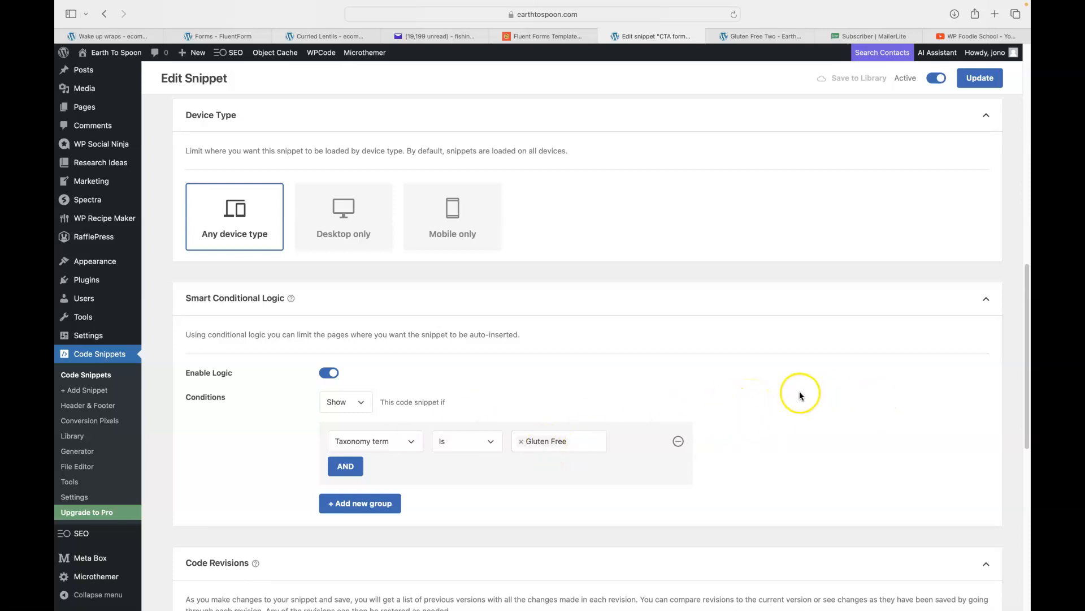
pyautogui.scroll(1, 789, 365)
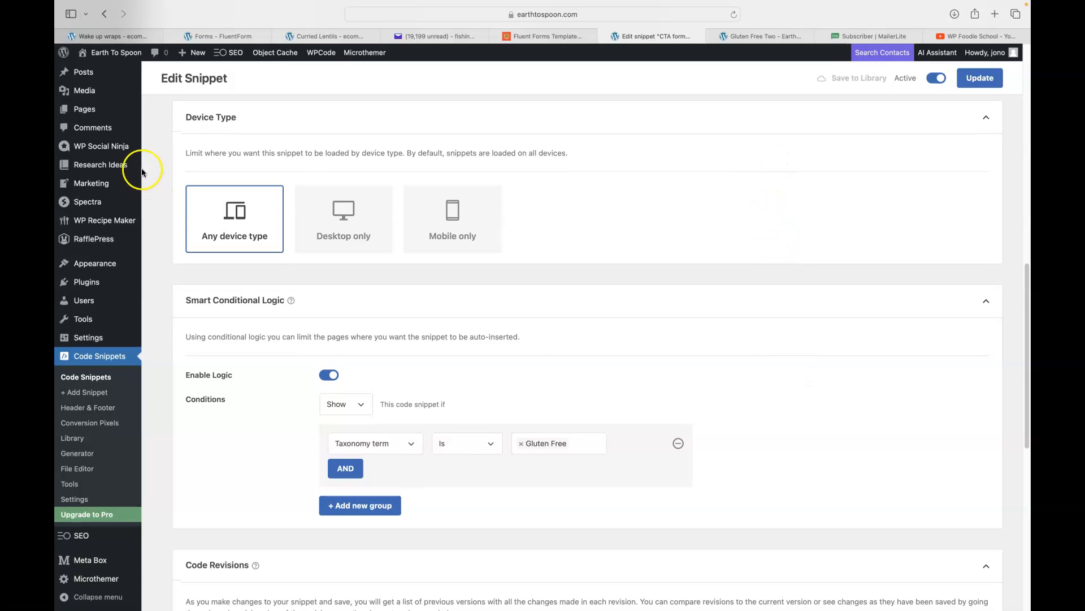
pyautogui.moveTo(102, 221)
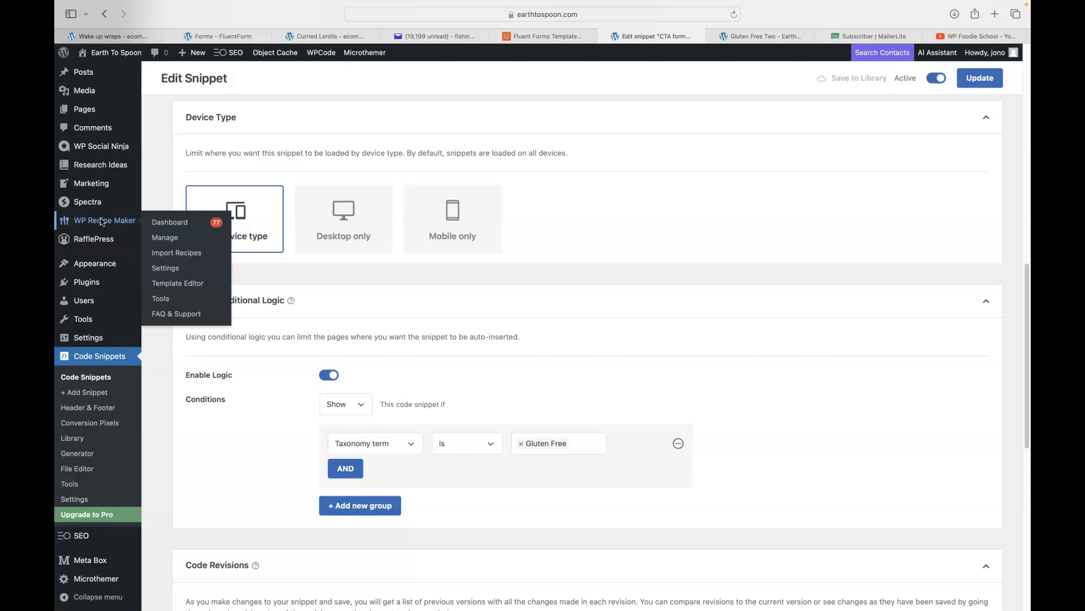
pyautogui.scroll(-3, 684, 177)
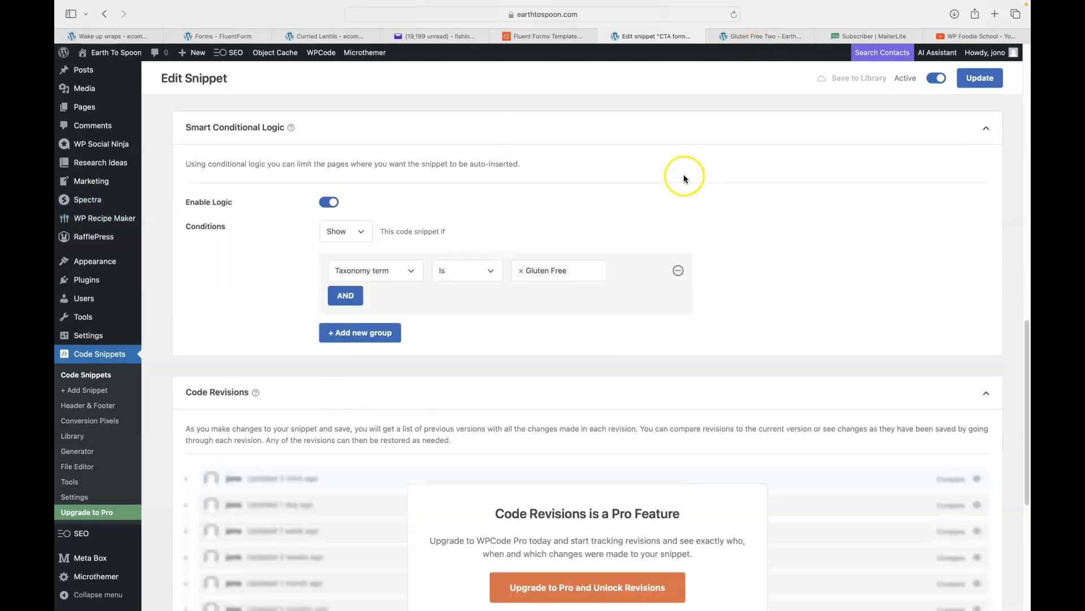
pyautogui.scroll(6, 684, 178)
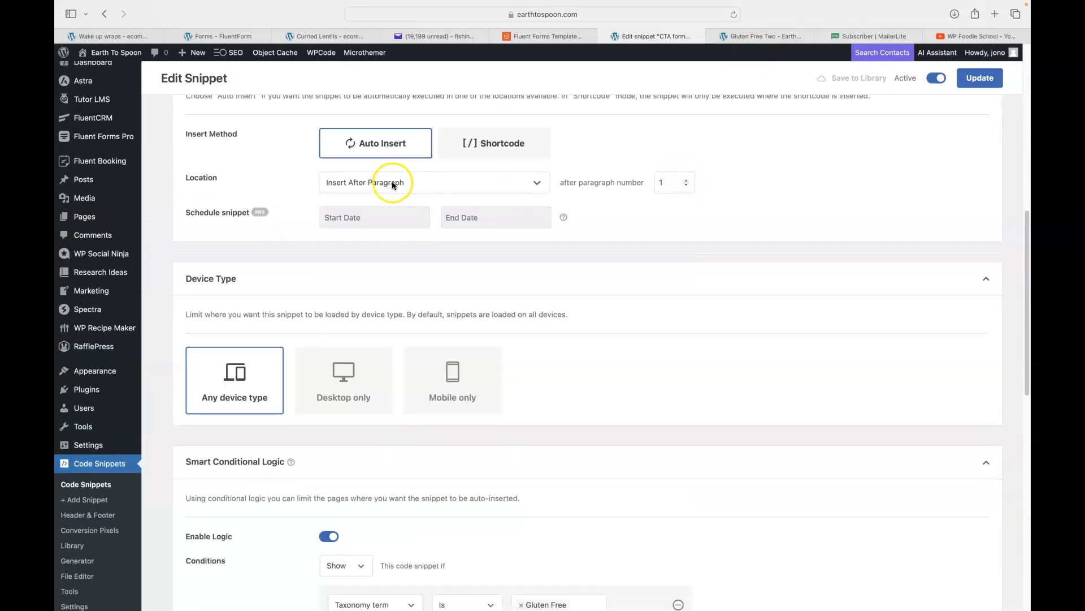
# Change the insert position to after paragraph number 3 and update the snippet.
pyautogui.click(425, 186)
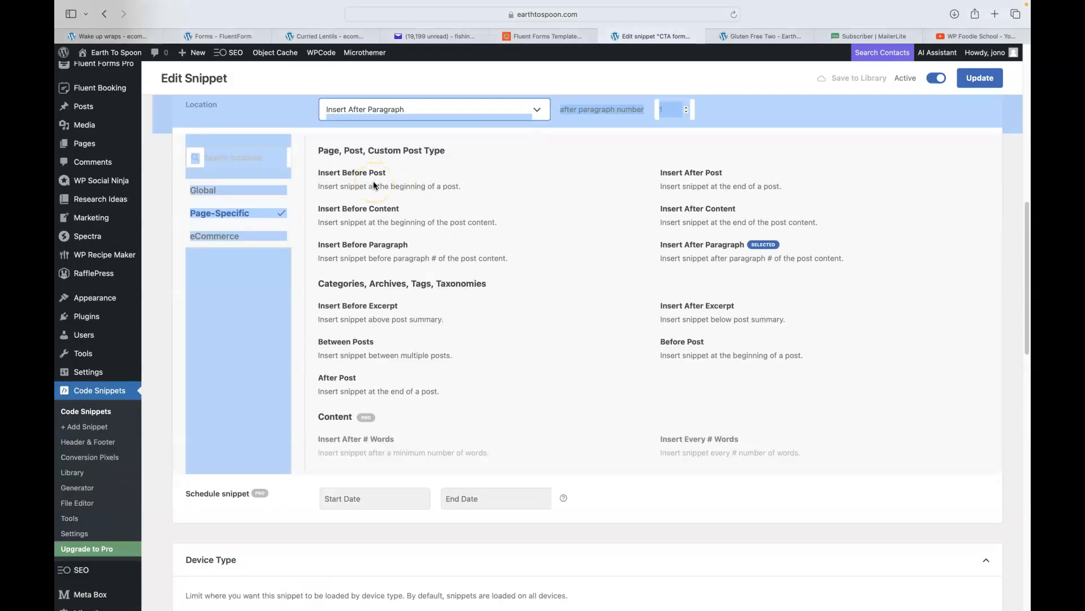
pyautogui.scroll(-4, 621, 286)
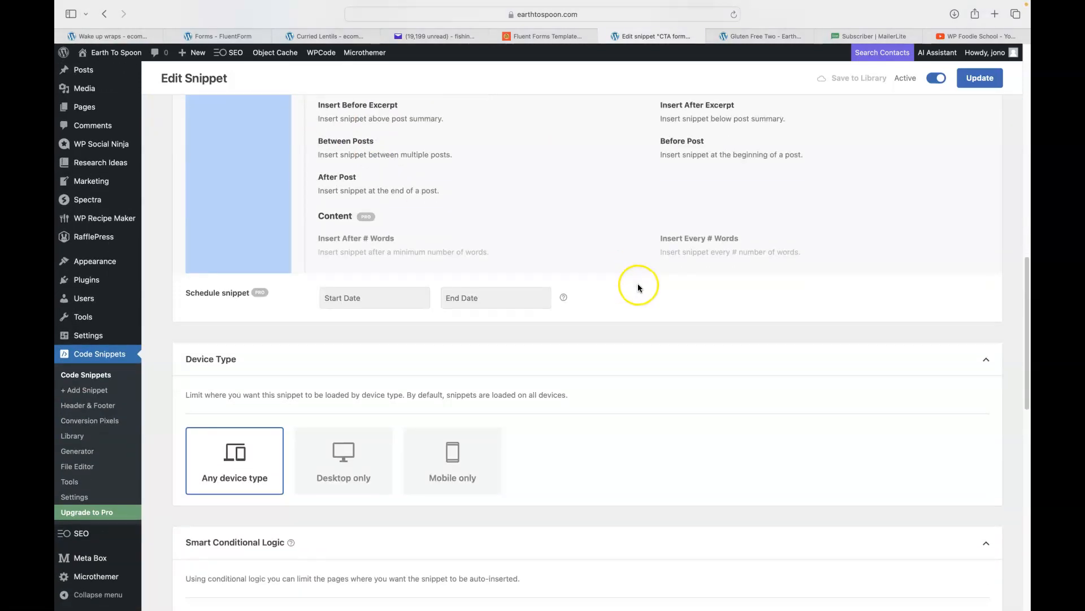
pyautogui.scroll(4, 639, 285)
pyautogui.scroll(-4, 639, 286)
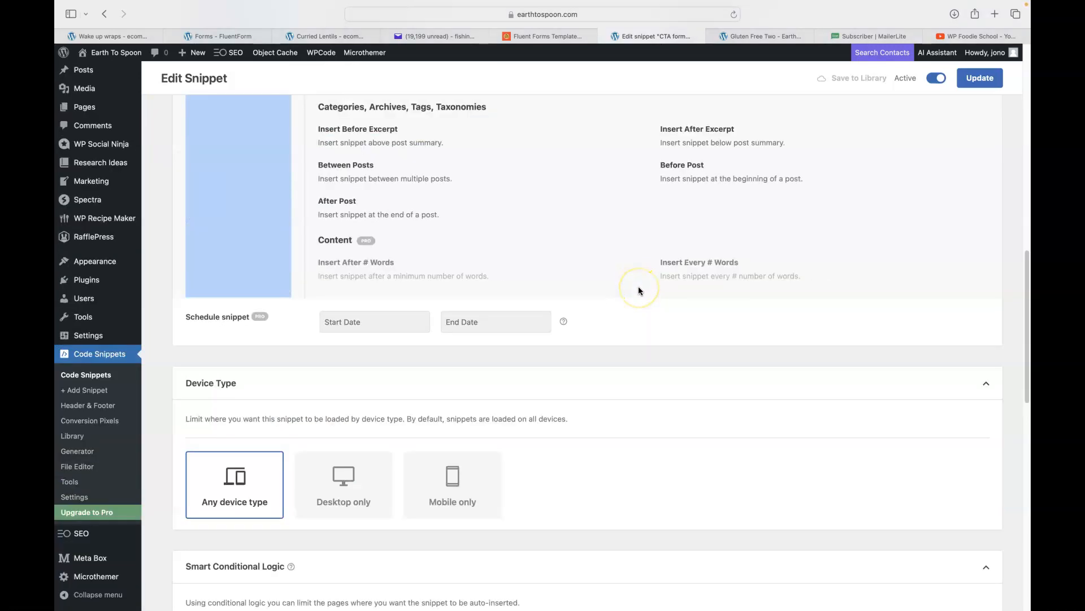
pyautogui.scroll(2, 639, 287)
pyautogui.scroll(4, 638, 287)
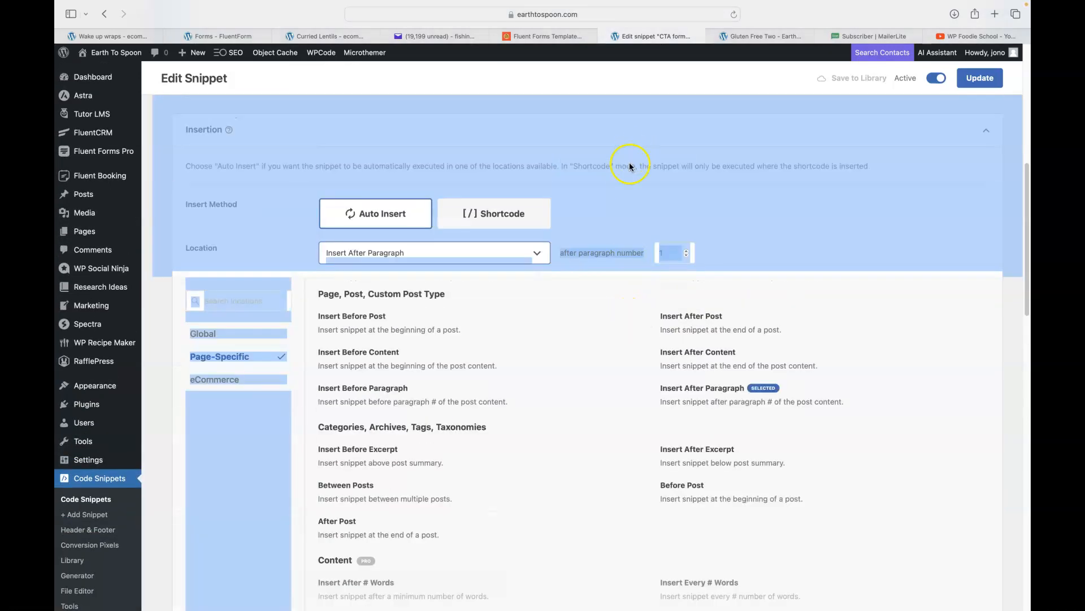
pyautogui.click(623, 206)
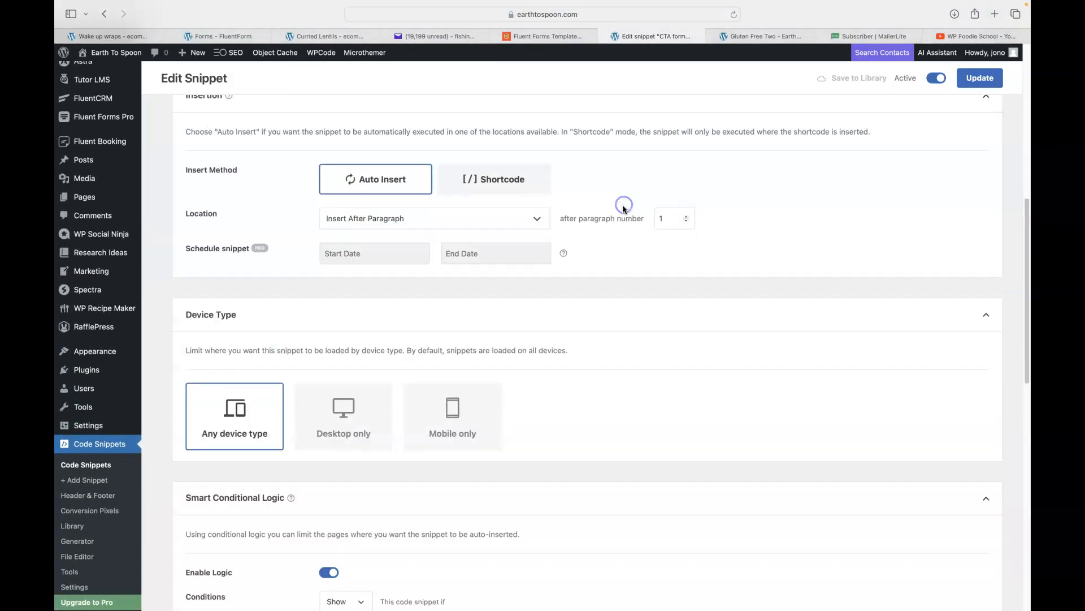
pyautogui.write('3')
pyautogui.click(668, 222)
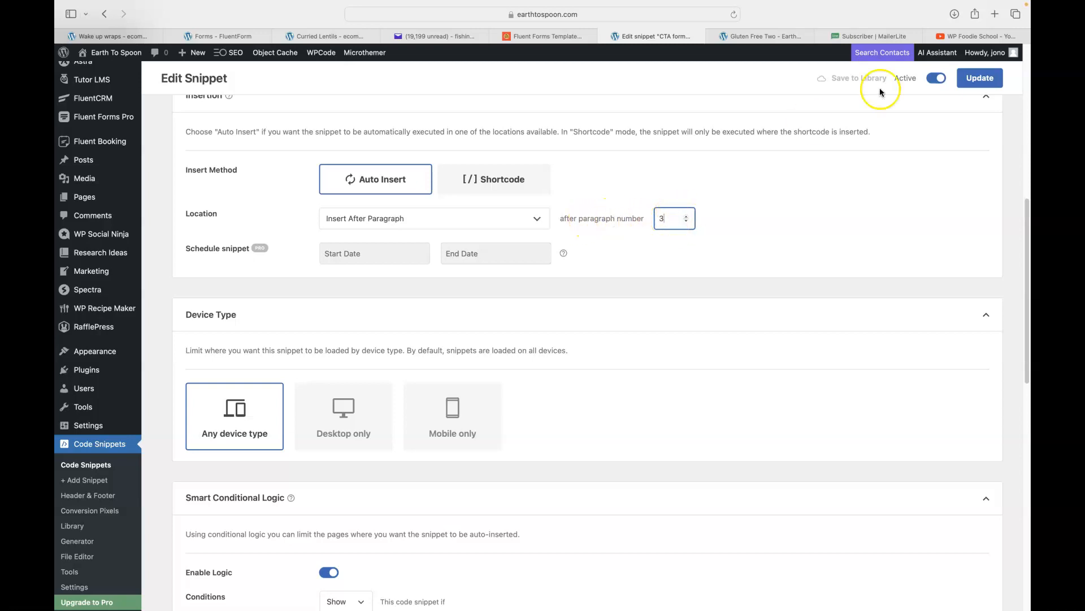
pyautogui.click(973, 82)
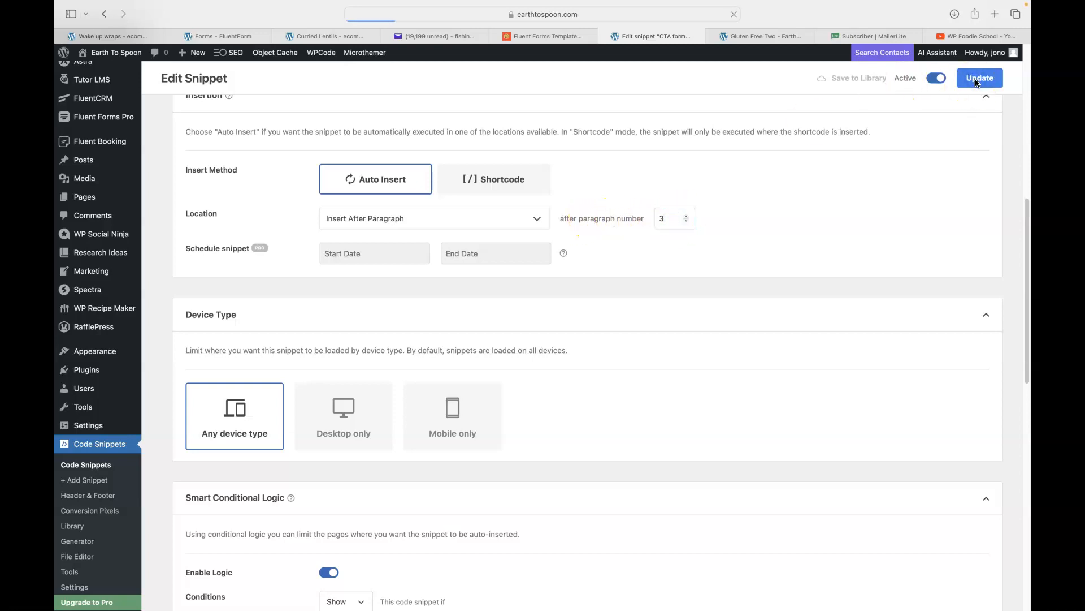
pyautogui.click(766, 35)
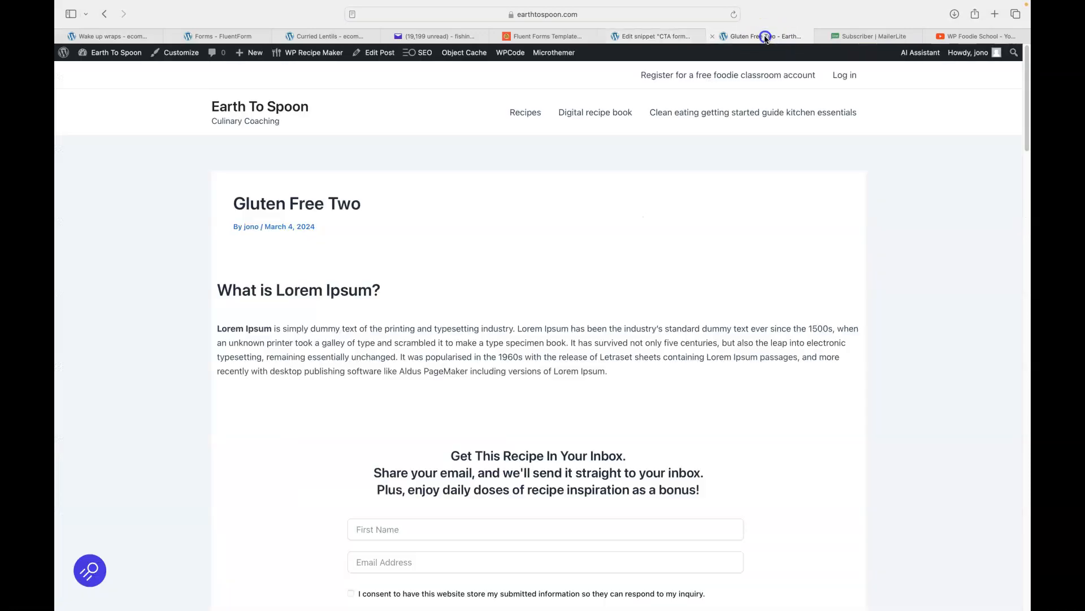
# Reload the Gluten Free Two post and scroll to the sign-up form above the recipe card.
pyautogui.click(734, 14)
pyautogui.scroll(-7, 731, 147)
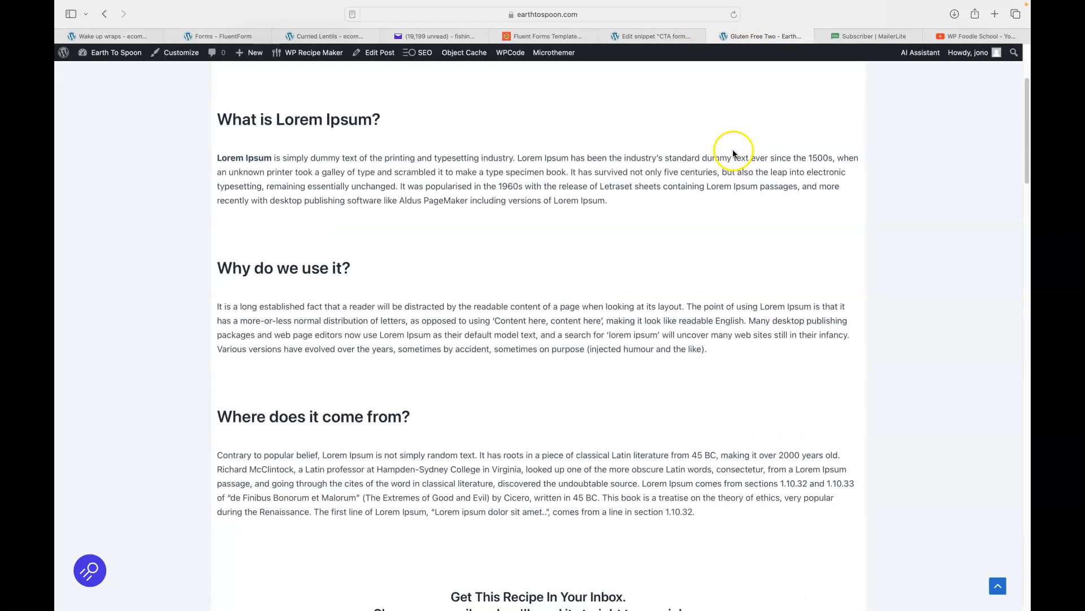
pyautogui.scroll(-6, 678, 258)
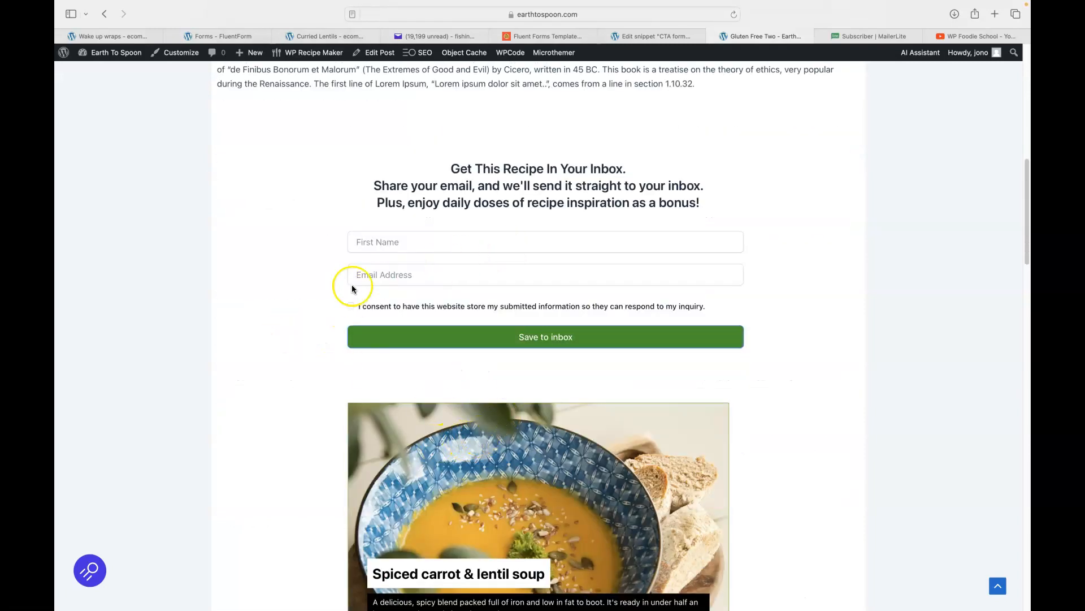
pyautogui.scroll(-6, 291, 288)
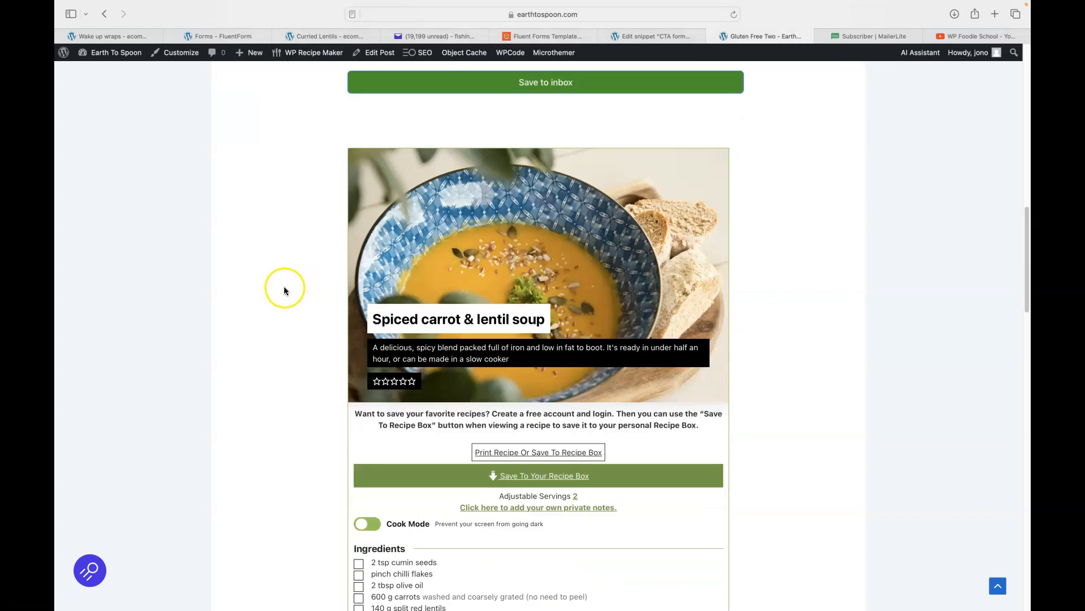
pyautogui.scroll(-4, 282, 283)
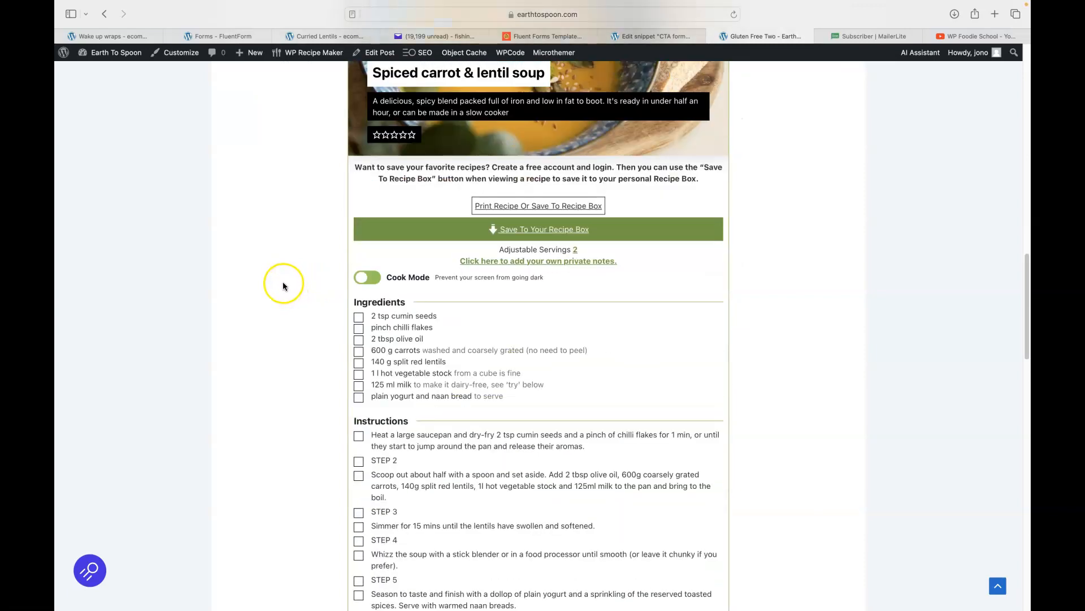
pyautogui.scroll(5, 282, 283)
pyautogui.scroll(4, 284, 286)
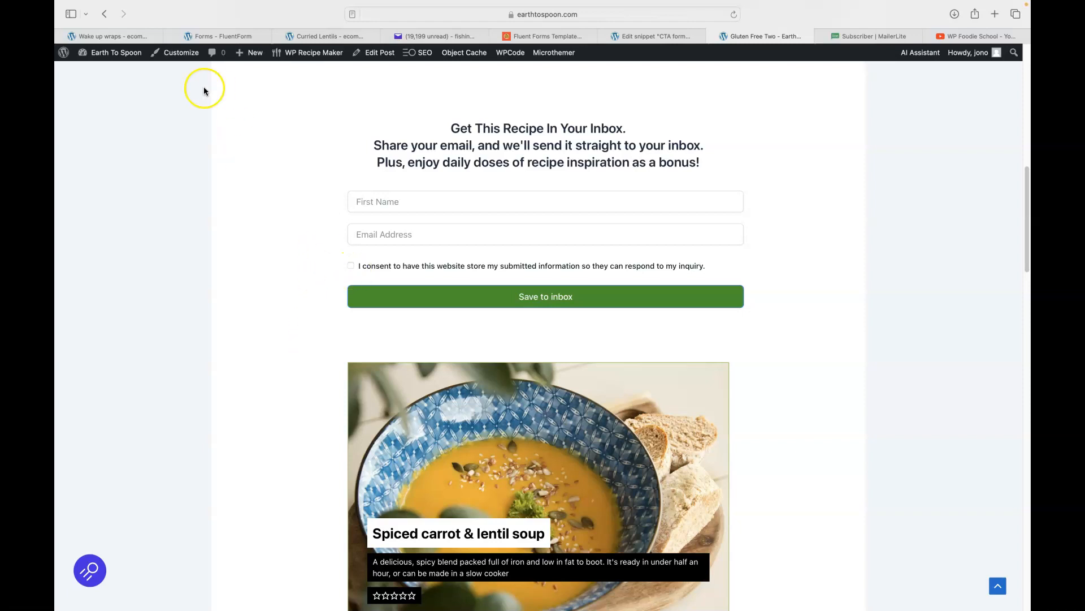
# Look over the Wake up wraps, Fluent Forms and snippet tabs, then return to the Gluten Free Two post.
pyautogui.click(107, 36)
pyautogui.click(176, 39)
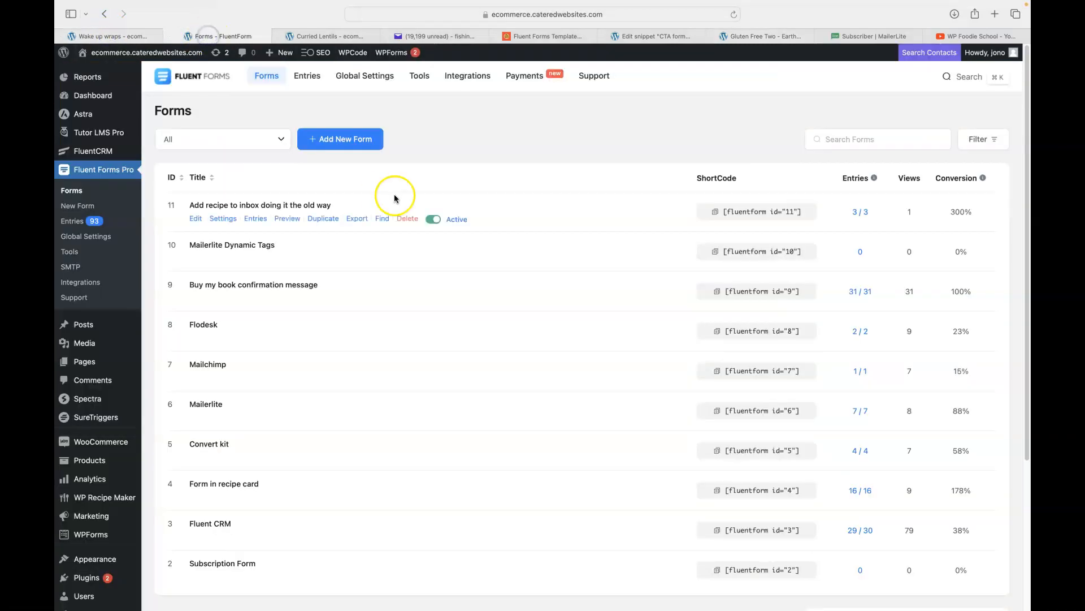
pyautogui.click(648, 36)
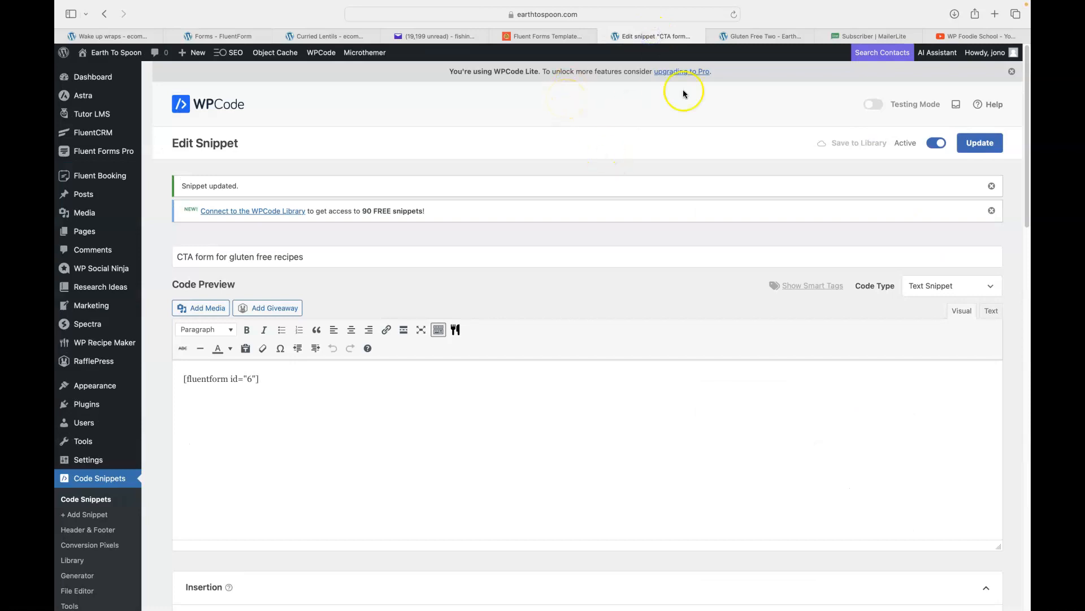
pyautogui.click(741, 37)
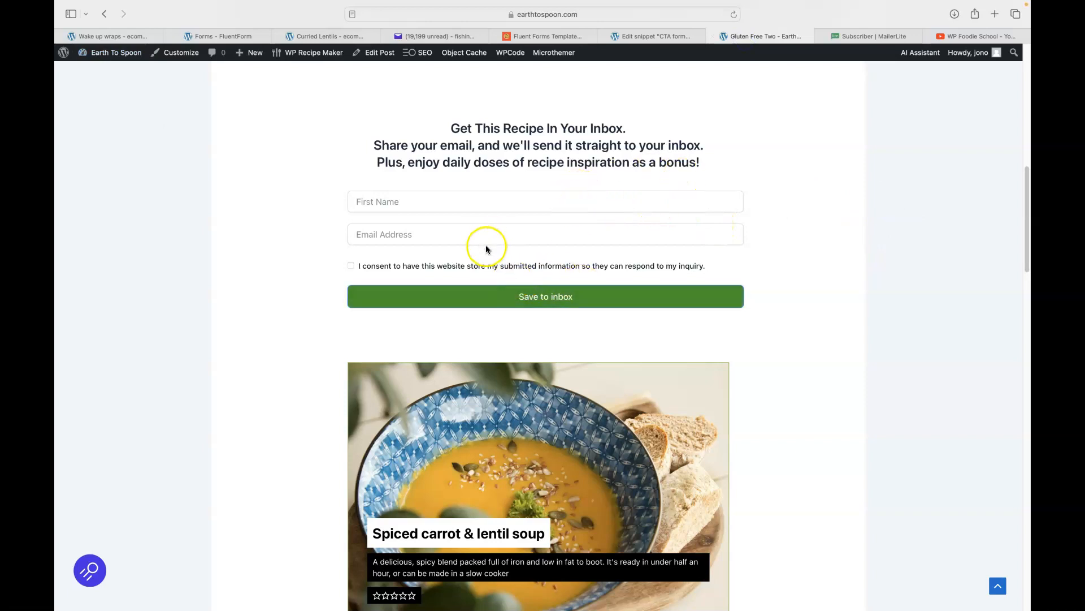
pyautogui.scroll(-7, 809, 277)
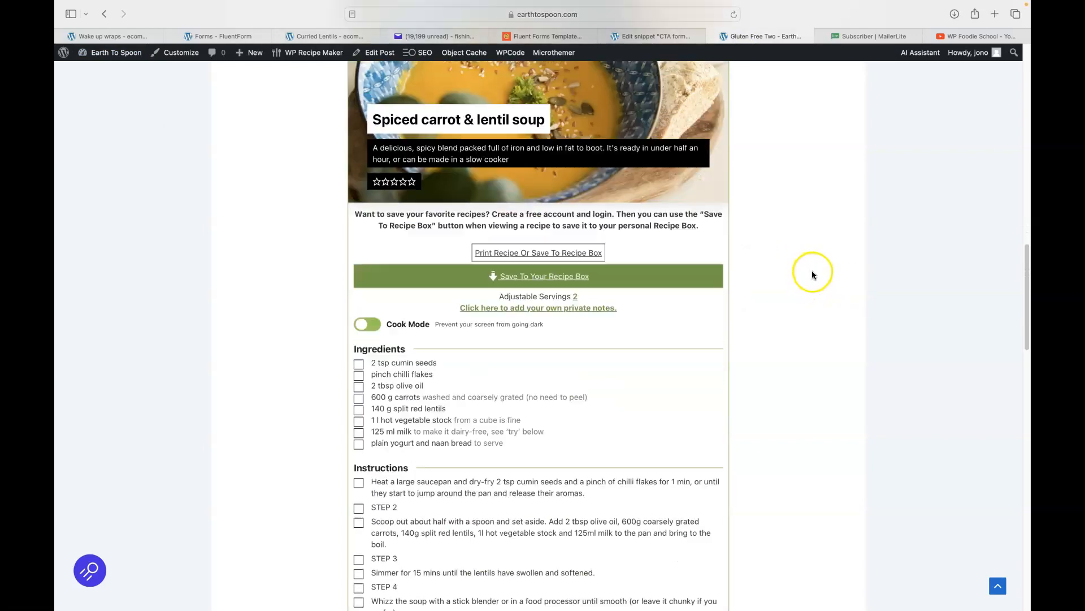
# Switch the CTA snippet's location from paragraph 3 to Insert After Excerpt.
pyautogui.click(651, 36)
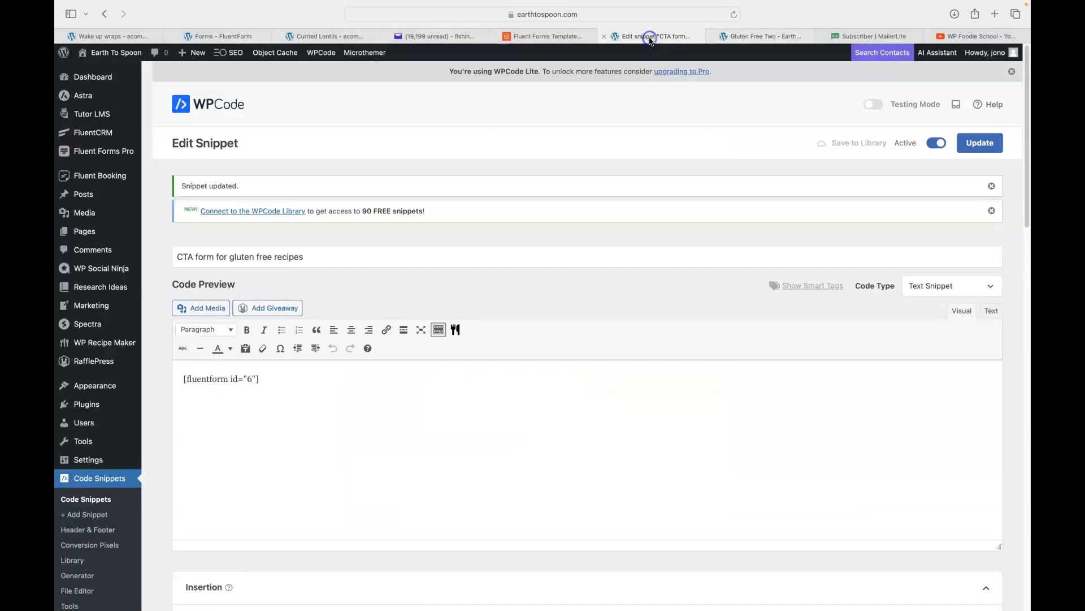
pyautogui.scroll(-1, 640, 330)
pyautogui.scroll(-5, 640, 329)
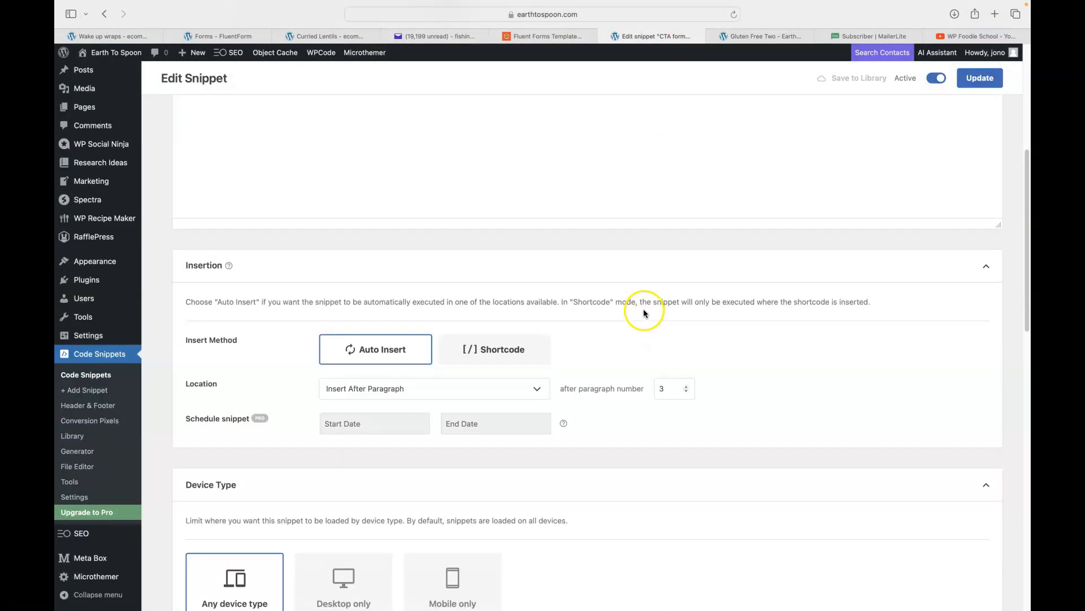
pyautogui.click(504, 386)
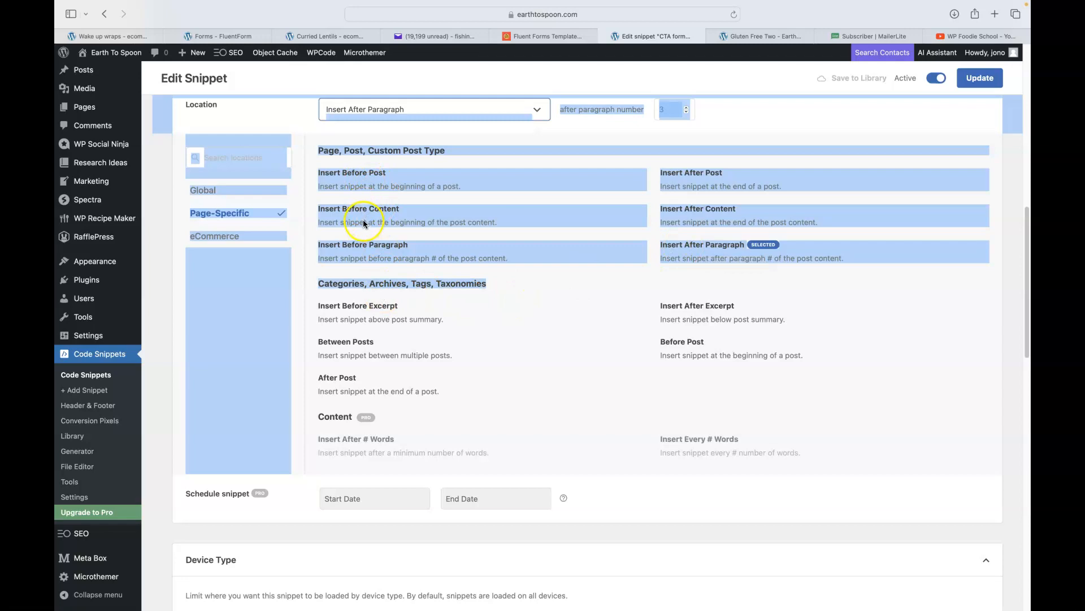
pyautogui.click(690, 214)
pyautogui.click(897, 318)
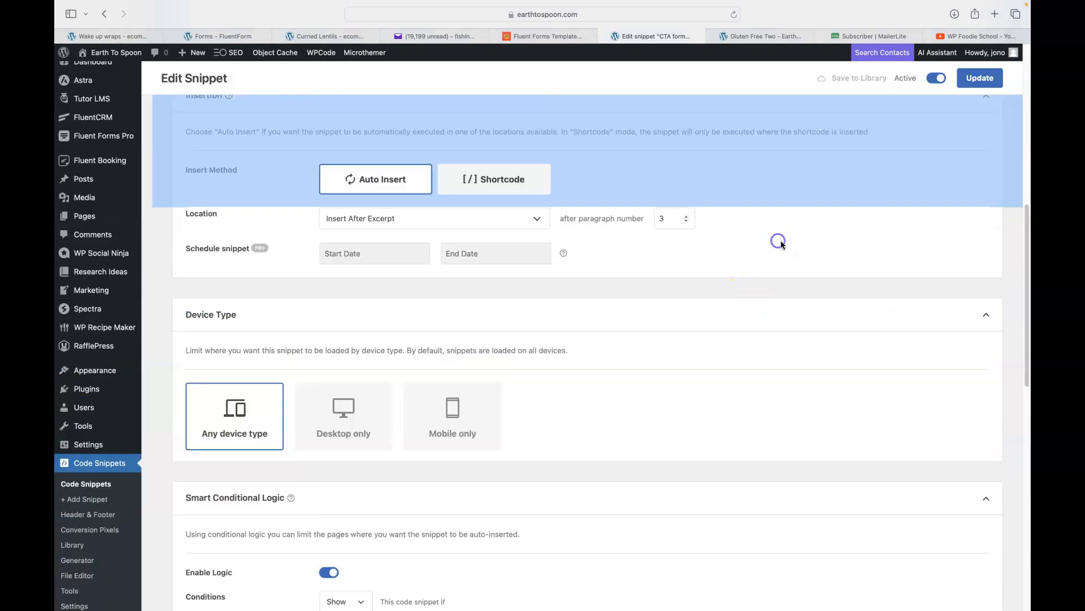
pyautogui.click(754, 75)
pyautogui.click(758, 37)
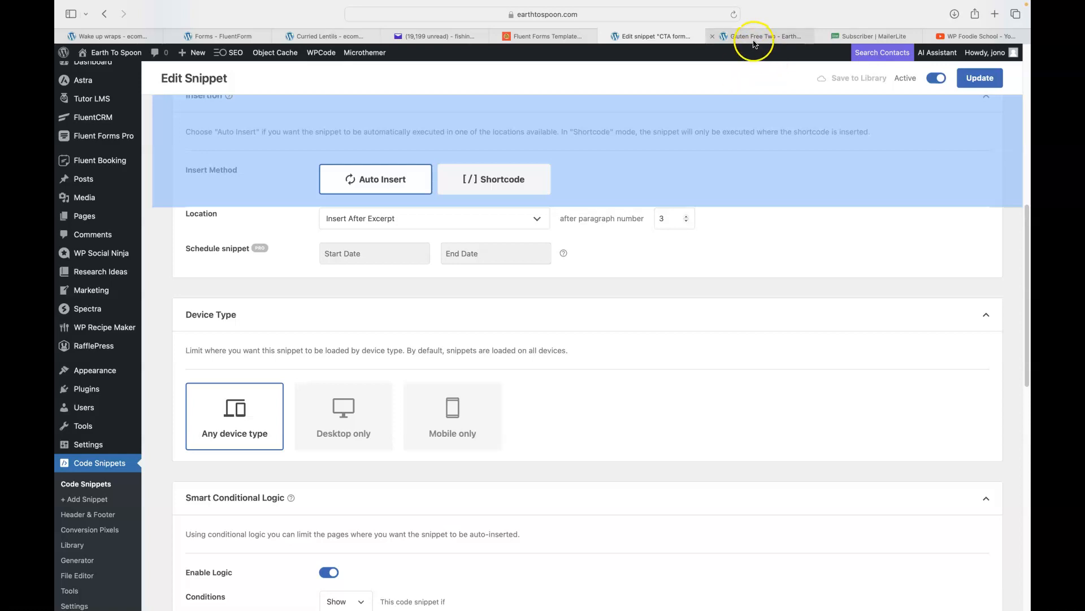
pyautogui.click(895, 271)
pyautogui.scroll(5, 895, 270)
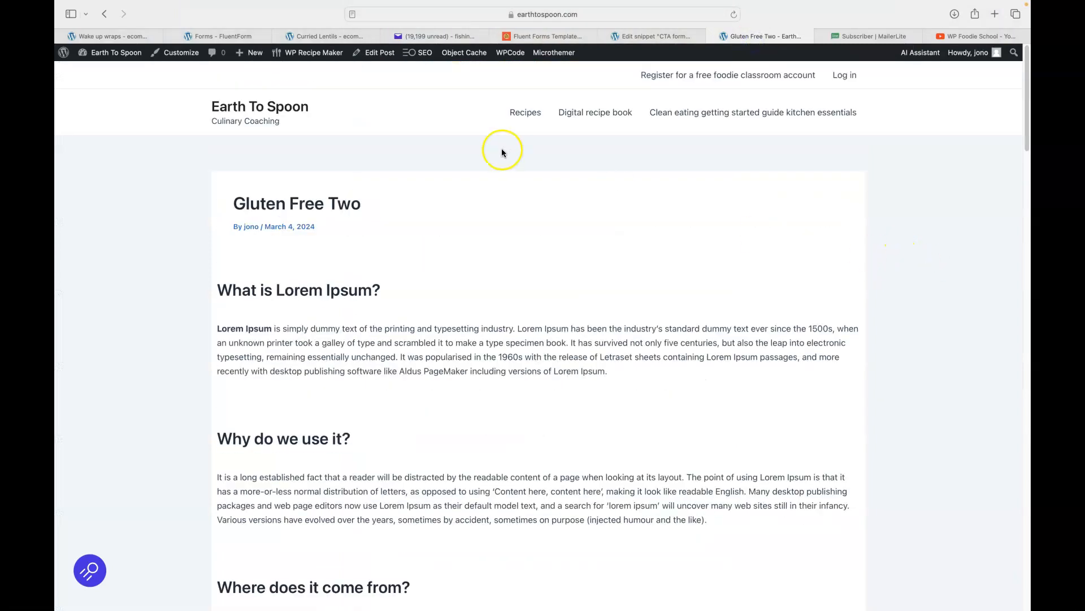
# Open the Versatile veg soup post from the Recipes page and edit it.
pyautogui.click(522, 114)
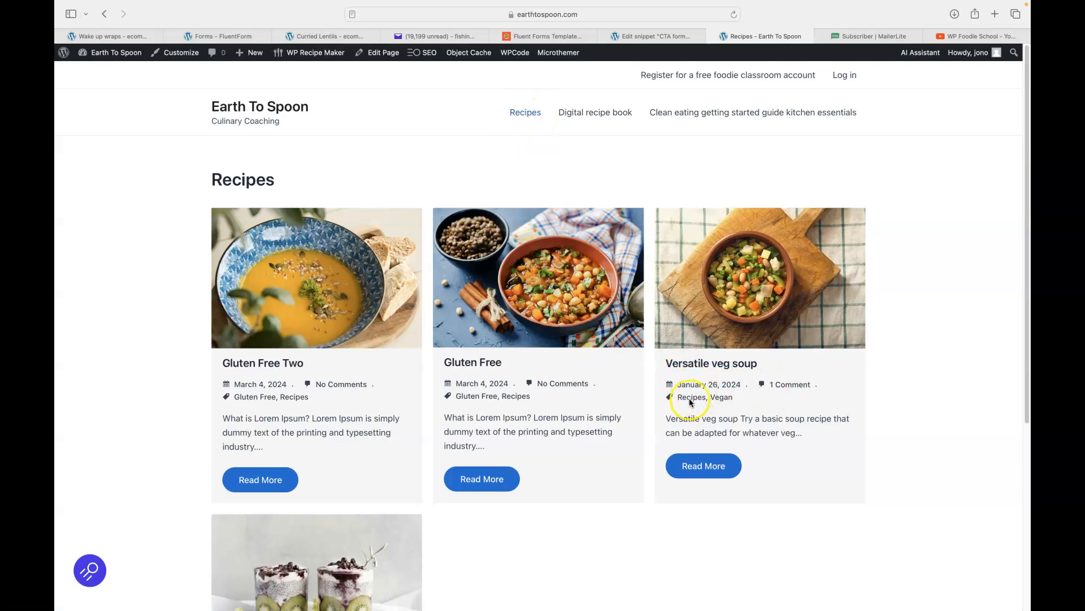
pyautogui.click(699, 466)
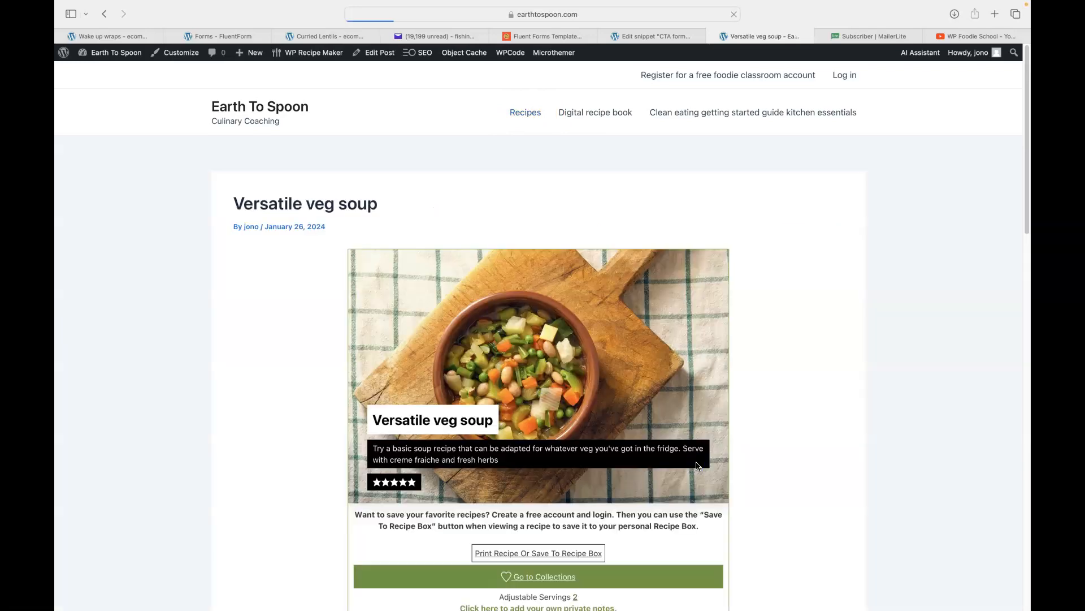
pyautogui.scroll(-10, 865, 338)
pyautogui.scroll(10, 863, 339)
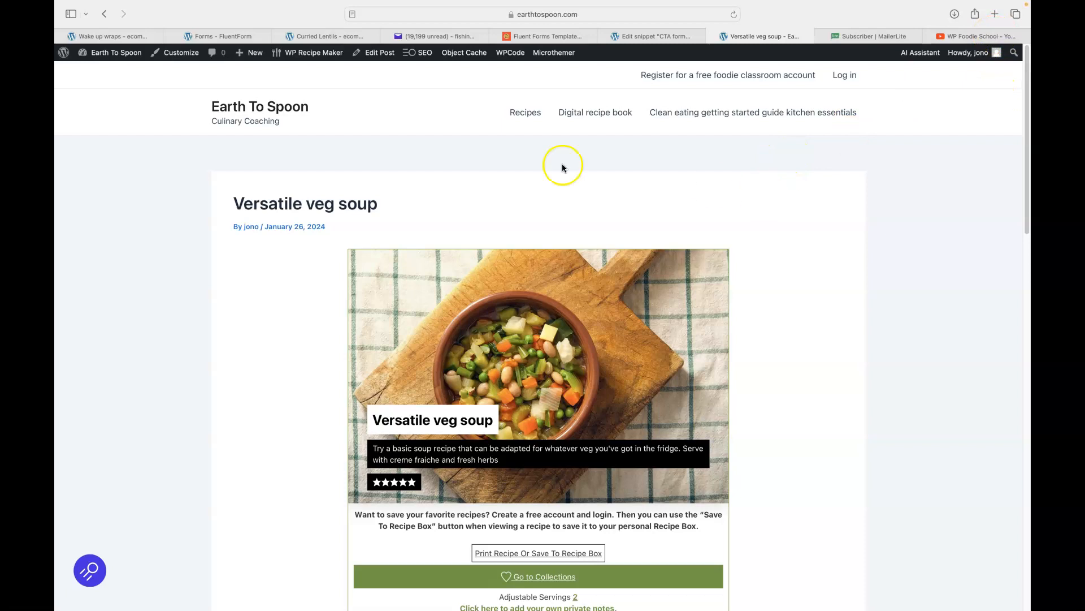
pyautogui.moveTo(462, 56)
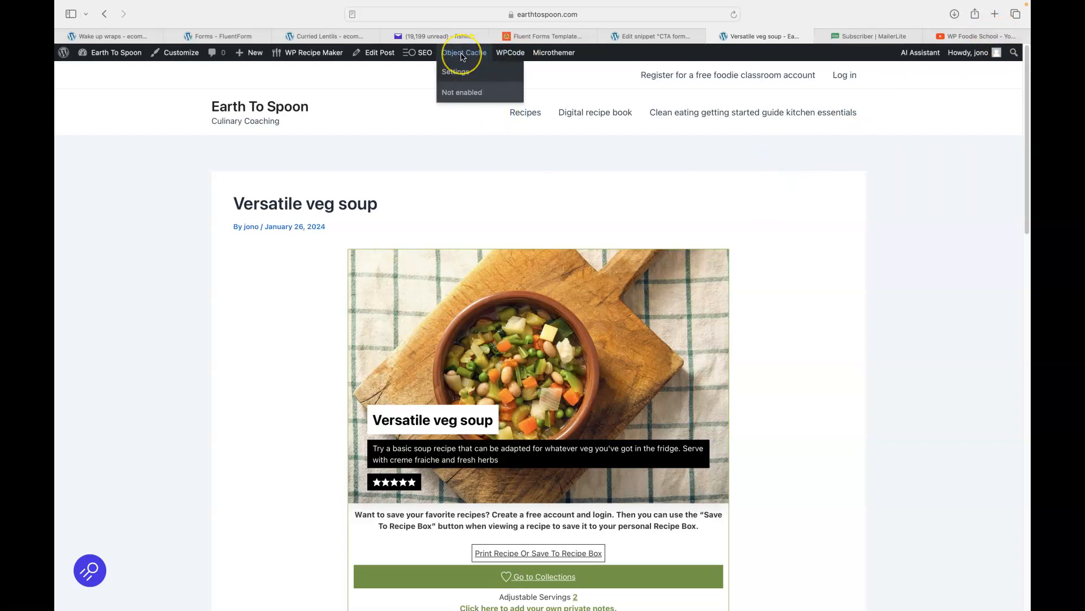
pyautogui.click(382, 54)
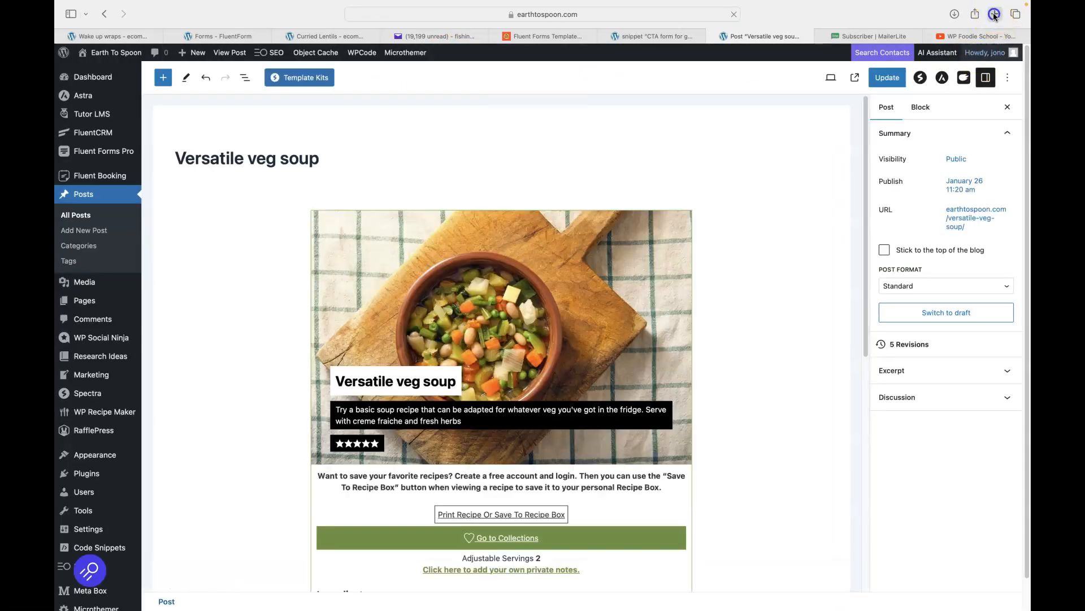
# Load lipsum.com in a new tab and select the Lorem Ipsum text through section 1.10.32.
pyautogui.click(995, 14)
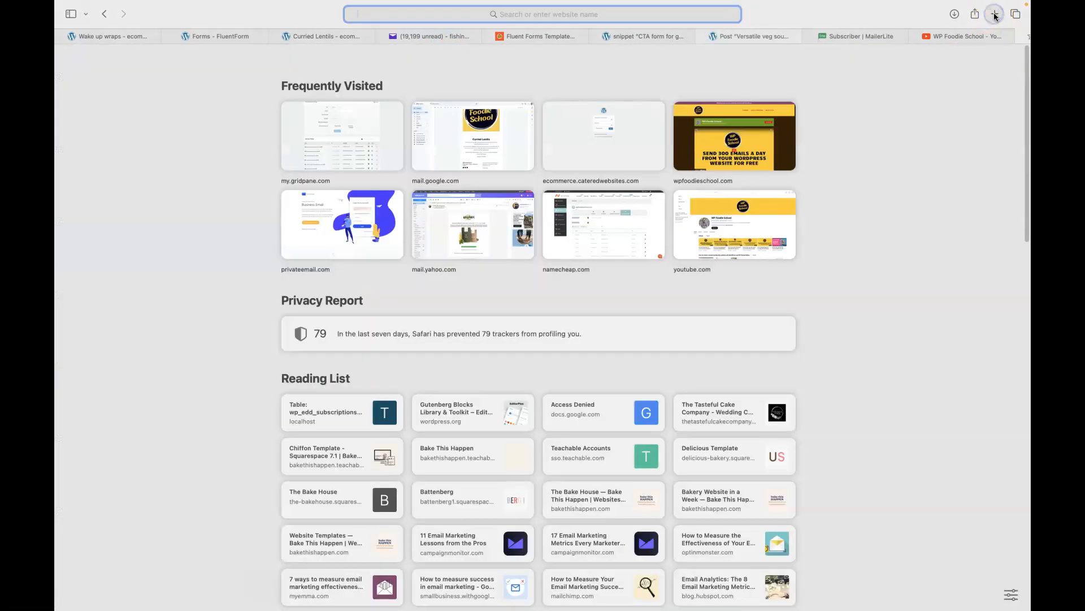
pyautogui.write('lipsum.com')
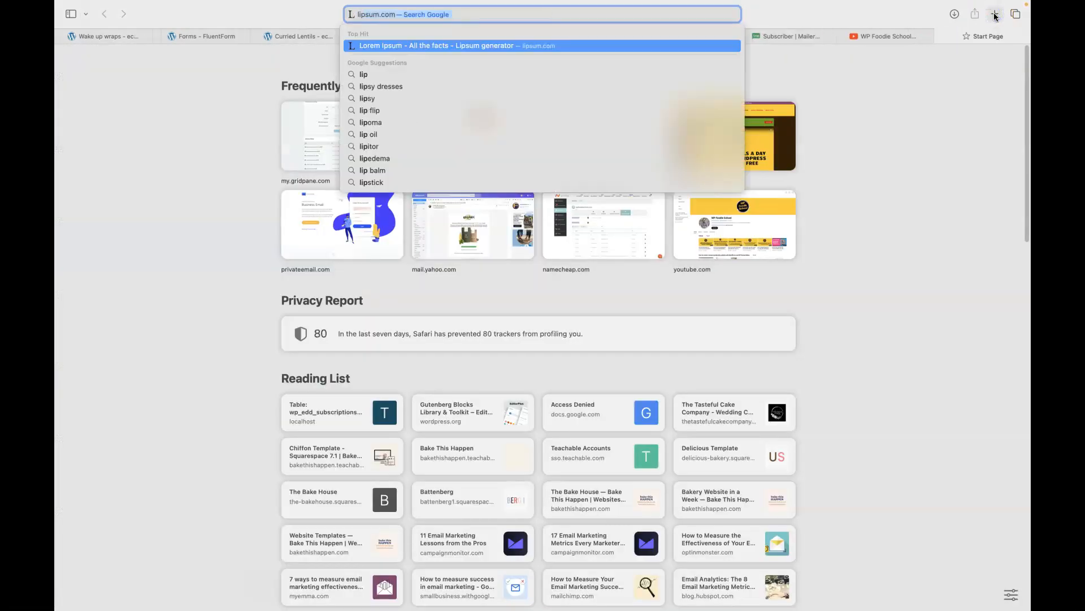
pyautogui.press('Return')
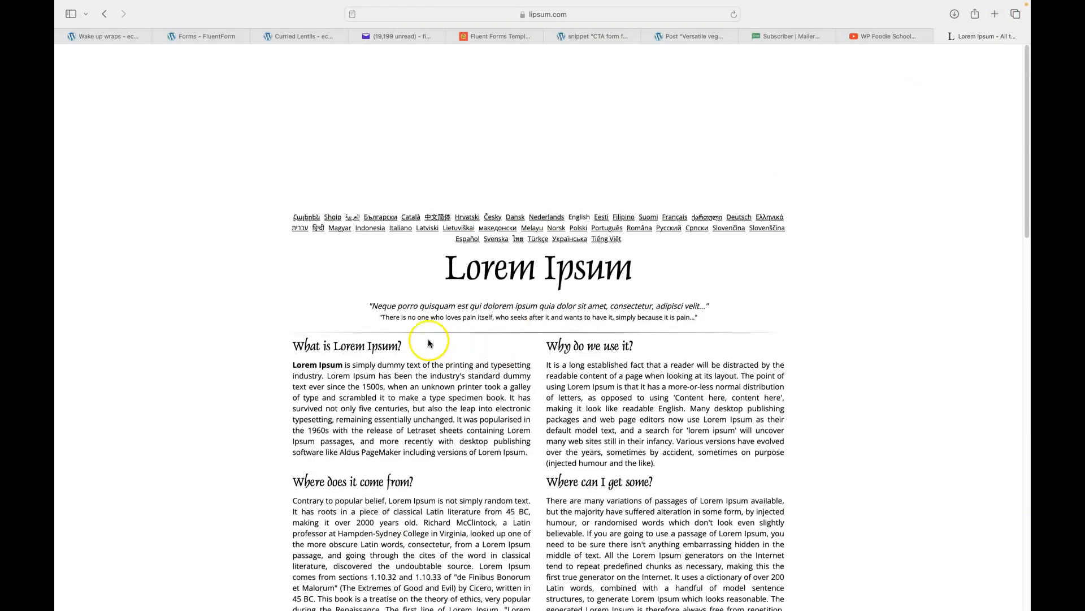
pyautogui.moveTo(293, 179); pyautogui.dragTo(455, 392)
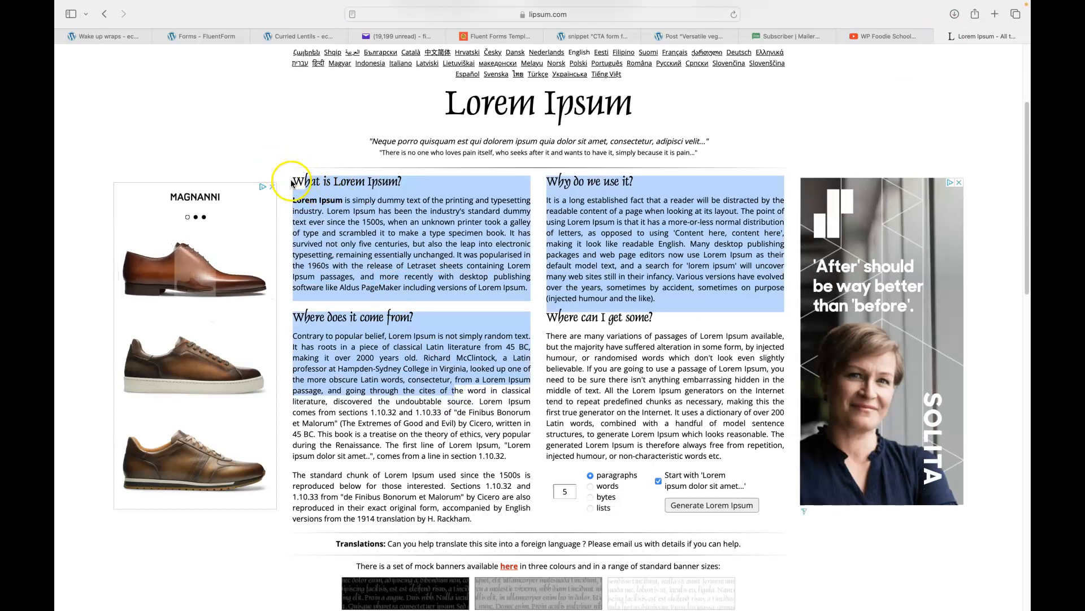
pyautogui.moveTo(304, 182); pyautogui.dragTo(521, 460)
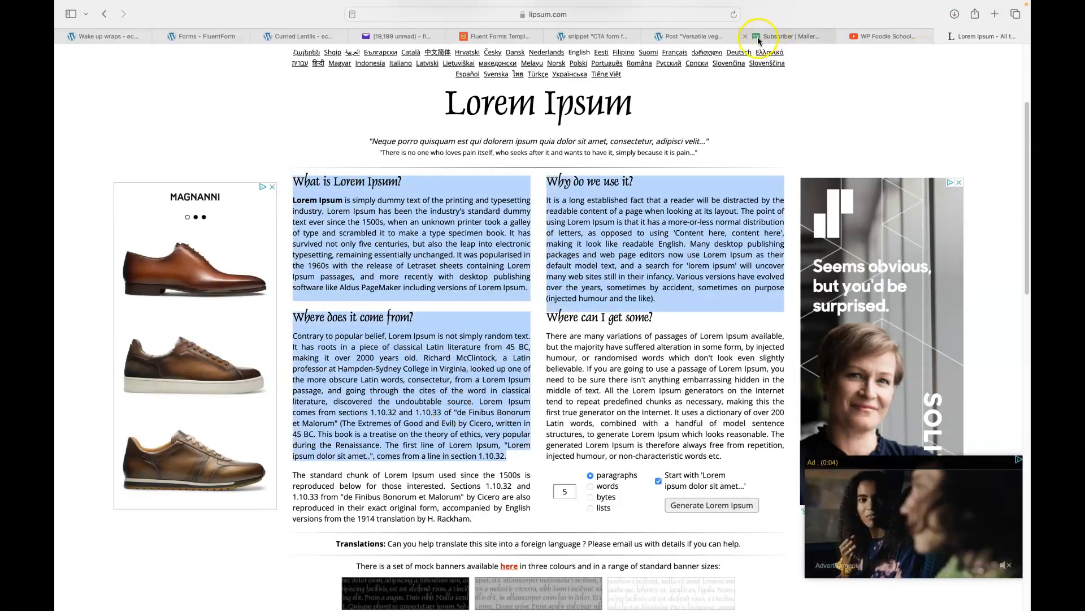
pyautogui.click(687, 40)
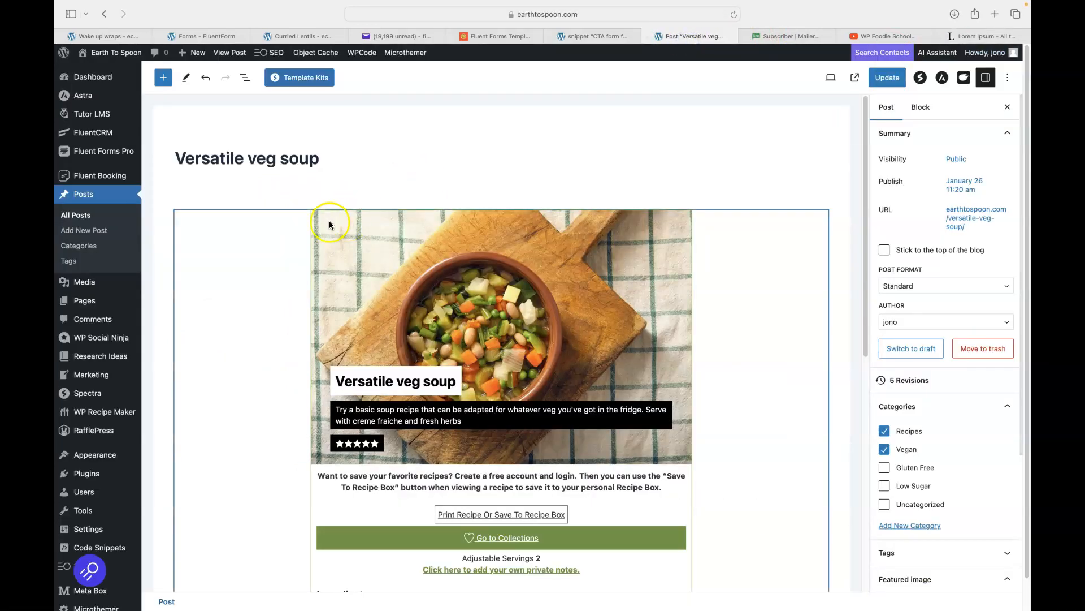
# Add a single-column Container block above the WPRM recipe card.
pyautogui.click(239, 236)
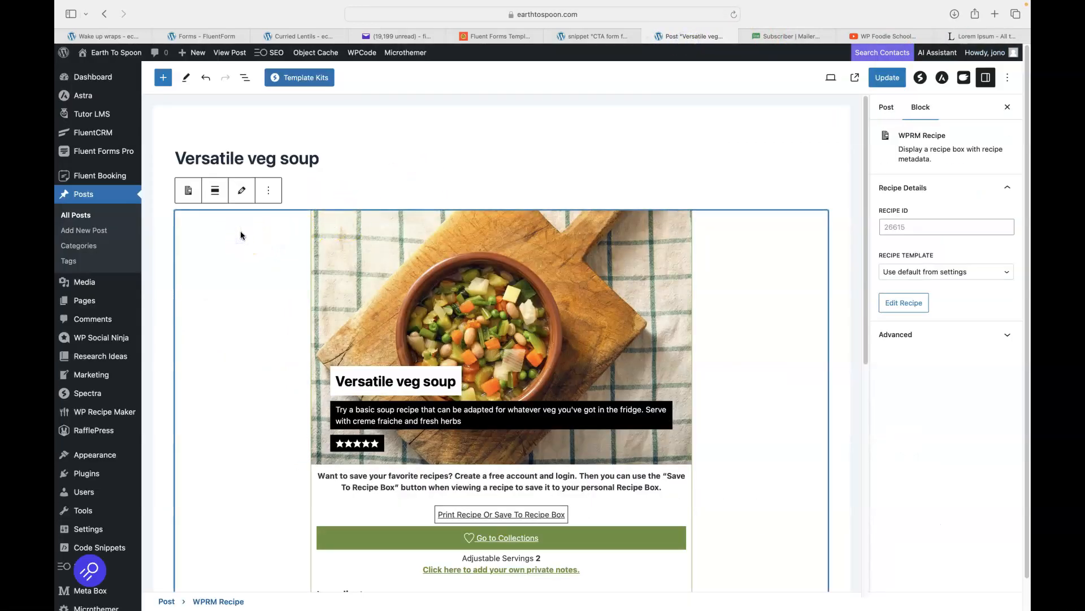
pyautogui.click(269, 190)
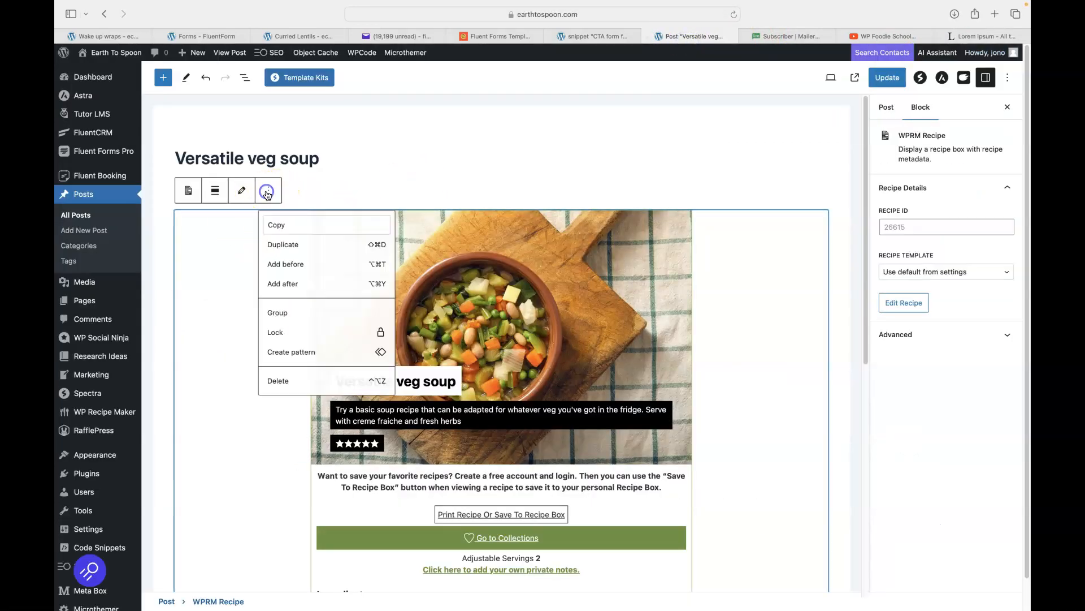
pyautogui.click(284, 265)
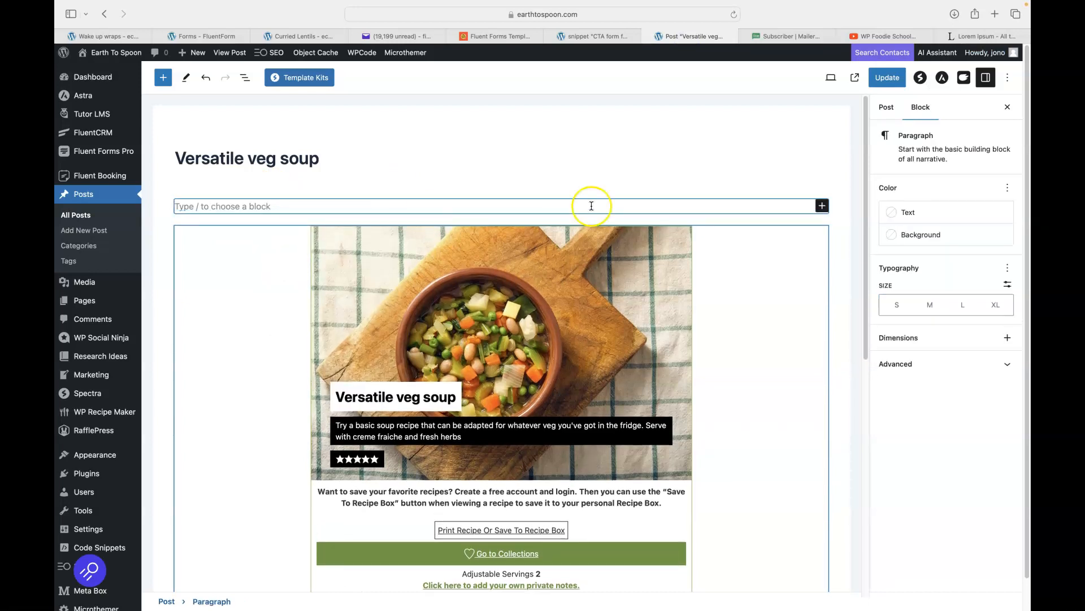
pyautogui.click(821, 206)
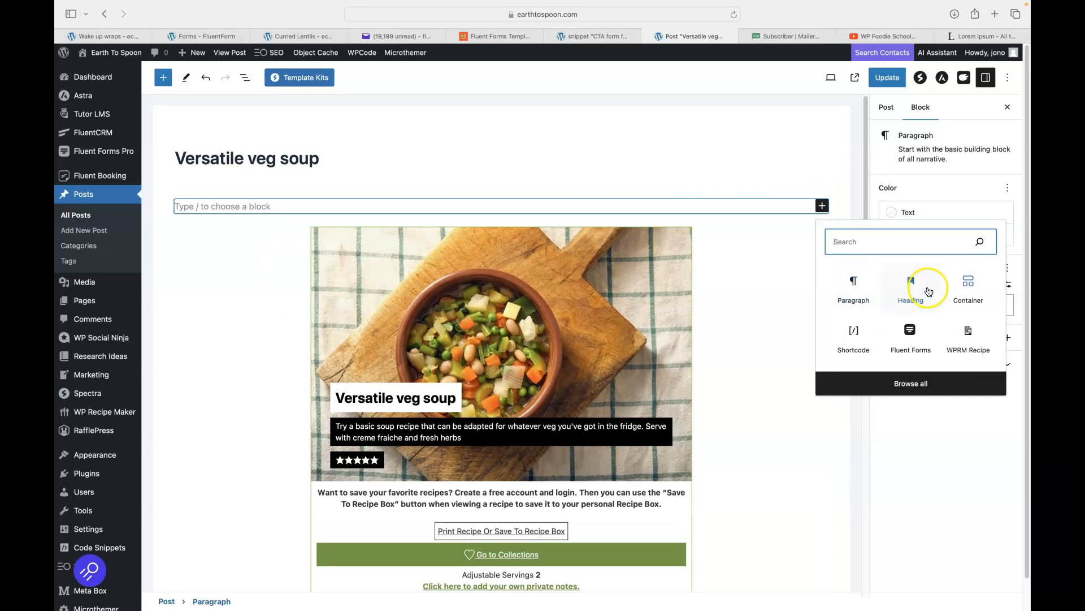
pyautogui.click(967, 287)
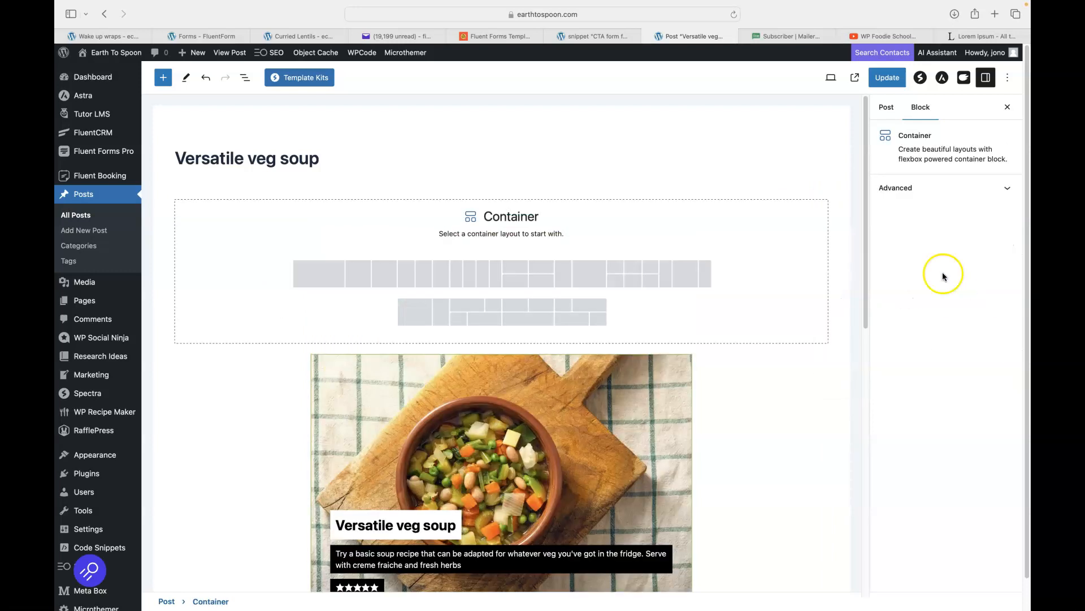
pyautogui.click(308, 281)
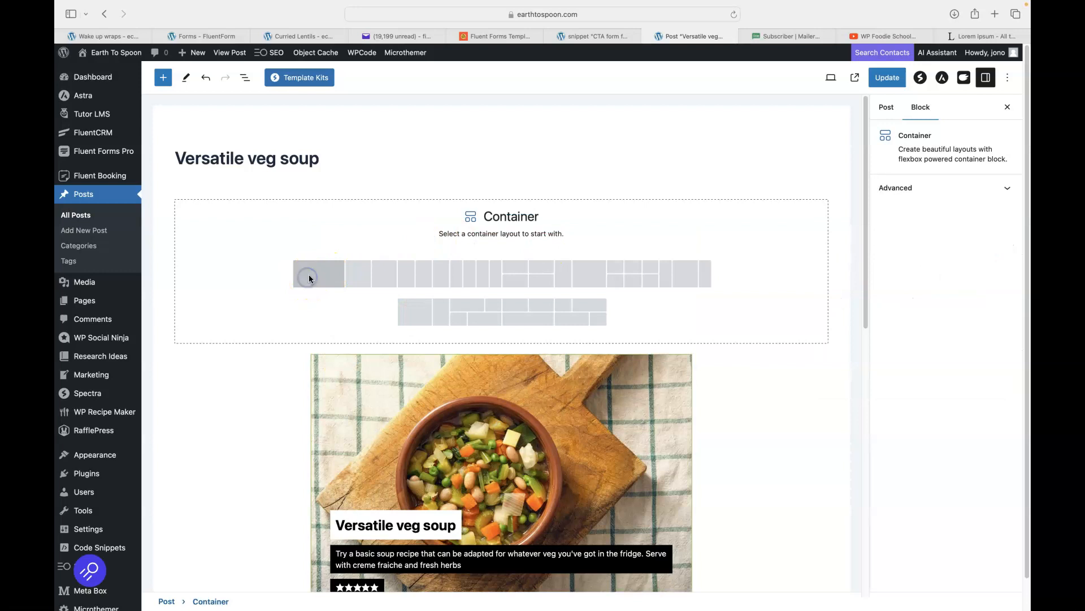
# Paste the Lorem Ipsum text into a new Paragraph inside the container and update the post.
pyautogui.click(501, 221)
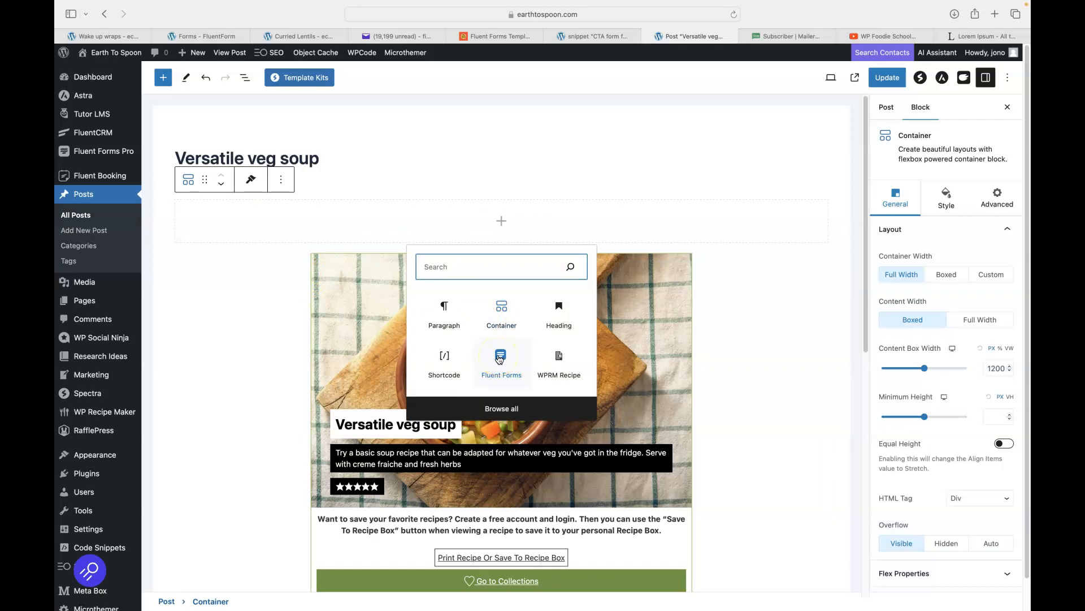
pyautogui.click(446, 310)
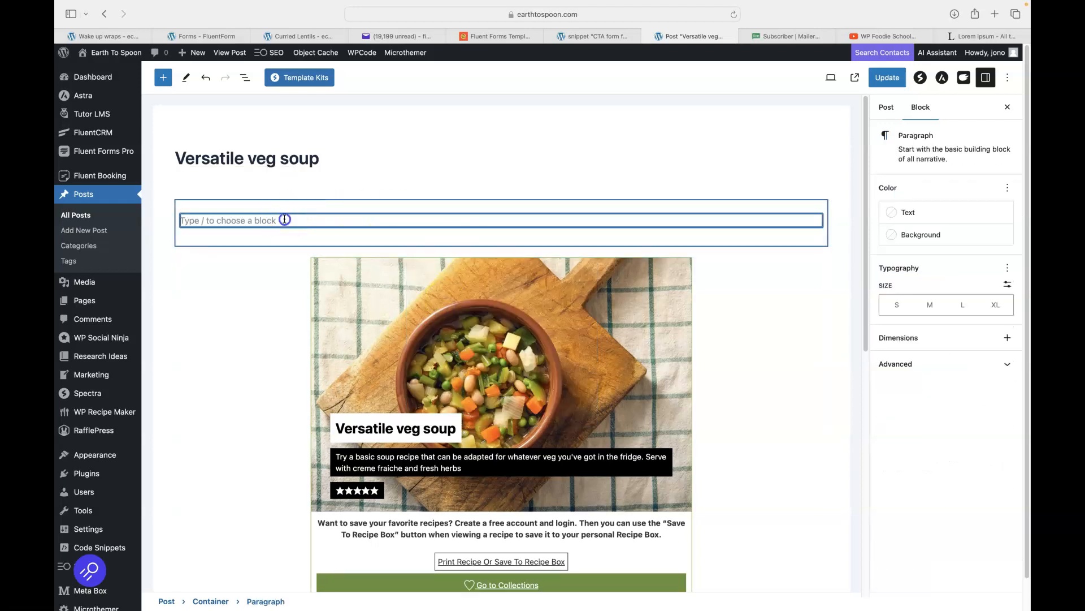
pyautogui.write('Where does it come from? Contrary to popular belief, Lorem Ipsum is not simply random text. It has roots in a piece of classical Latin literature from 45 BC, making it over 2000 years old. Richard McClintock, a Latin professor at Hampden-Sydney College in Virginia, looked up one of the more obscure Latin words, consectetur, from a Lorem Ipsum passage, and going through the cites of the word in classical literature, discovered the undoubtable source. Lorem Ipsum comes from sections 1.10.32 and 1.10.33 of "de Finibus Bonorum et Malorum" (The Extremes of Good and Evil) by Cicero, written in 45 BC. This book is a treatise on the theory of ethics, very popular during the Renaissance. The first line of Lorem Ipsum, "Lorem ipsum dolor sit amet..", comes from a line in section 1.10.32.')
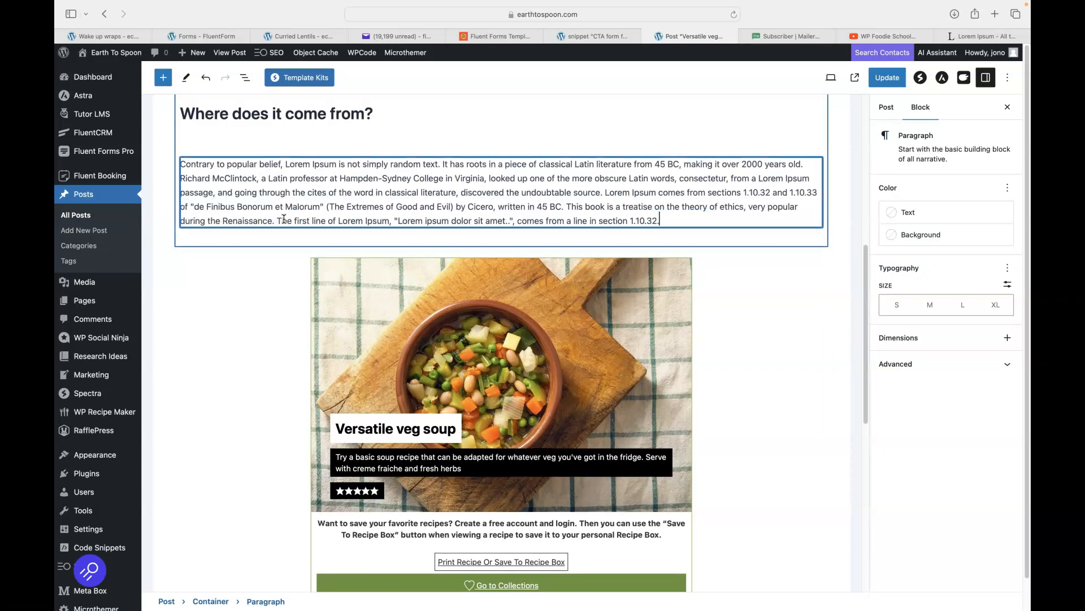
pyautogui.scroll(10, 285, 218)
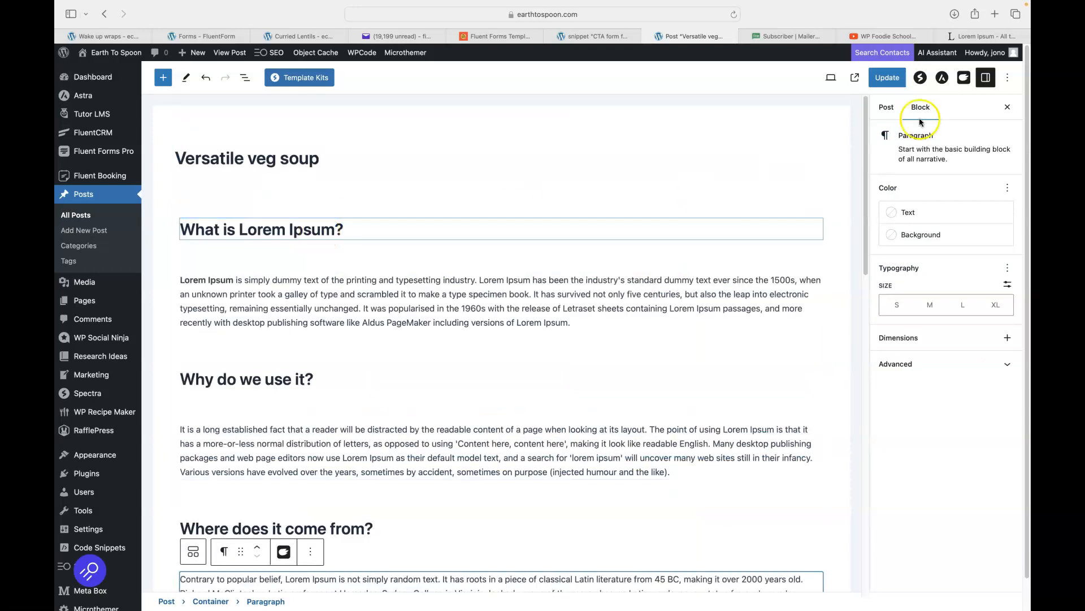
pyautogui.click(884, 79)
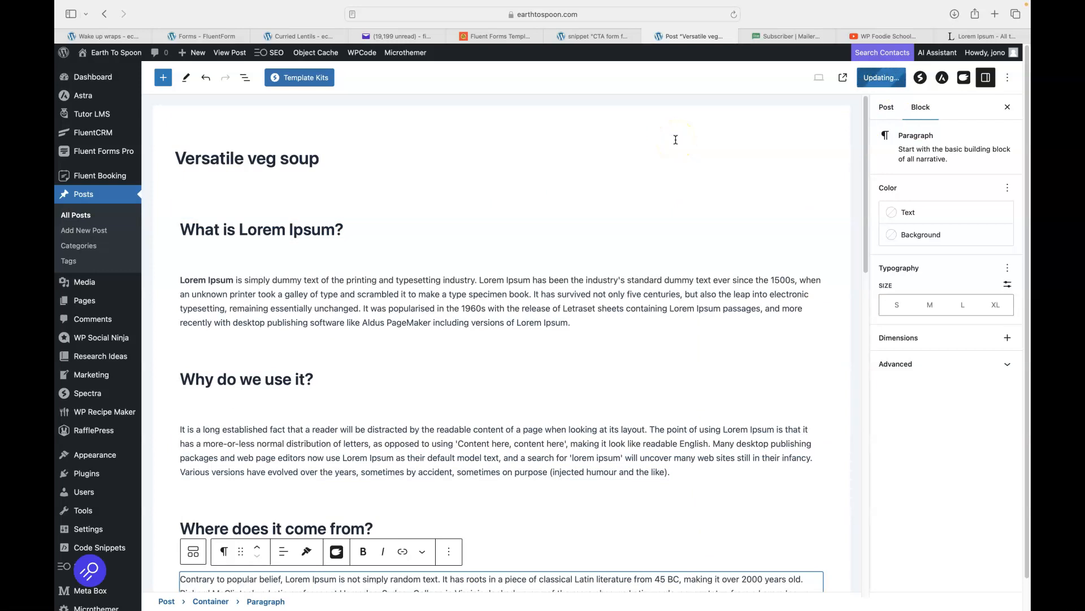
pyautogui.click(855, 77)
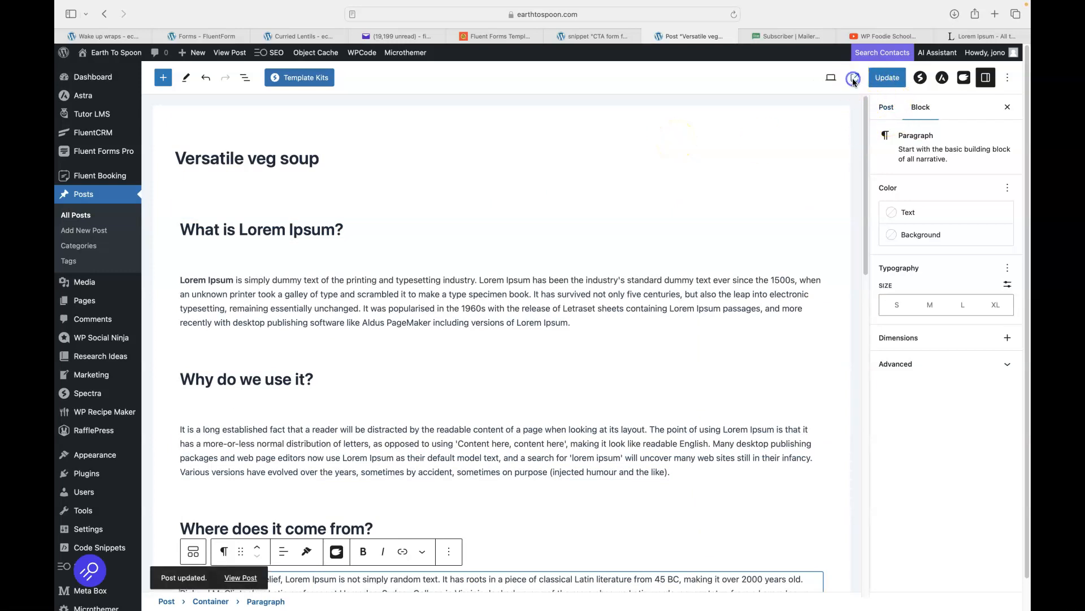
# Scroll through the published Versatile veg soup post to check the three Lorem Ipsum sections above the recipe card.
pyautogui.scroll(-15, 839, 204)
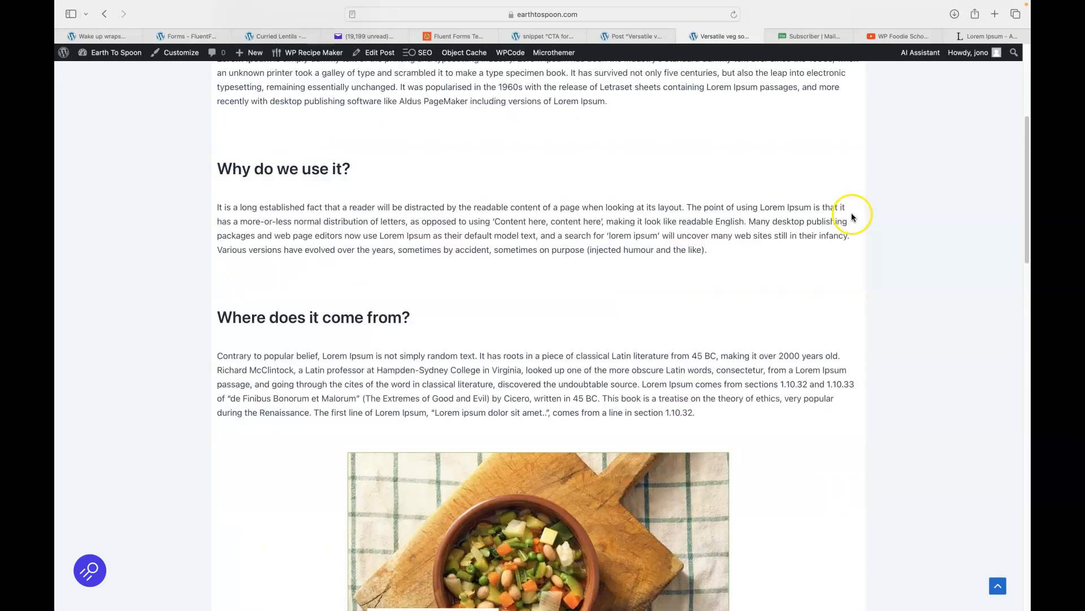
pyautogui.scroll(-5, 854, 218)
pyautogui.scroll(15, 856, 219)
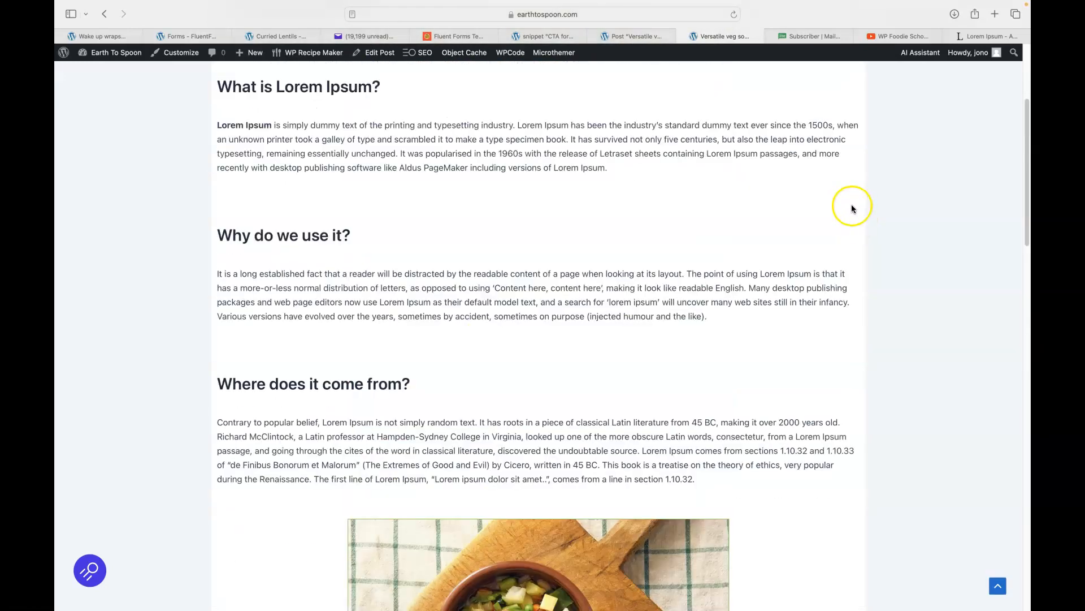
pyautogui.scroll(5, 852, 205)
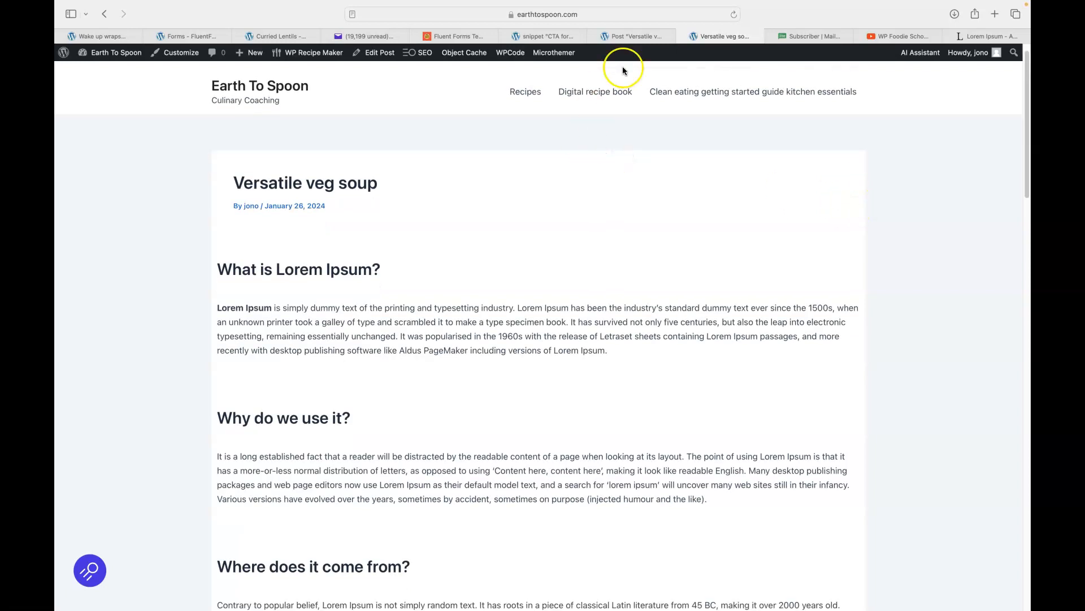
# Copy the Gluten Free form's shortcode and duplicate the Buy my book confirmation message form.
pyautogui.click(621, 37)
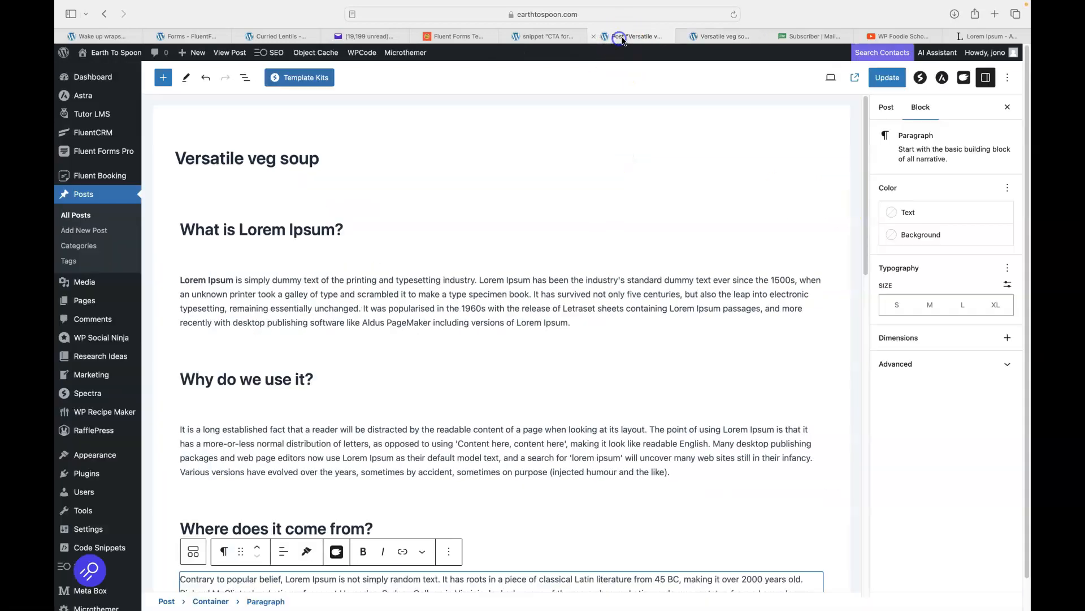
pyautogui.click(713, 39)
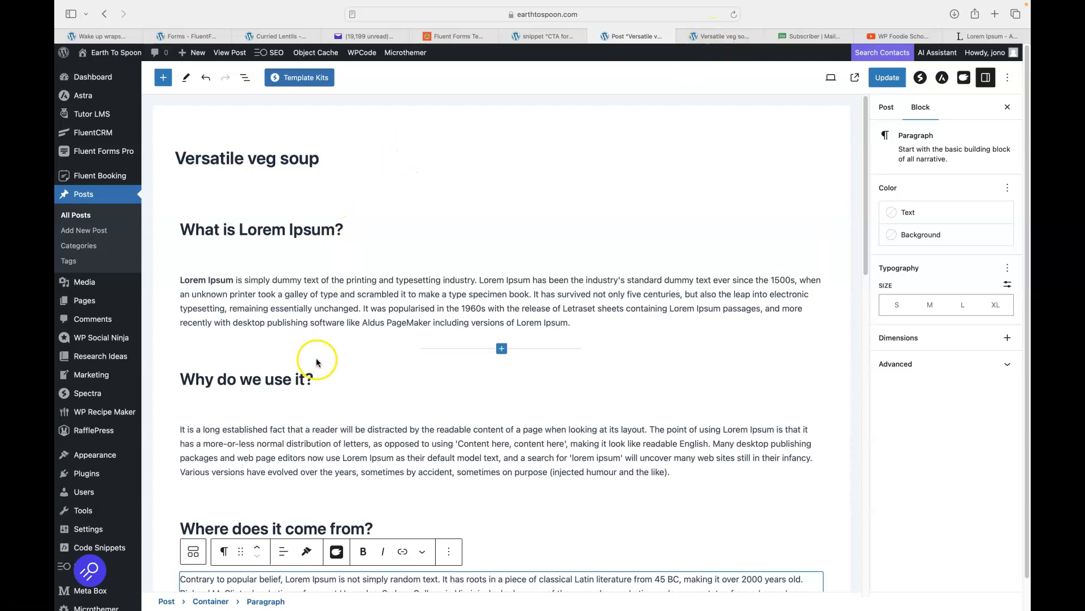
pyautogui.moveTo(89, 155)
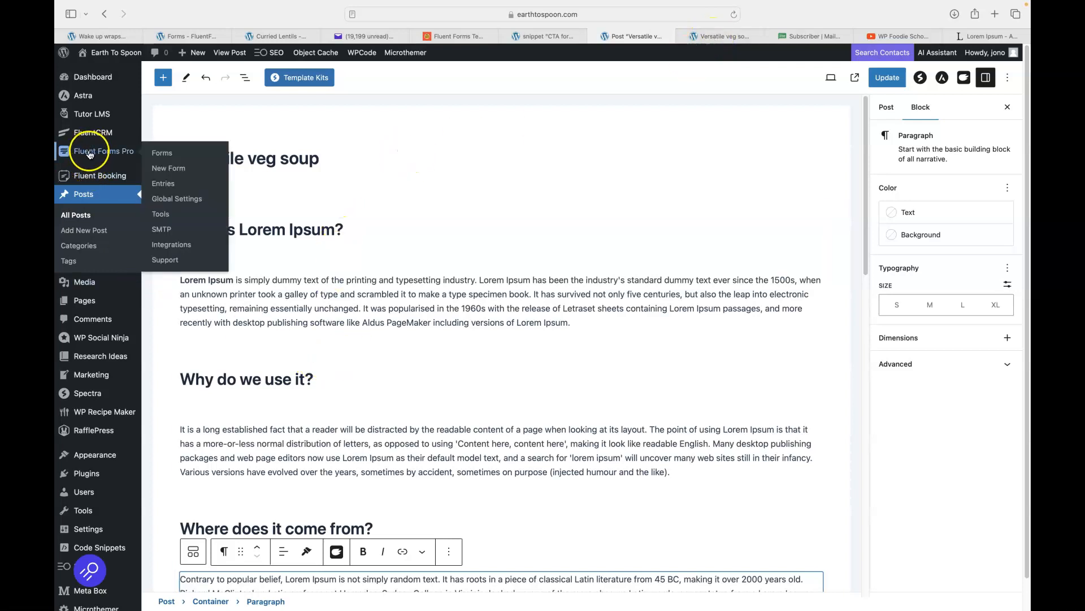
pyautogui.click(158, 156)
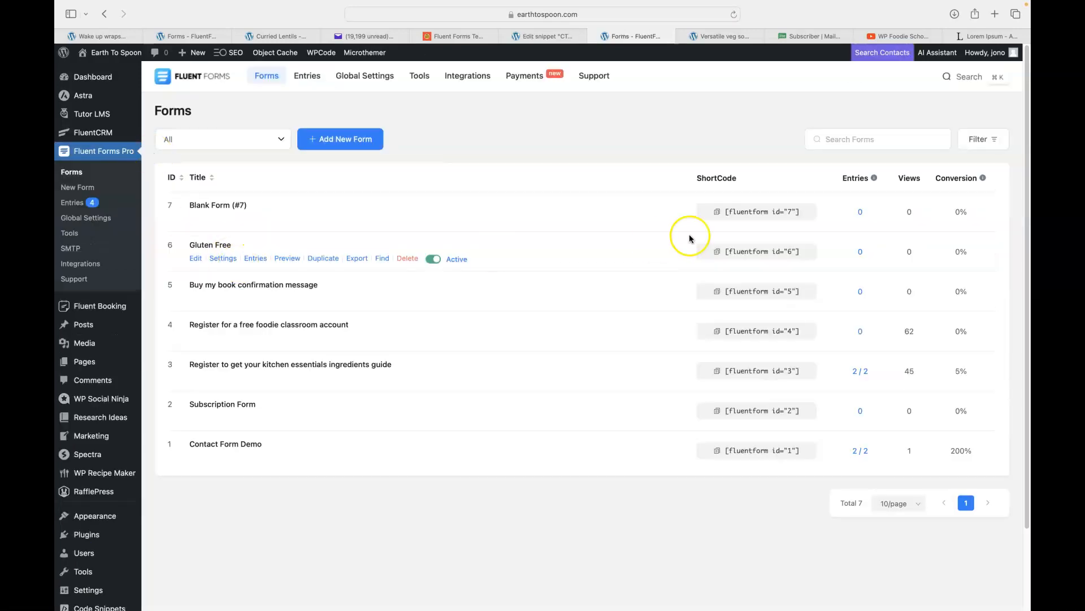
pyautogui.click(717, 250)
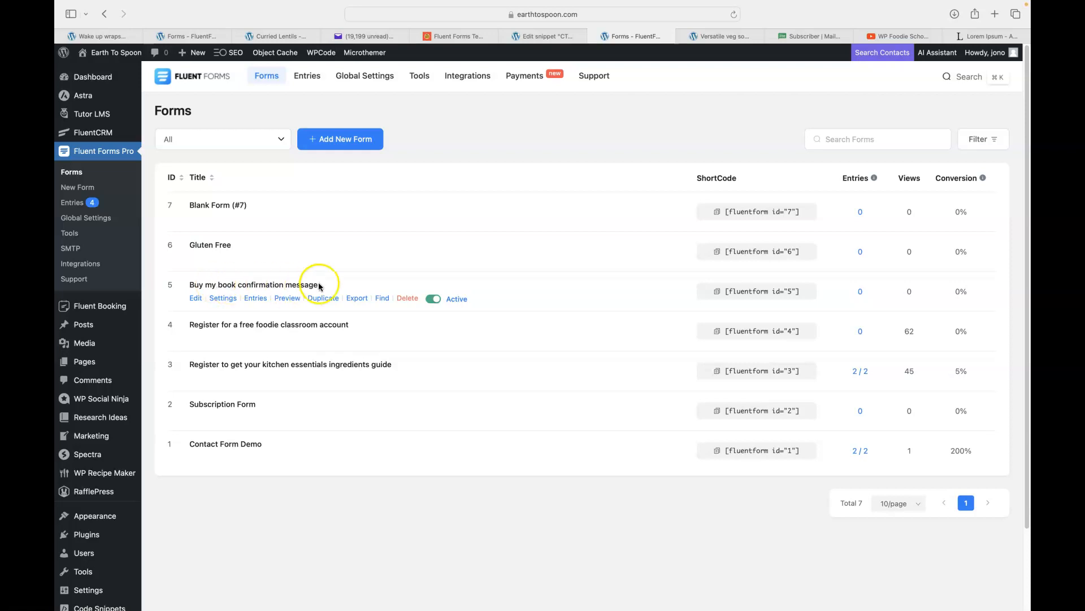
pyautogui.click(322, 300)
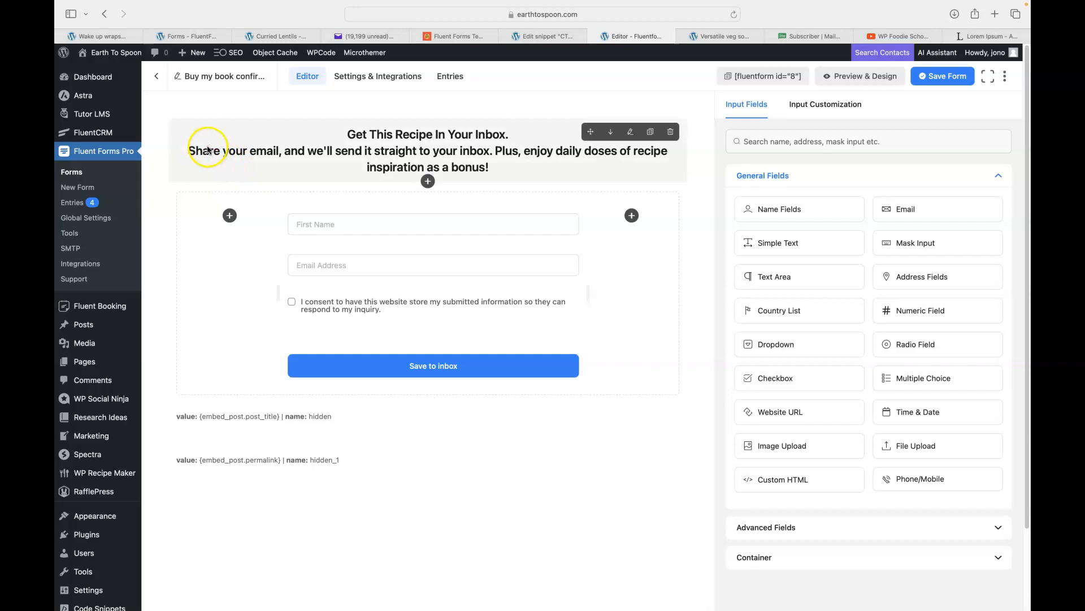
# Review the published soup post and Recipes archive, then open Rename Form for duplicated form #8.
pyautogui.click(712, 42)
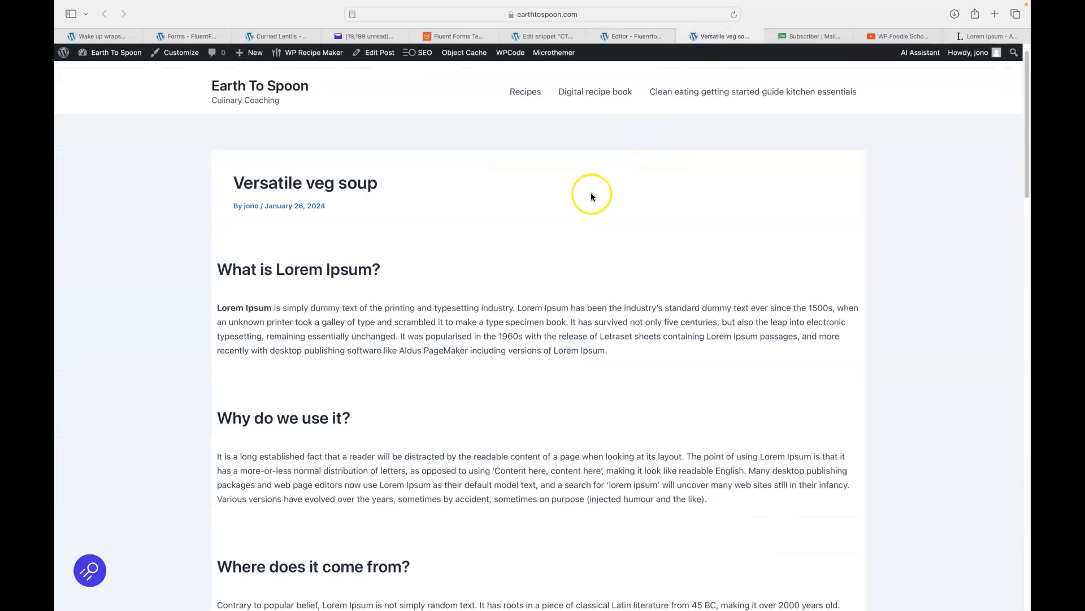
pyautogui.scroll(-10, 591, 192)
pyautogui.scroll(10, 596, 192)
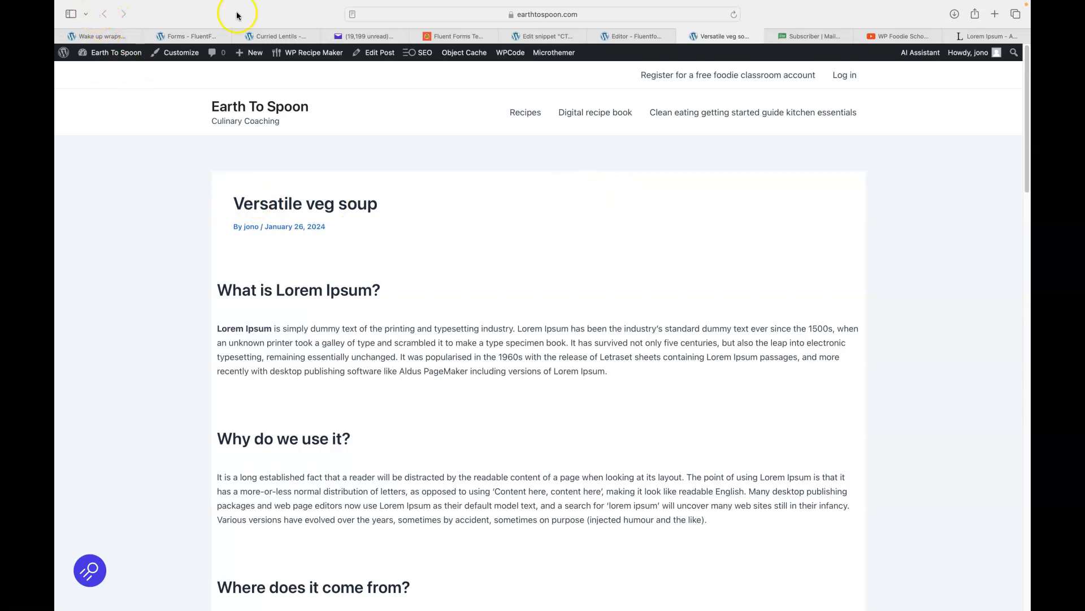
pyautogui.click(525, 114)
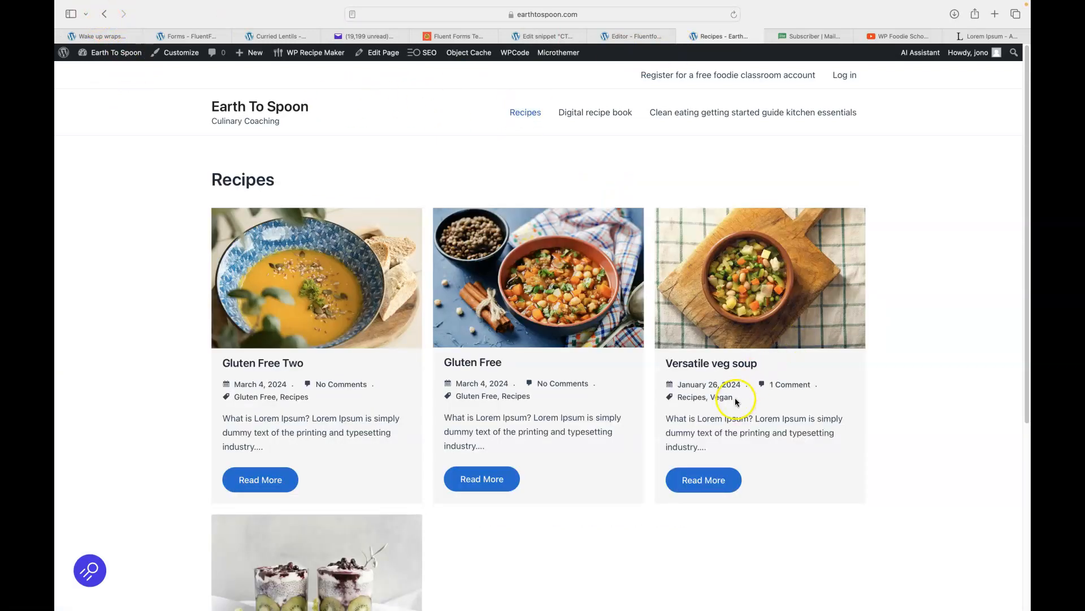
pyautogui.click(541, 39)
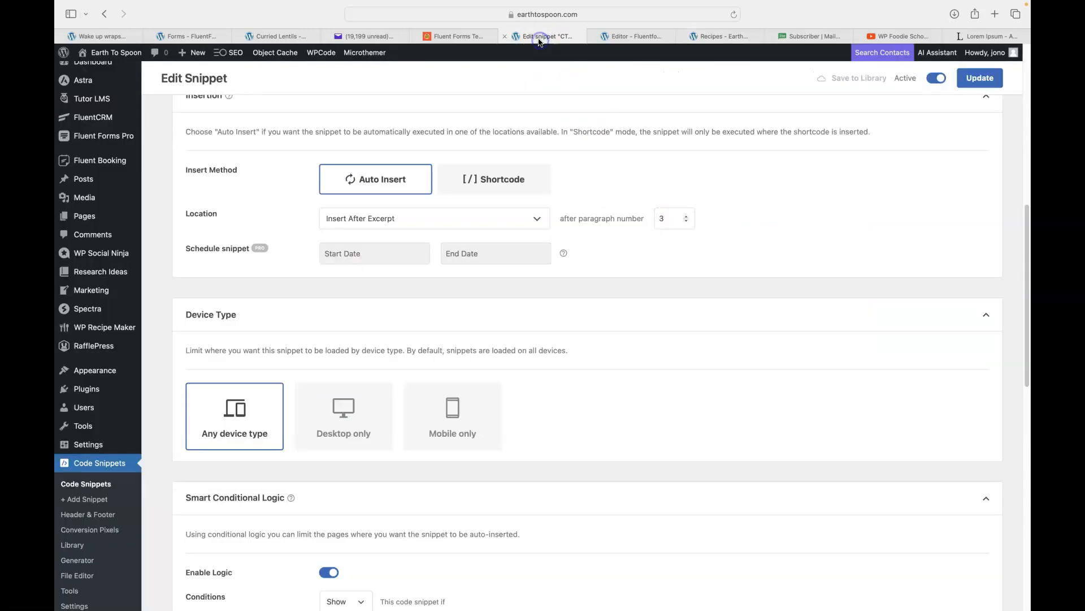
pyautogui.click(632, 36)
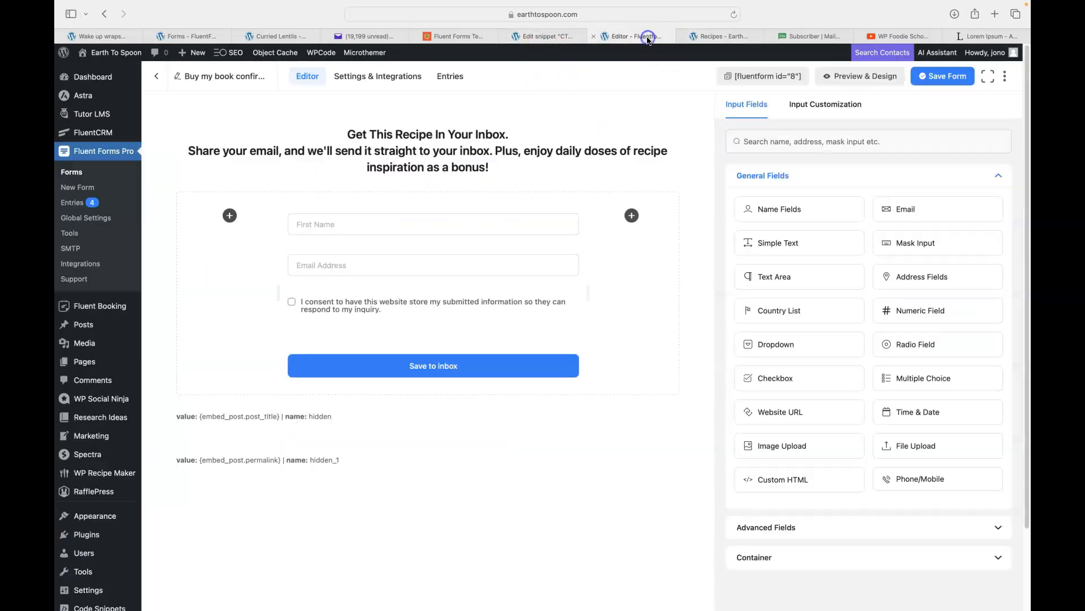
pyautogui.click(211, 77)
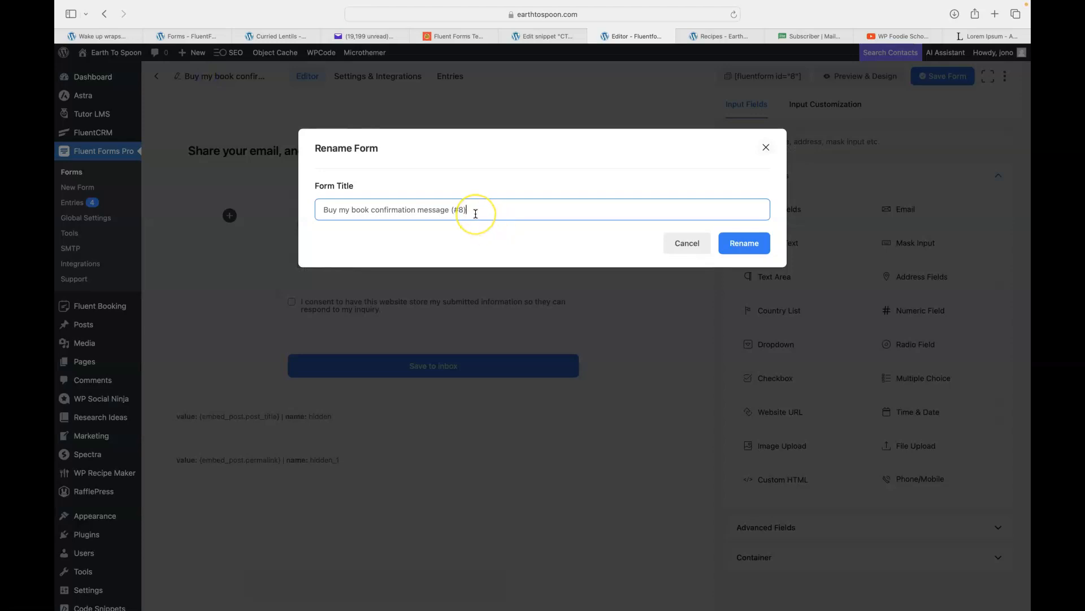
# Rename form 8 to 'Vegan recipes to inbox' and copy its new shortcode.
pyautogui.tripleClick(475, 214)
pyautogui.write('Vegan recipes to inbox')
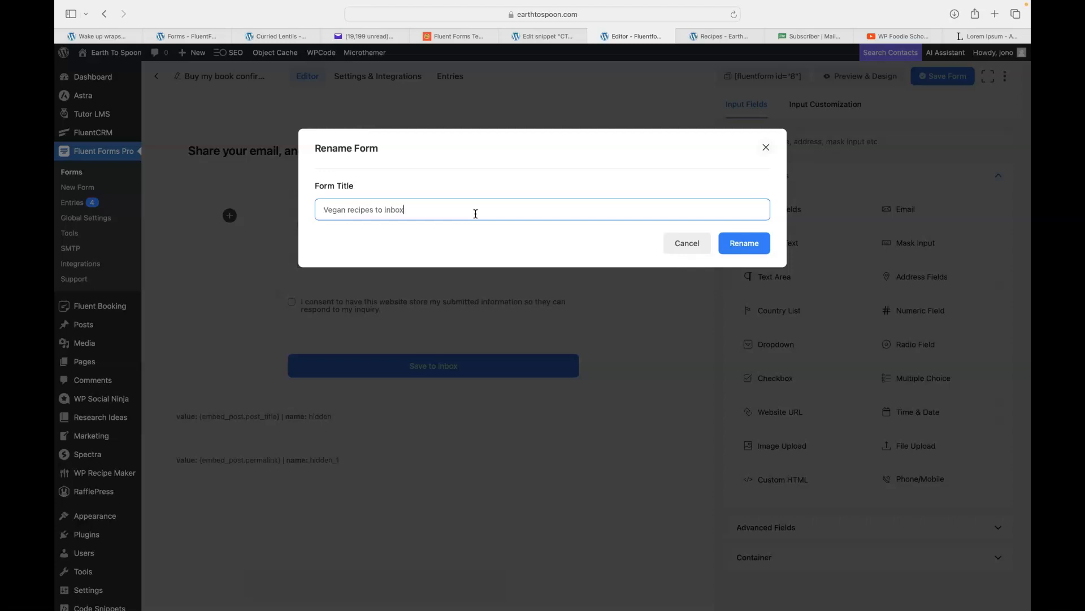
pyautogui.click(745, 246)
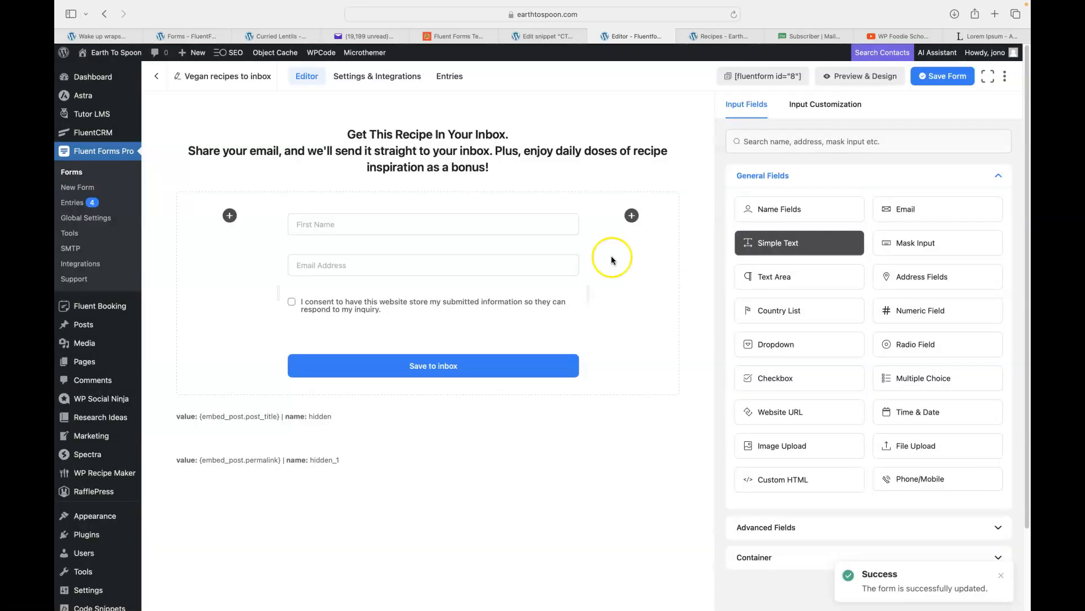
pyautogui.moveTo(545, 259)
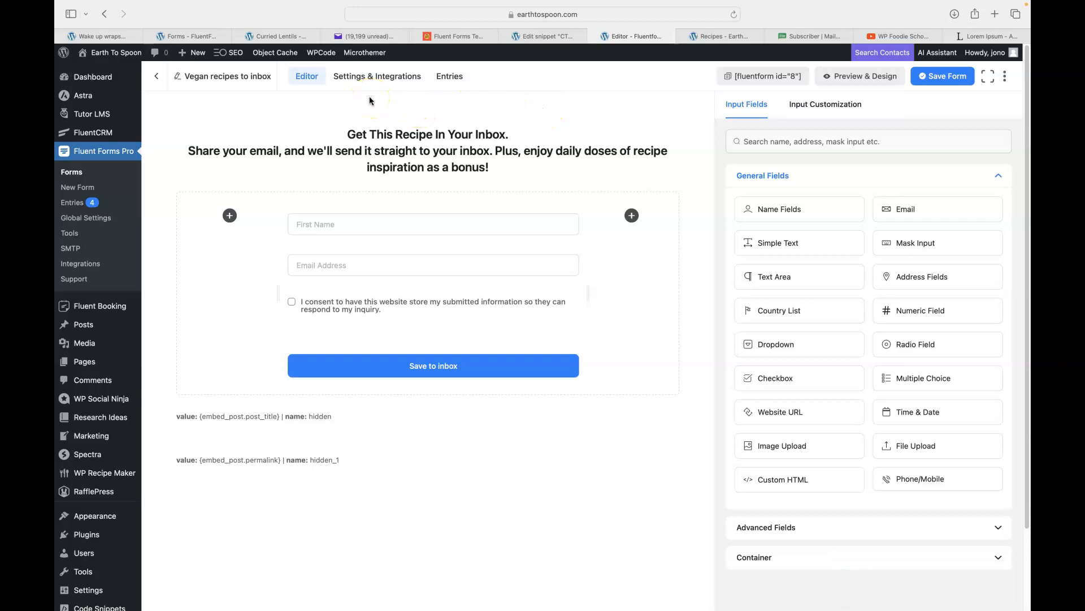
pyautogui.click(729, 77)
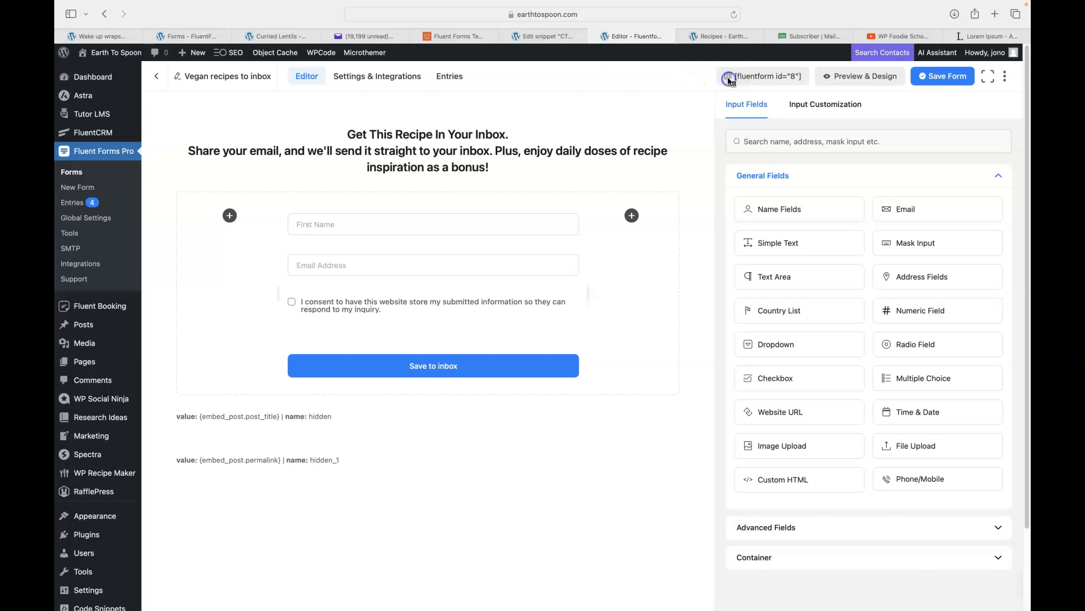
pyautogui.click(543, 37)
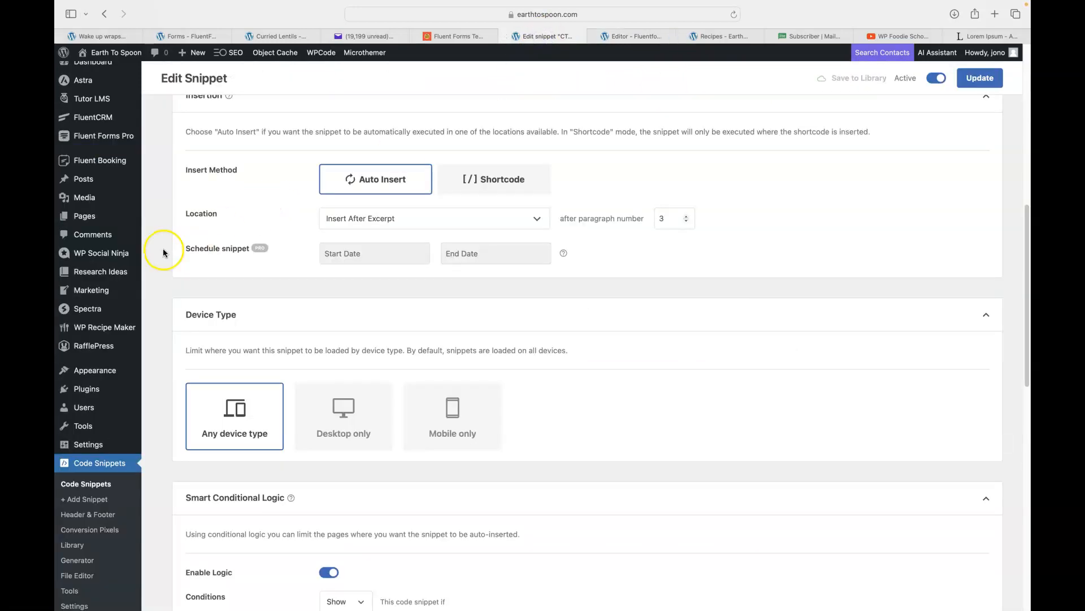
# Open the Print button recipe card template's HTML in the WP Recipe Maker template editor.
pyautogui.moveTo(113, 328)
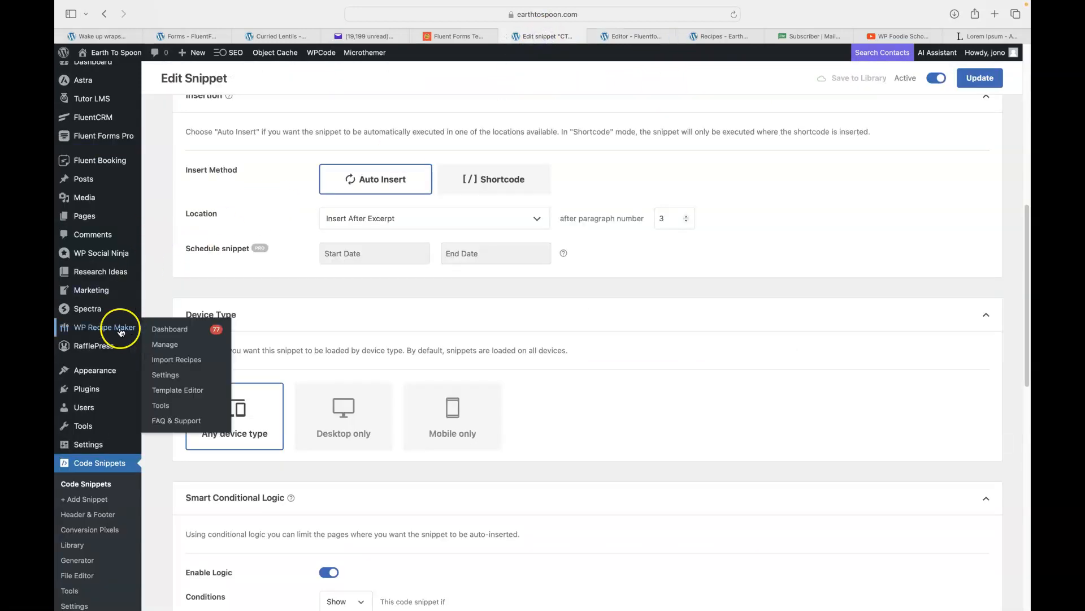
pyautogui.click(167, 394)
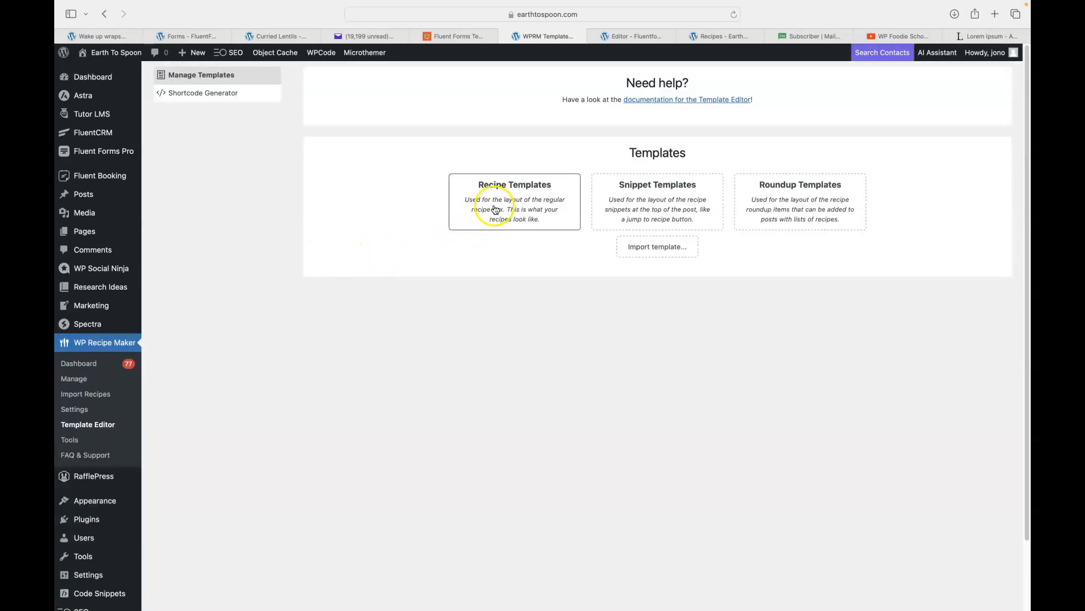
pyautogui.click(495, 209)
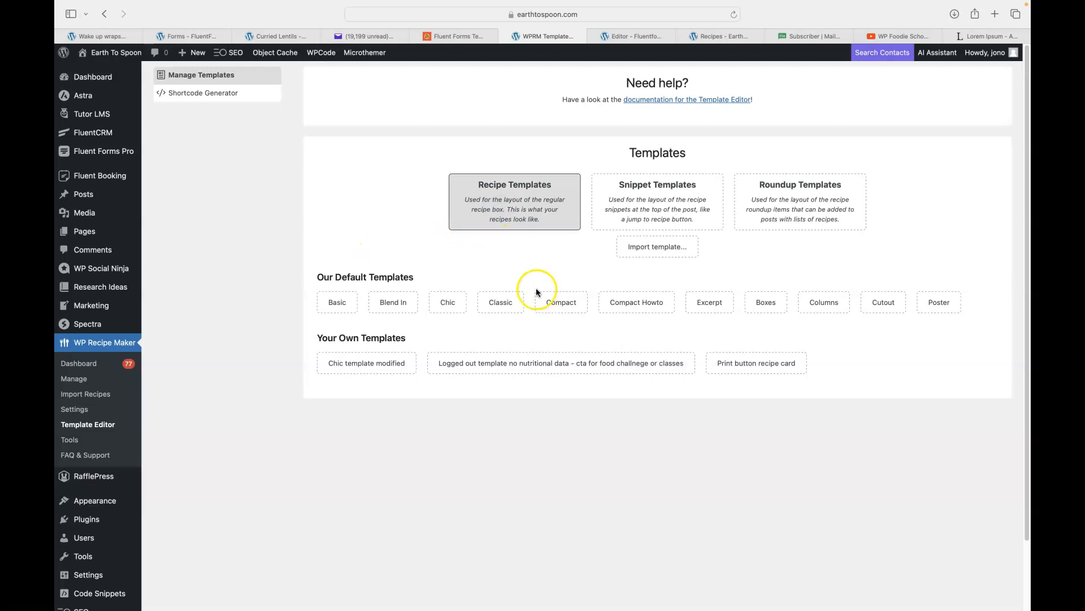
pyautogui.click(740, 363)
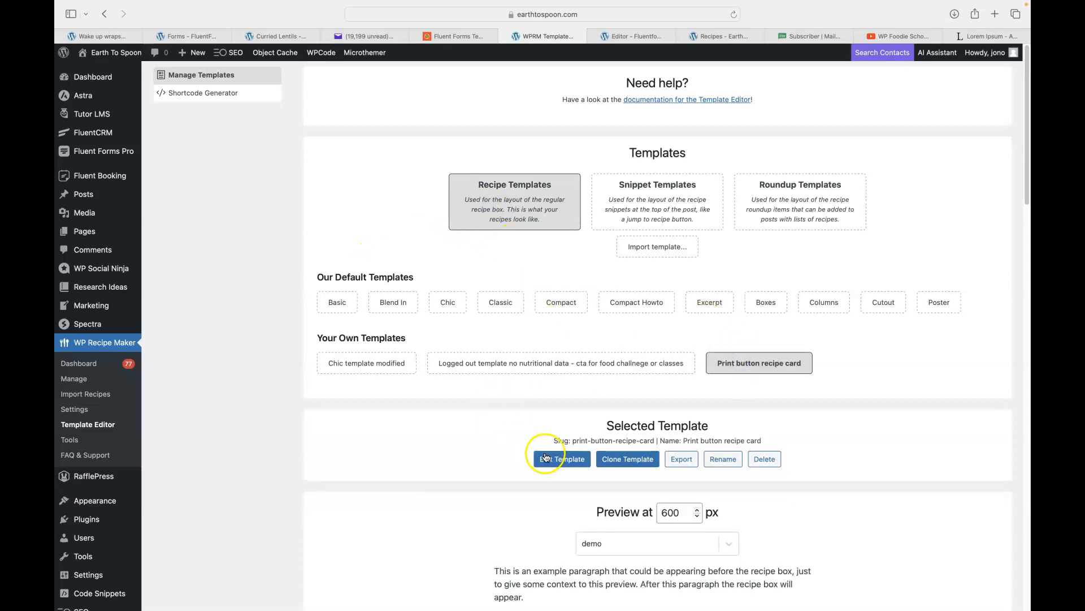
pyautogui.click(548, 457)
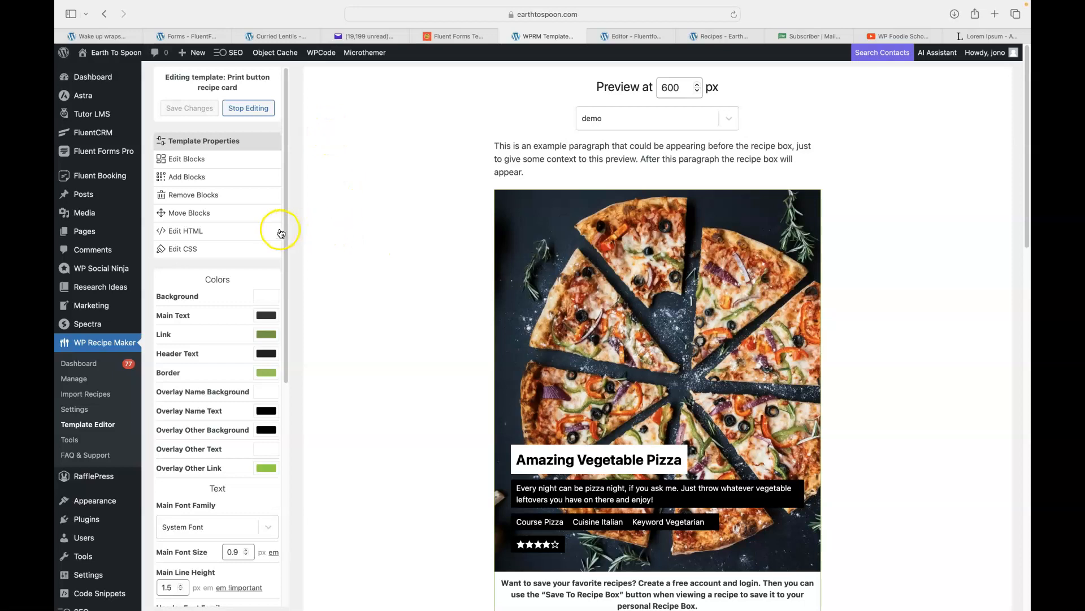
pyautogui.click(189, 236)
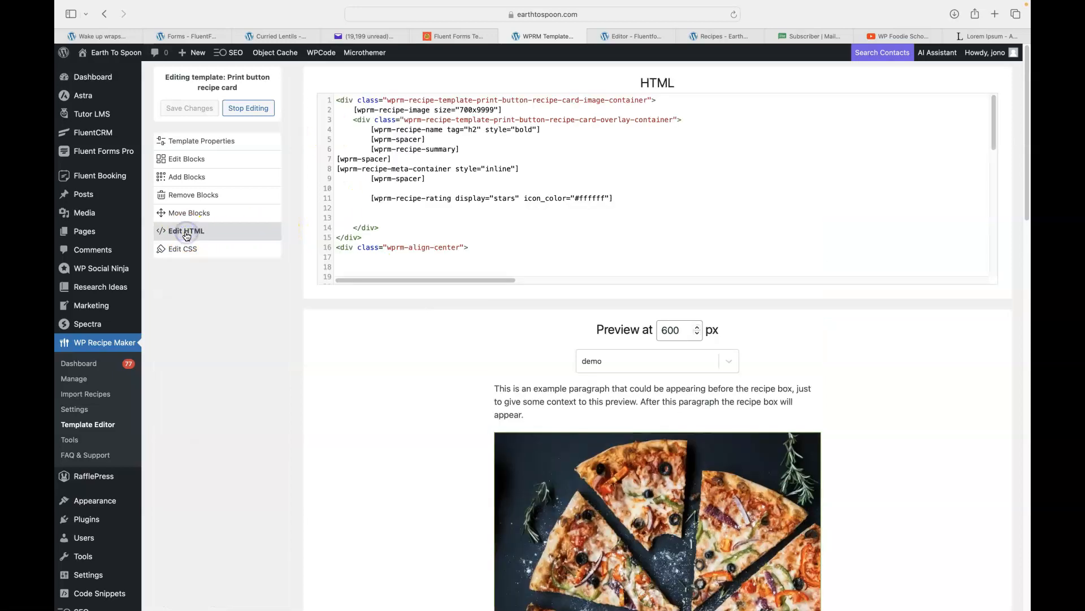
# Paste [fluentform id="8"] on a new line 60 after the Save to Grow line and save the template.
pyautogui.moveTo(992, 140); pyautogui.dragTo(1002, 281)
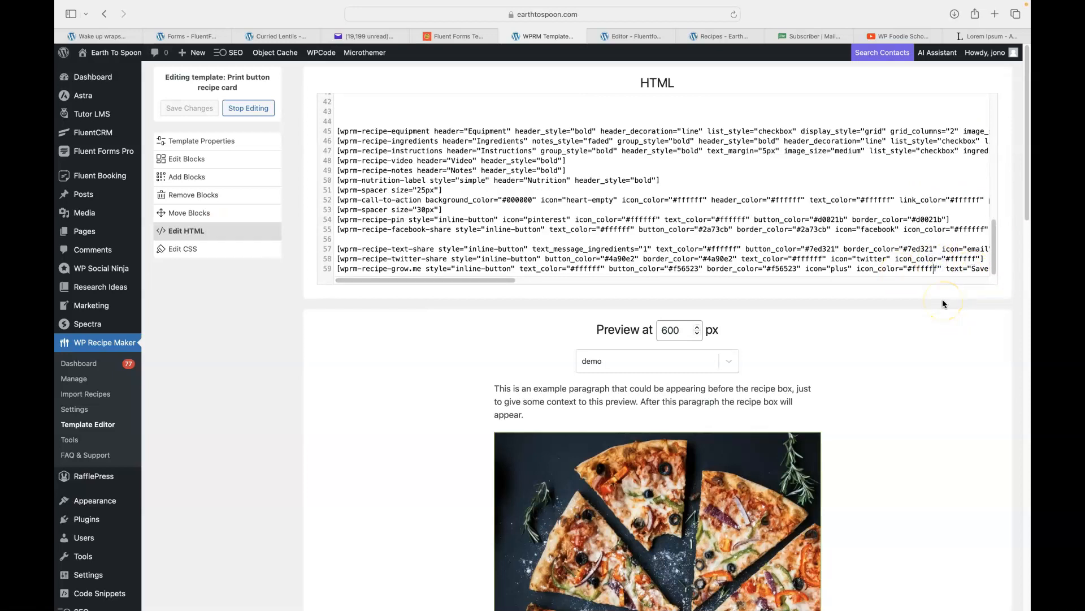
pyautogui.press('End')
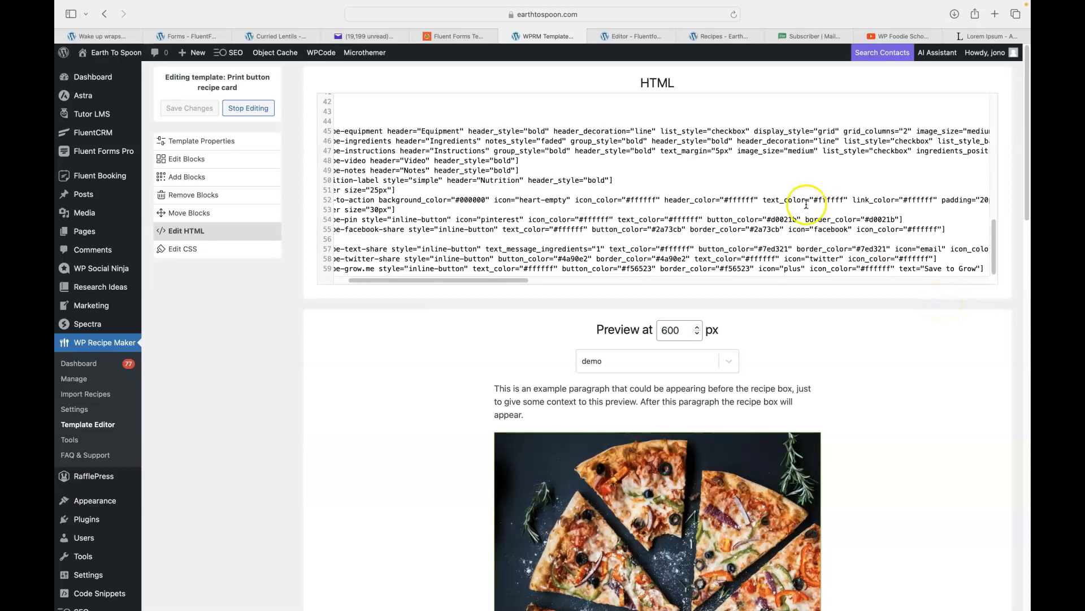
pyautogui.scroll(-3, 782, 187)
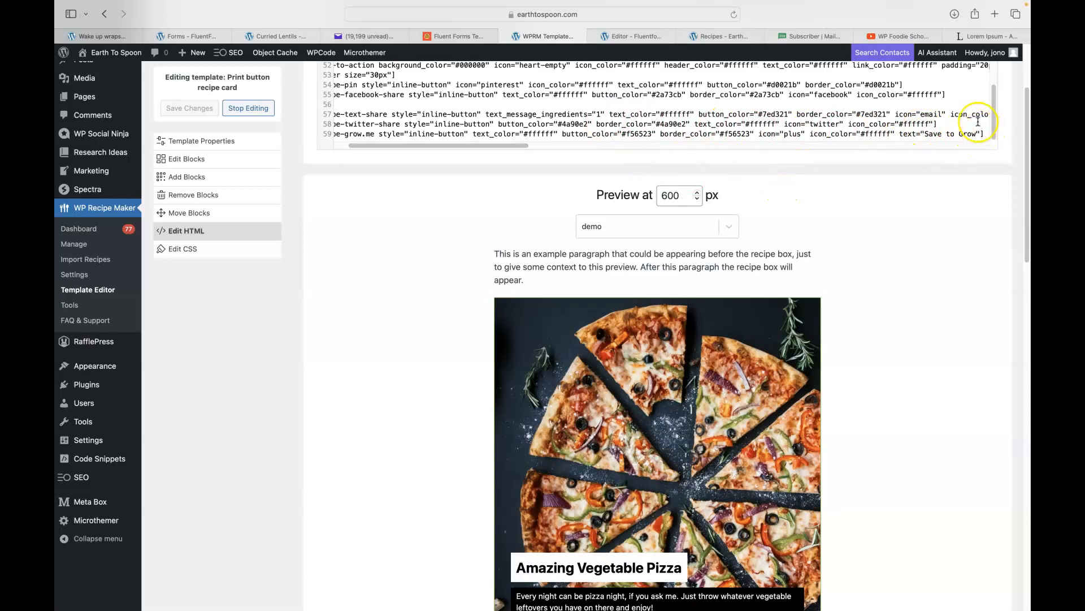
pyautogui.click(960, 133)
pyautogui.press('Return')
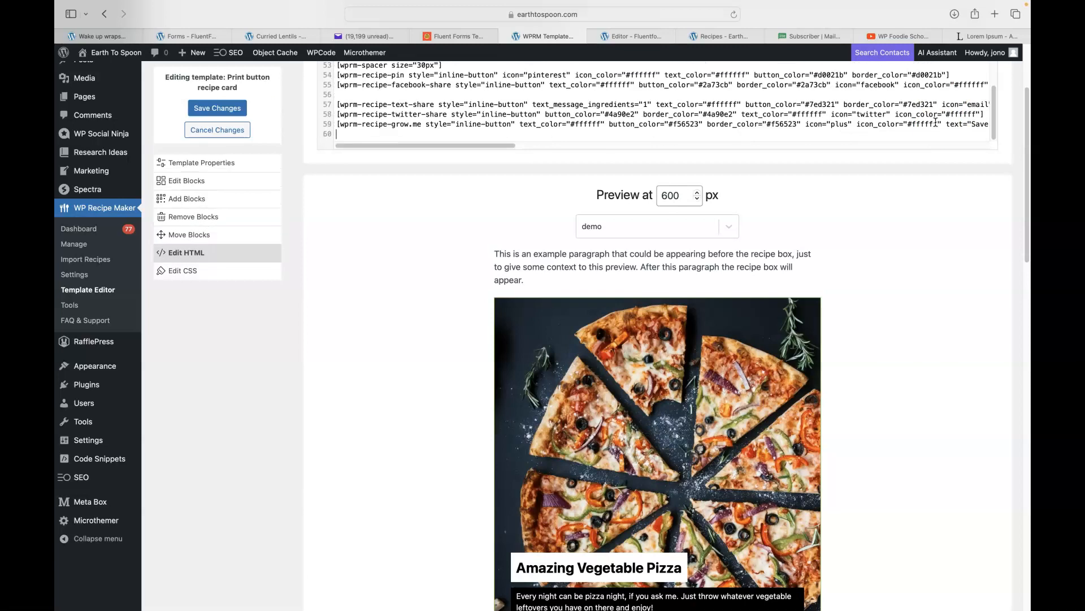
pyautogui.press('super+v')
pyautogui.click(211, 113)
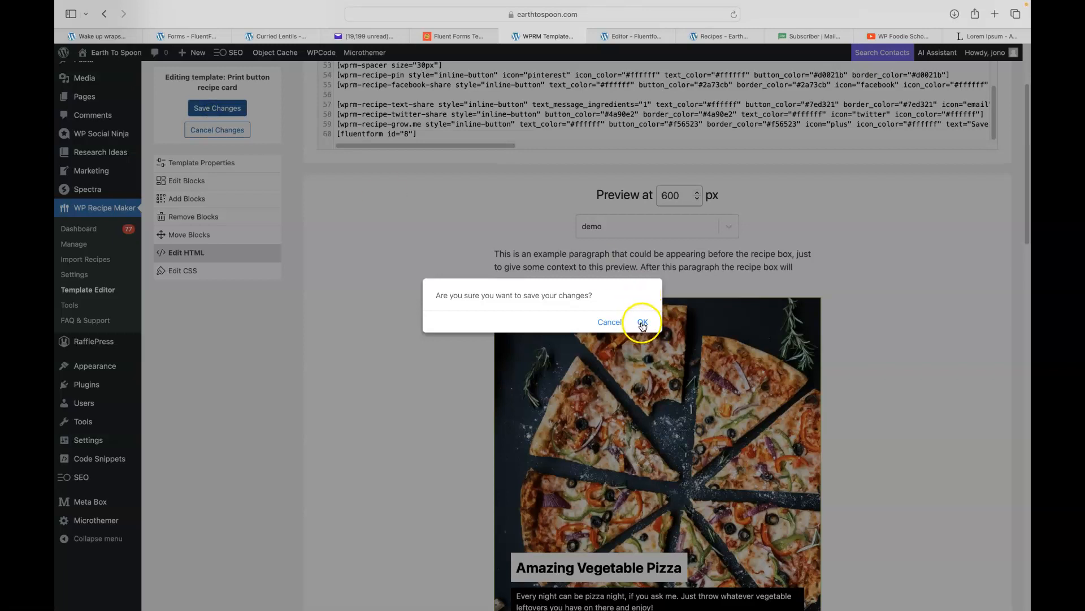
pyautogui.click(642, 323)
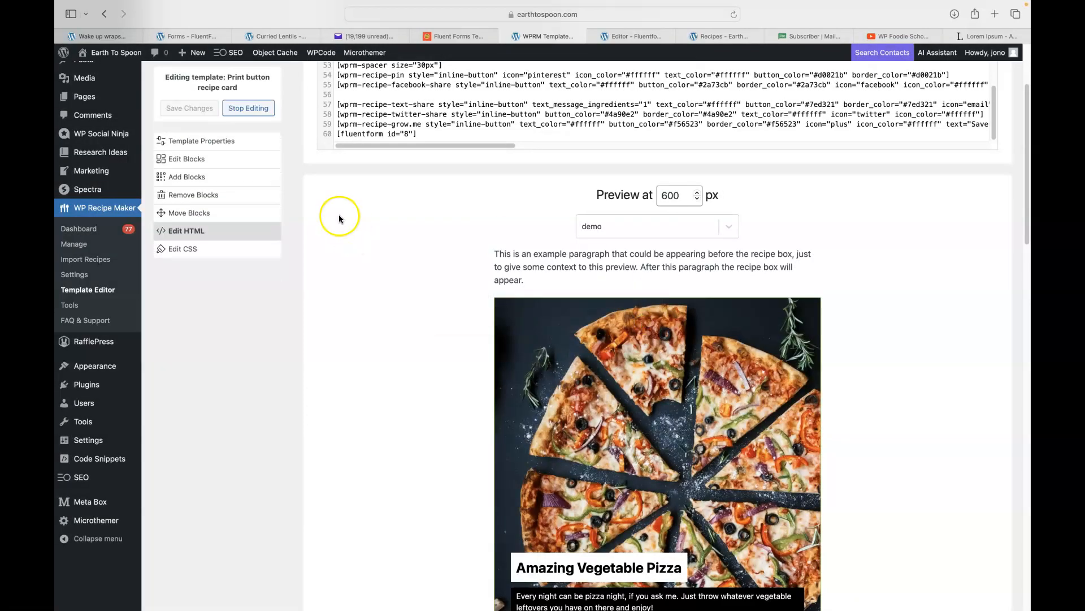
pyautogui.click(247, 108)
pyautogui.click(710, 34)
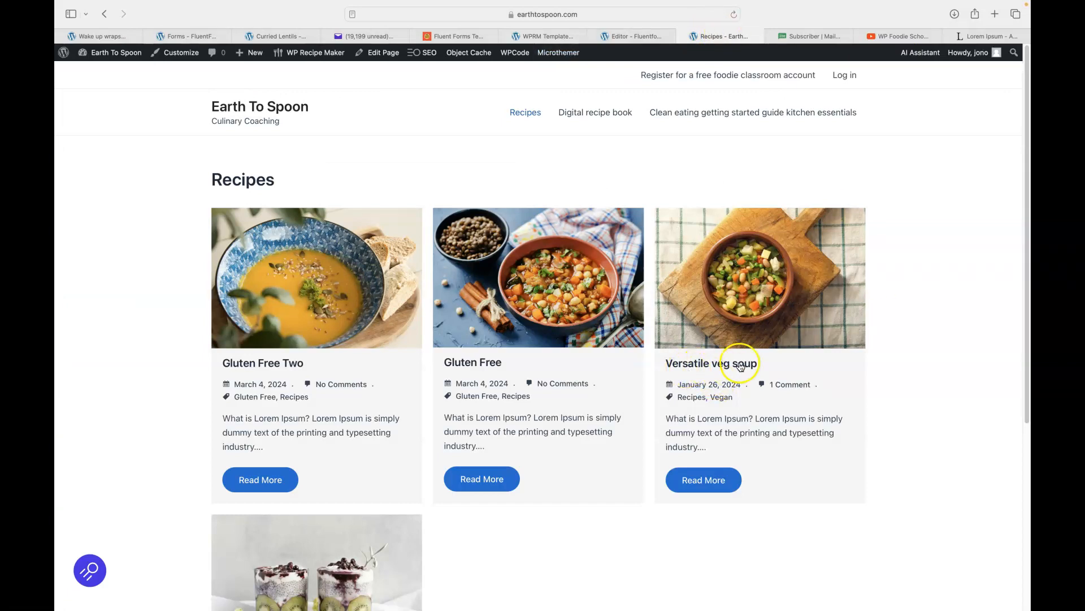
# On the Versatile veg soup post, submit the signup form with a first name, email address and consent.
pyautogui.click(701, 481)
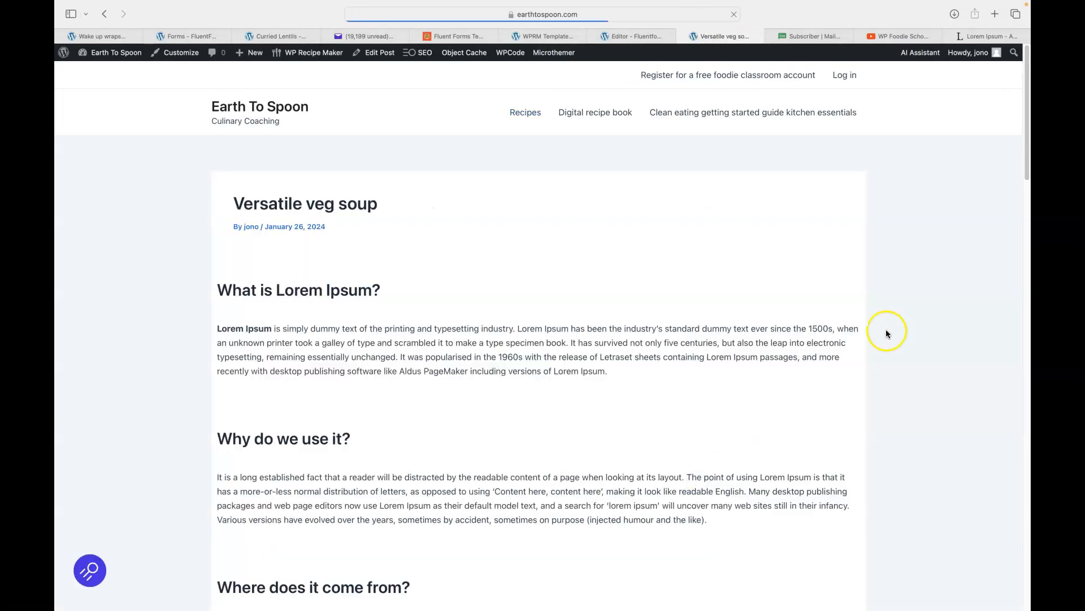
pyautogui.scroll(-20, 887, 328)
pyautogui.scroll(-1, 886, 326)
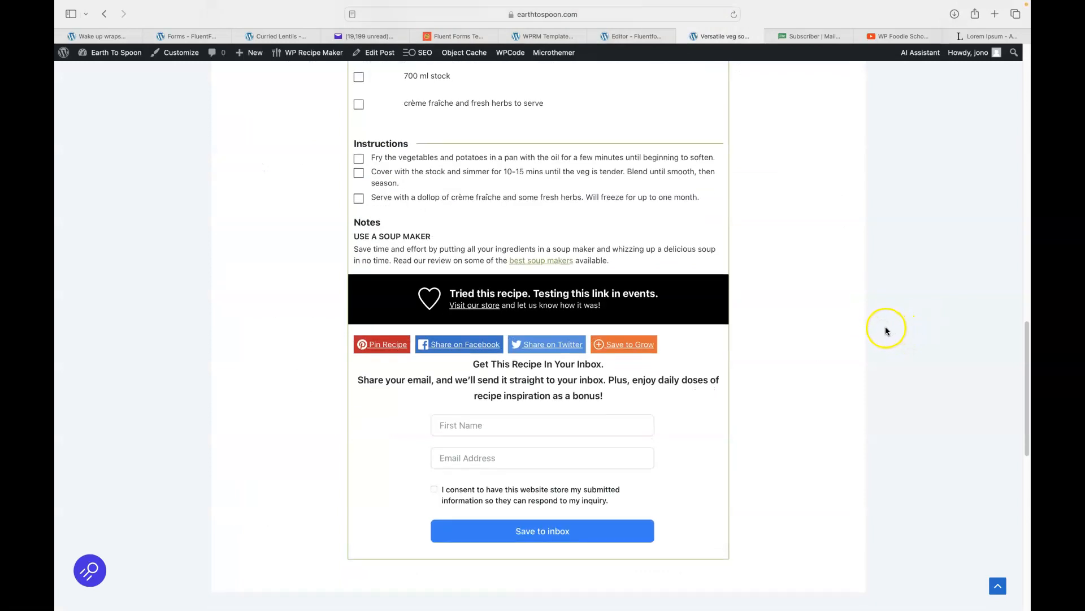
pyautogui.scroll(-2, 853, 267)
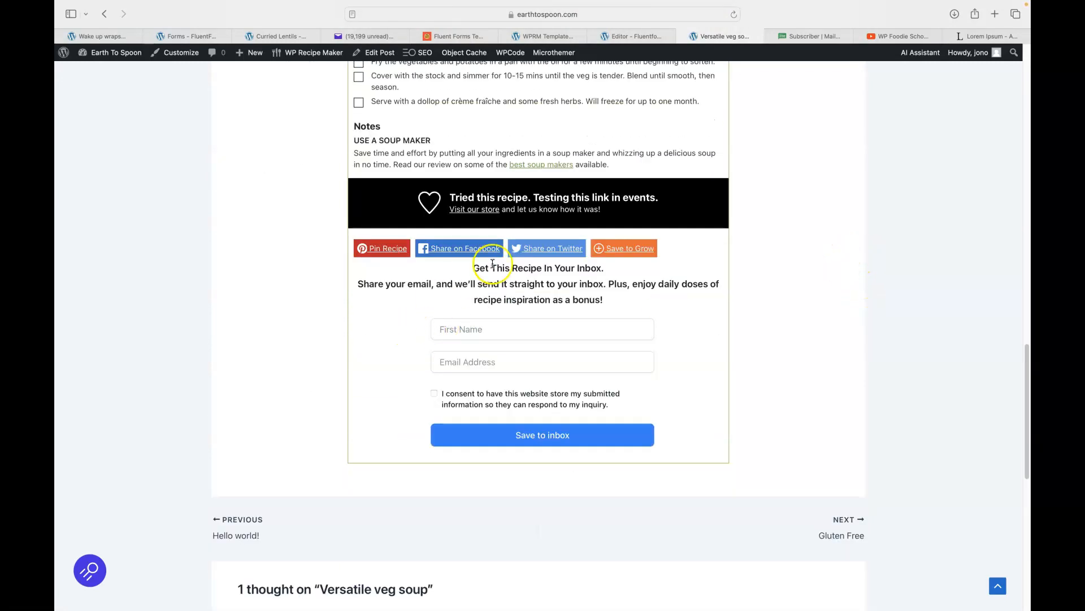
pyautogui.click(457, 330)
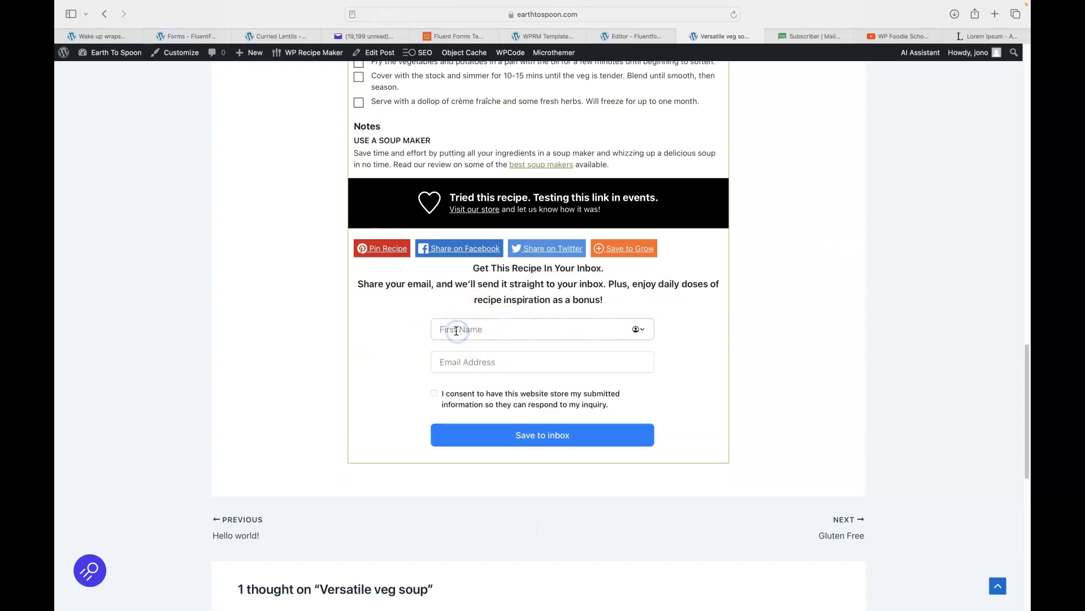
pyautogui.press('Tab')
pyautogui.write('fish')
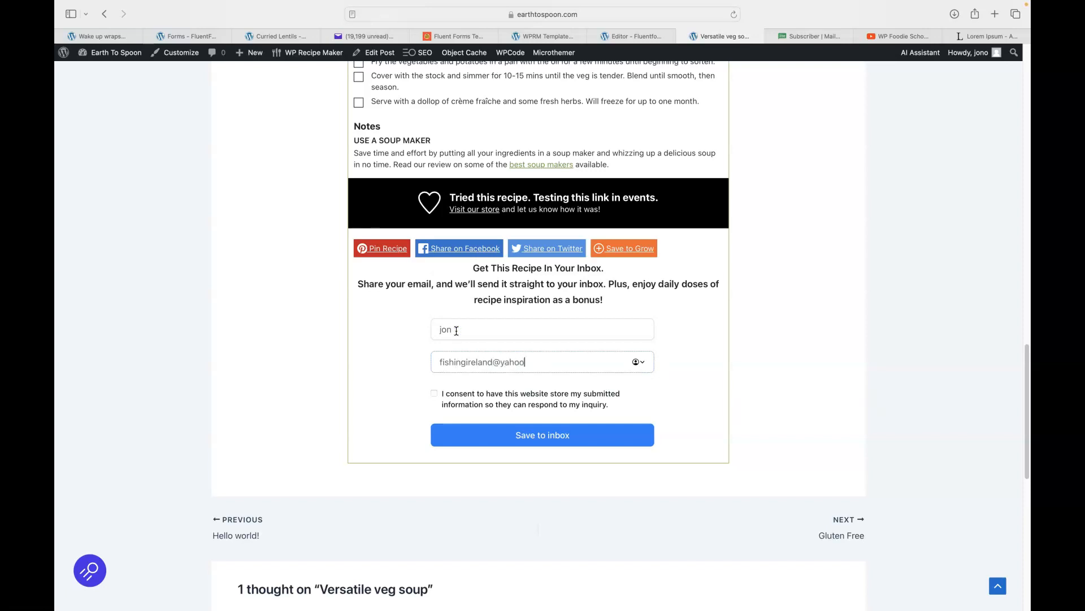
pyautogui.click(434, 393)
pyautogui.click(491, 447)
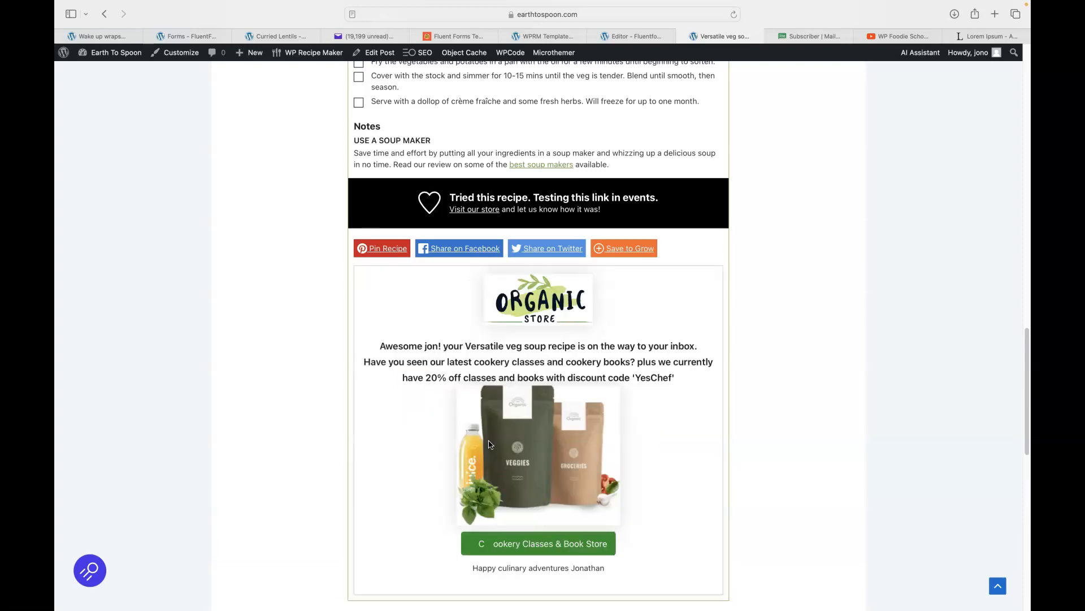
# Scroll around the submitted form to view the Organic Store confirmation offering code 'YesChef'.
pyautogui.scroll(-3, 390, 426)
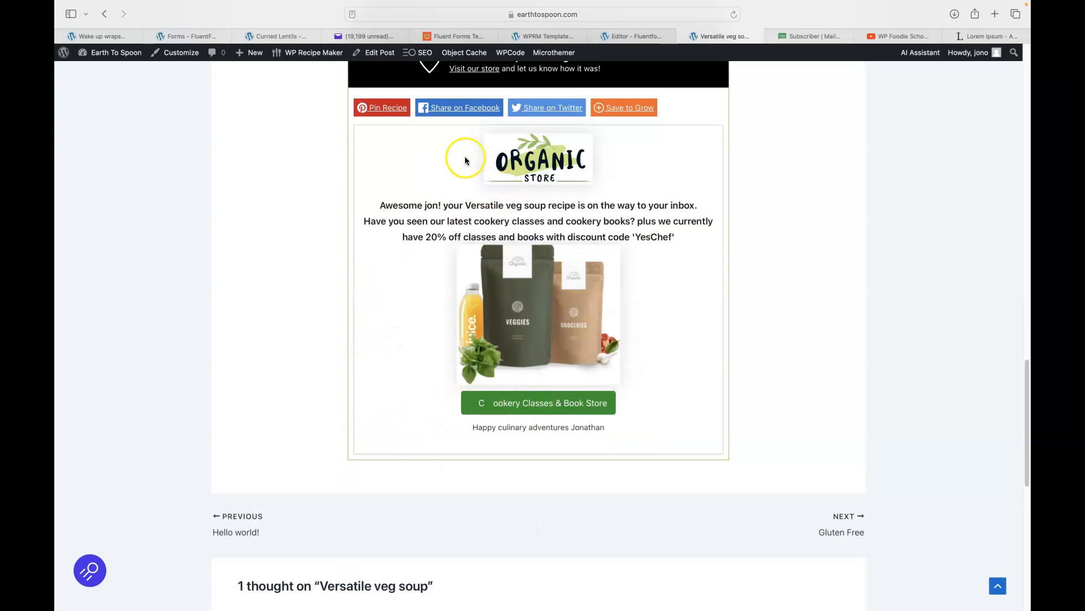
pyautogui.scroll(1, 643, 200)
pyautogui.scroll(4, 643, 199)
pyautogui.scroll(-4, 642, 213)
pyautogui.scroll(15, 642, 257)
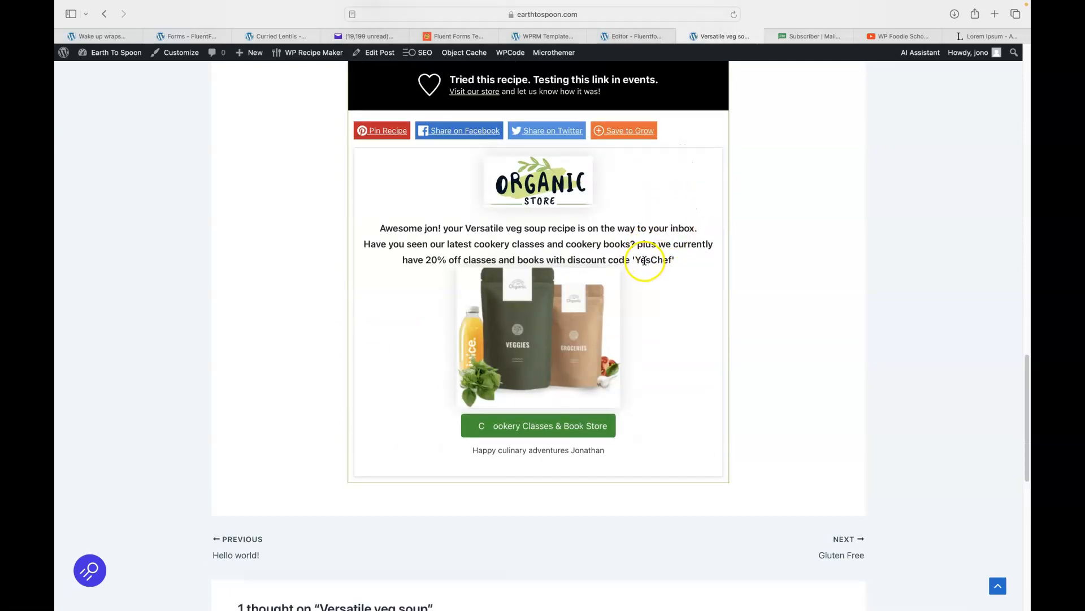
pyautogui.scroll(10, 643, 268)
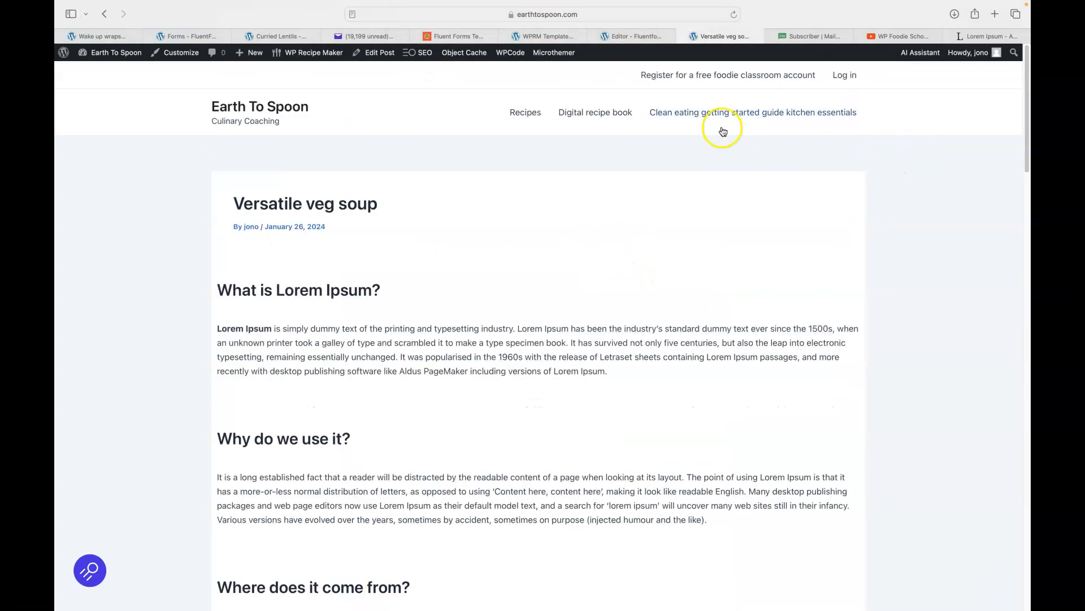
# Open the Gluten Free Two post from Recipes and check its recipe card ends with the signup form.
pyautogui.click(520, 115)
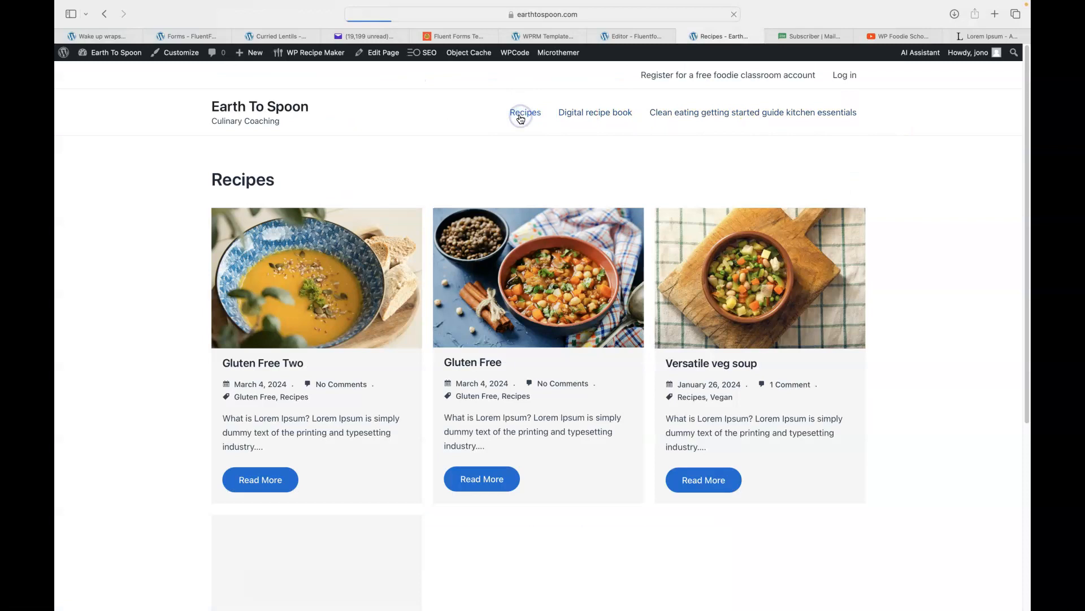
pyautogui.click(279, 335)
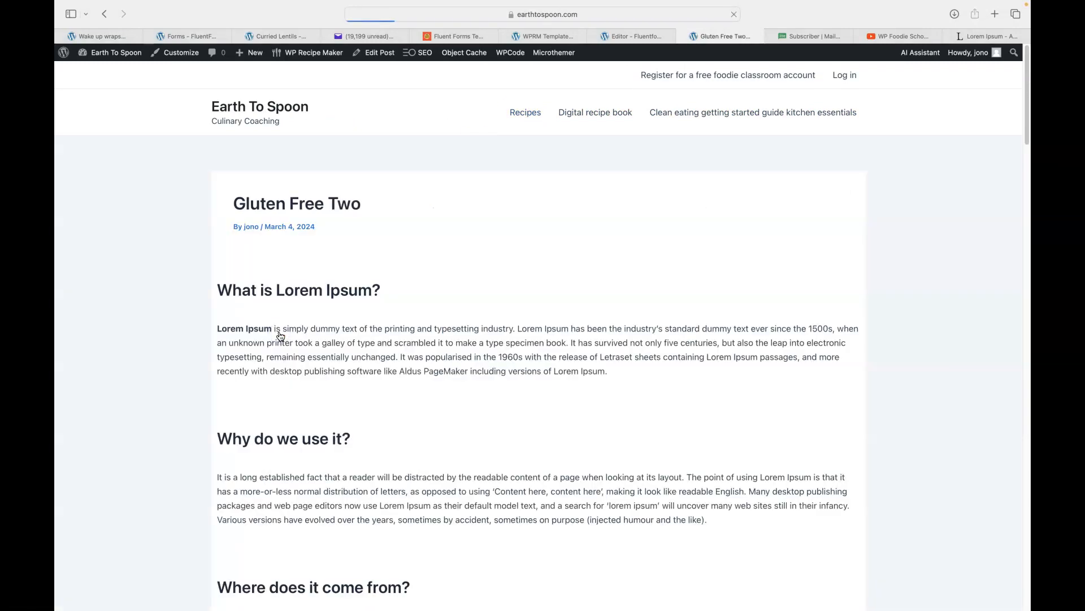
pyautogui.scroll(-10, 153, 310)
pyautogui.scroll(-15, 188, 318)
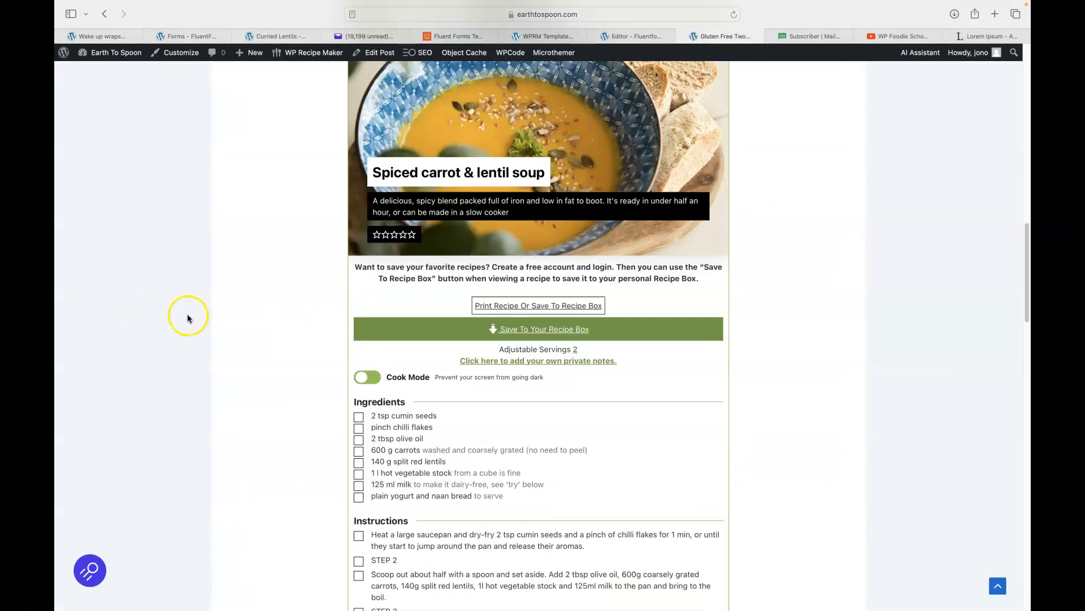
pyautogui.scroll(-7, 187, 320)
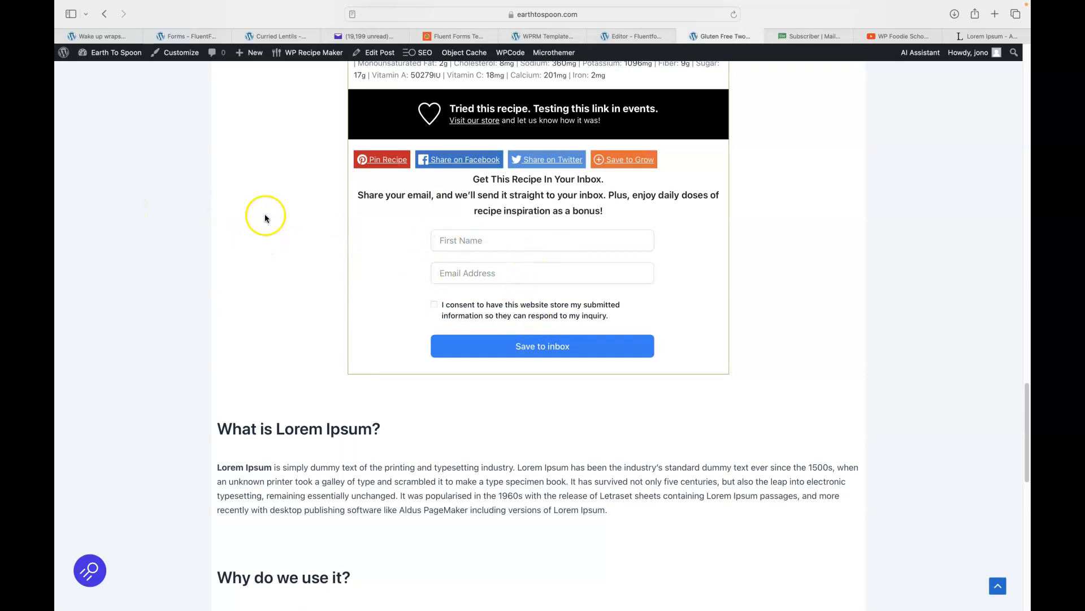
pyautogui.click(177, 37)
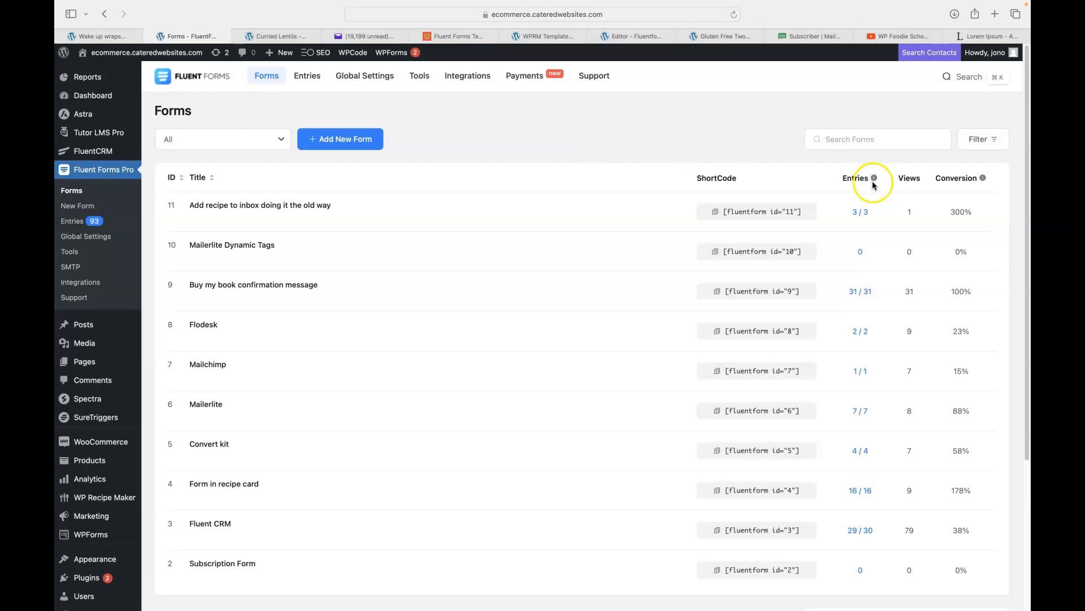